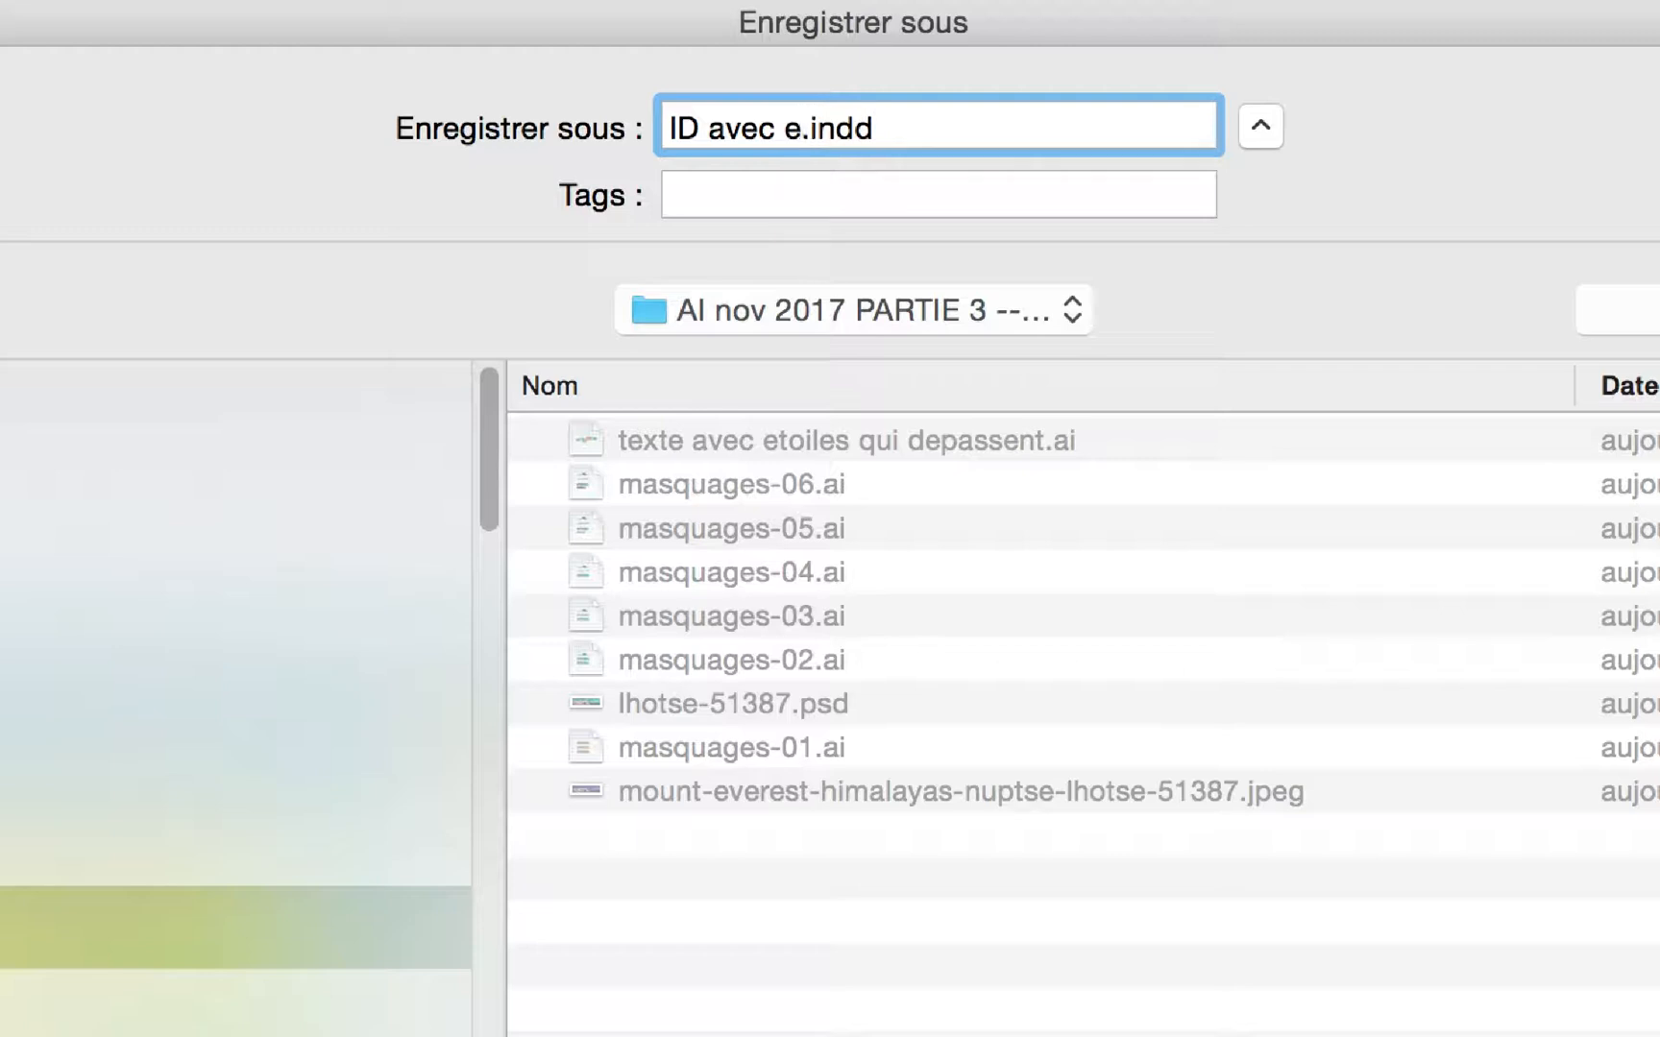
Save the InDesign document as "ID avec etoiles.indd".
type("toiles")
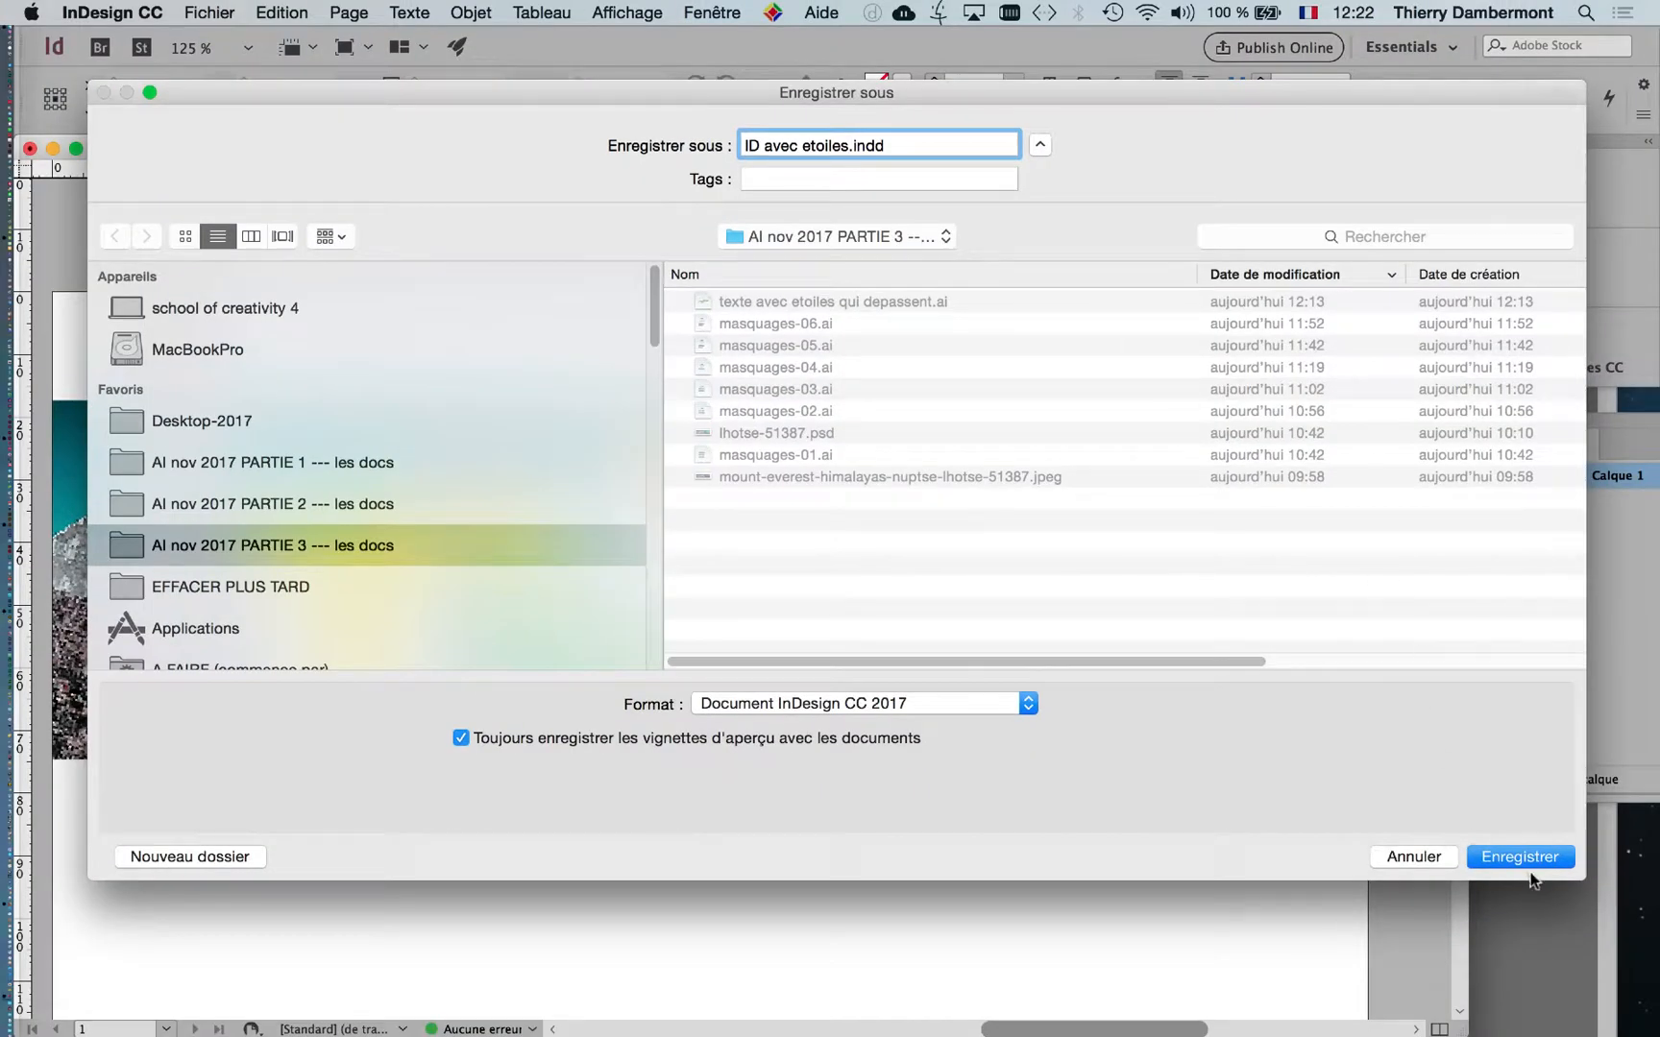
left_click(1527, 863)
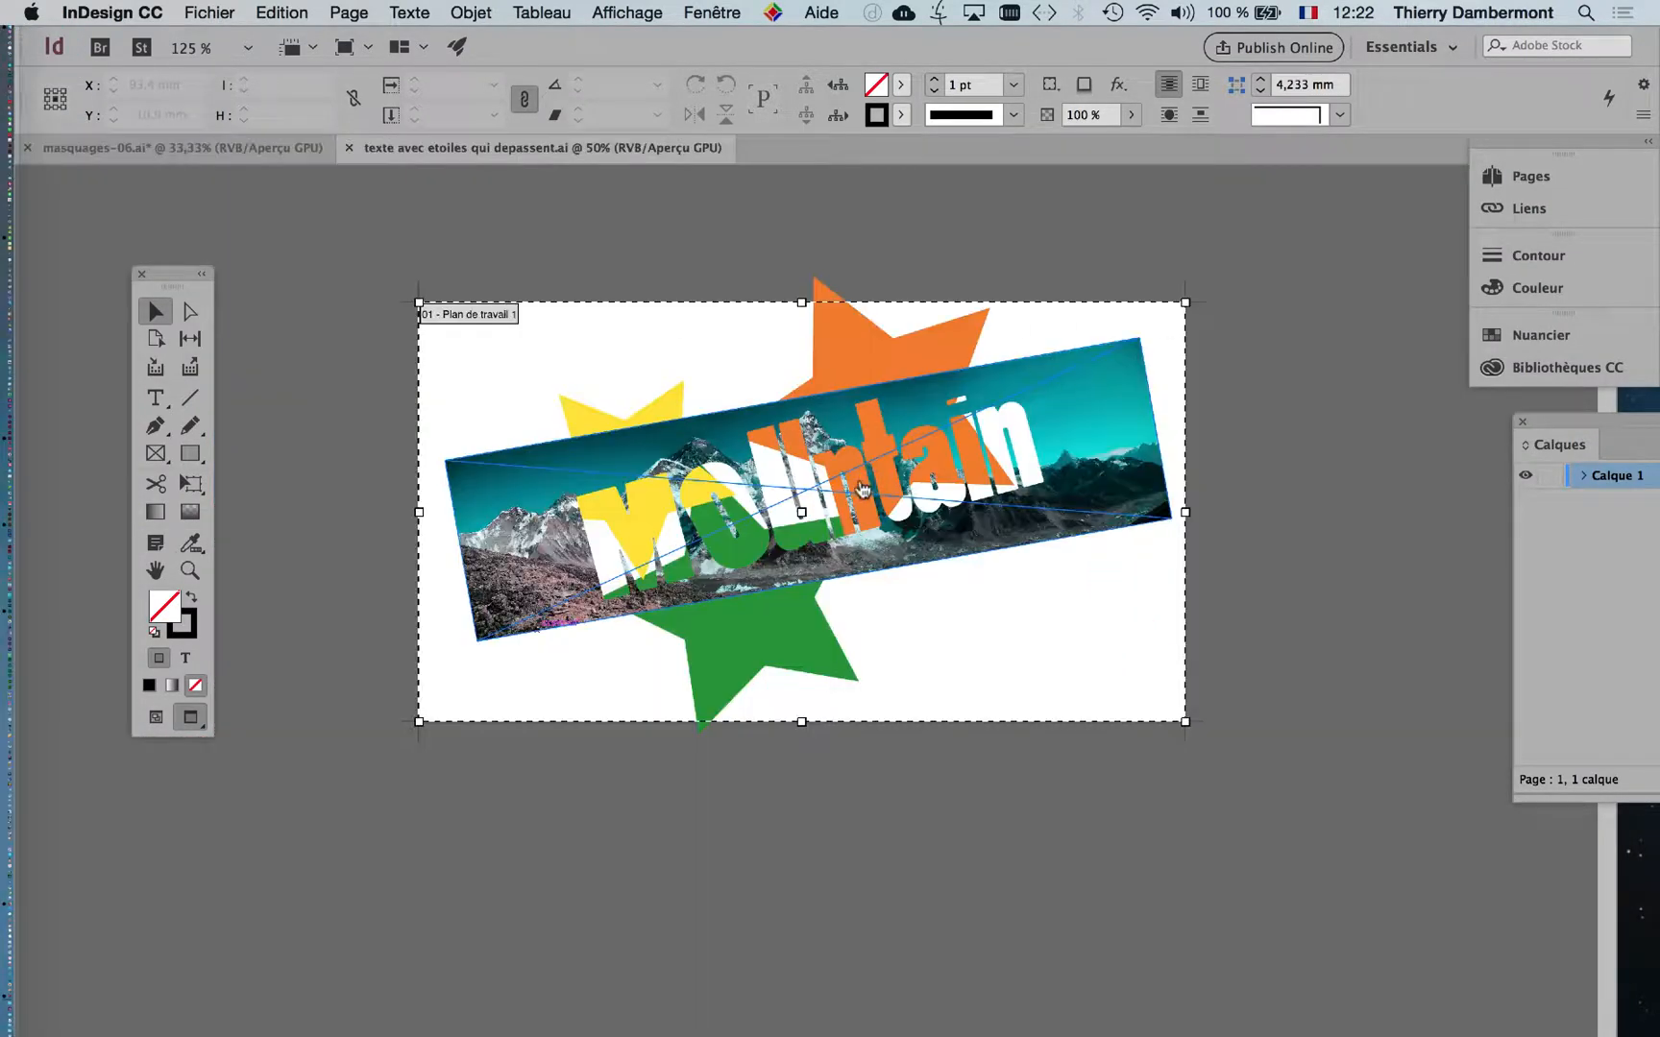
Switch to Illustrator CC, move the floating shape tools away from the document tabs and activate the Selection tool.
key("super+Tab")
key("super+Tab")
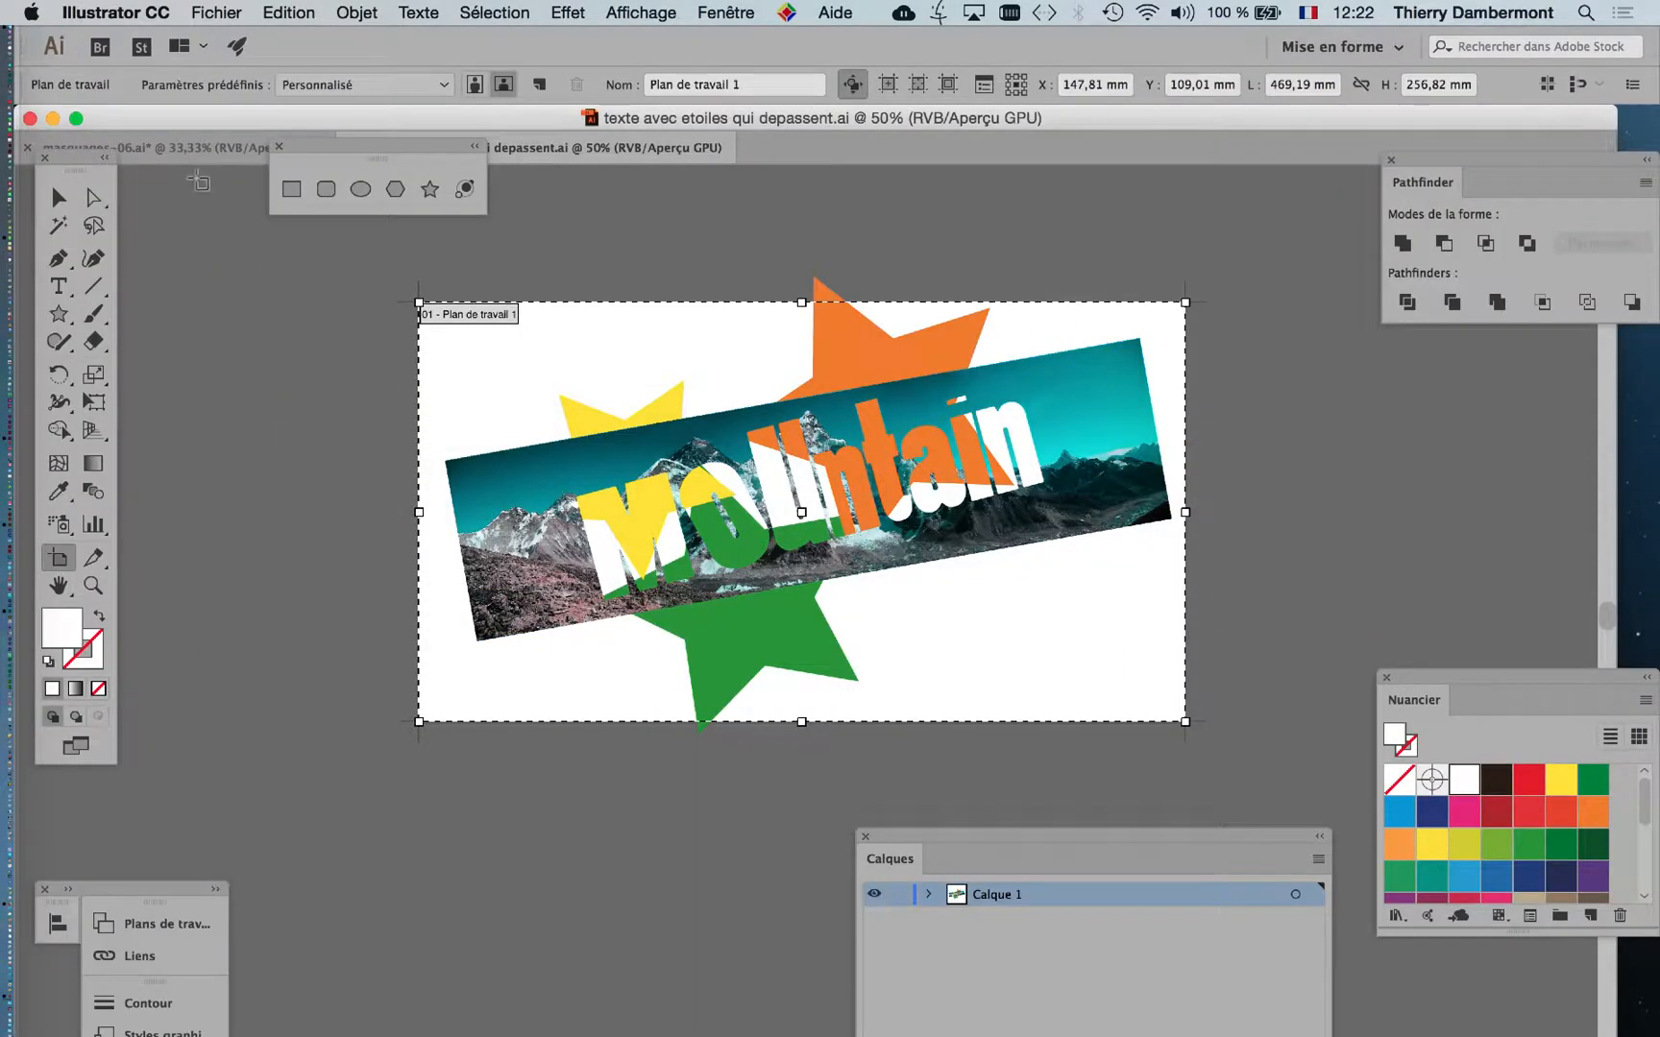
left_click(135, 14)
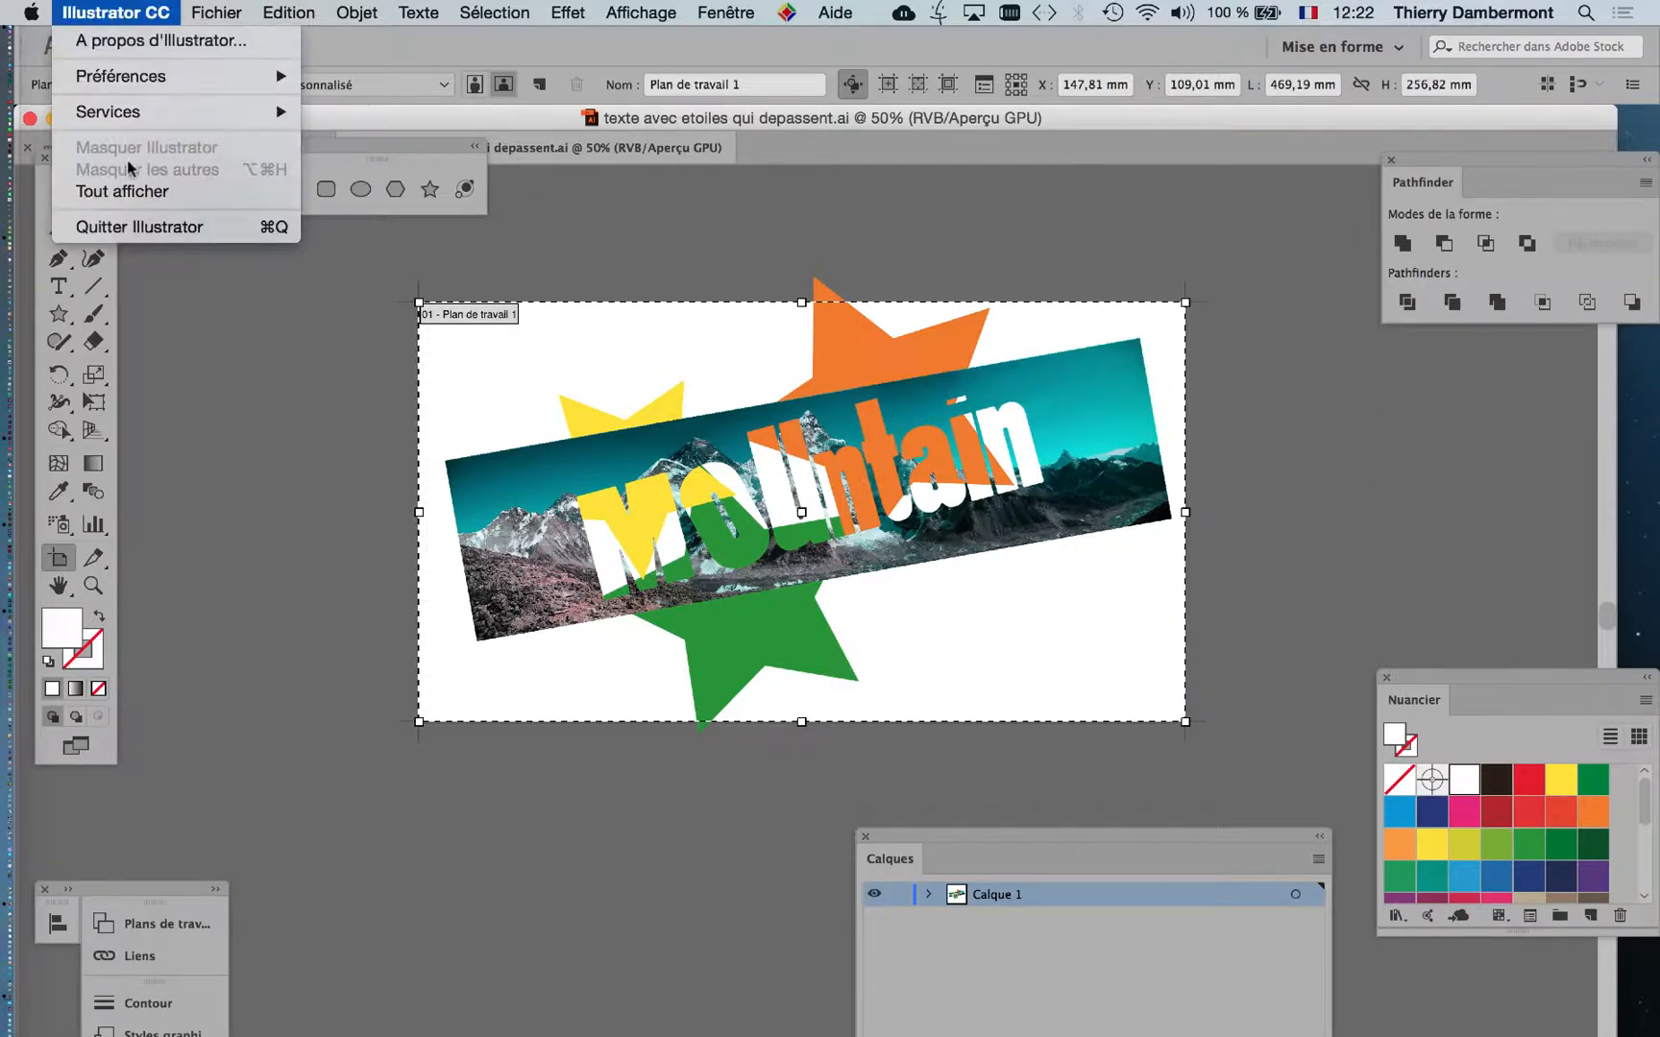
left_click(312, 409)
key("super+minus")
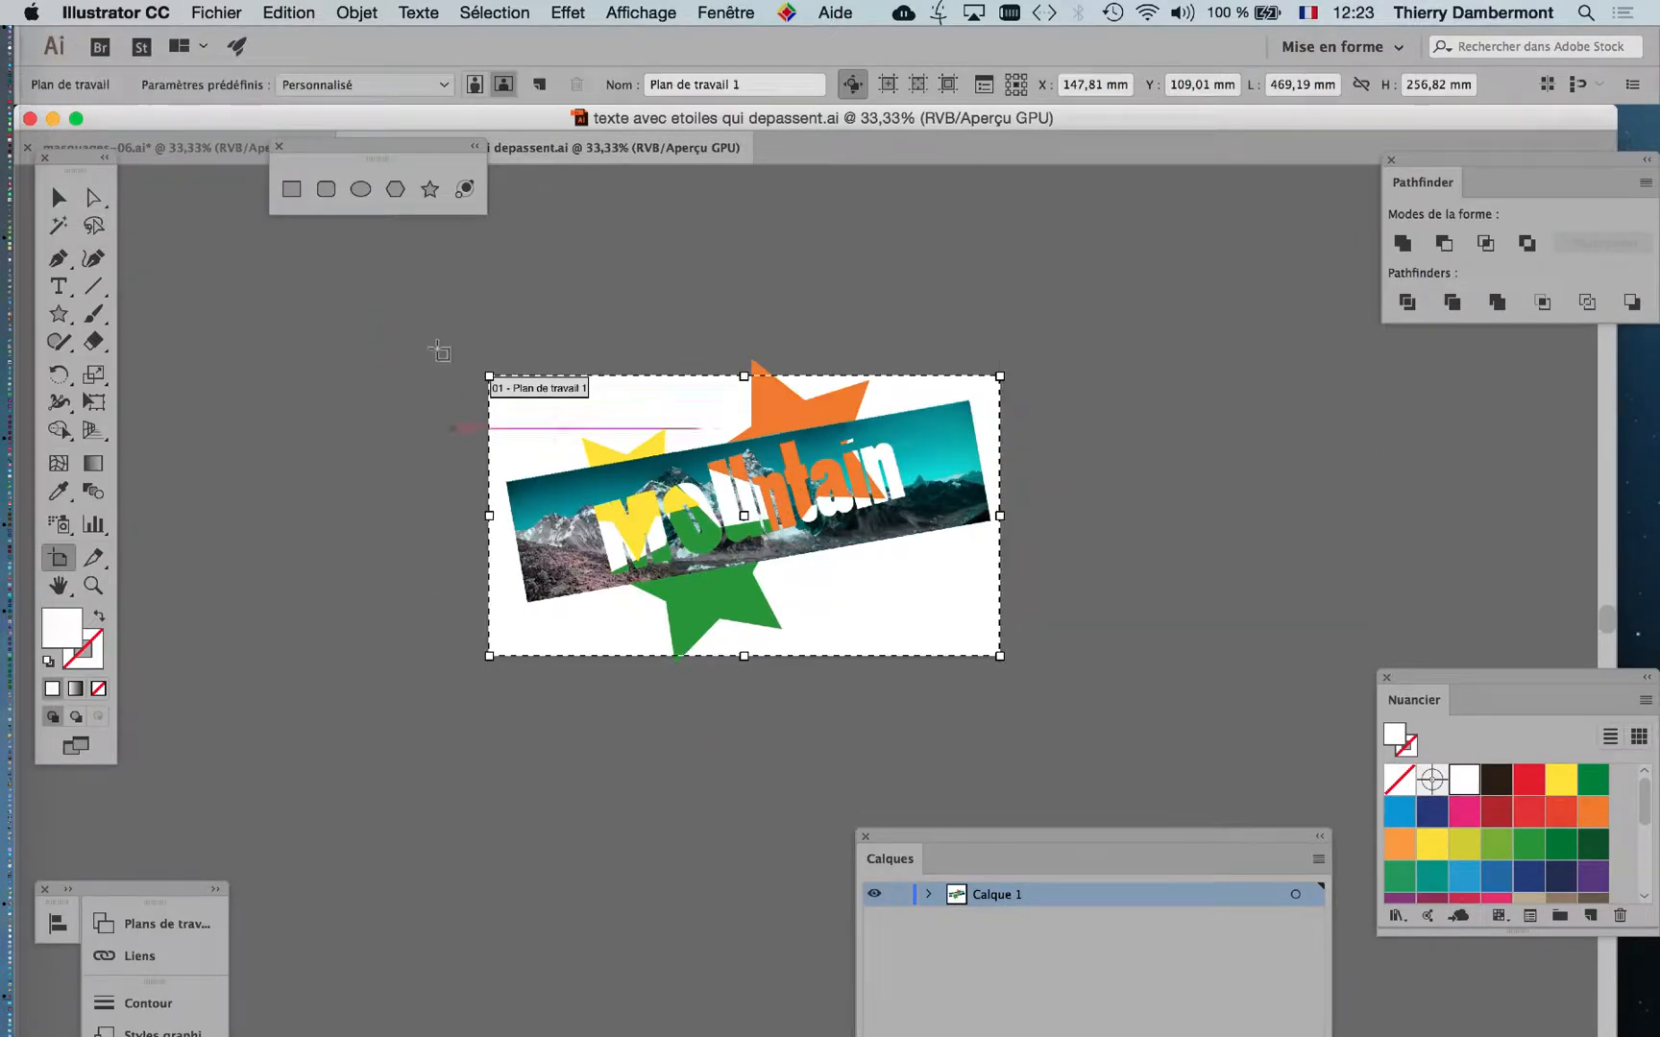
left_click_drag(457, 154, 373, 425)
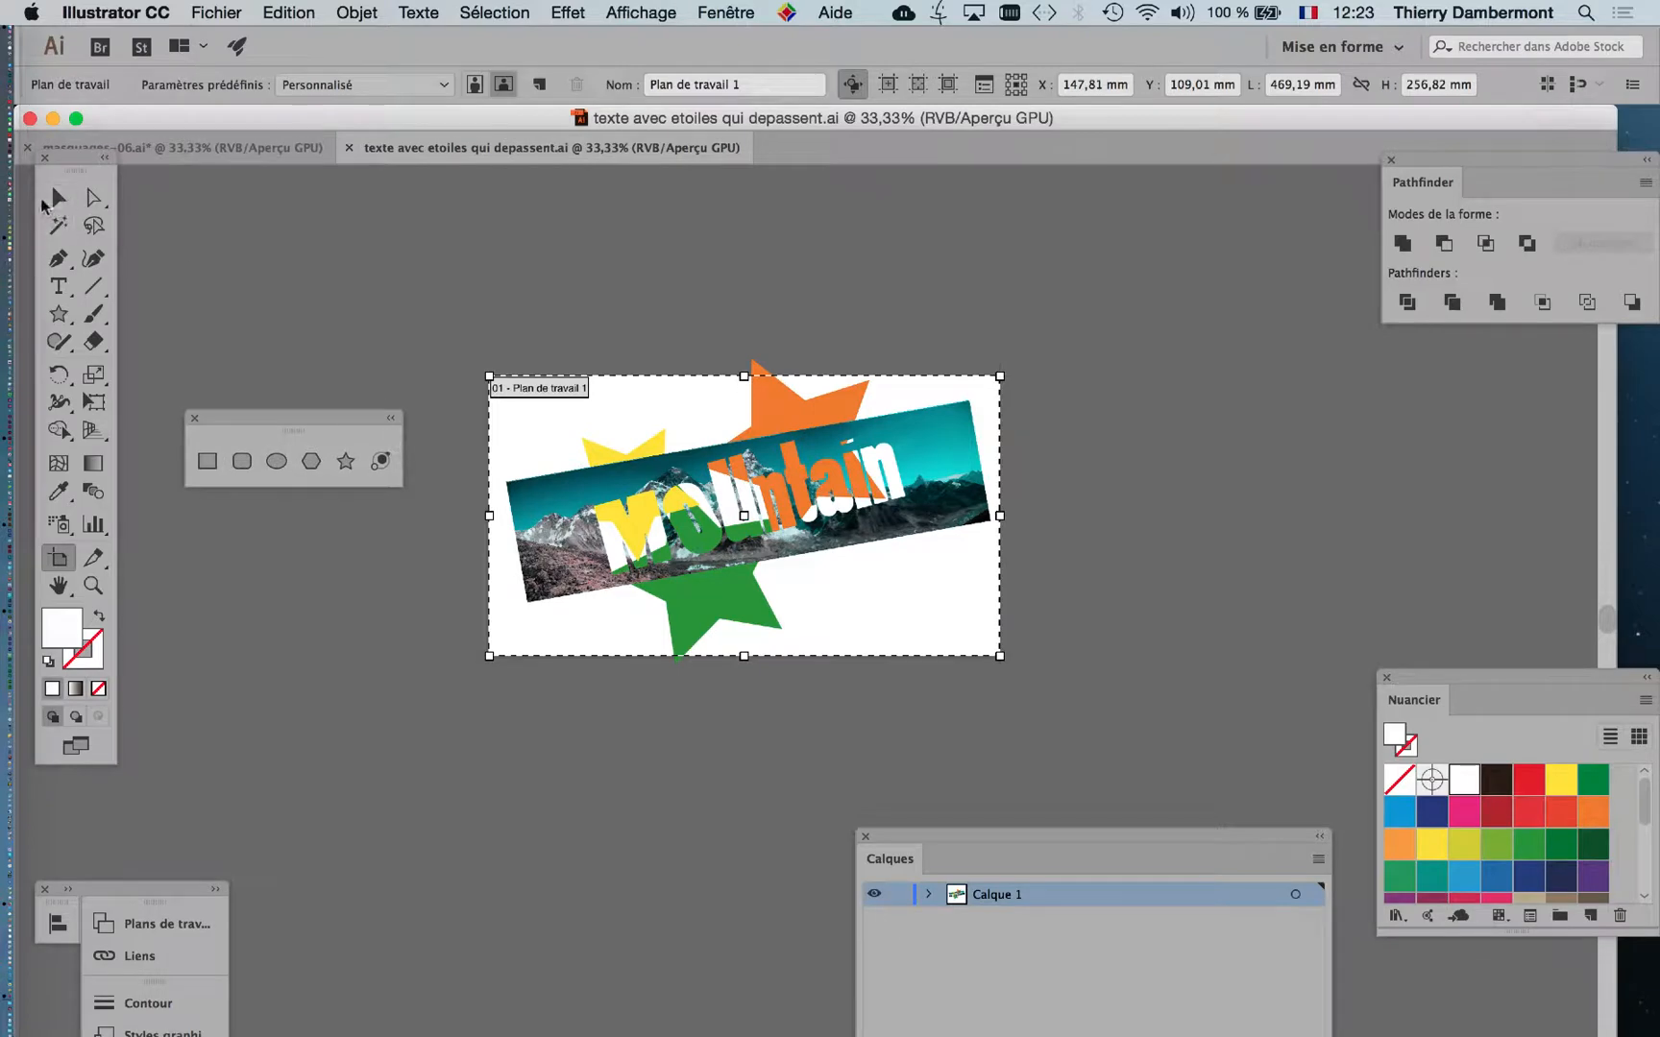
left_click(58, 197)
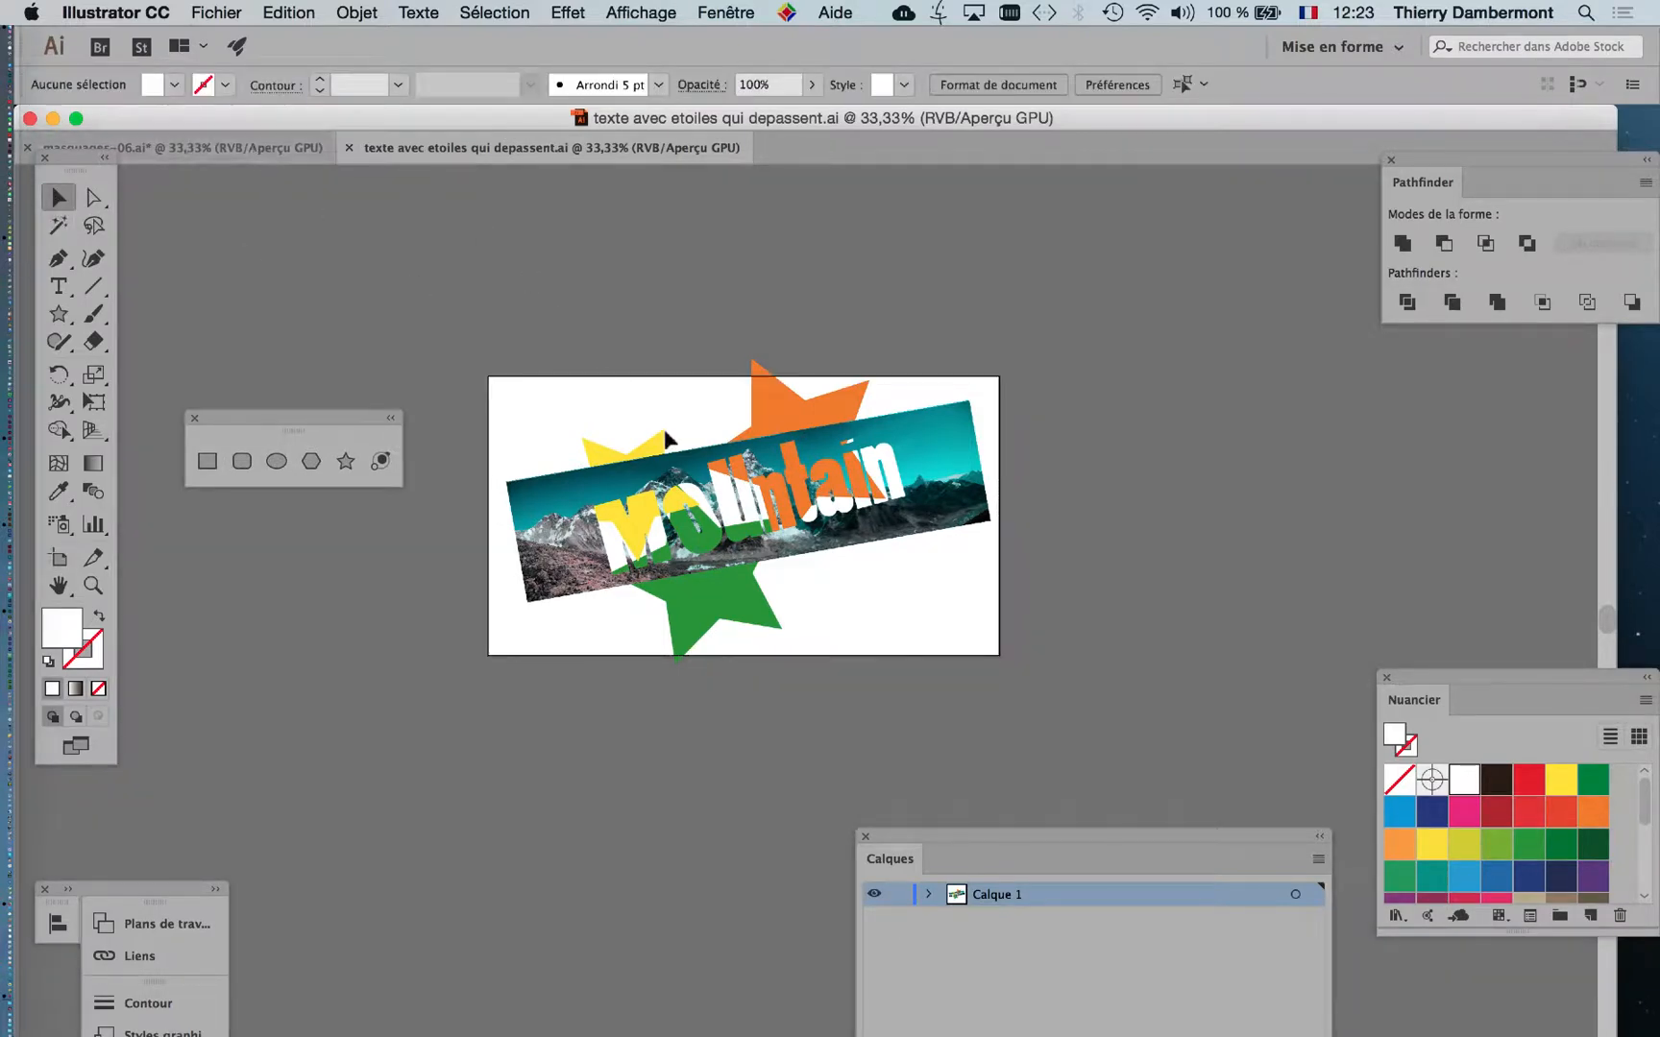
Bring up the masquages-06.ai document and deselect the Mountain banner artwork.
left_click(205, 150)
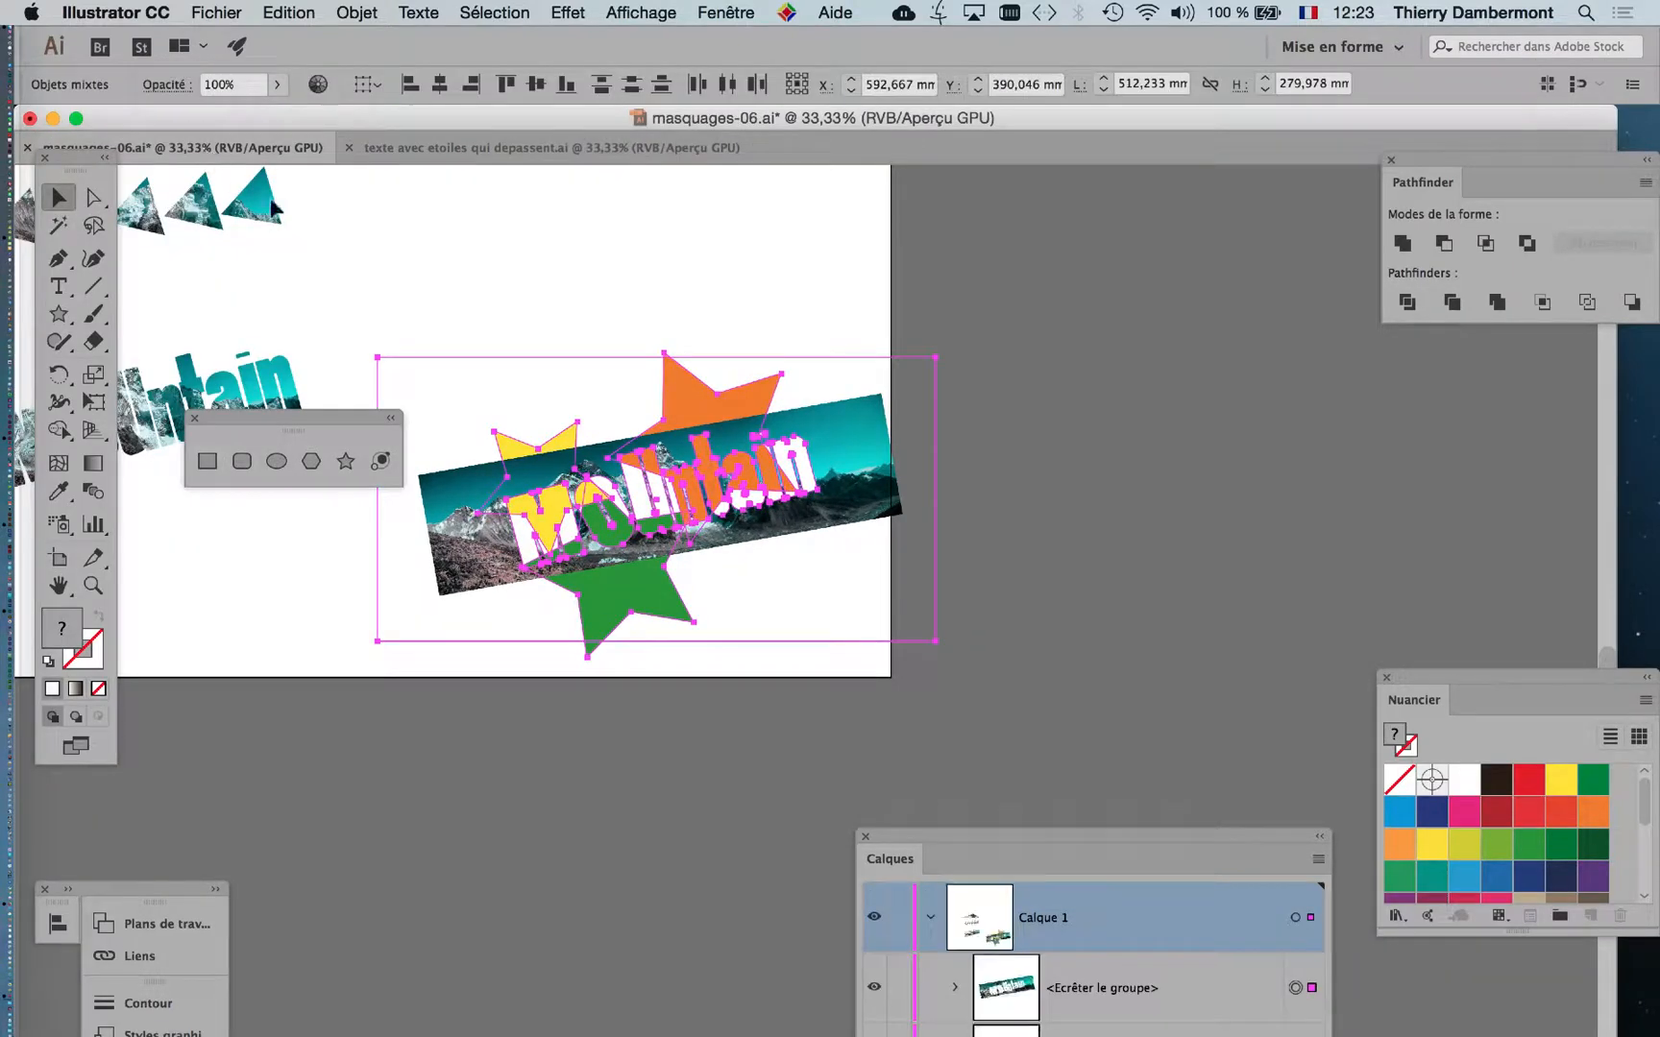
scroll(359, 244, "down", 1)
left_click_drag(466, 256, 797, 346)
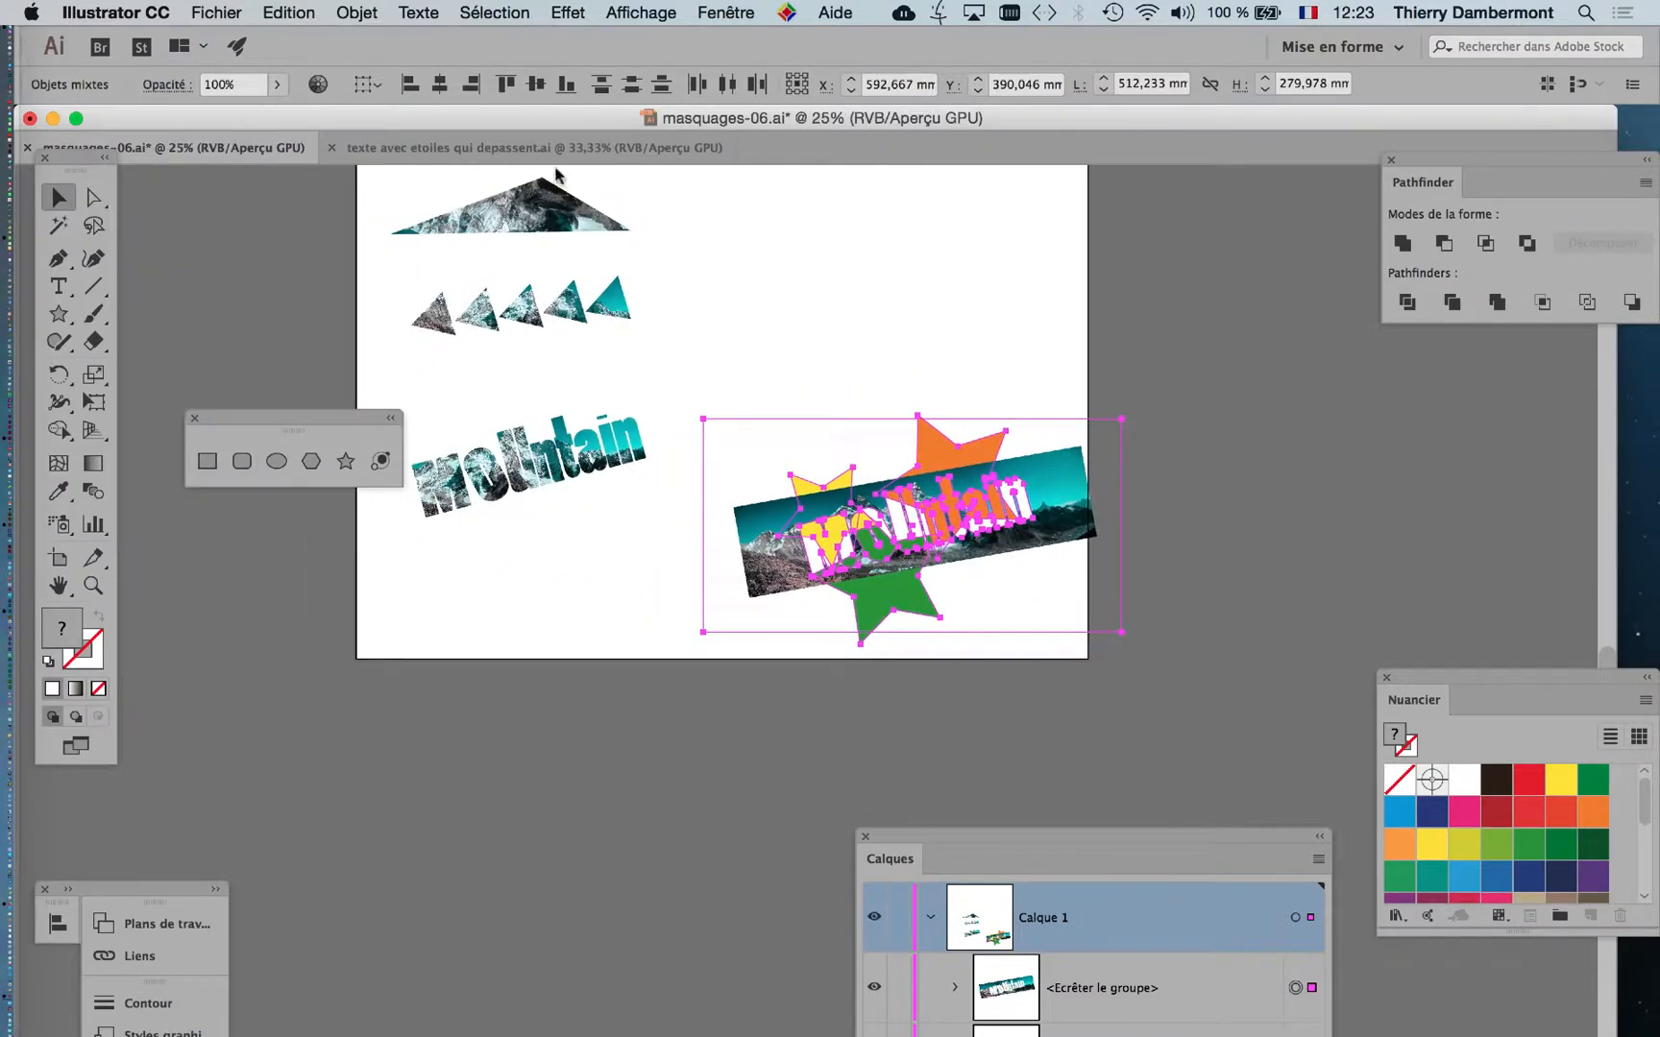
left_click(516, 149)
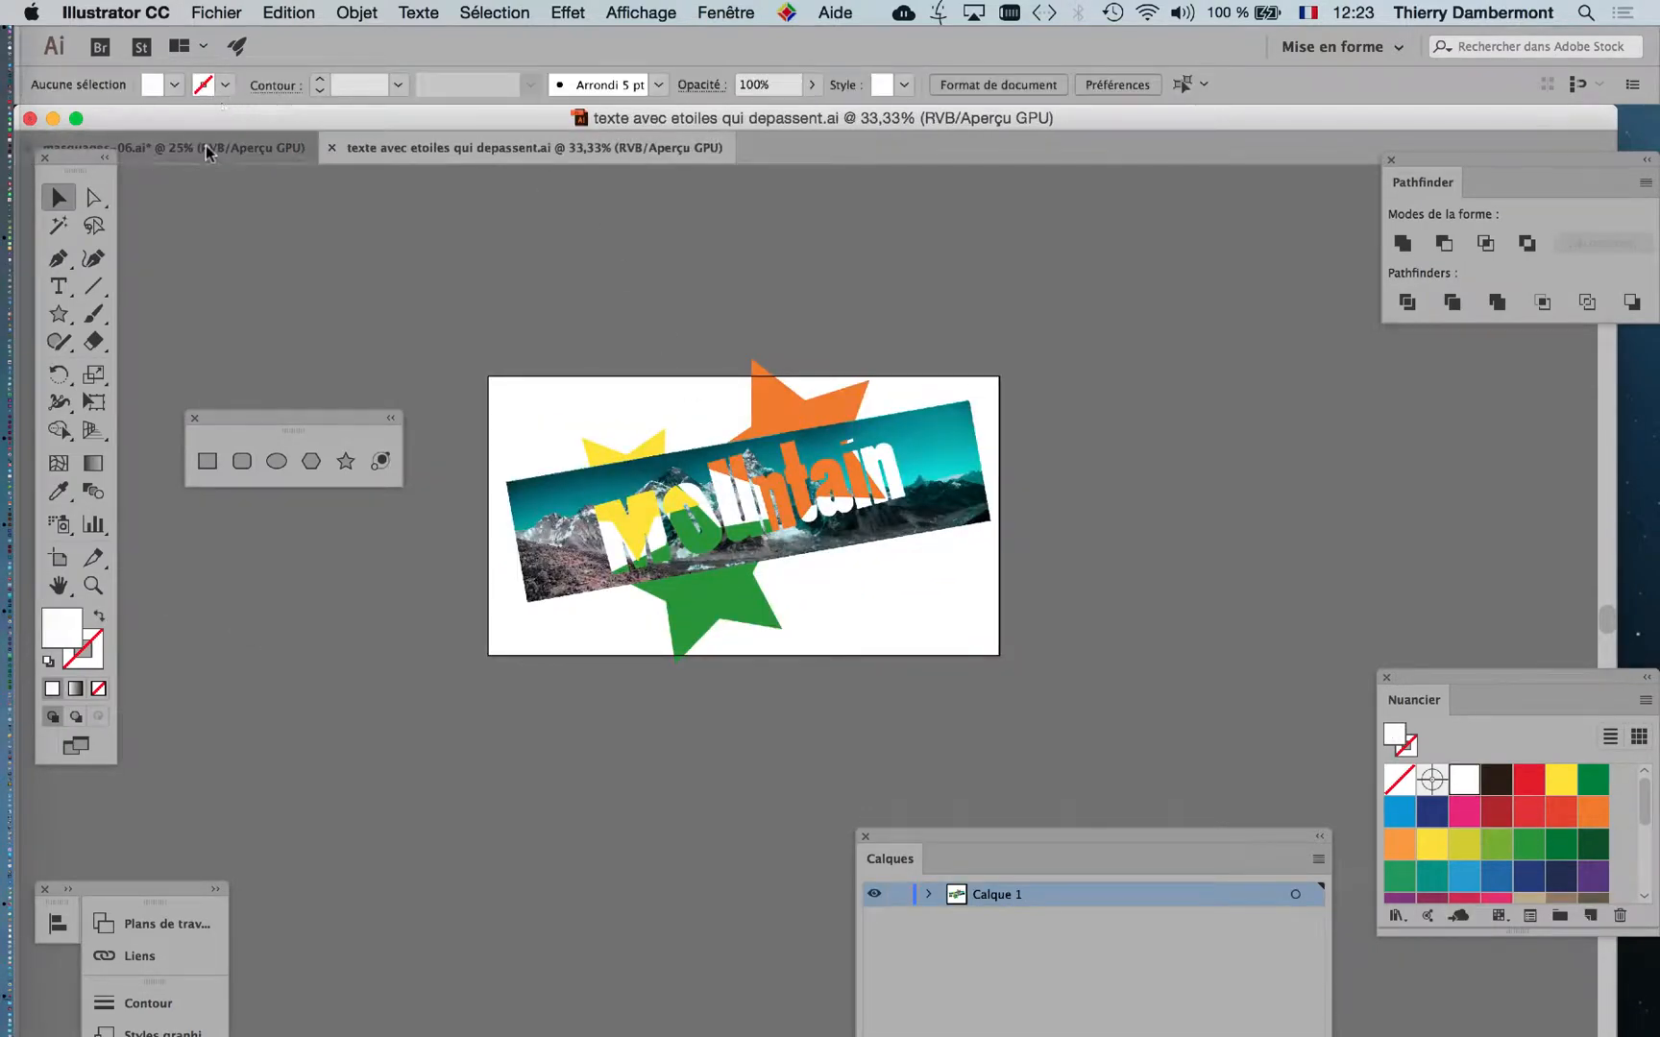
left_click(206, 147)
left_click(909, 352)
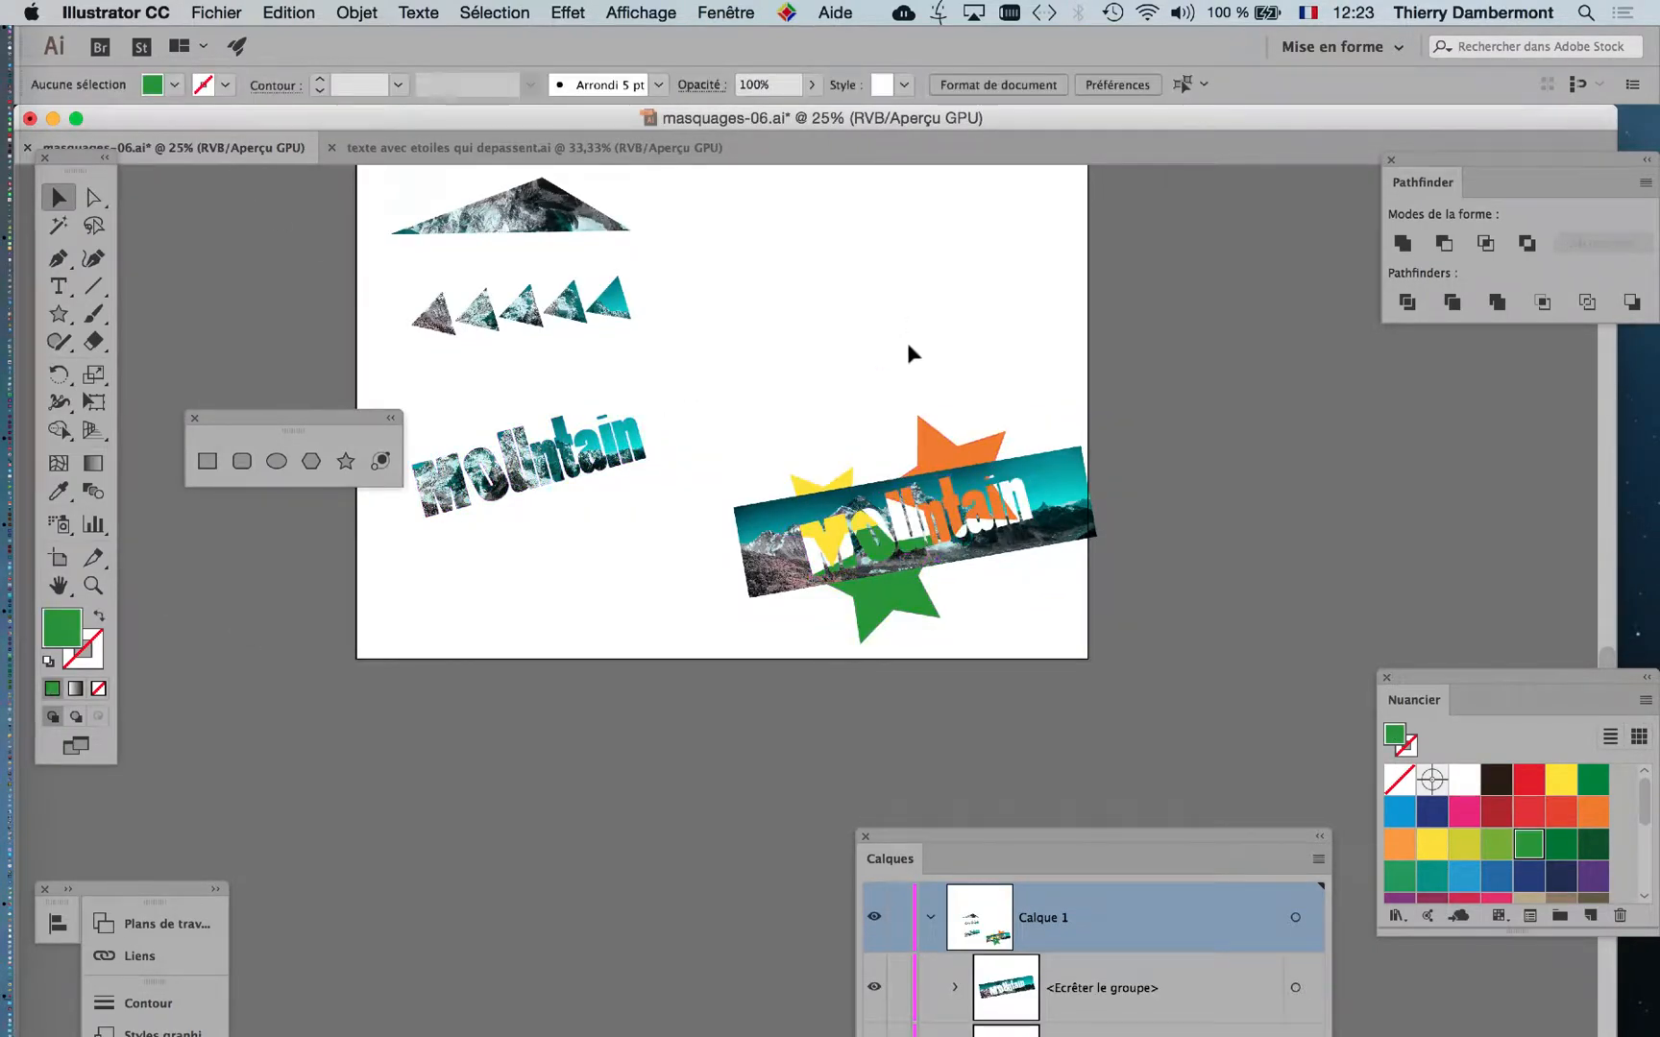
Draw seven green five-pointed stars of varied sizes in the empty area above the Mountain banner.
scroll(908, 347, "up", 1)
left_click_drag(855, 365, 770, 557)
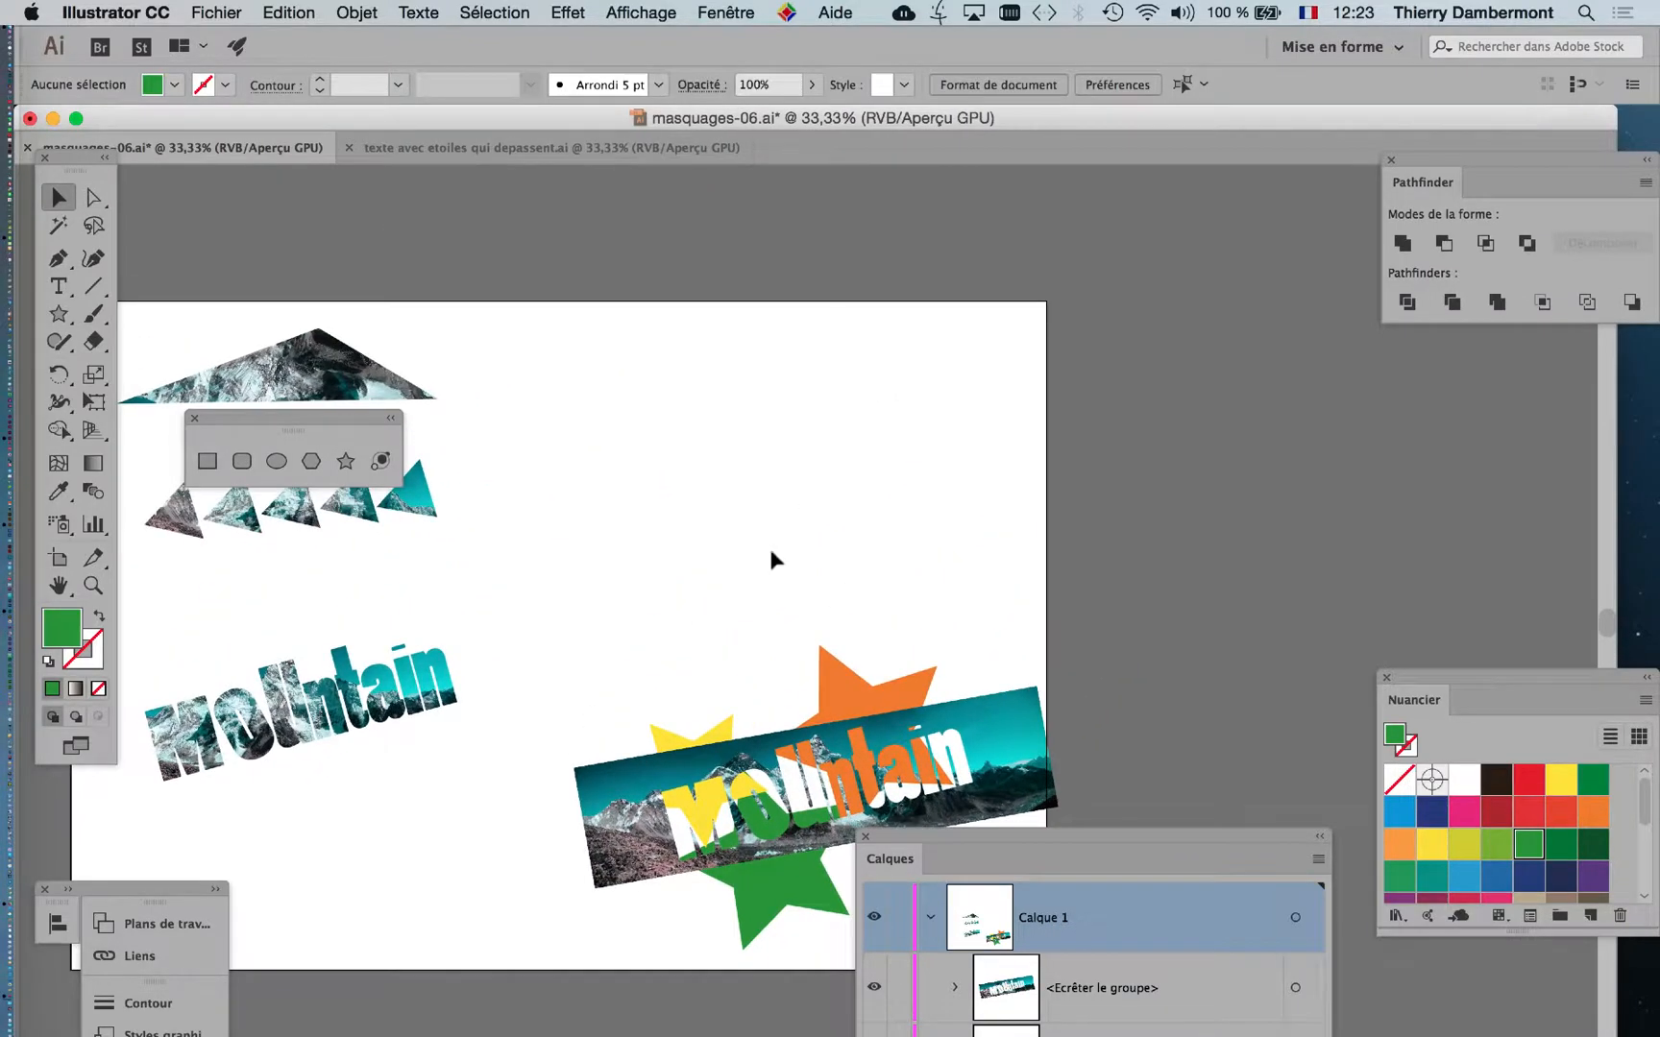
scroll(774, 490, "up", 1)
left_click(59, 313)
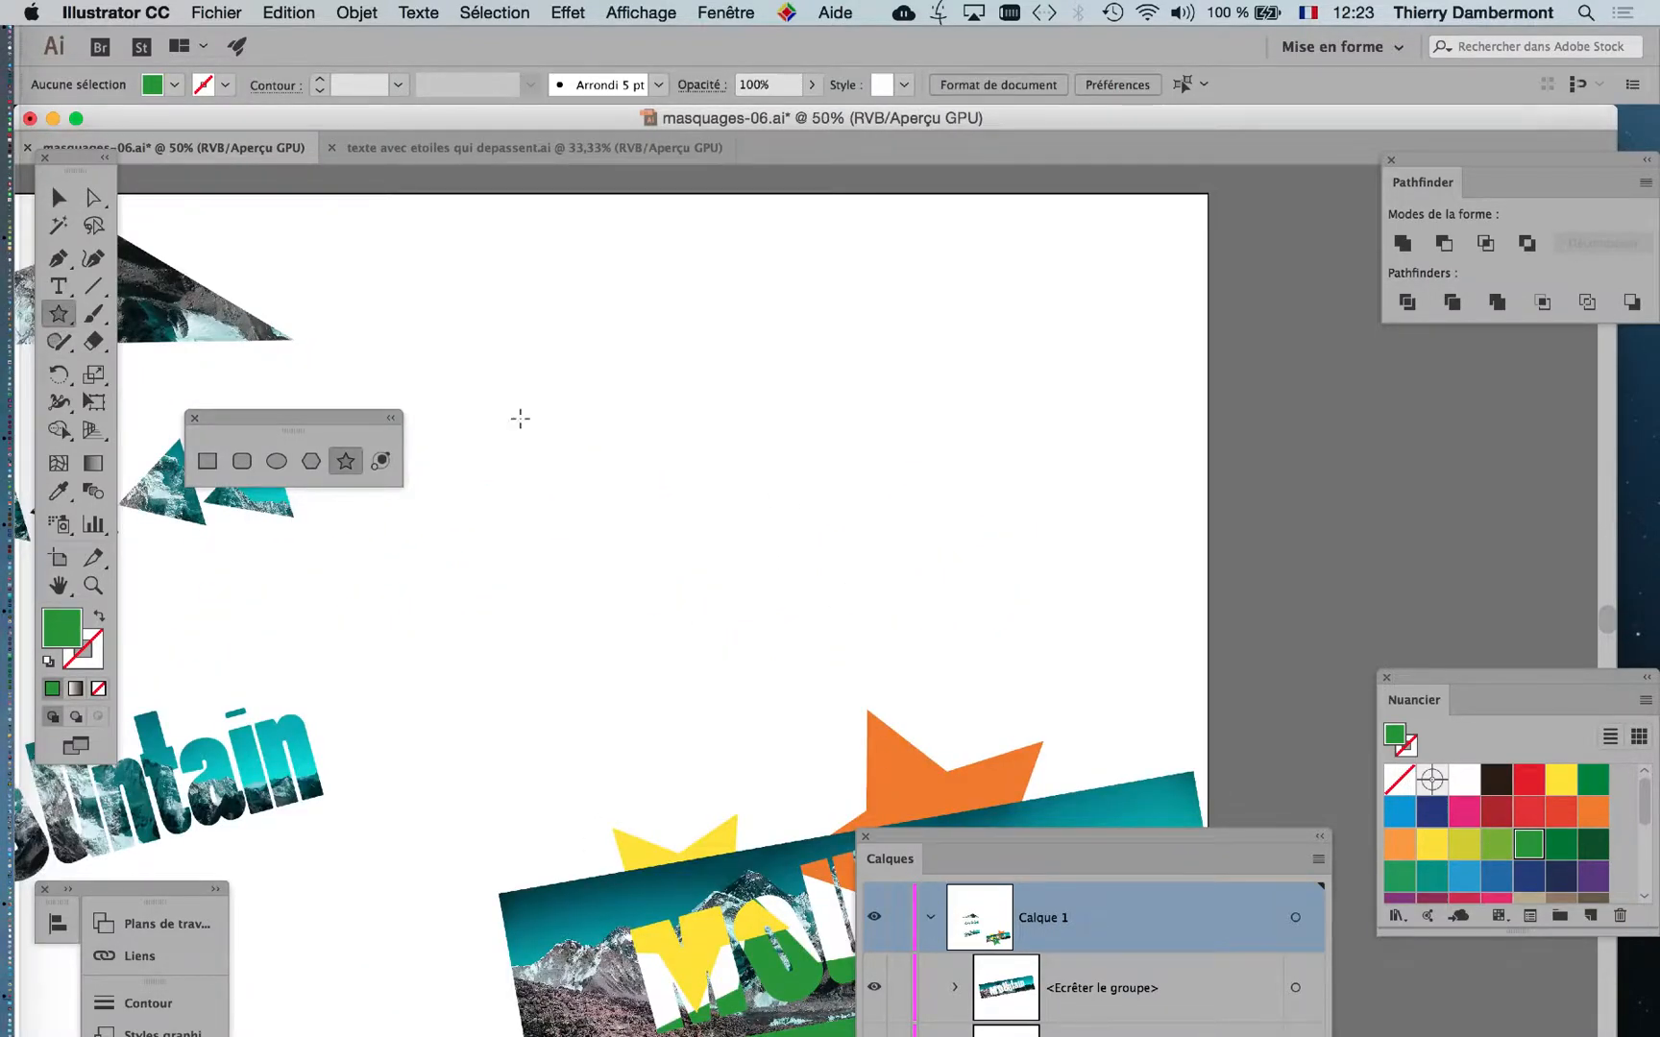
mouse_move(752, 359)
left_mouse_down()
mouse_move(818, 397)
mouse_move(980, 433)
left_mouse_up()
left_click_drag(870, 479, 905, 538)
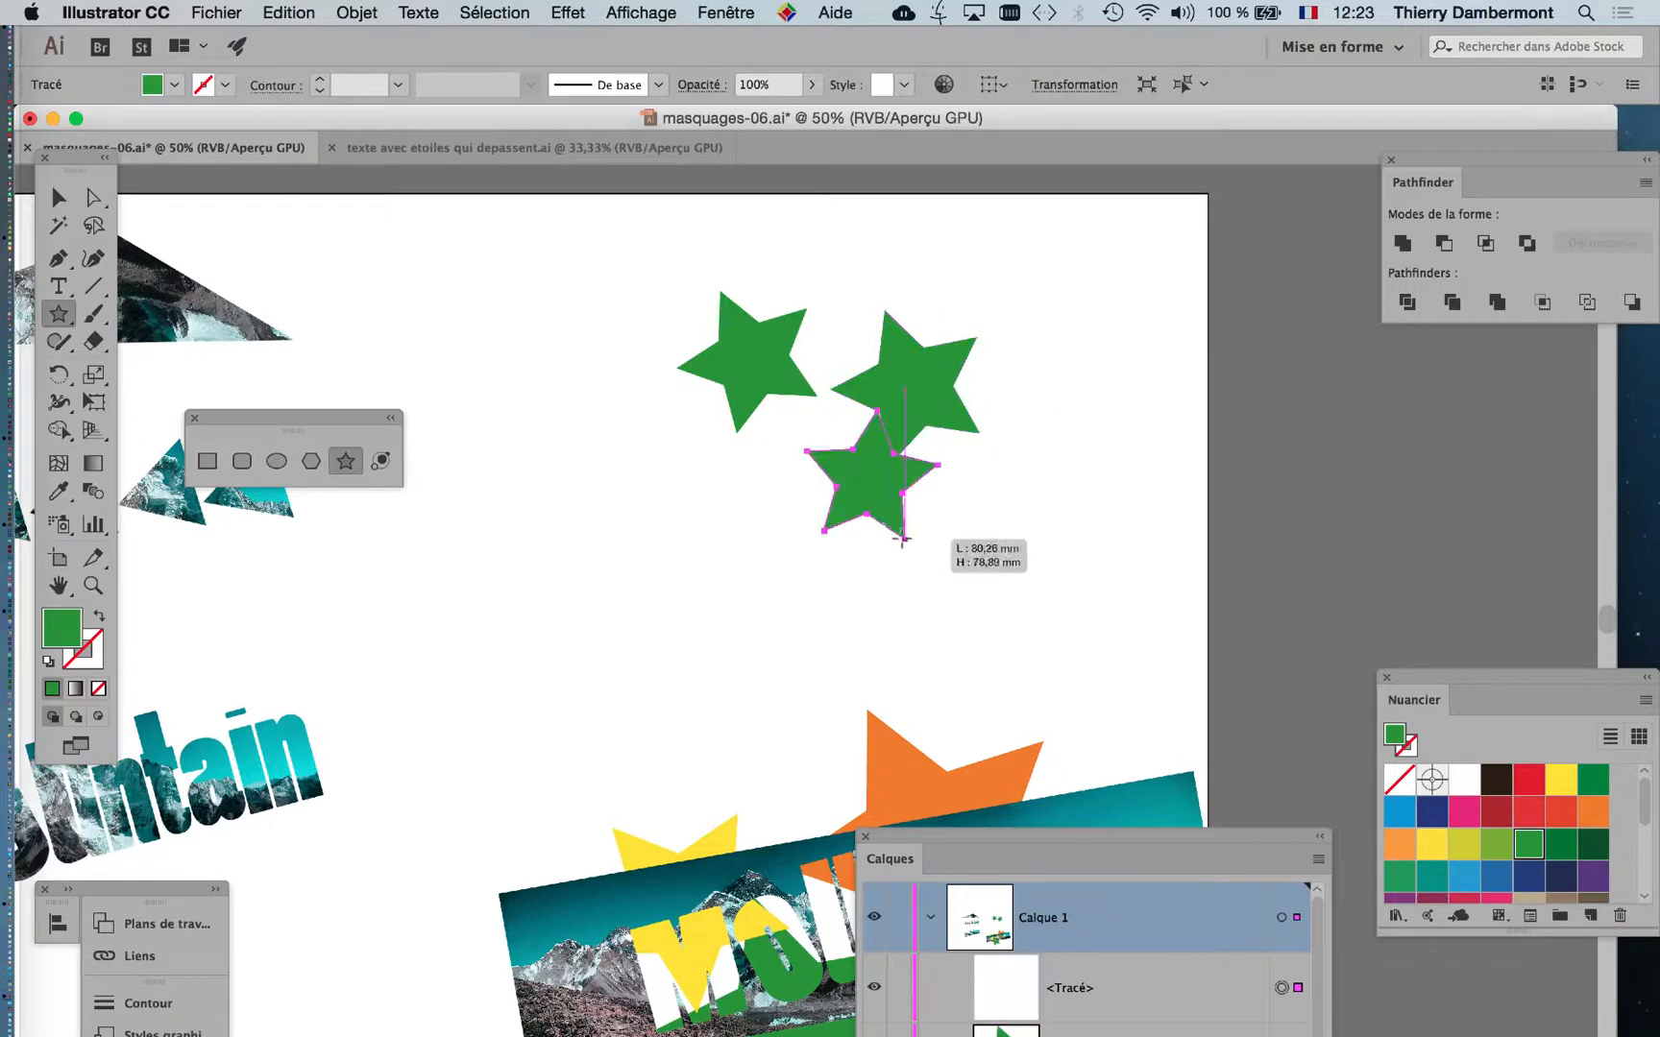
left_click_drag(653, 493, 684, 555)
left_click_drag(608, 308, 595, 361)
left_click_drag(794, 232, 815, 254)
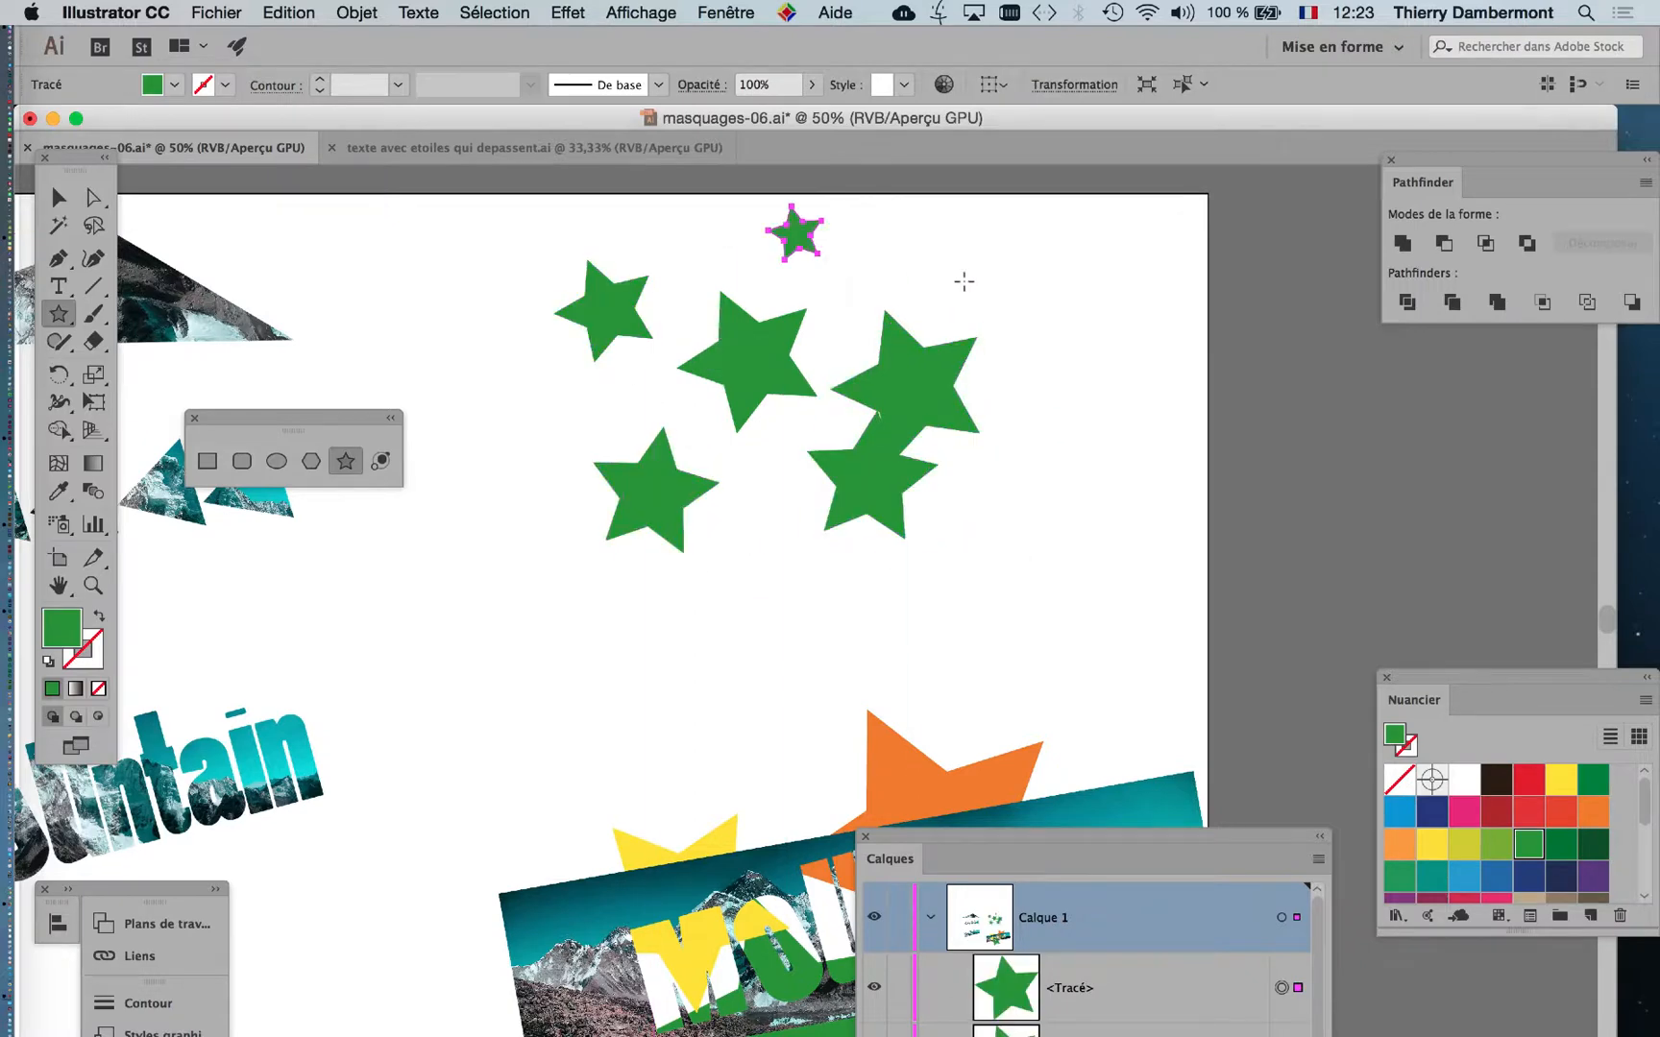
left_click_drag(963, 278, 934, 344)
Place the Swatches panel close to the stars and move the last drawn star below the others.
left_click(58, 197)
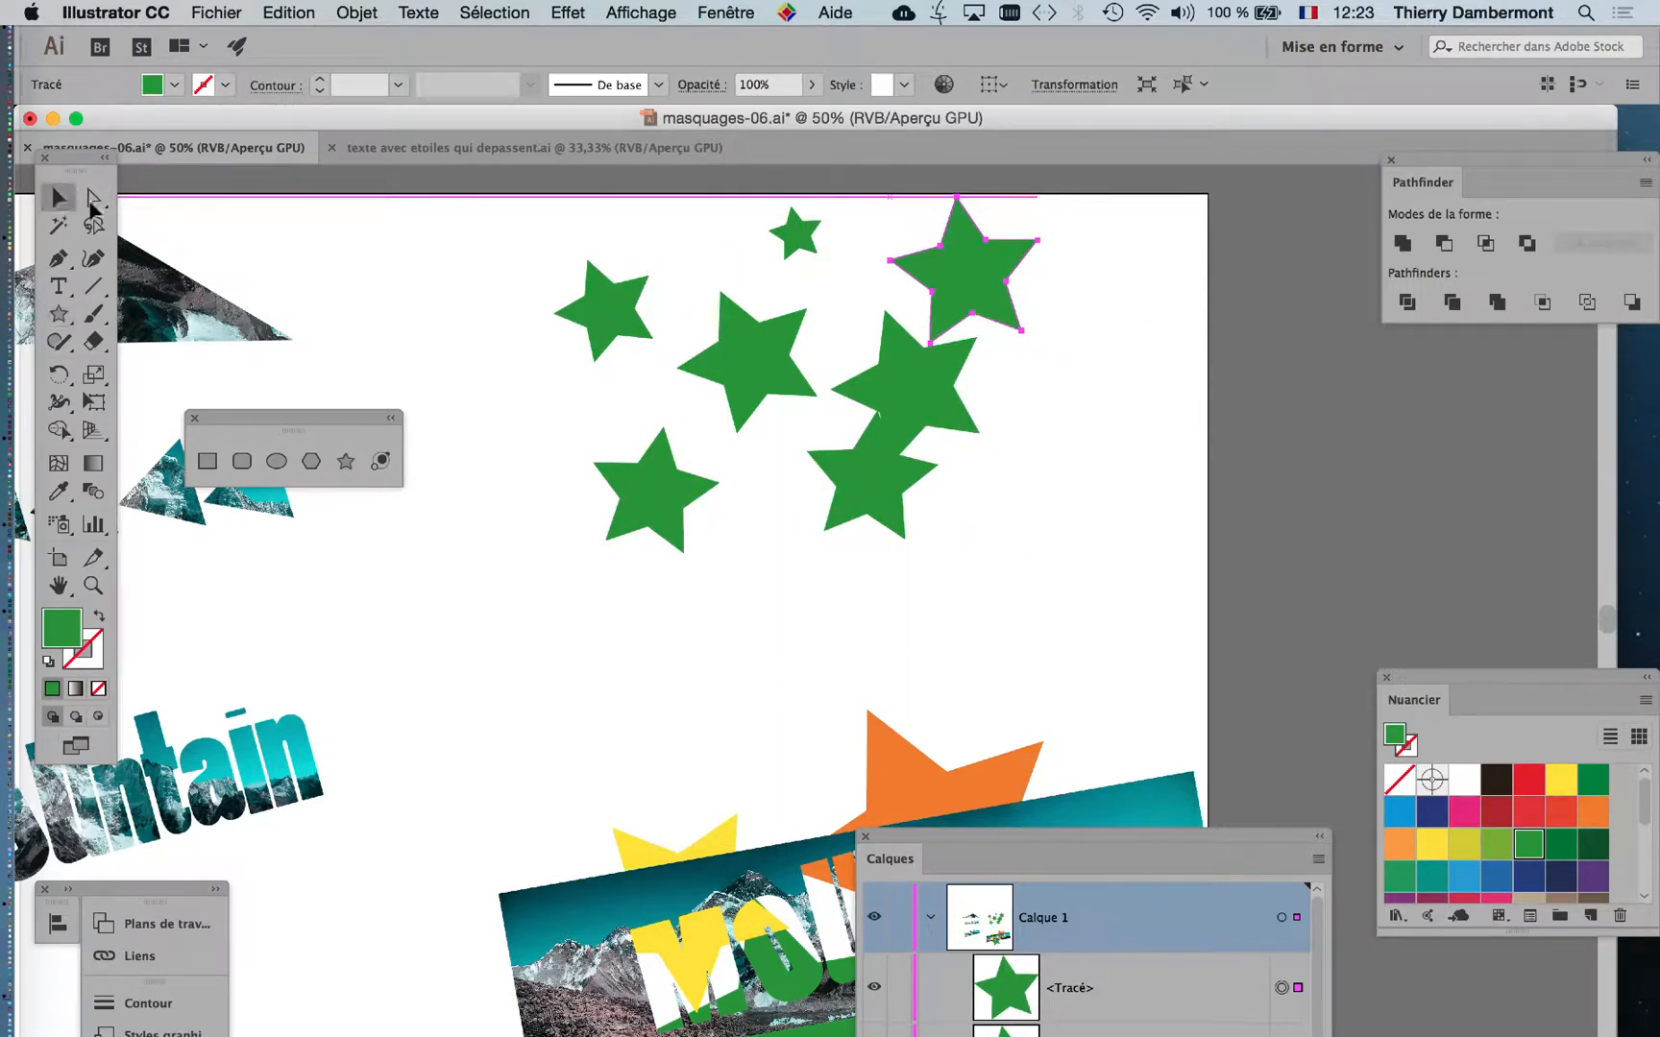
left_click_drag(1489, 696, 1172, 261)
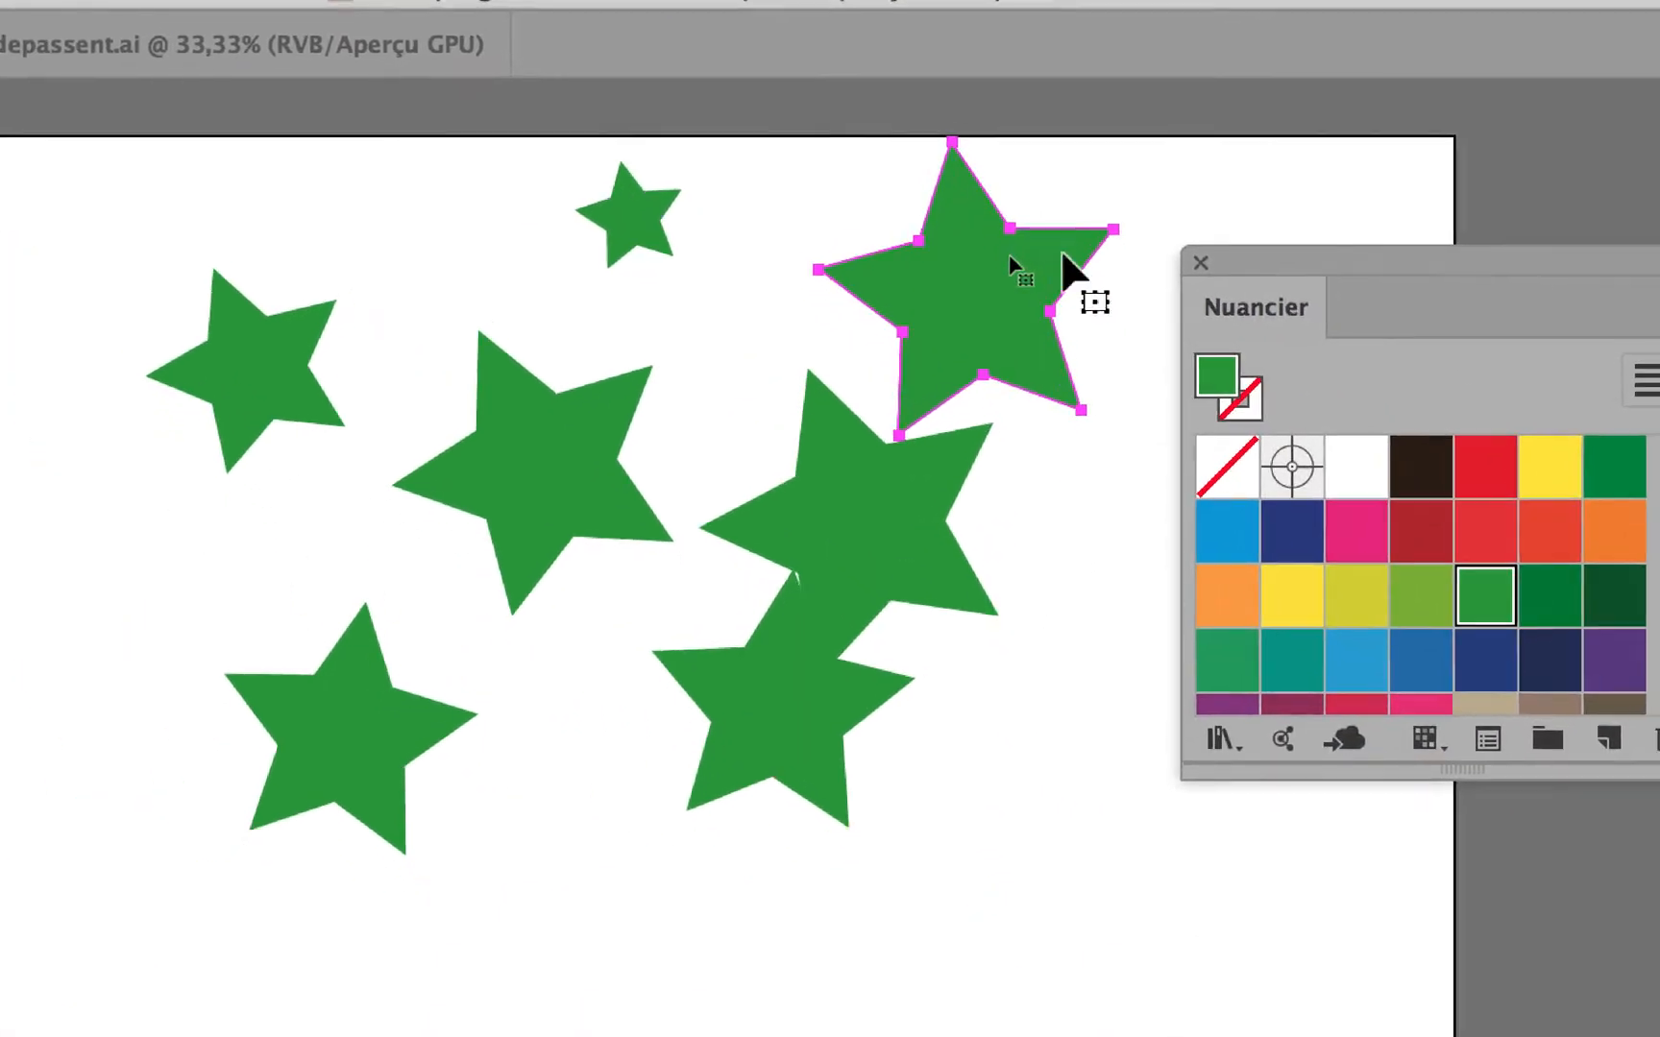
left_click_drag(974, 285, 672, 819)
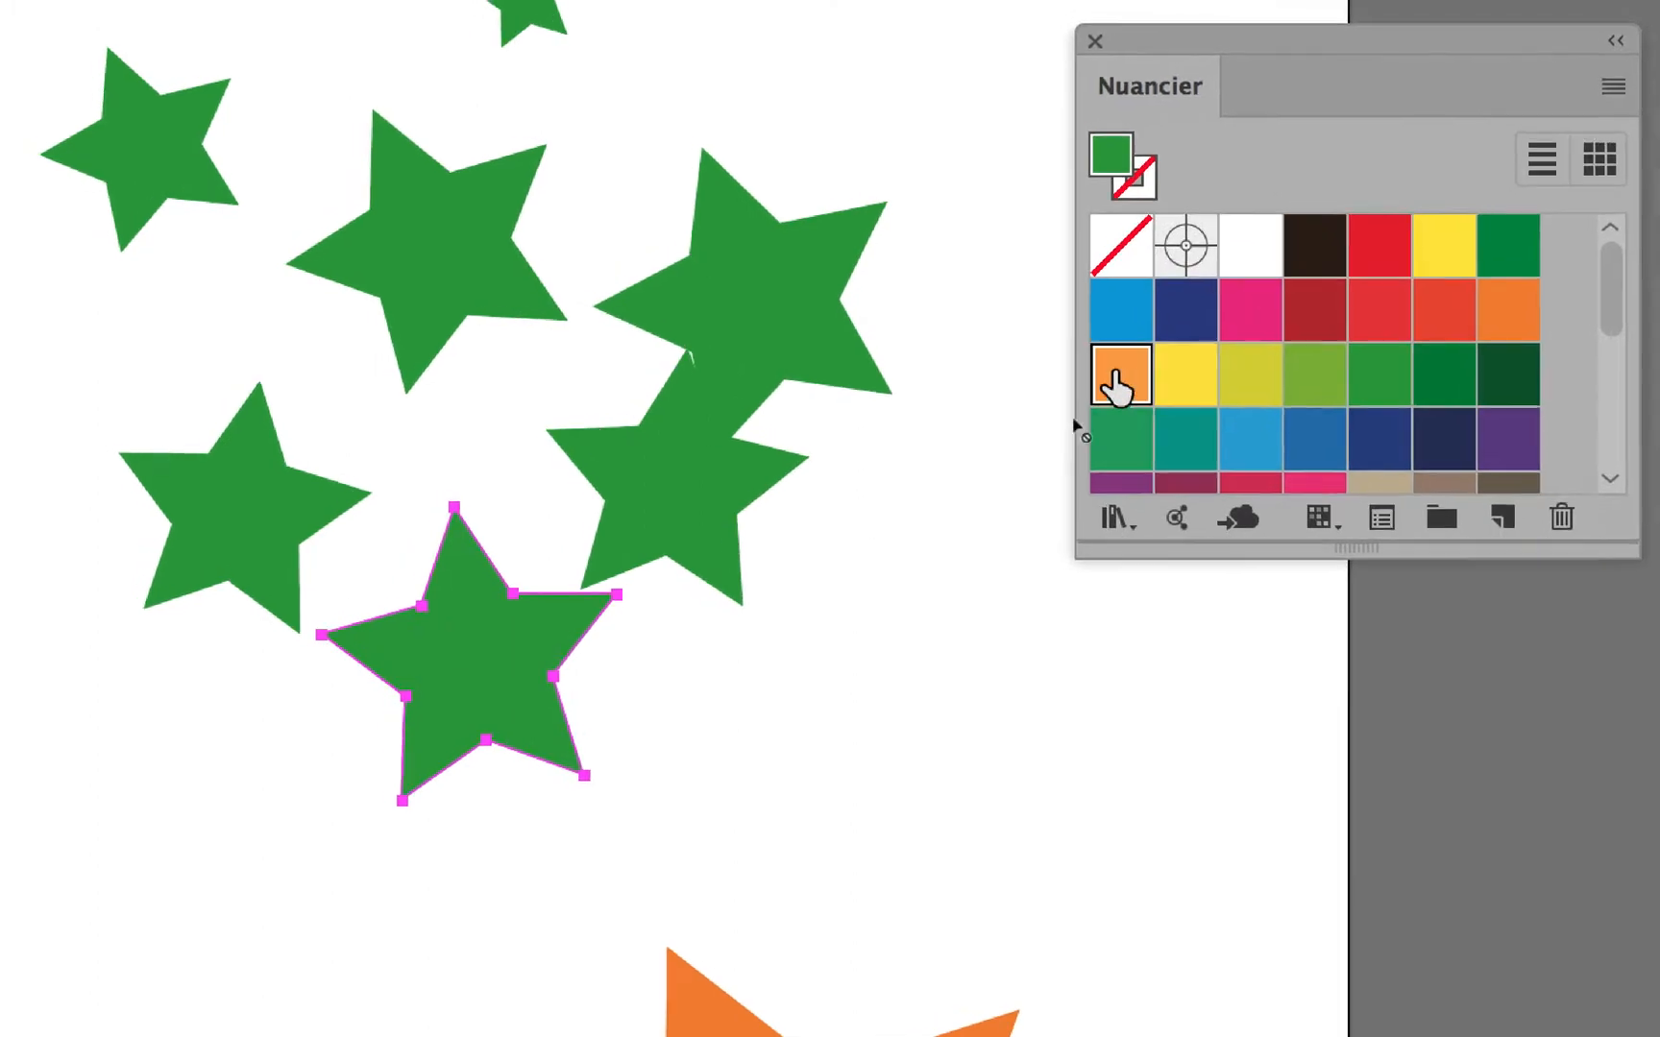
Recolour the seven stars with orange, magenta, red, navy, emerald green and medium blue swatches, using navy for two of them.
left_click_drag(1116, 384, 817, 328)
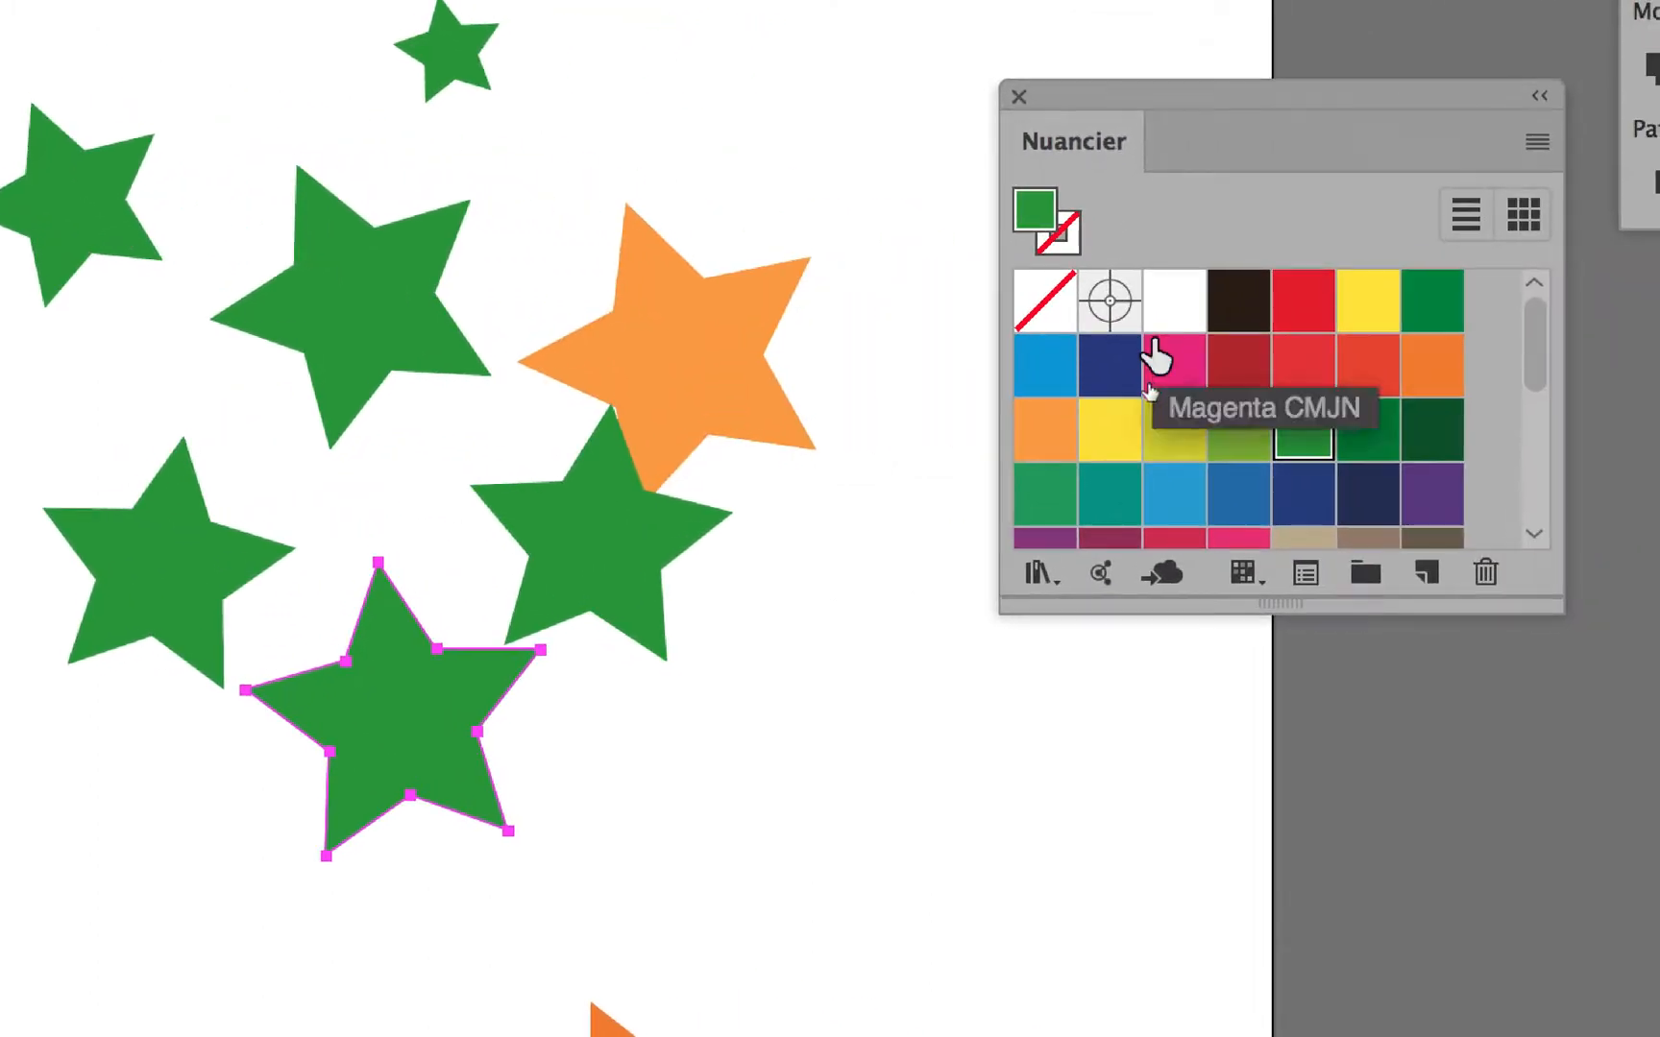
left_click_drag(1250, 309, 587, 263)
left_click_drag(814, 370, 826, 336)
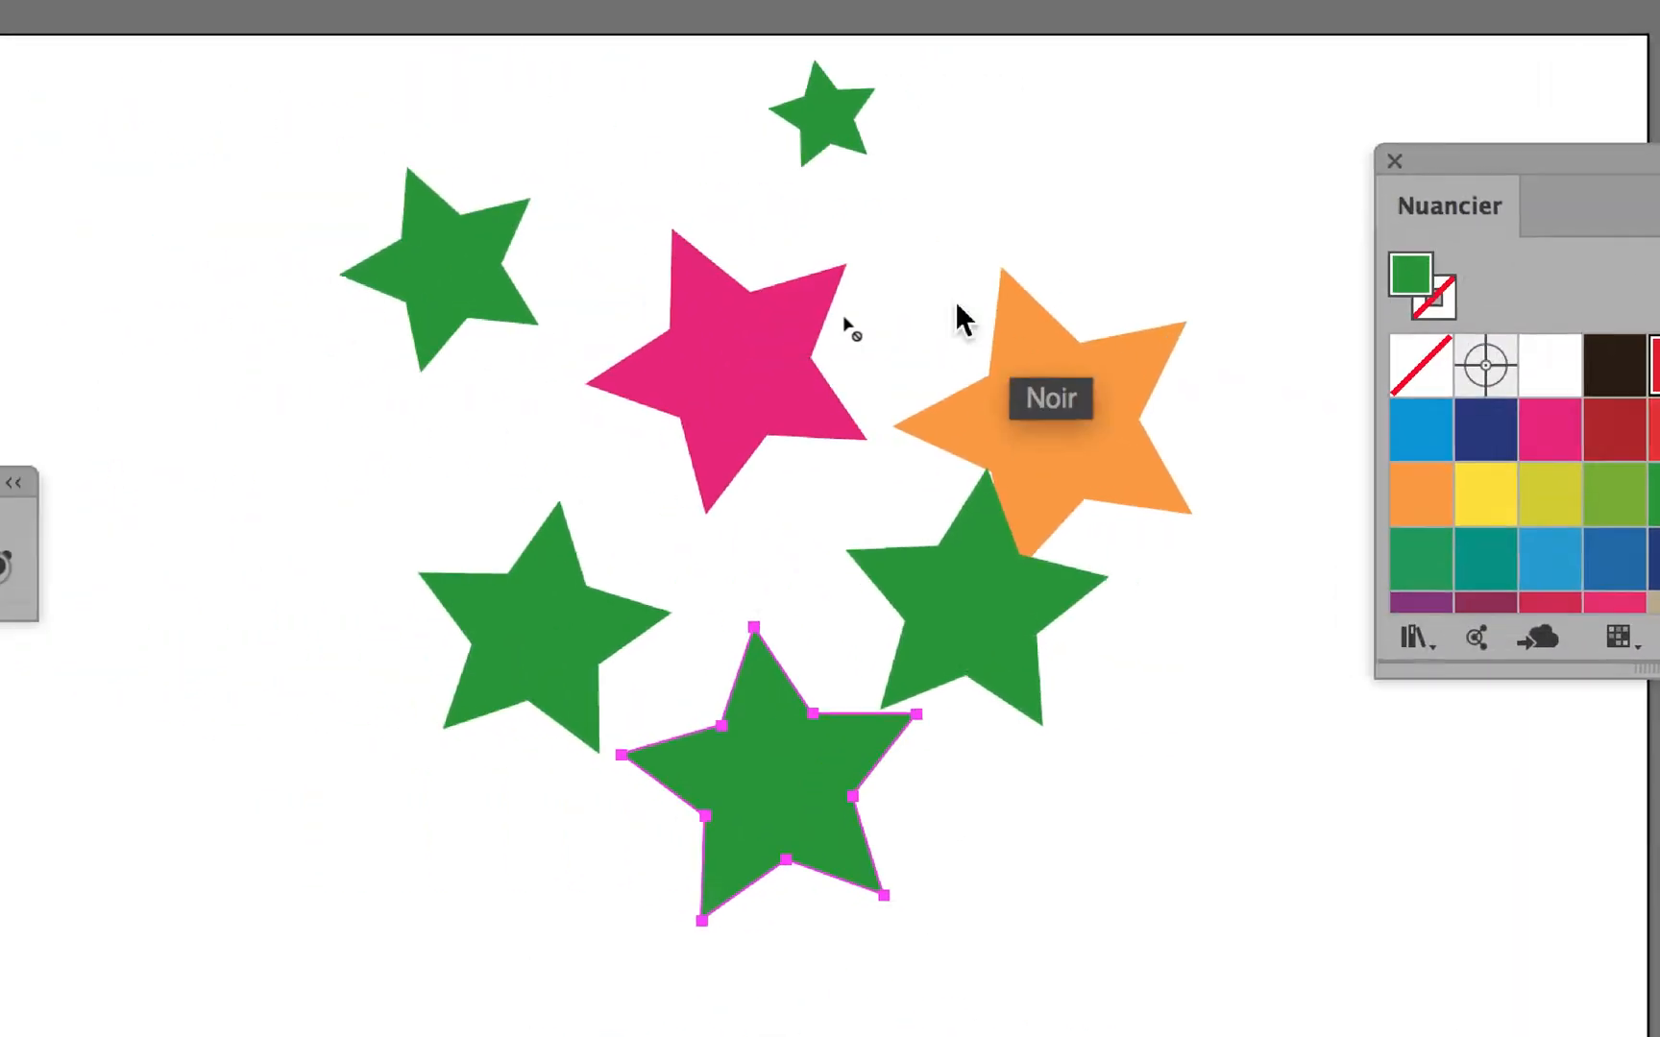
left_click_drag(957, 305, 837, 122)
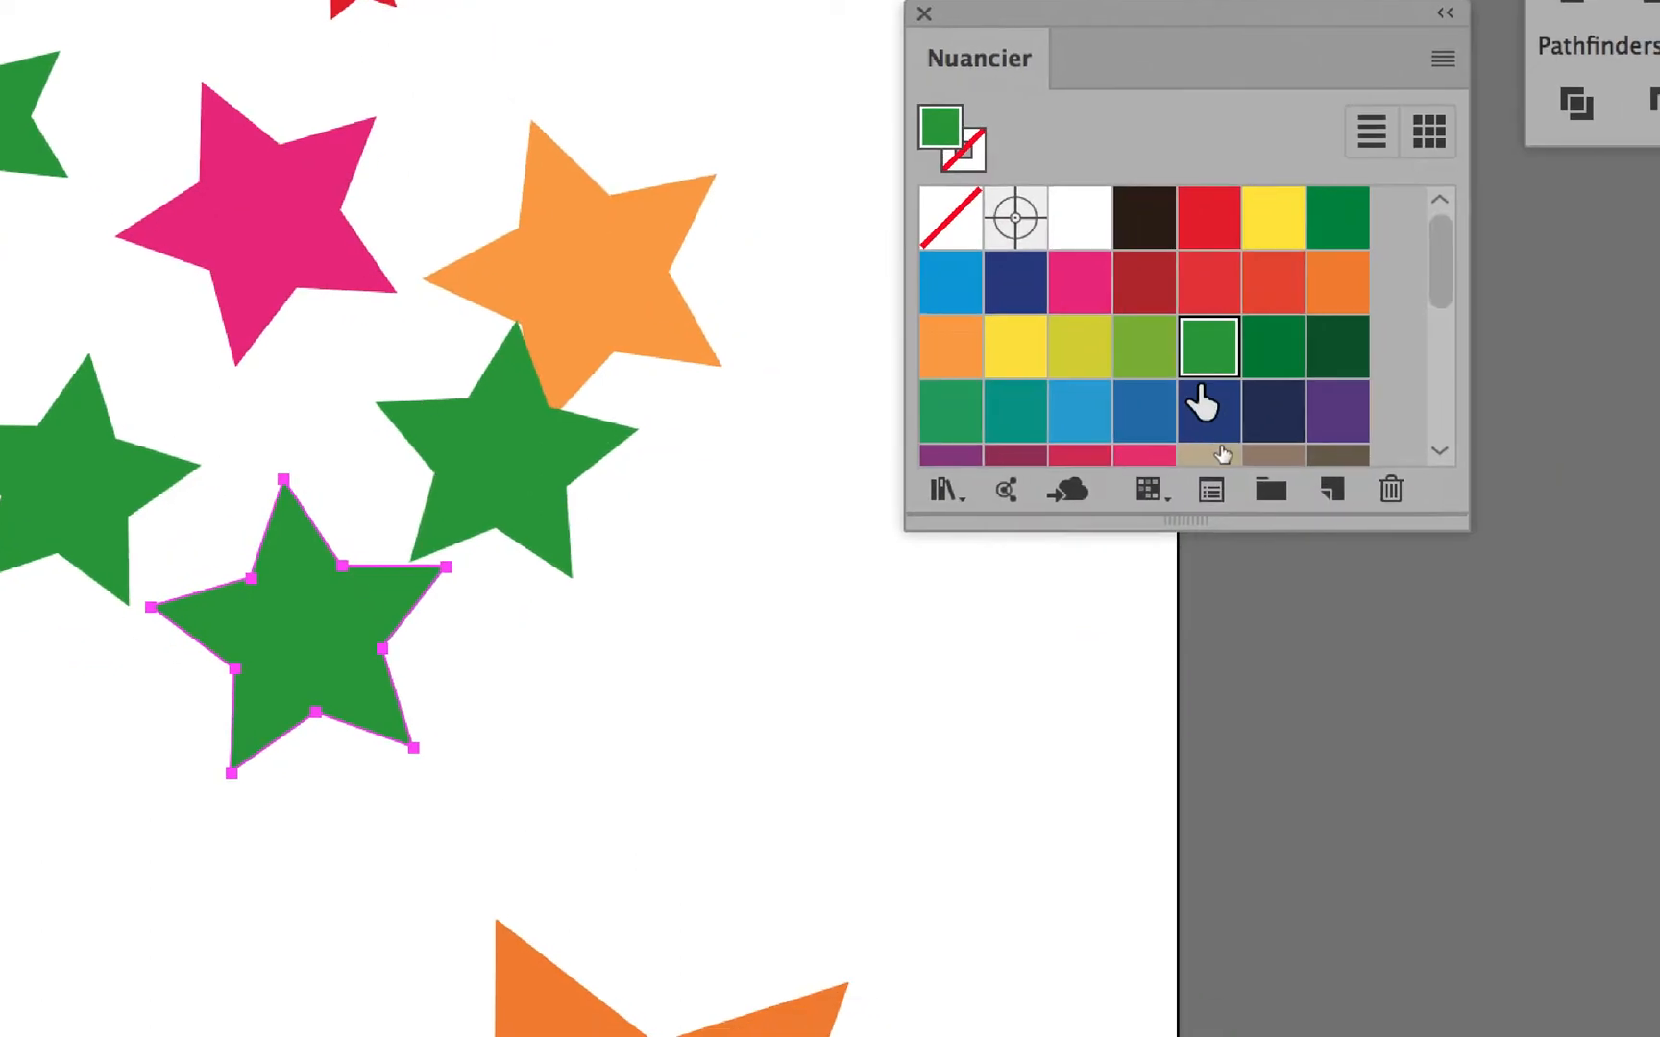
left_click_drag(1656, 540, 872, 588)
left_click_drag(925, 402, 977, 408)
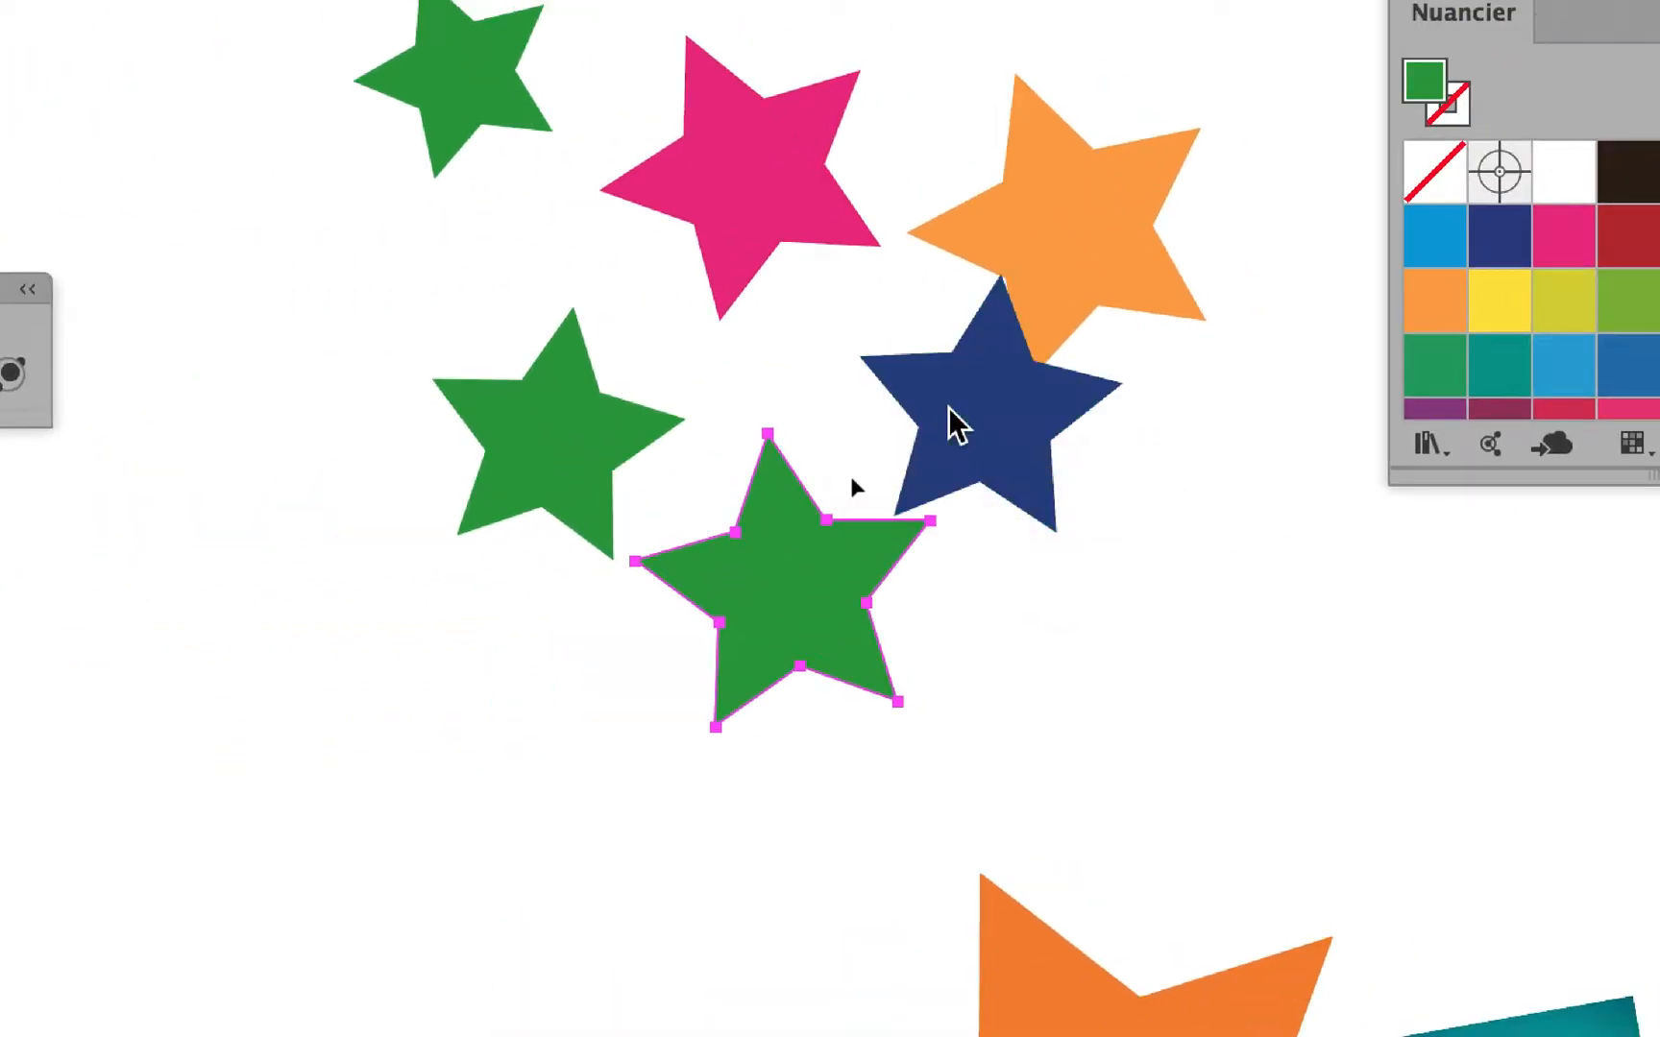
left_click_drag(1175, 362, 386, 566)
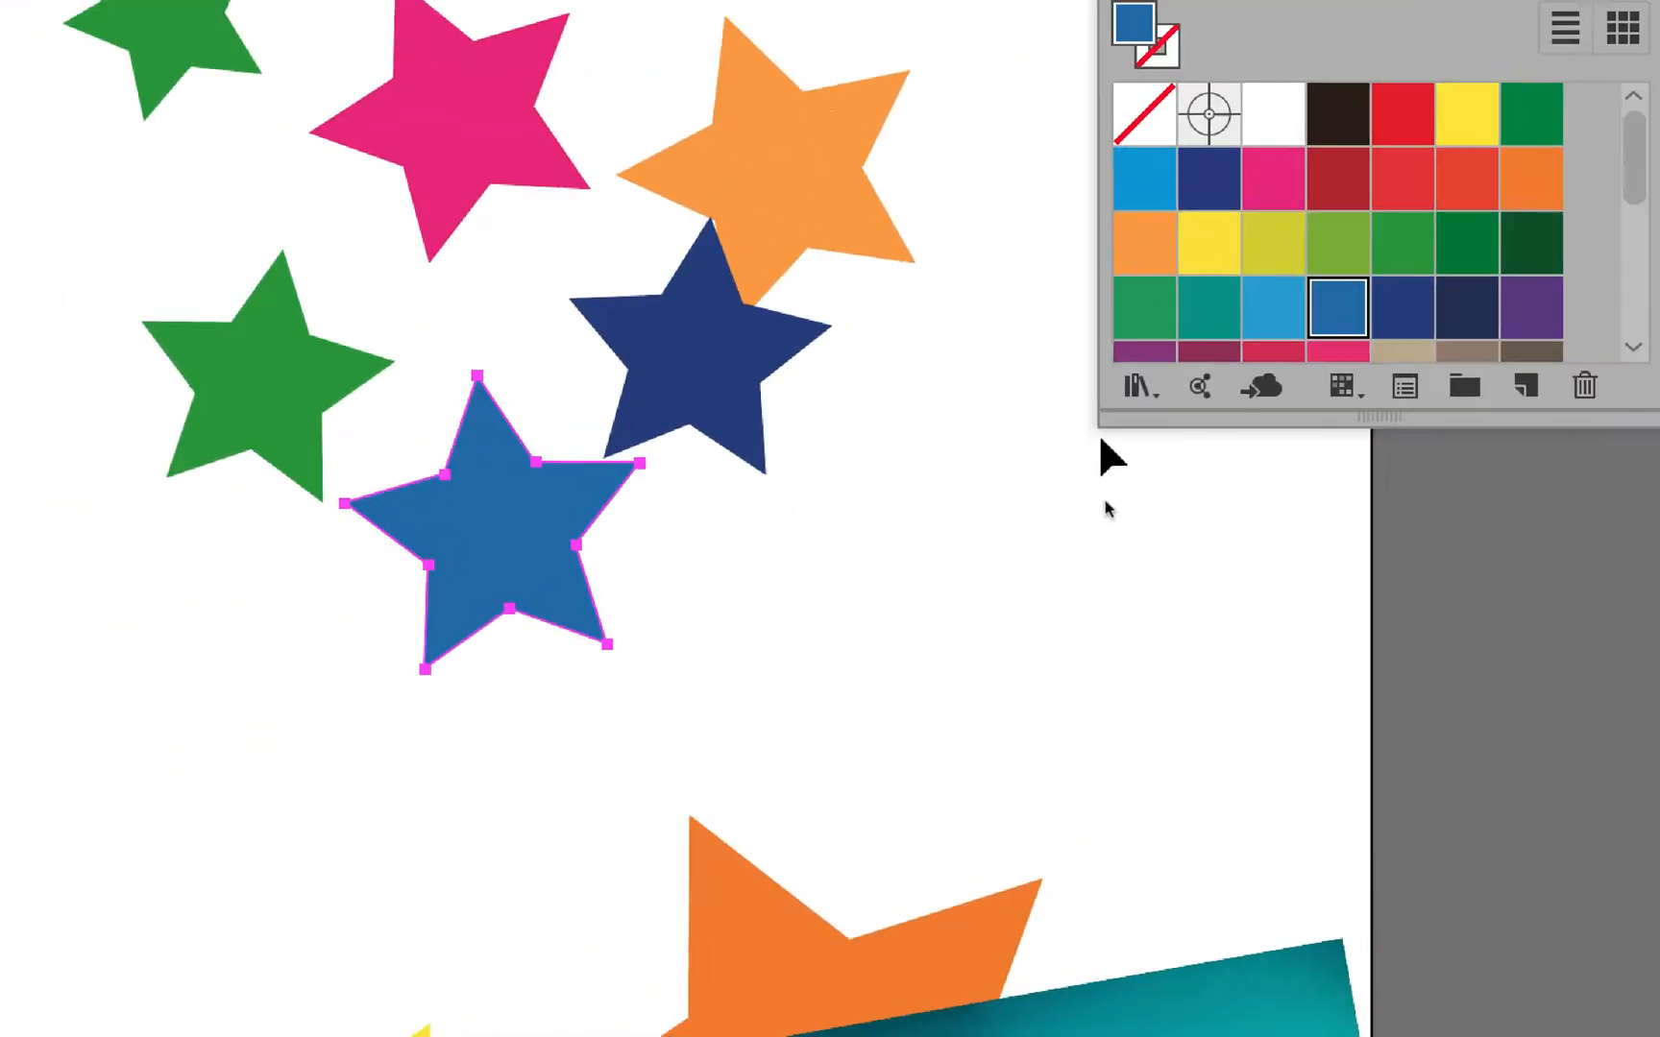
left_click_drag(1144, 307, 812, 401)
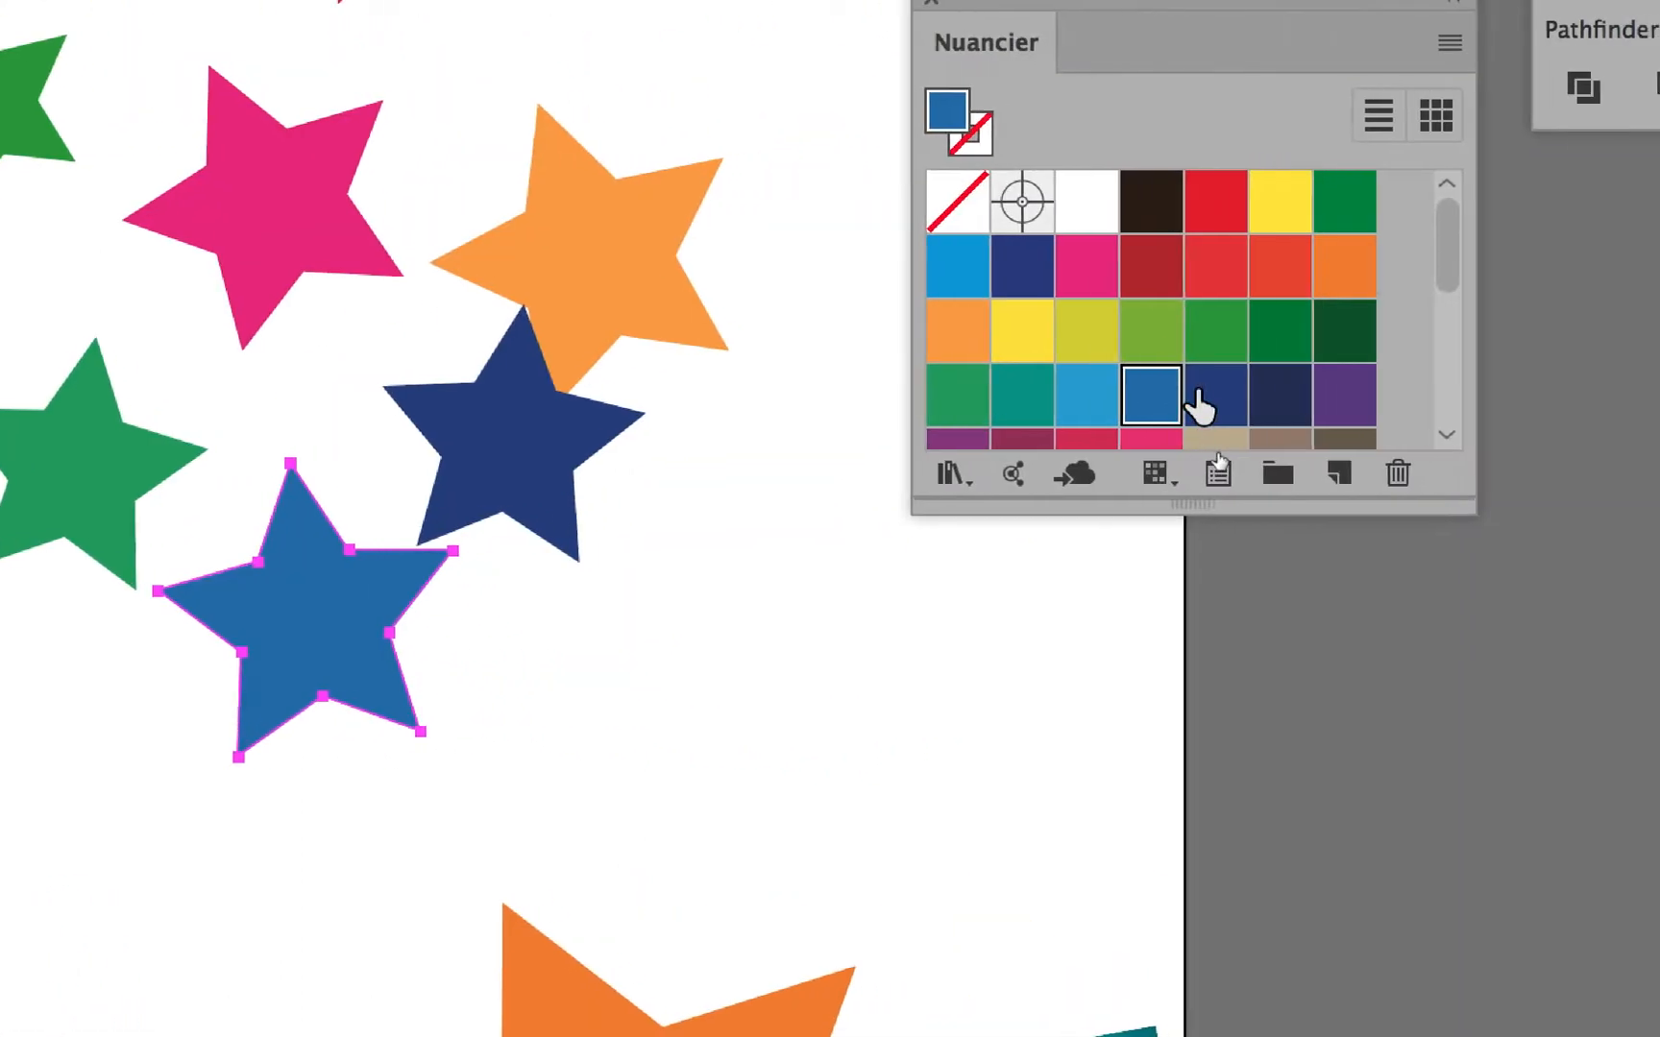
left_click_drag(1197, 404, 803, 317)
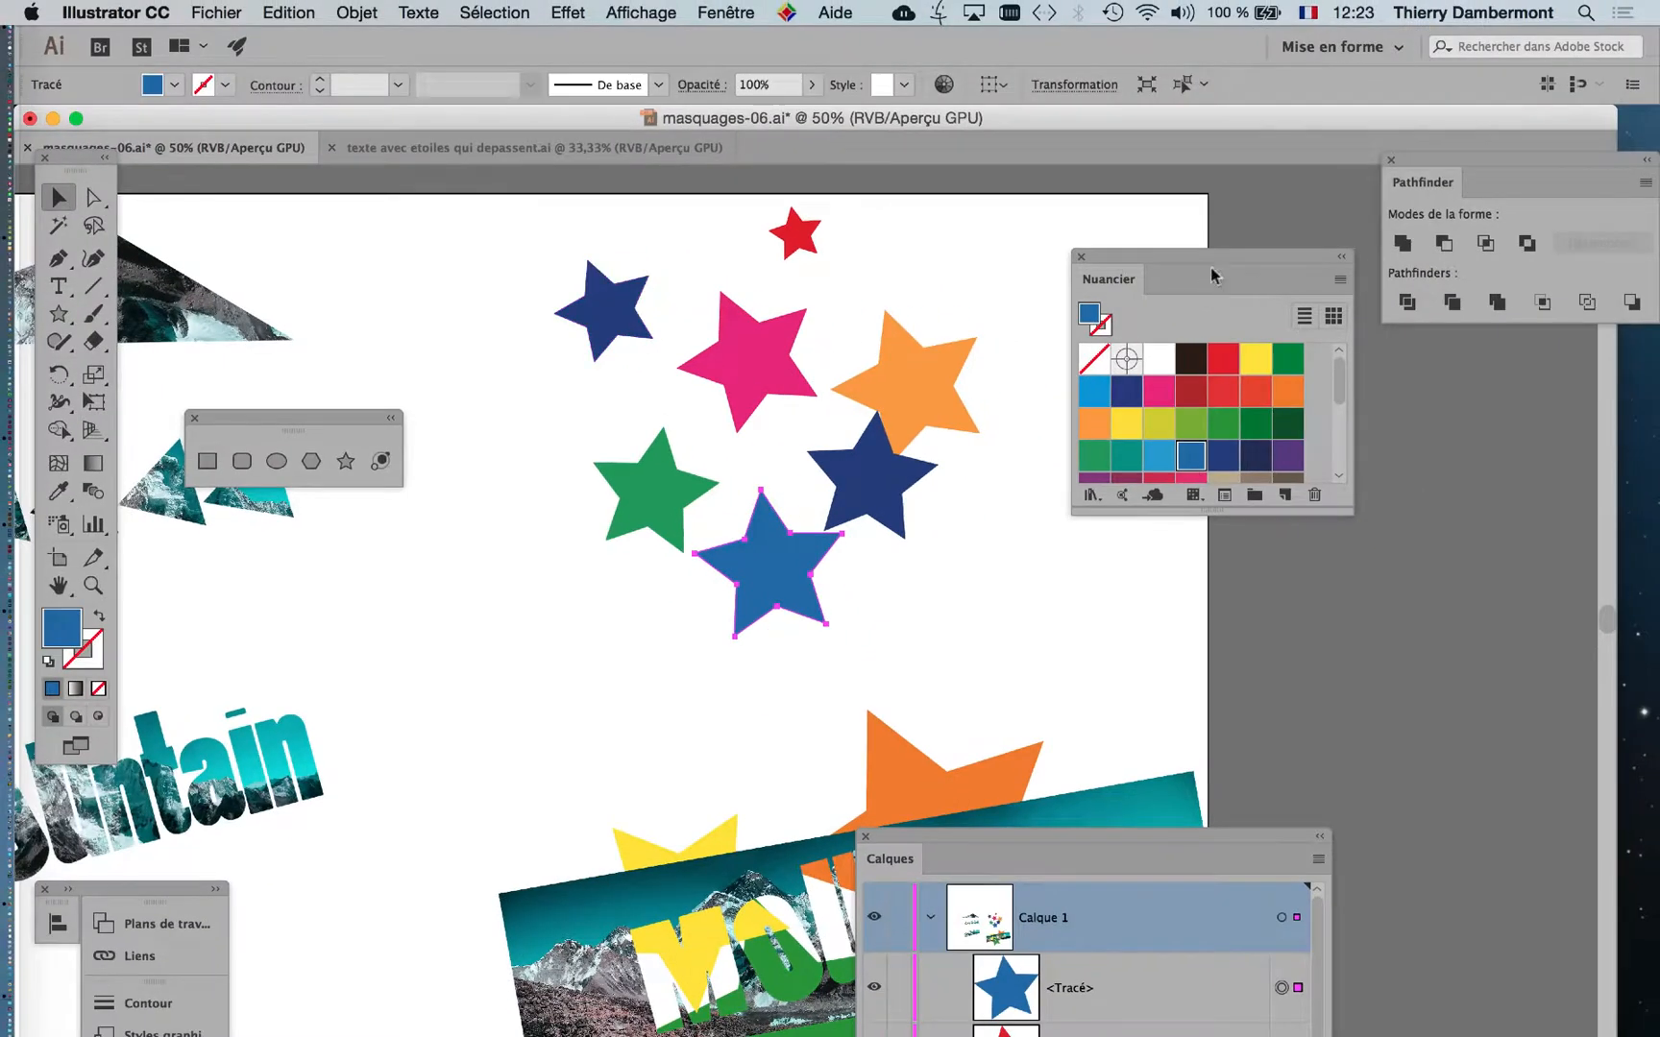
left_click_drag(1212, 275, 1326, 276)
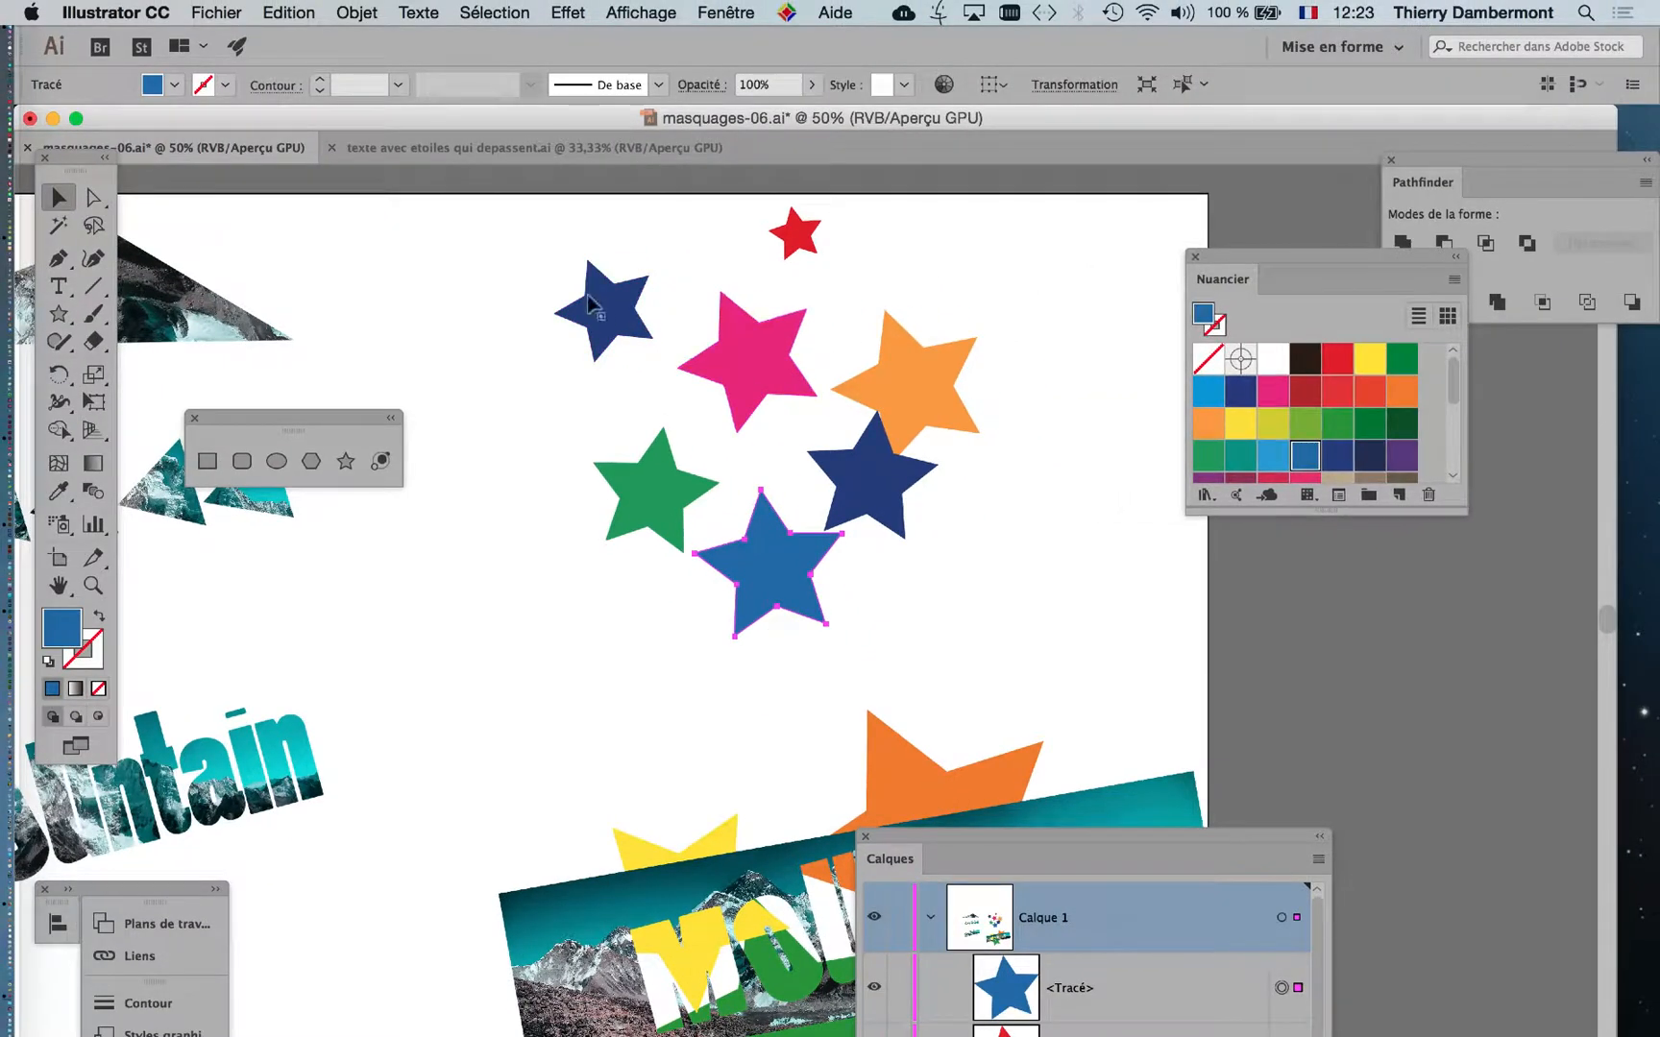
Gather the seven coloured stars into one tight overlapping cluster around the magenta star.
left_click_drag(652, 309, 702, 429)
left_click_drag(767, 563, 782, 480)
left_click(851, 495)
left_click_drag(663, 494, 754, 435)
left_click_drag(798, 235, 799, 410)
left_click_drag(927, 411, 774, 387)
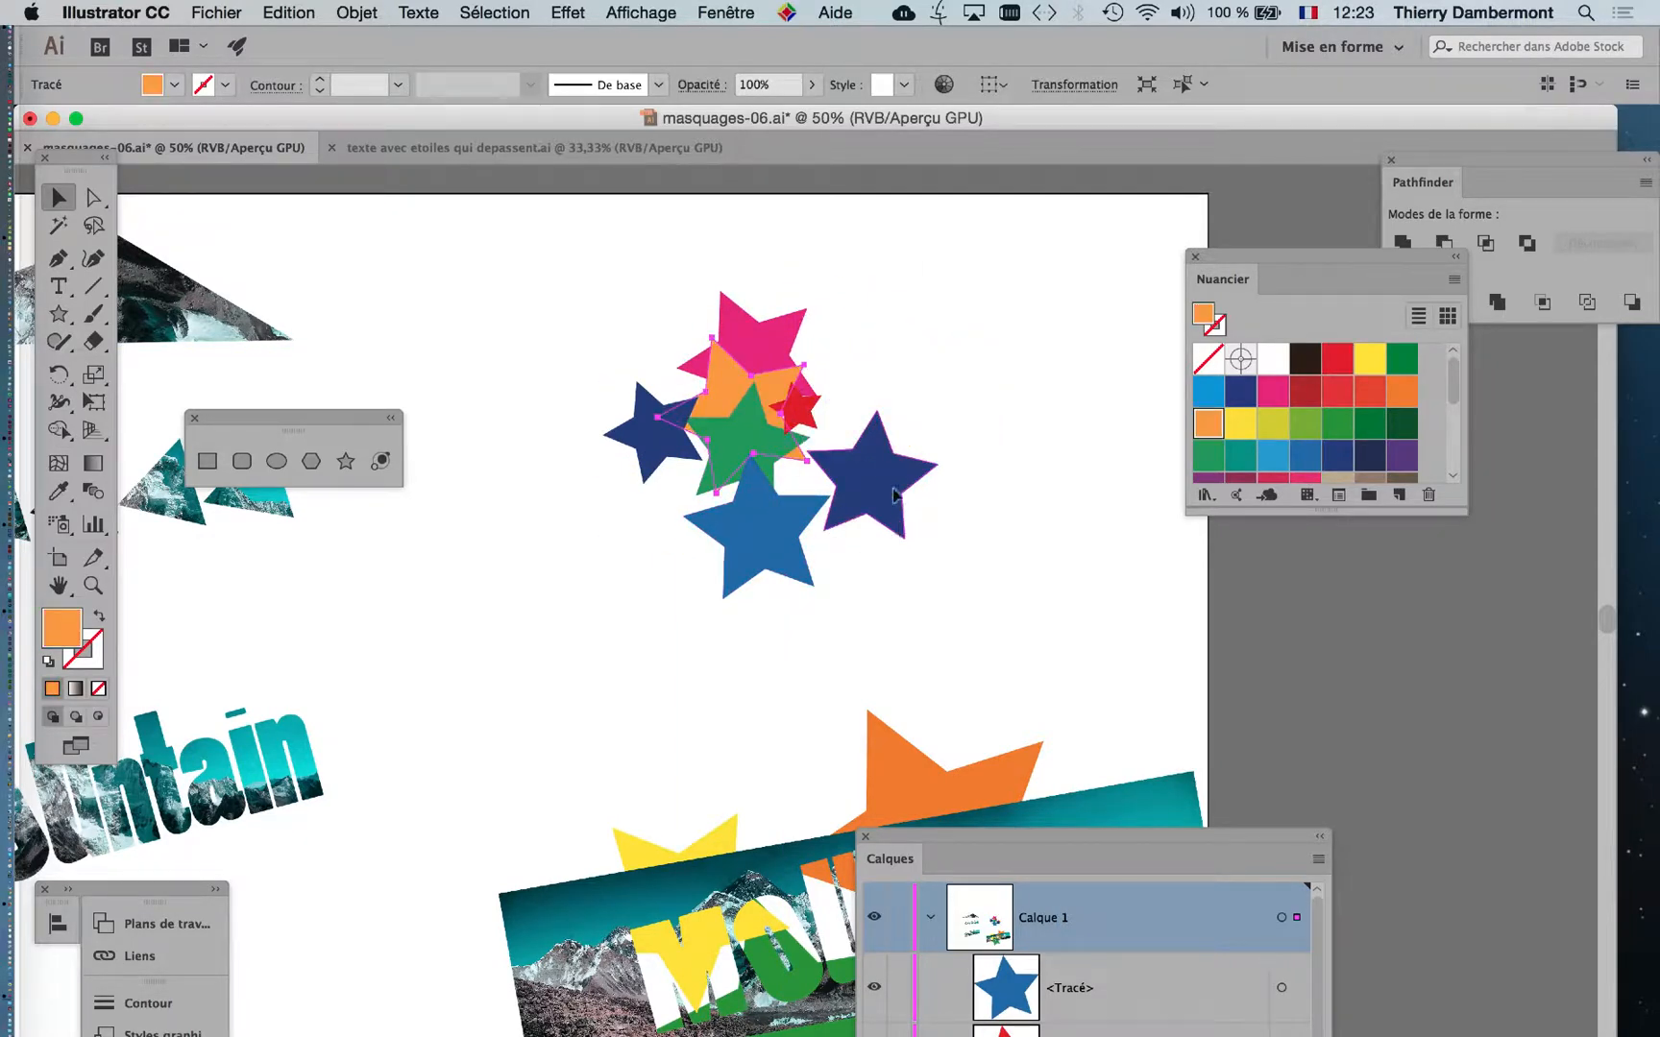
left_click_drag(894, 518, 831, 437)
left_click_drag(764, 543, 710, 475)
left_click(768, 535)
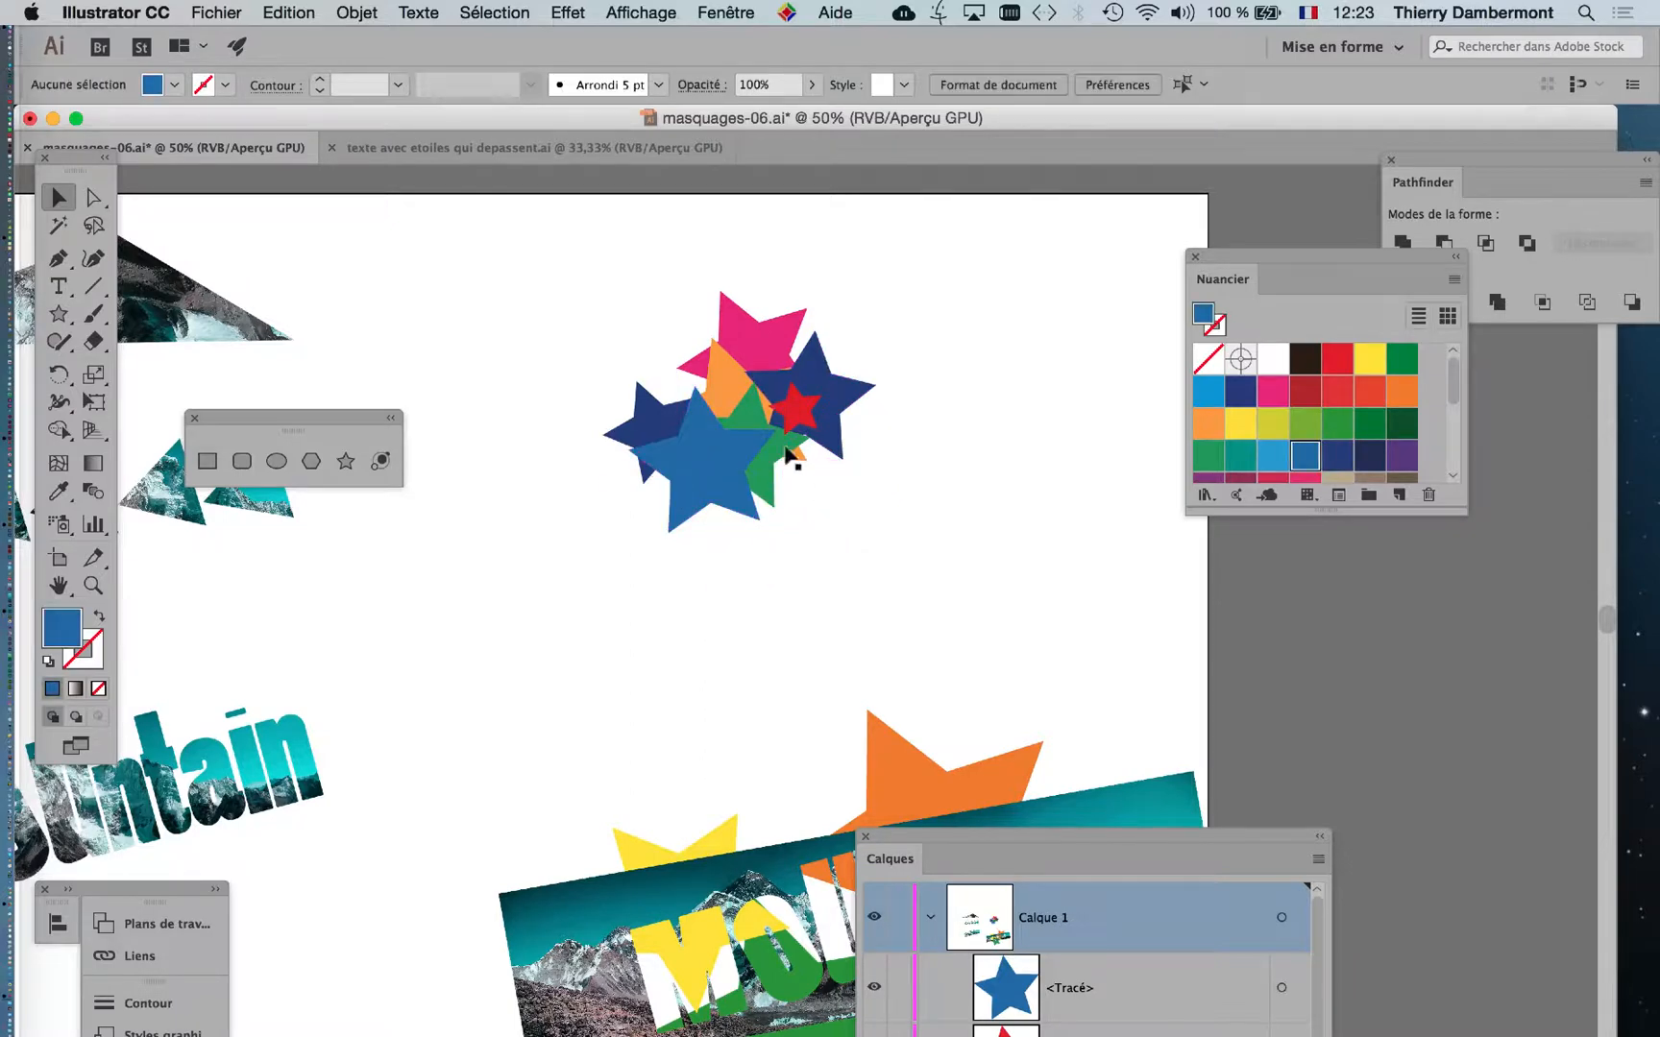
Select all the stars and duplicate the cluster twice, placing one overlapping copy beside it and another below.
left_click_drag(884, 515, 864, 500)
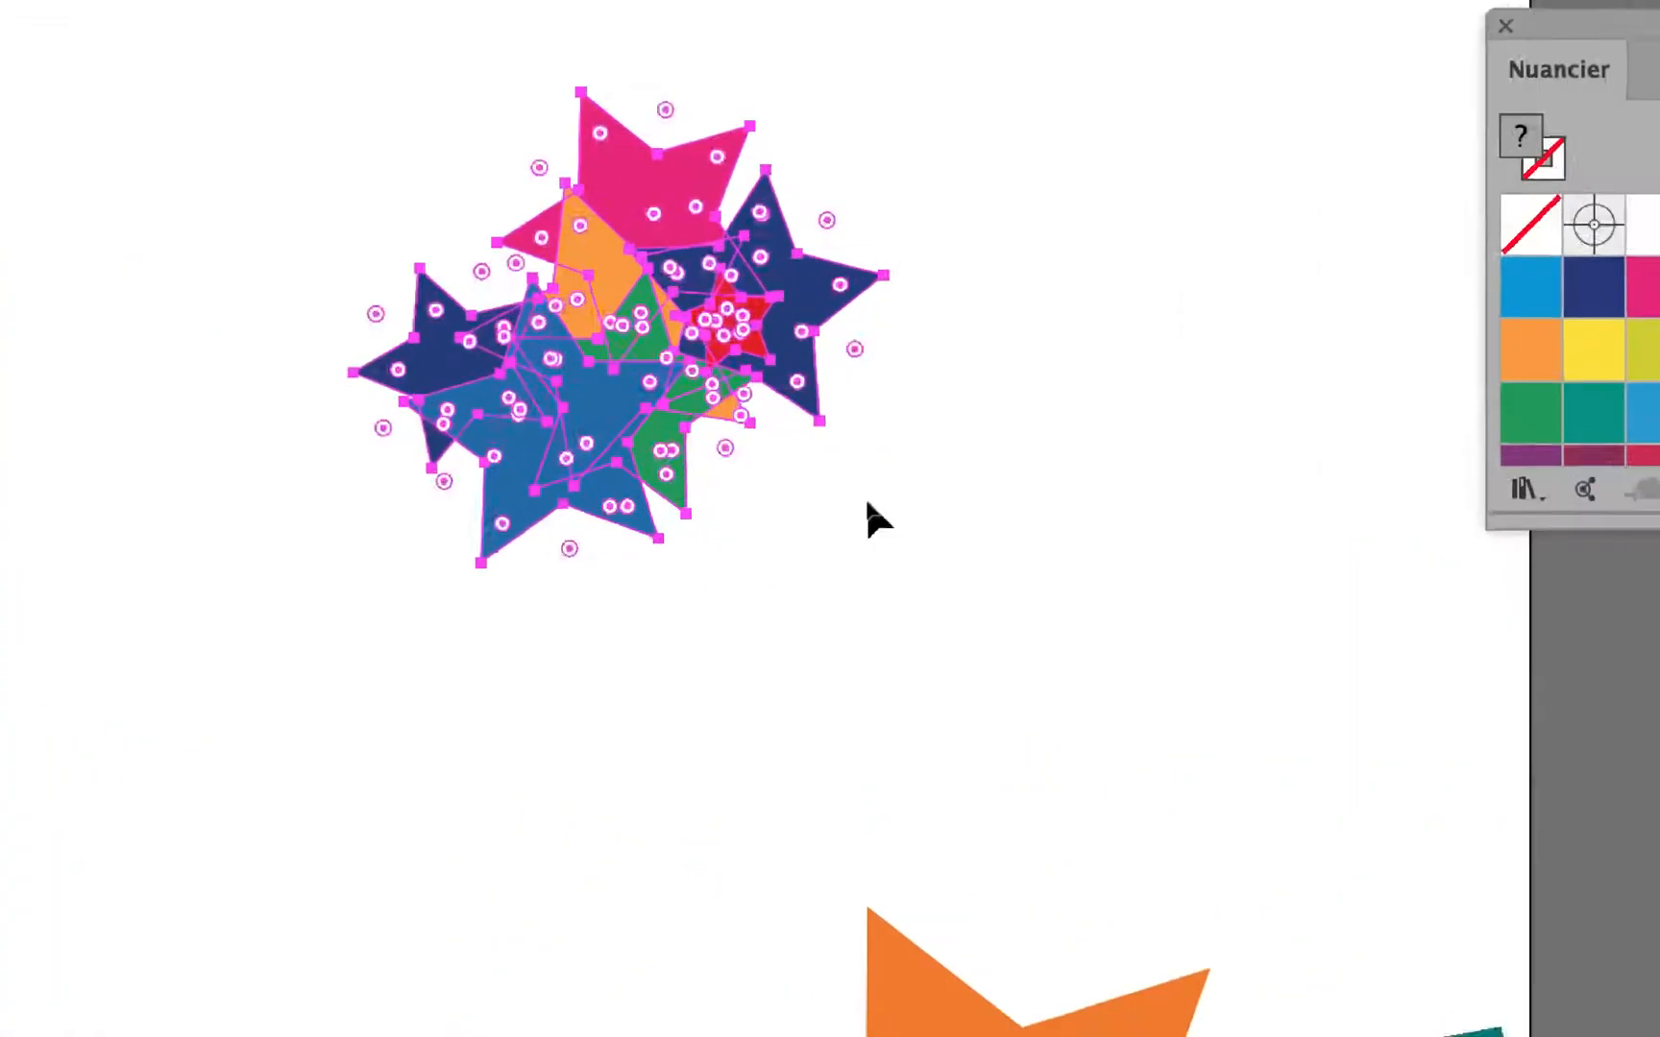
key("super+g")
left_click_drag(667, 382, 828, 388)
left_click_drag(845, 463, 928, 719)
left_click(1248, 617)
Reposition individual orange, blue and magenta stars within the duplicated clusters to mix the colours.
left_click_drag(776, 516, 571, 502)
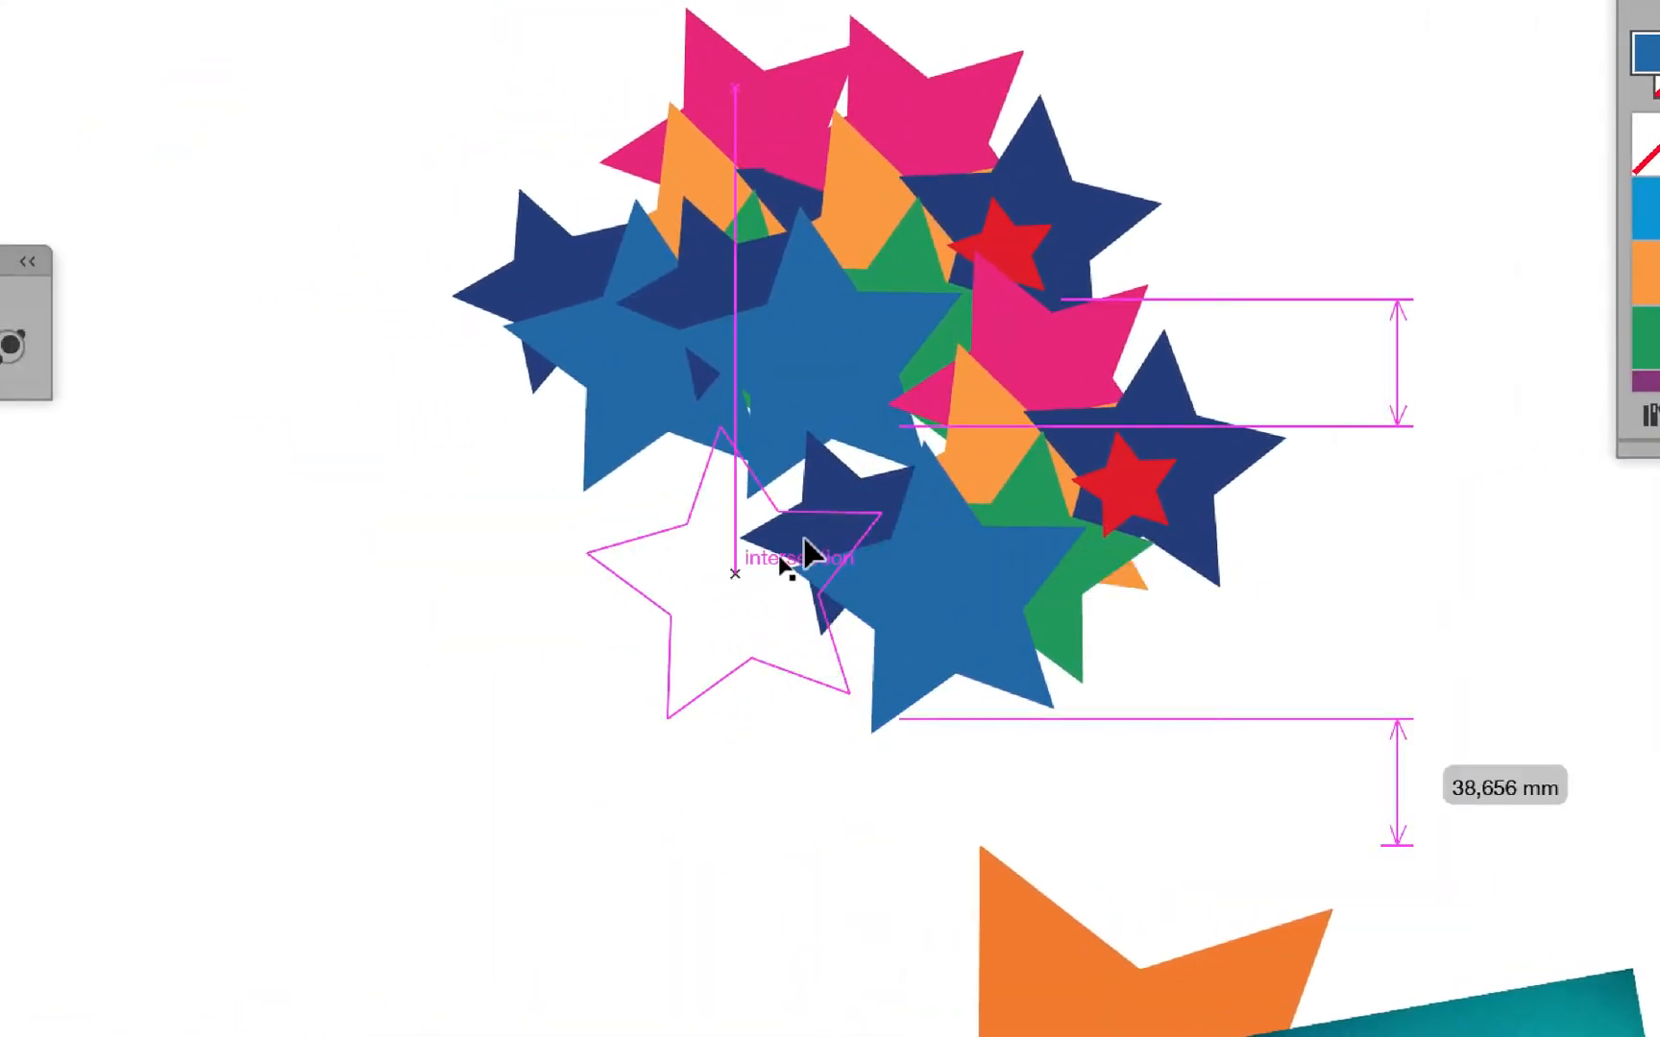
left_click_drag(876, 492, 901, 271)
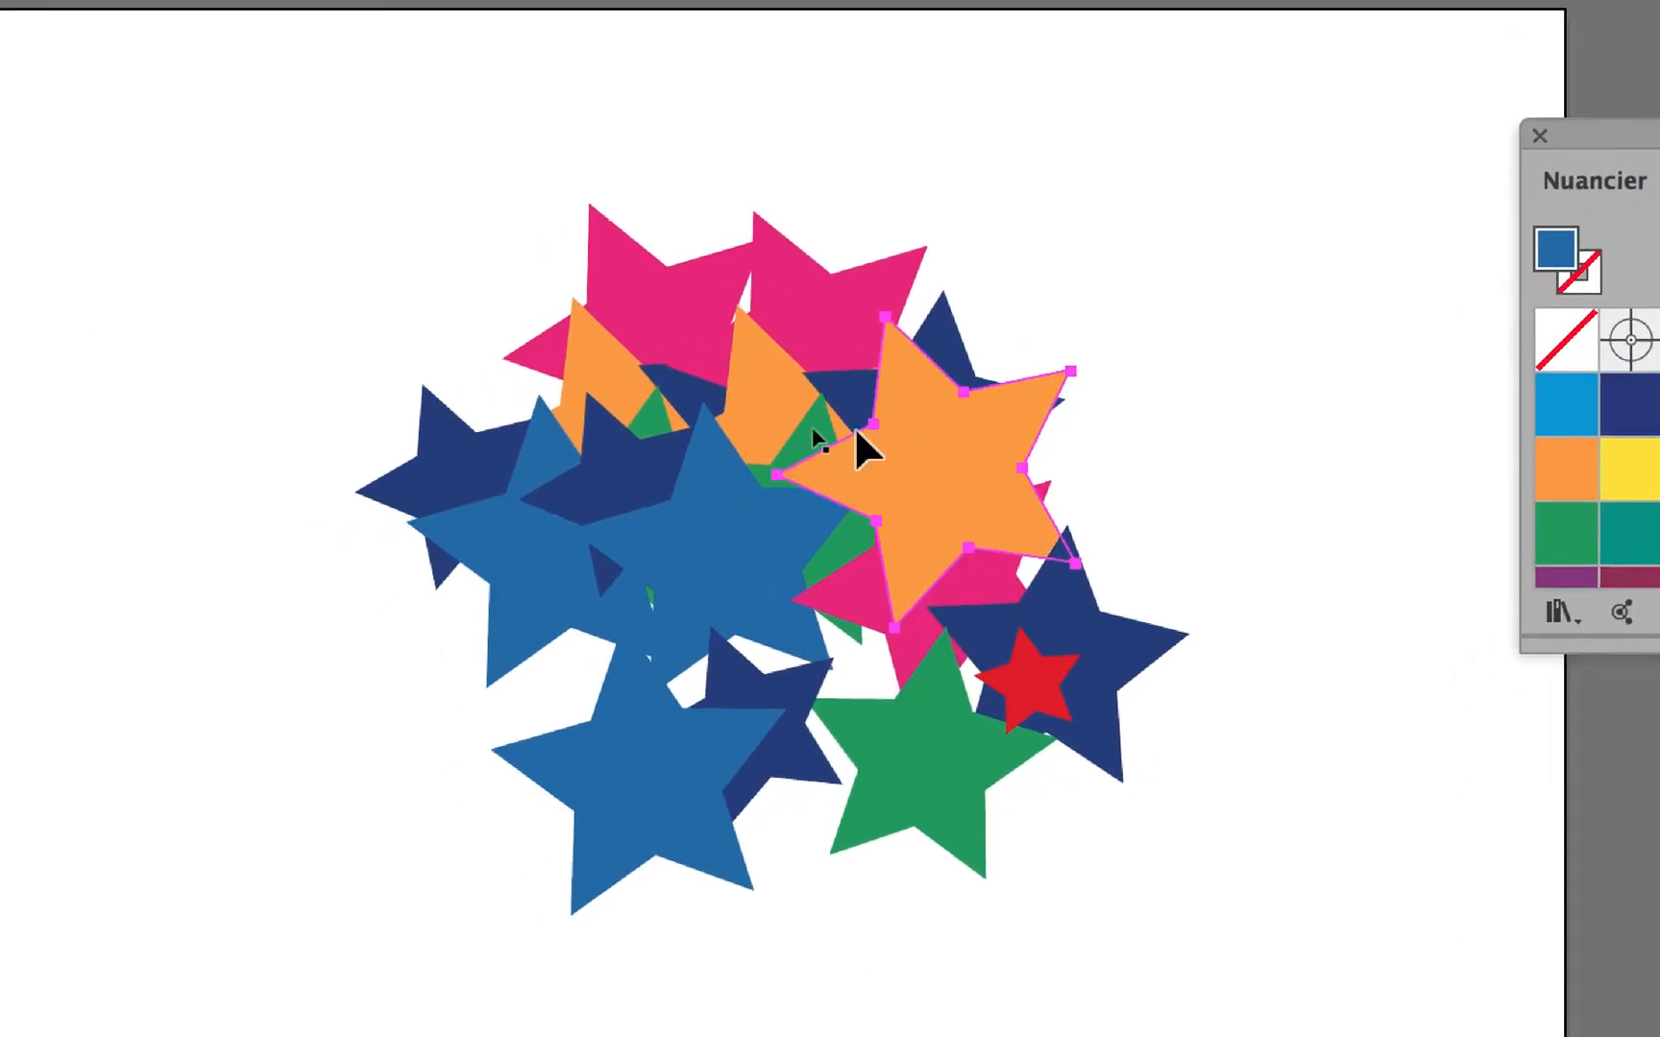
left_click_drag(695, 418, 726, 579)
left_click_drag(825, 521, 1164, 612)
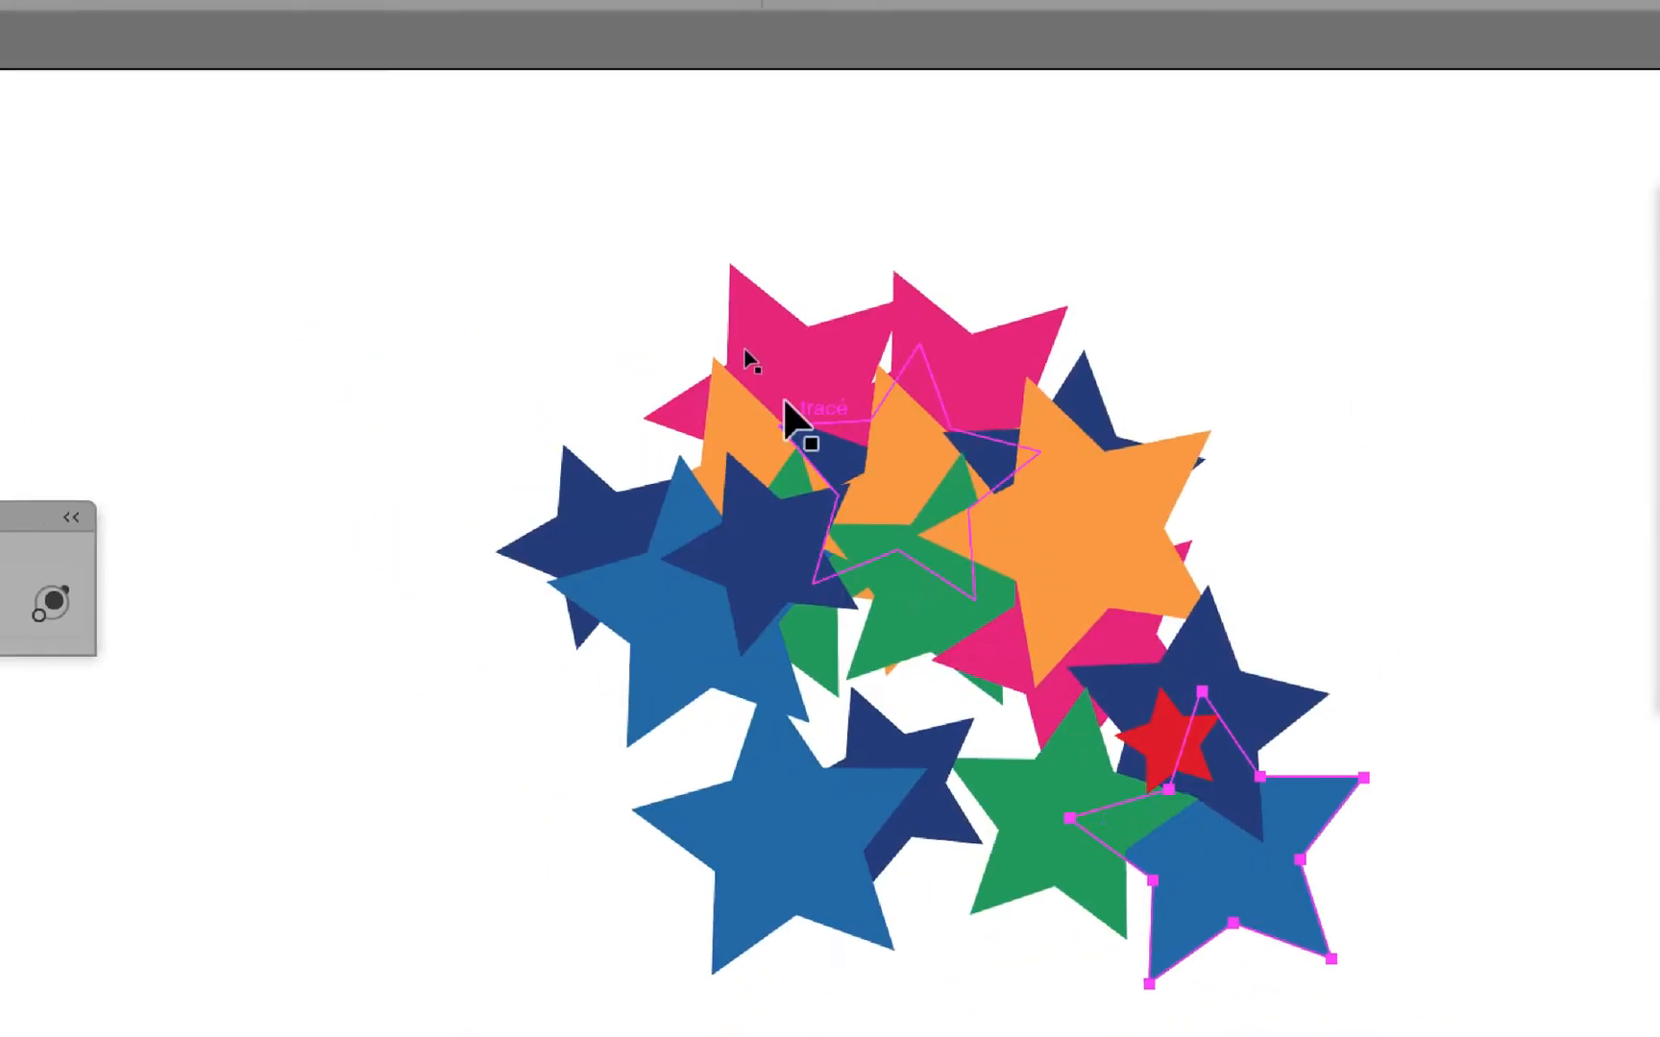
left_click(871, 143)
left_click_drag(840, 388, 800, 492)
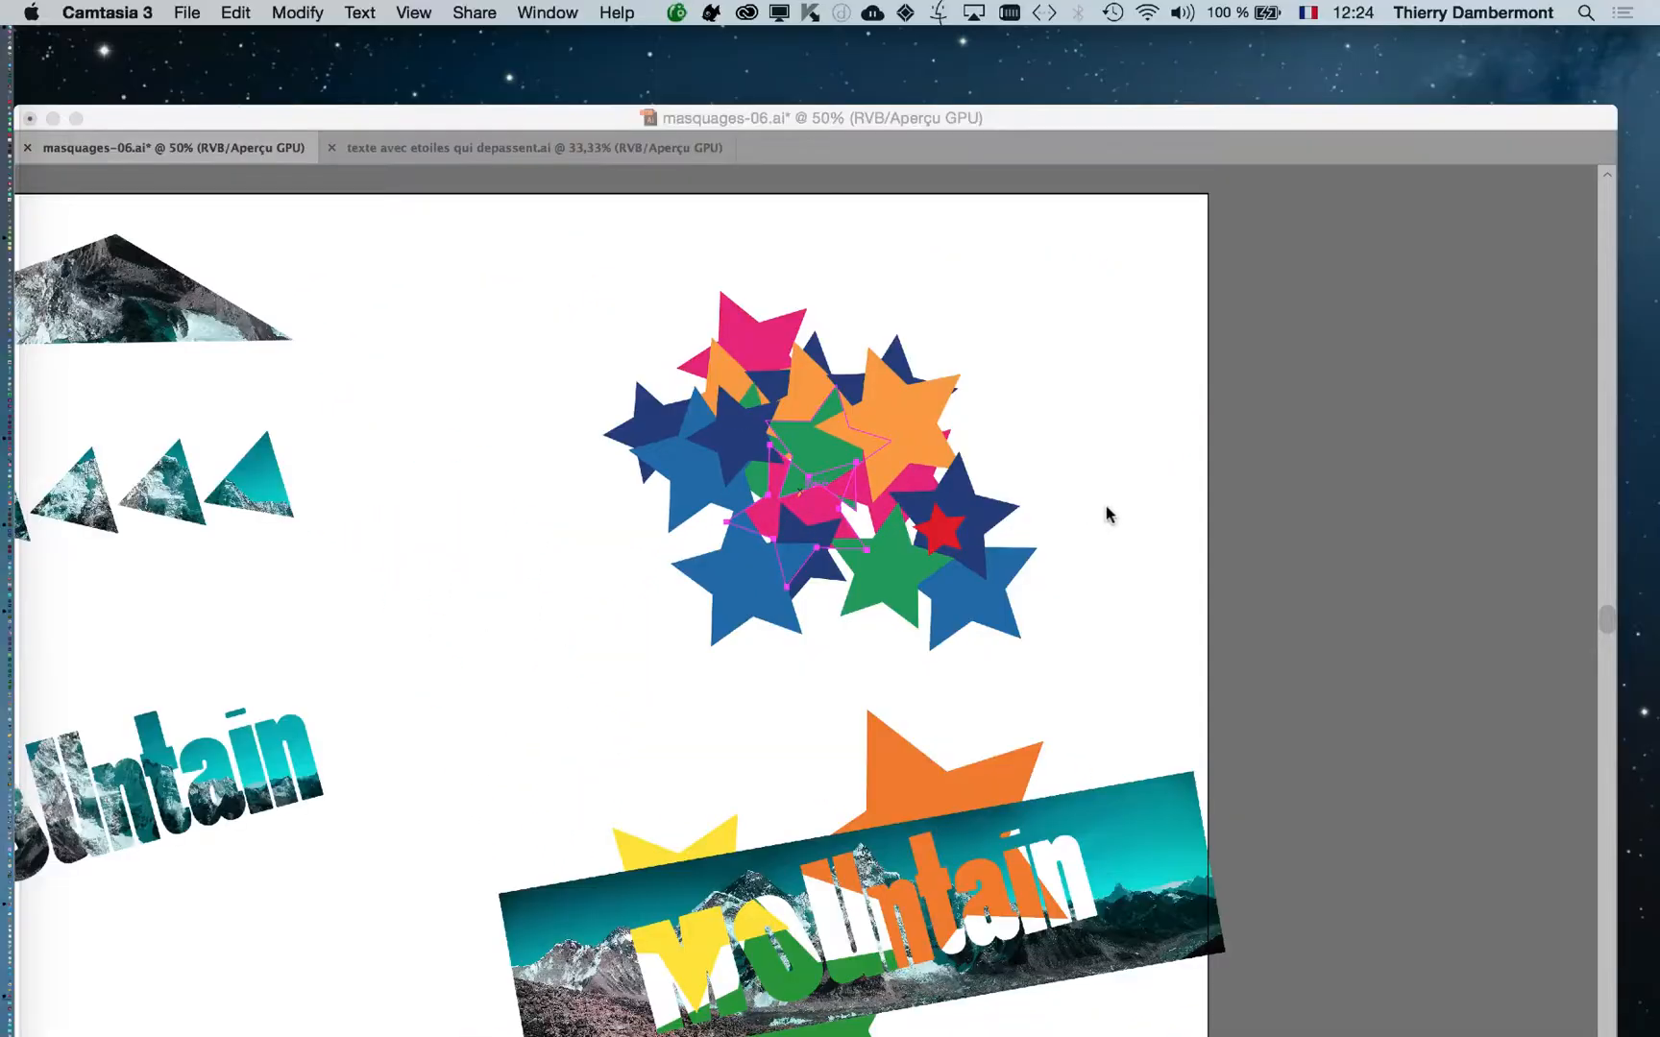
left_click(1107, 505)
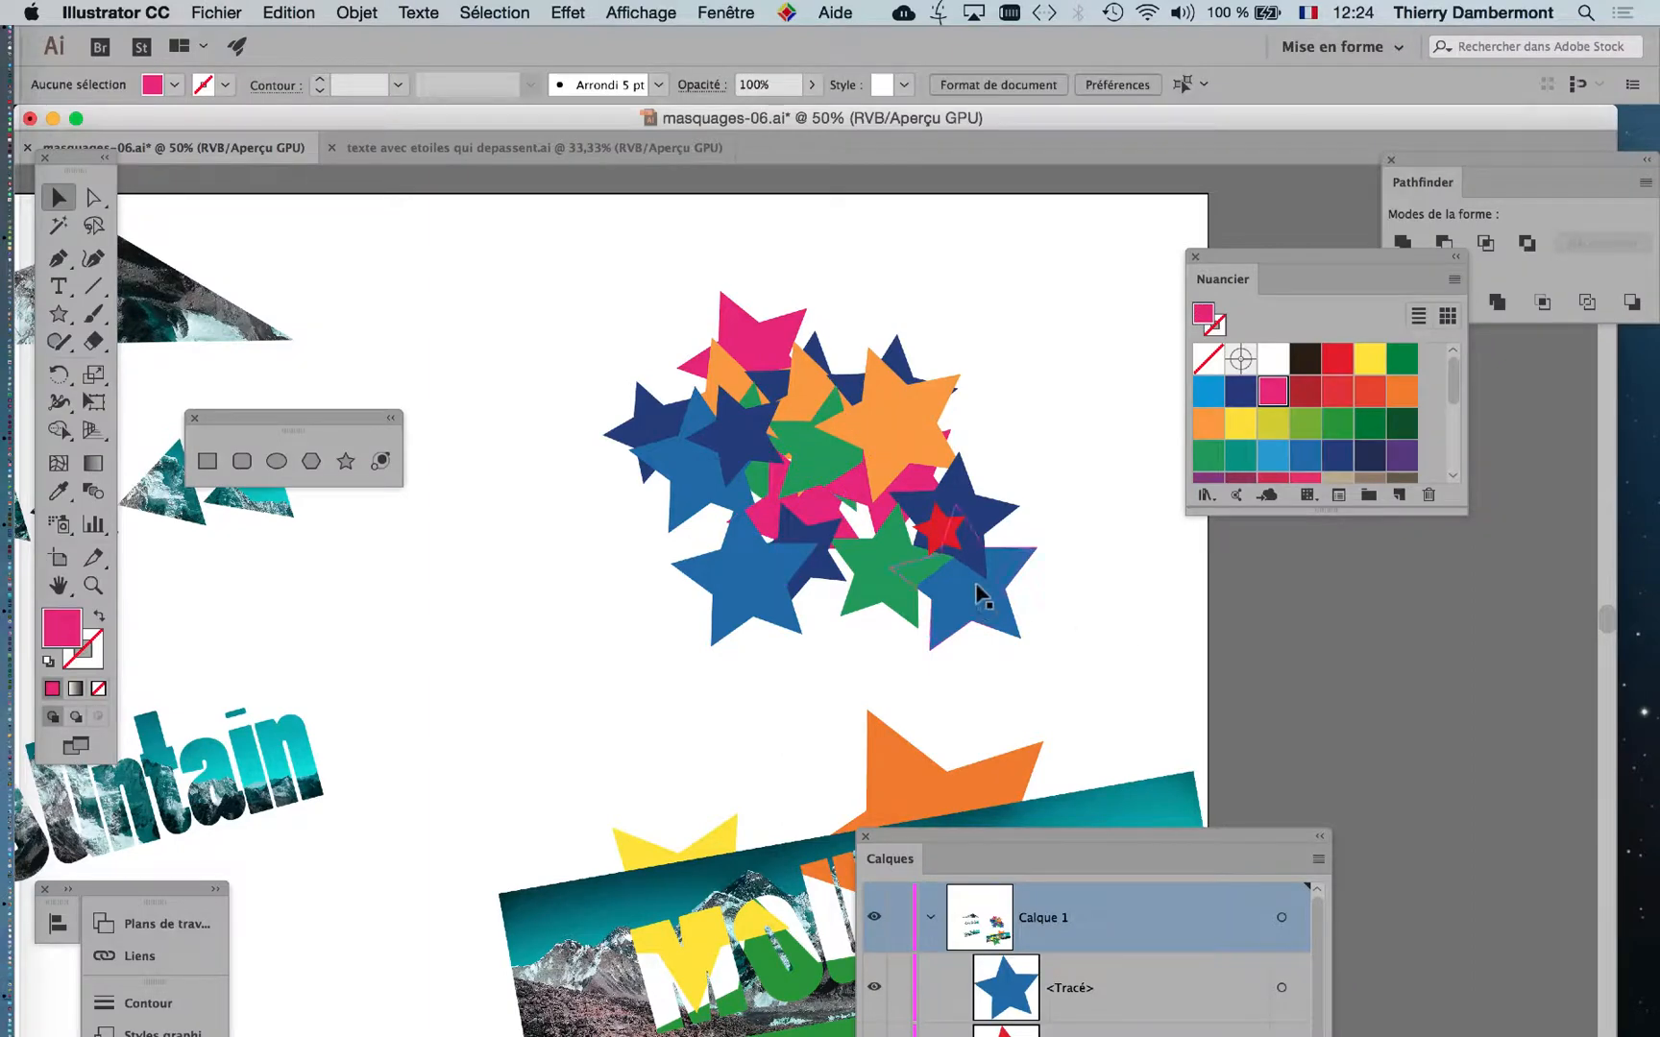
Close the gaps in the lower part of the star pile by shifting its green, blue, navy and magenta stars inward.
left_click_drag(892, 586, 754, 558)
left_click_drag(889, 533, 849, 589)
left_click_drag(968, 515, 903, 562)
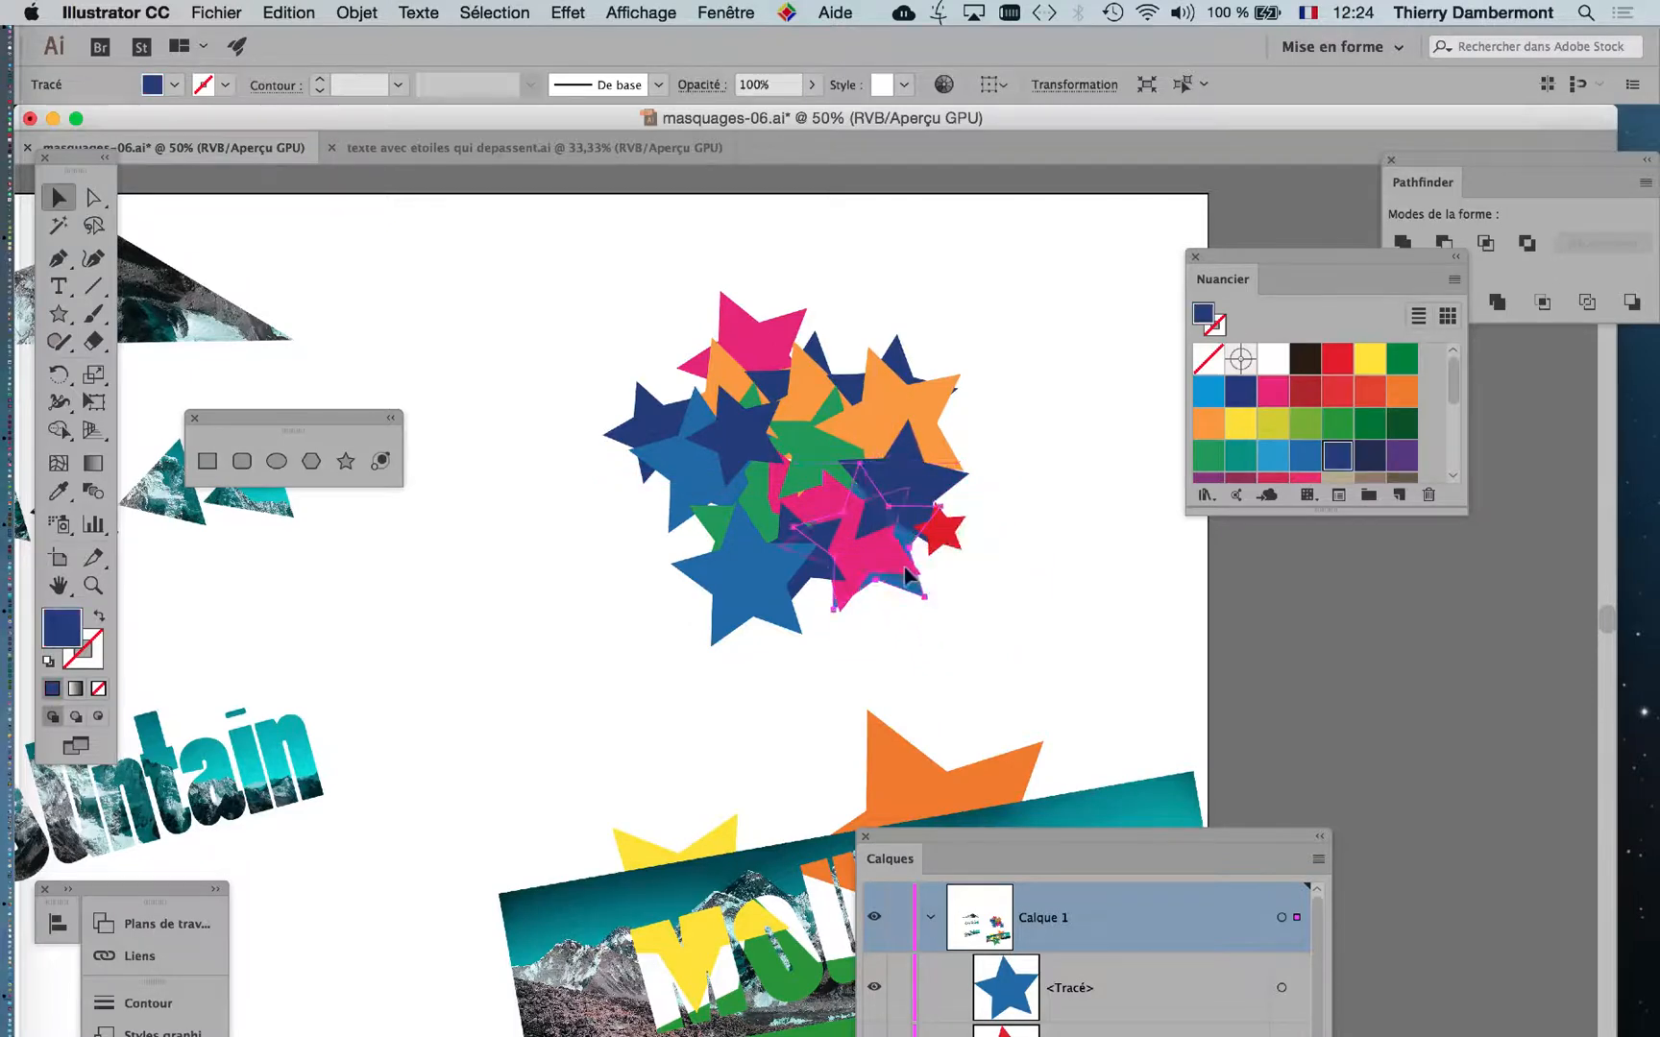
left_click(973, 653)
Draw a larger medium blue five-pointed star in the empty space beside the star pile.
scroll(933, 550, "up", 1)
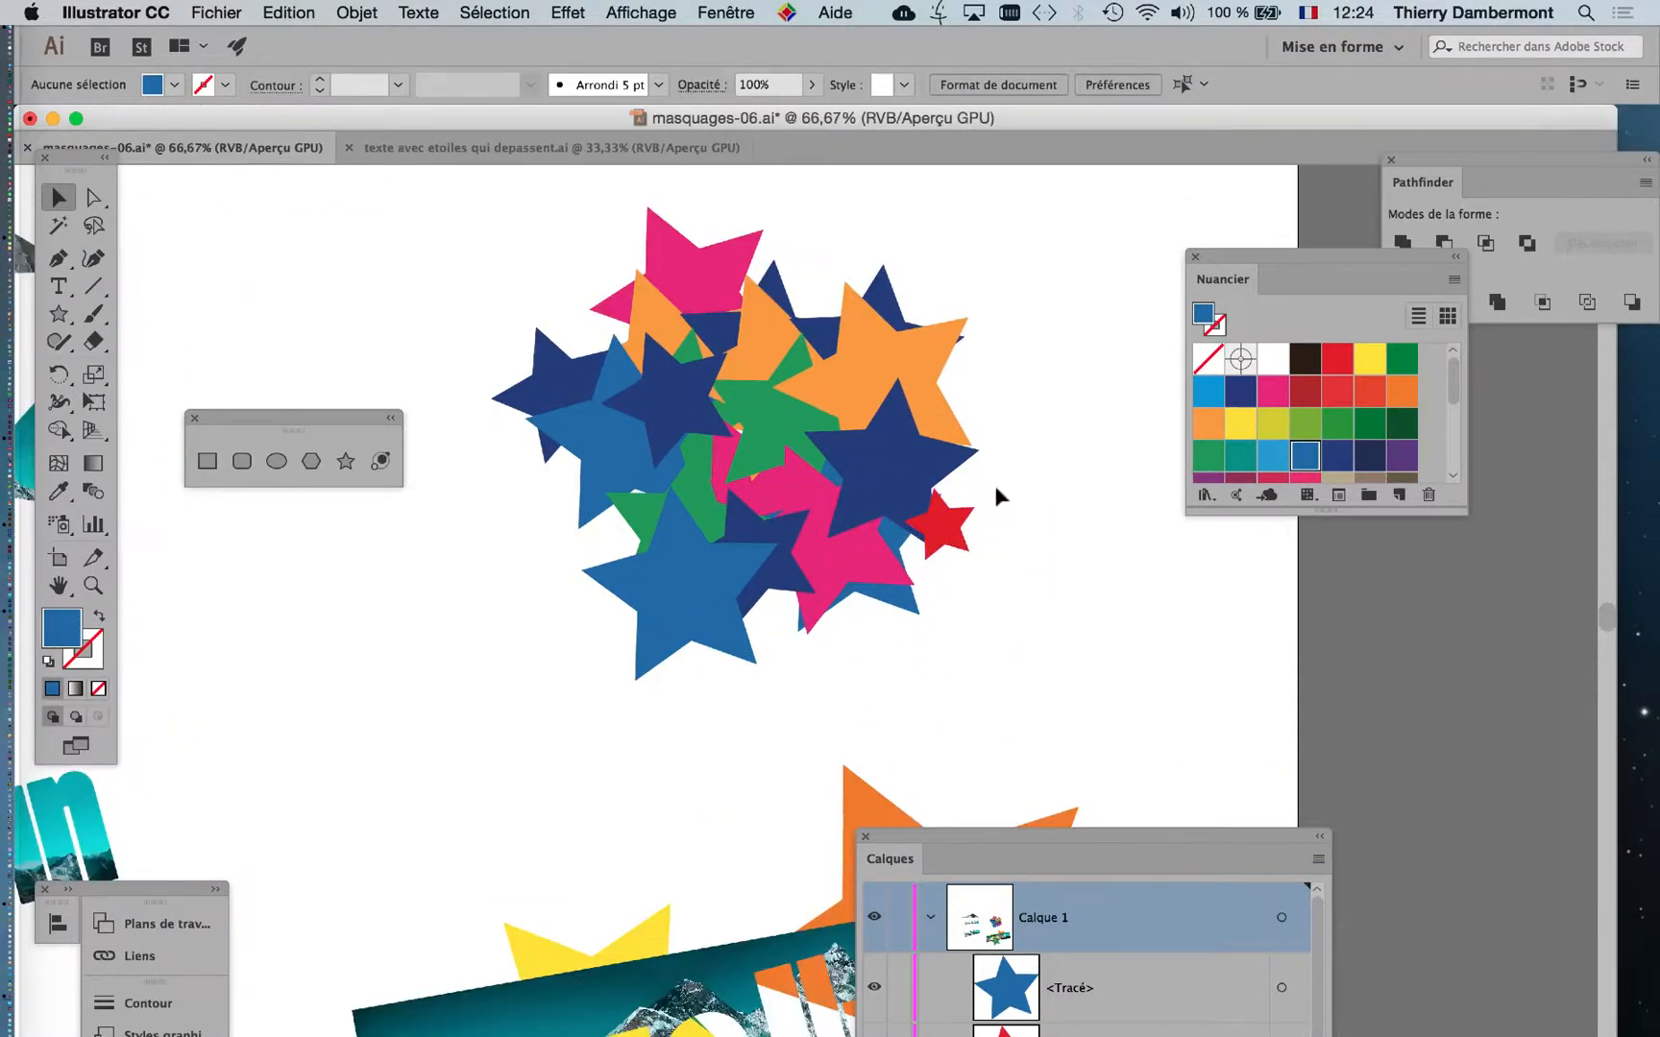
left_click_drag(873, 463, 780, 517)
left_click(64, 312)
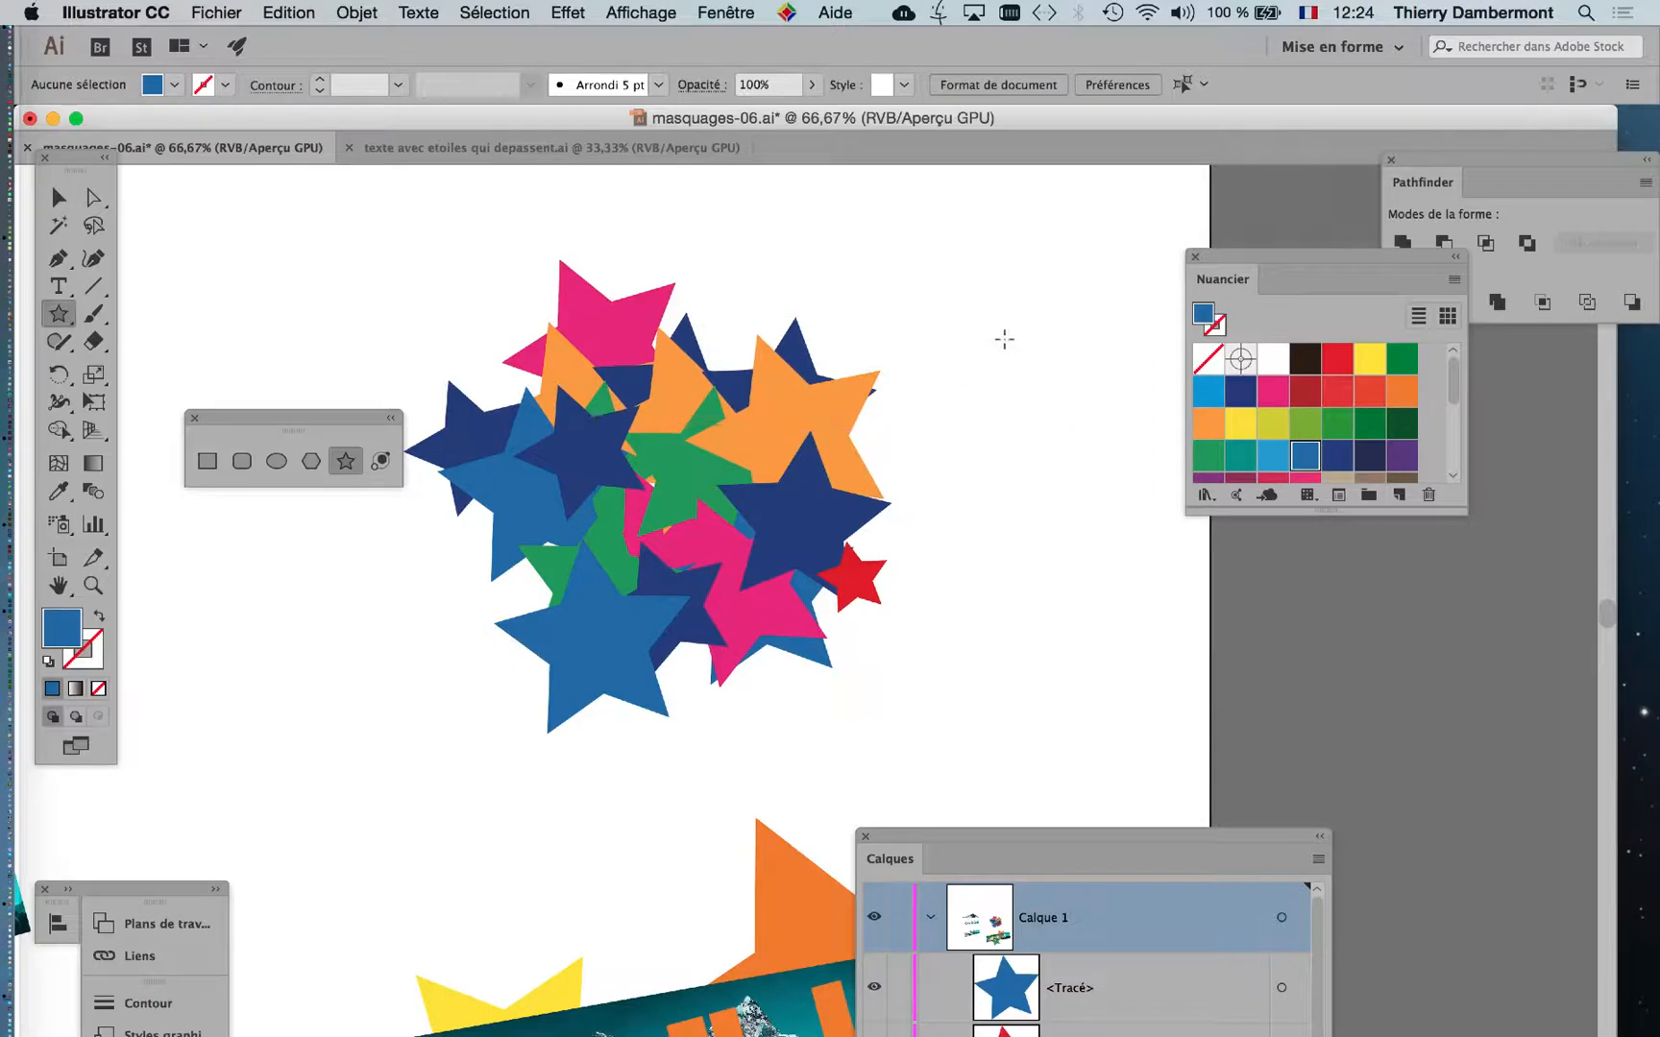
left_click_drag(1003, 334, 1102, 429)
left_click(53, 195)
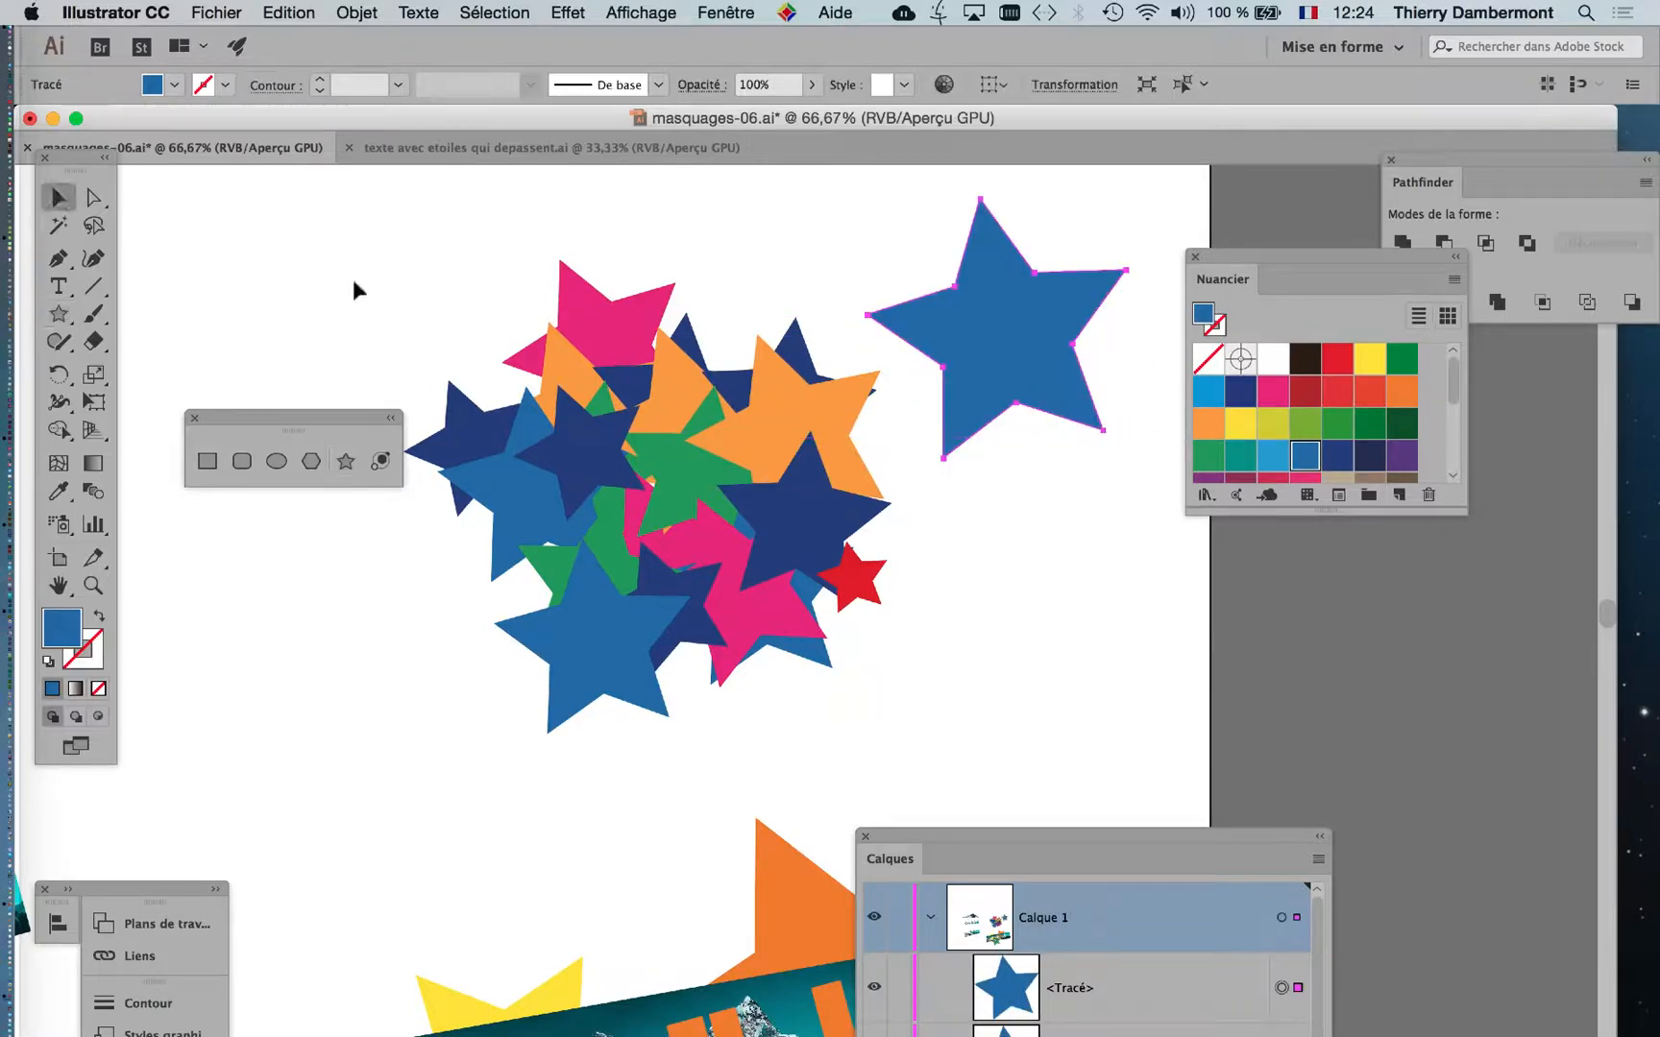
Fill the large star with white, move it over the middle of the star pile and enlarge it to cover most of the pile.
left_click(1272, 360)
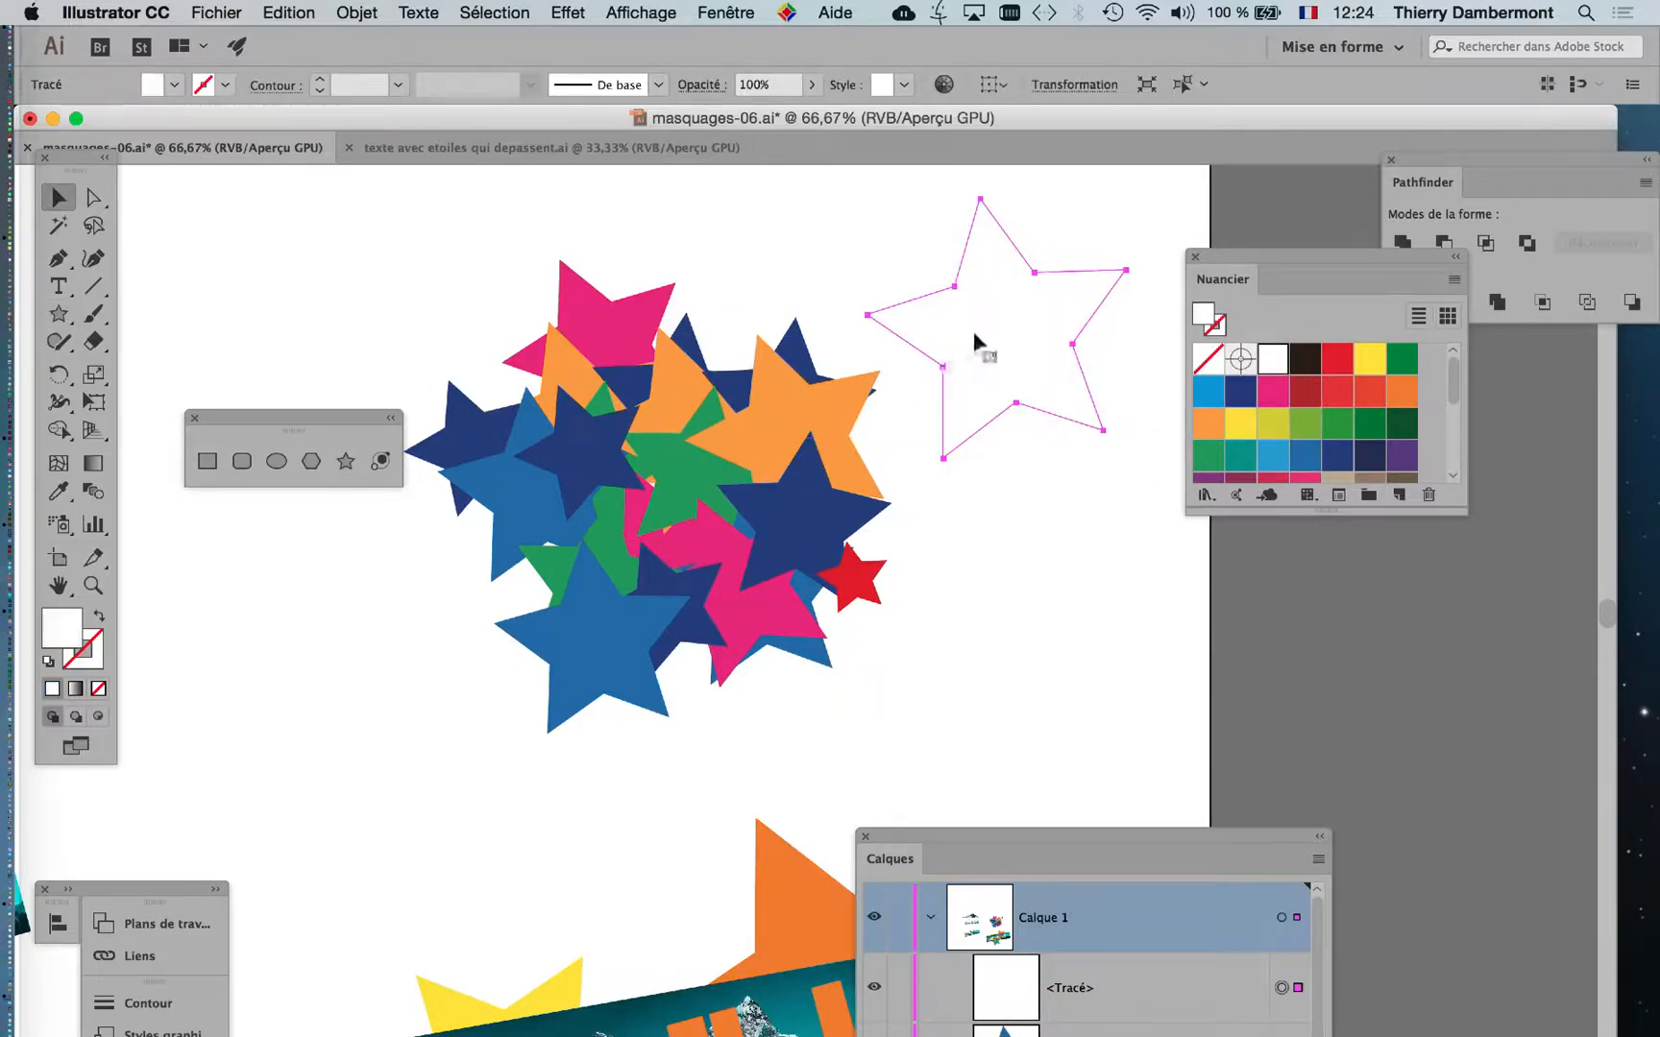
left_click_drag(930, 293, 596, 455)
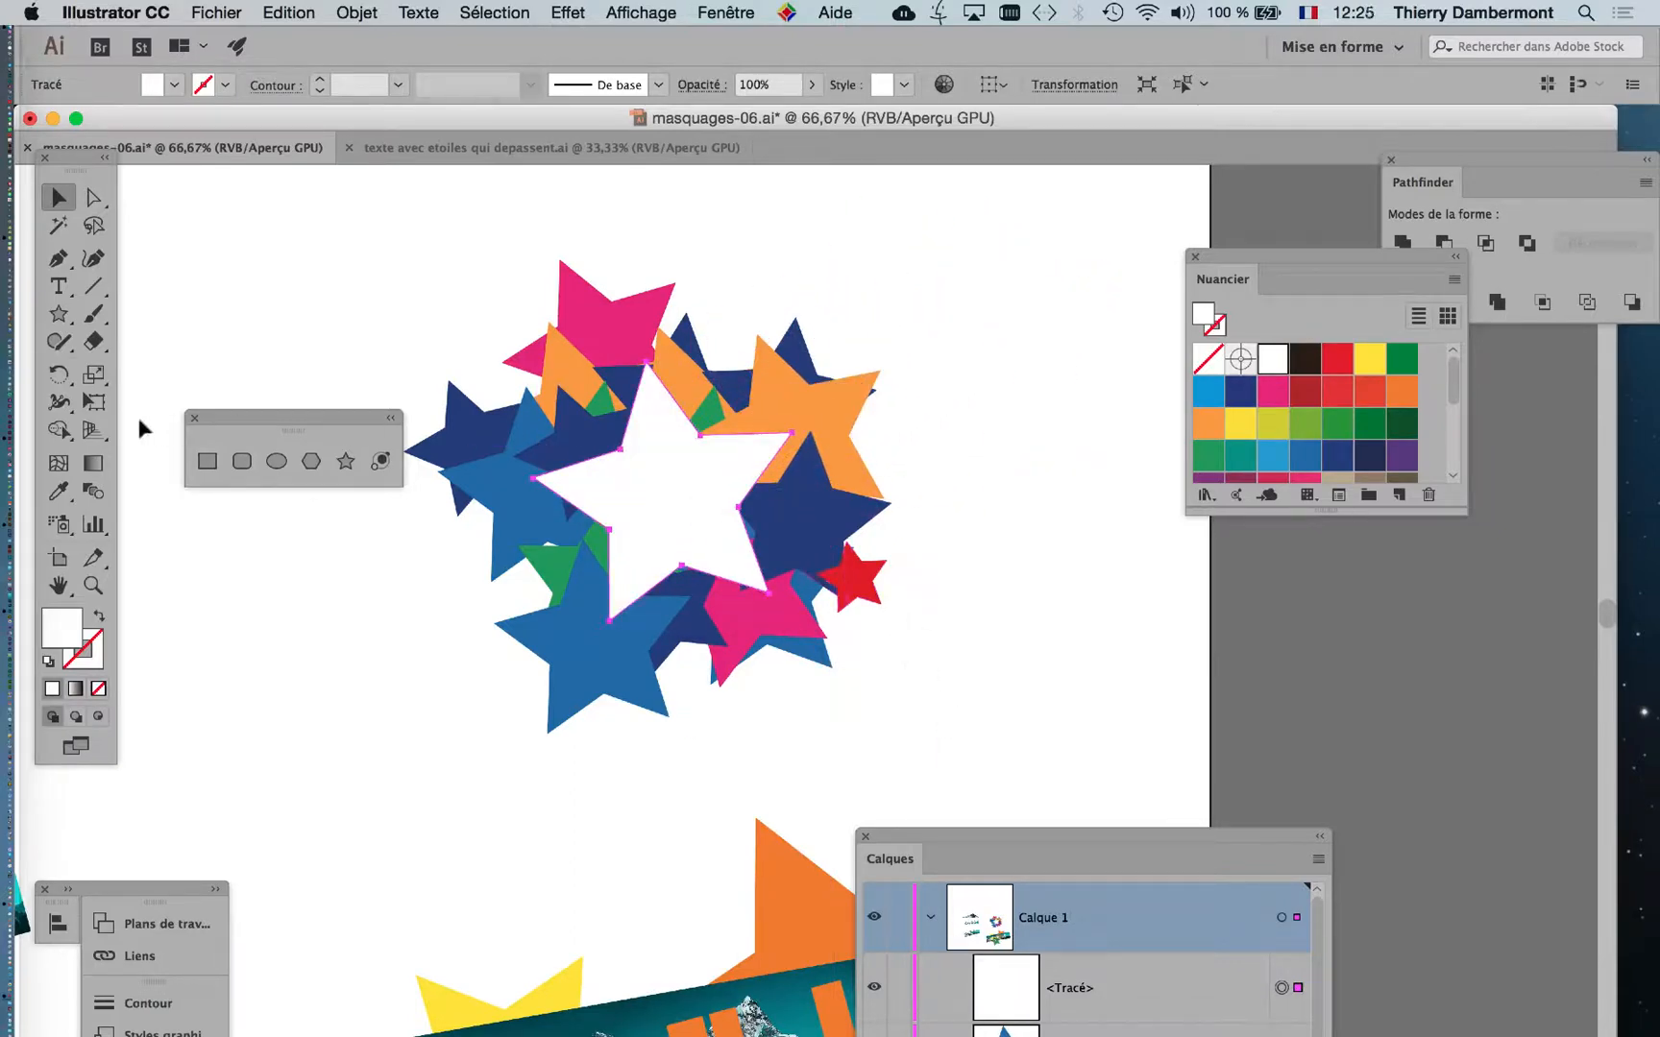
left_click(104, 407)
left_click_drag(812, 581, 869, 608)
key("v")
left_click(434, 237)
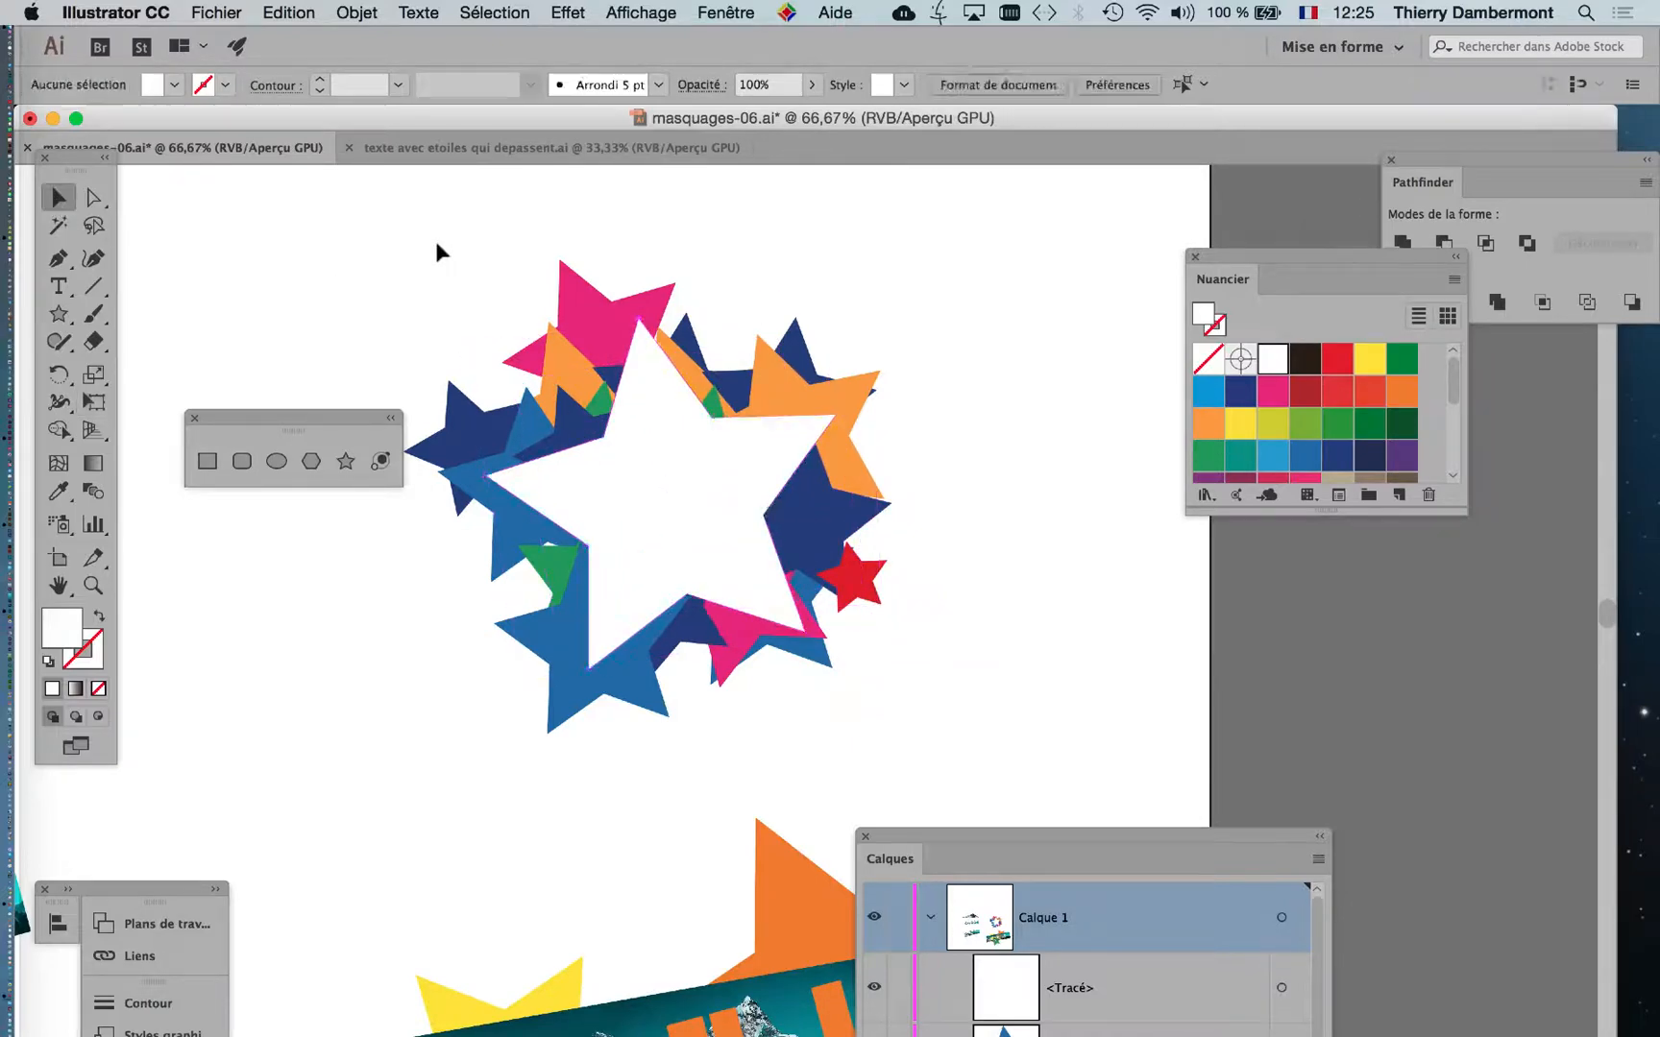
Select the star pile together with the white star and create a clipping mask from them.
left_click_drag(434, 238, 934, 681)
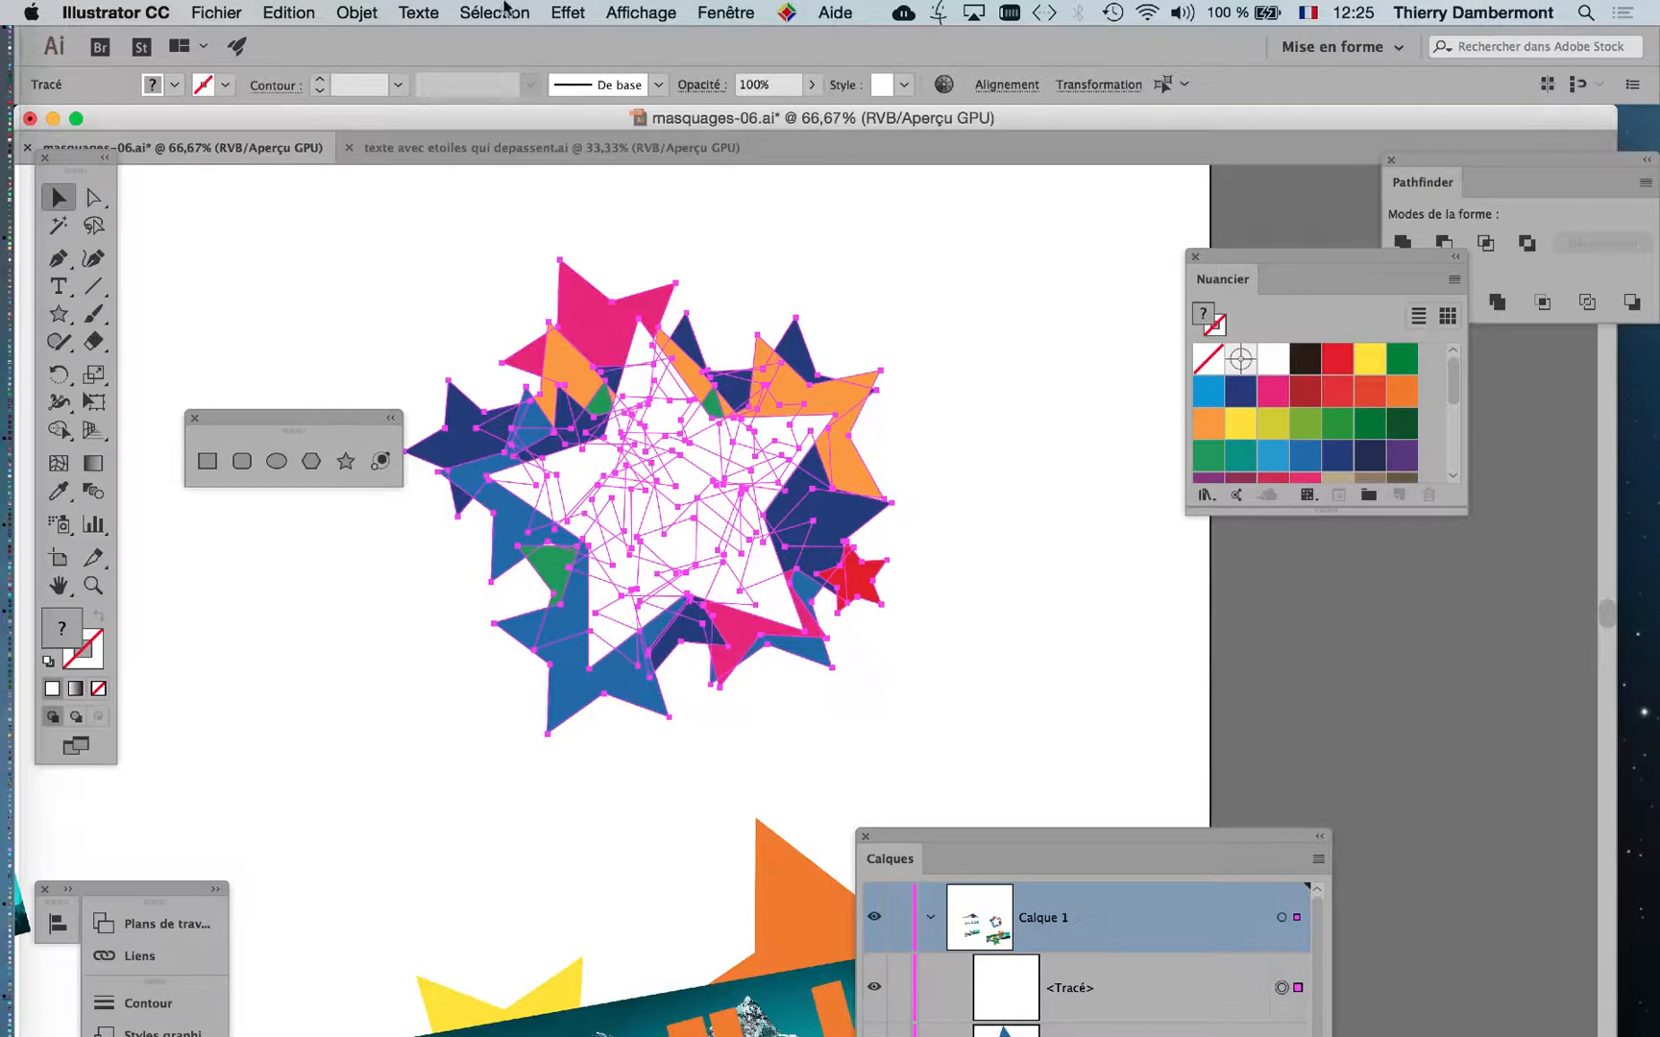
left_click(361, 12)
mouse_move(489, 736)
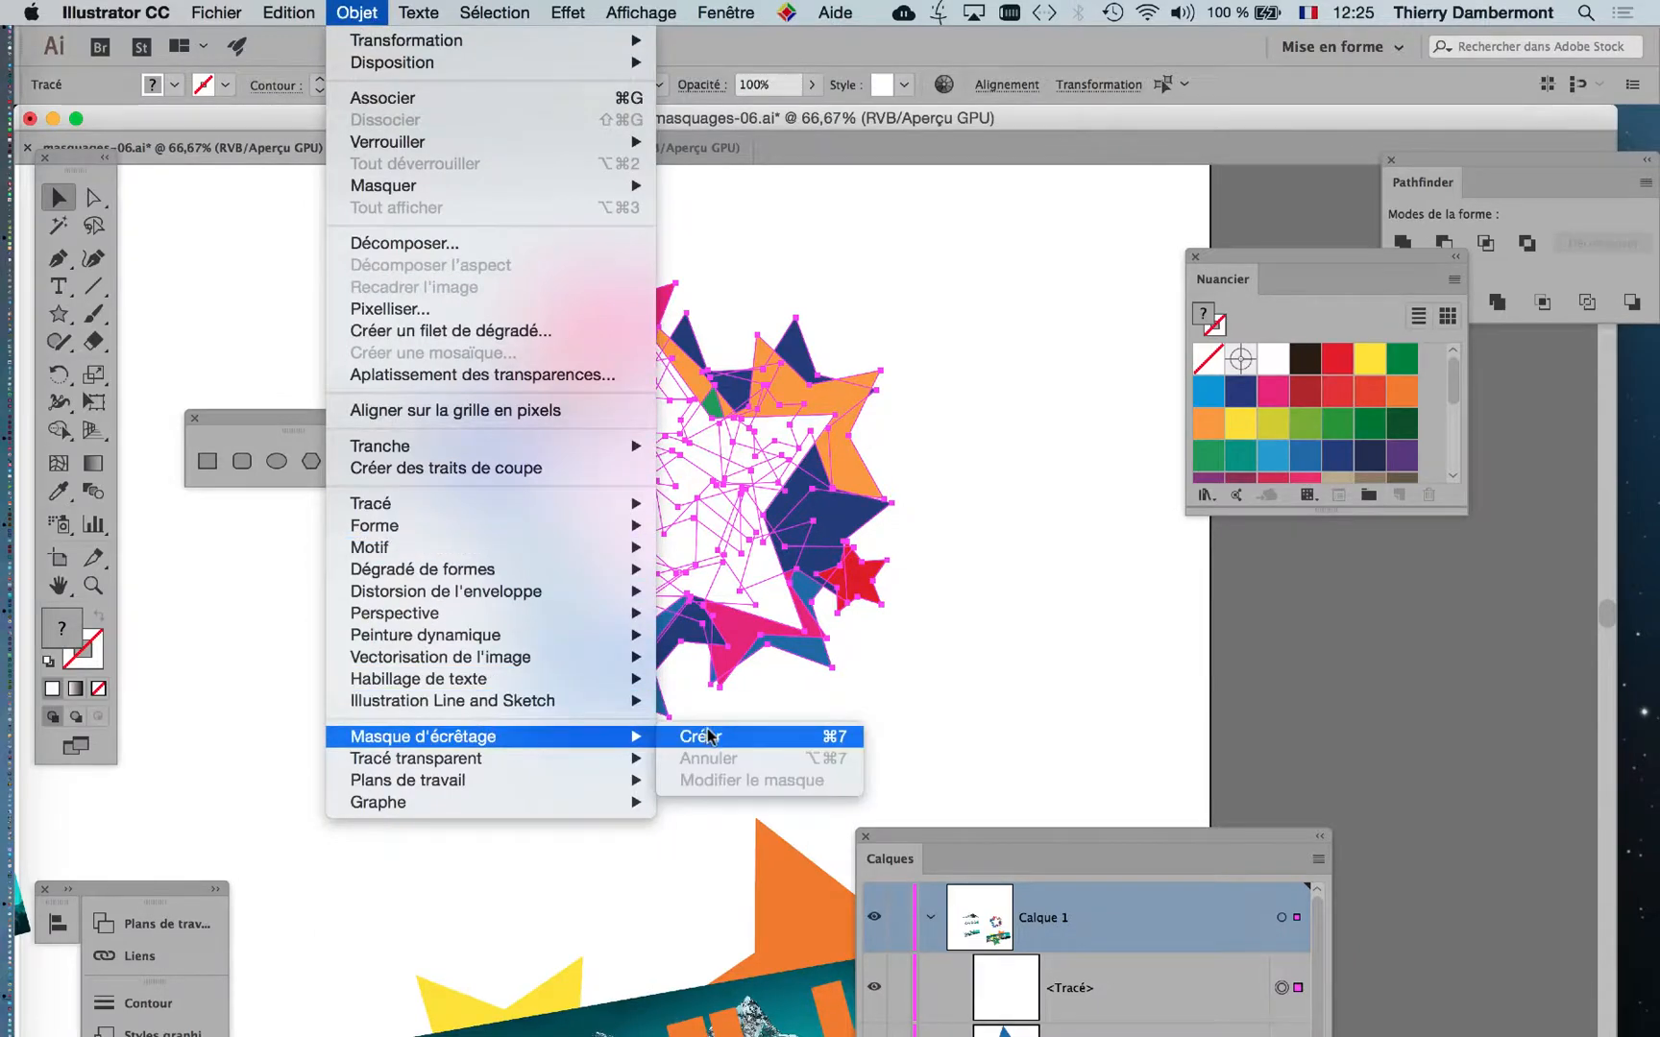
left_click(711, 737)
left_click(945, 708)
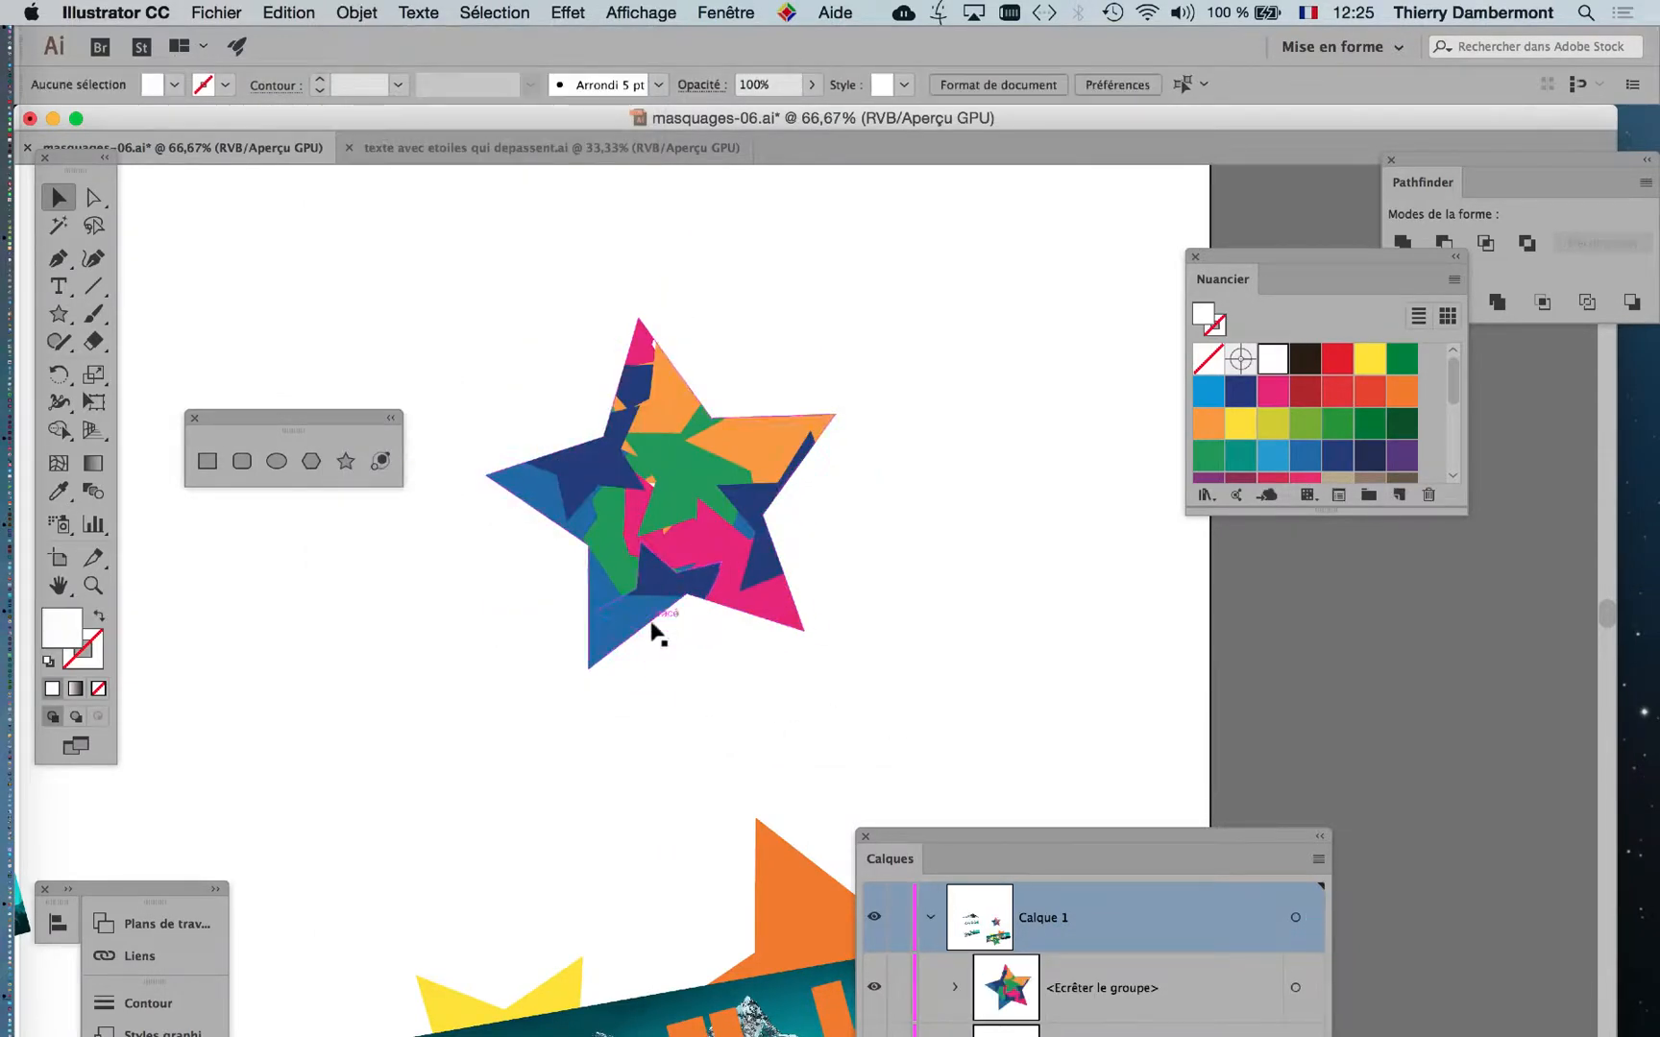
scroll(653, 624, "up", 1)
scroll(864, 697, "up", 2)
scroll(864, 697, "left", 4)
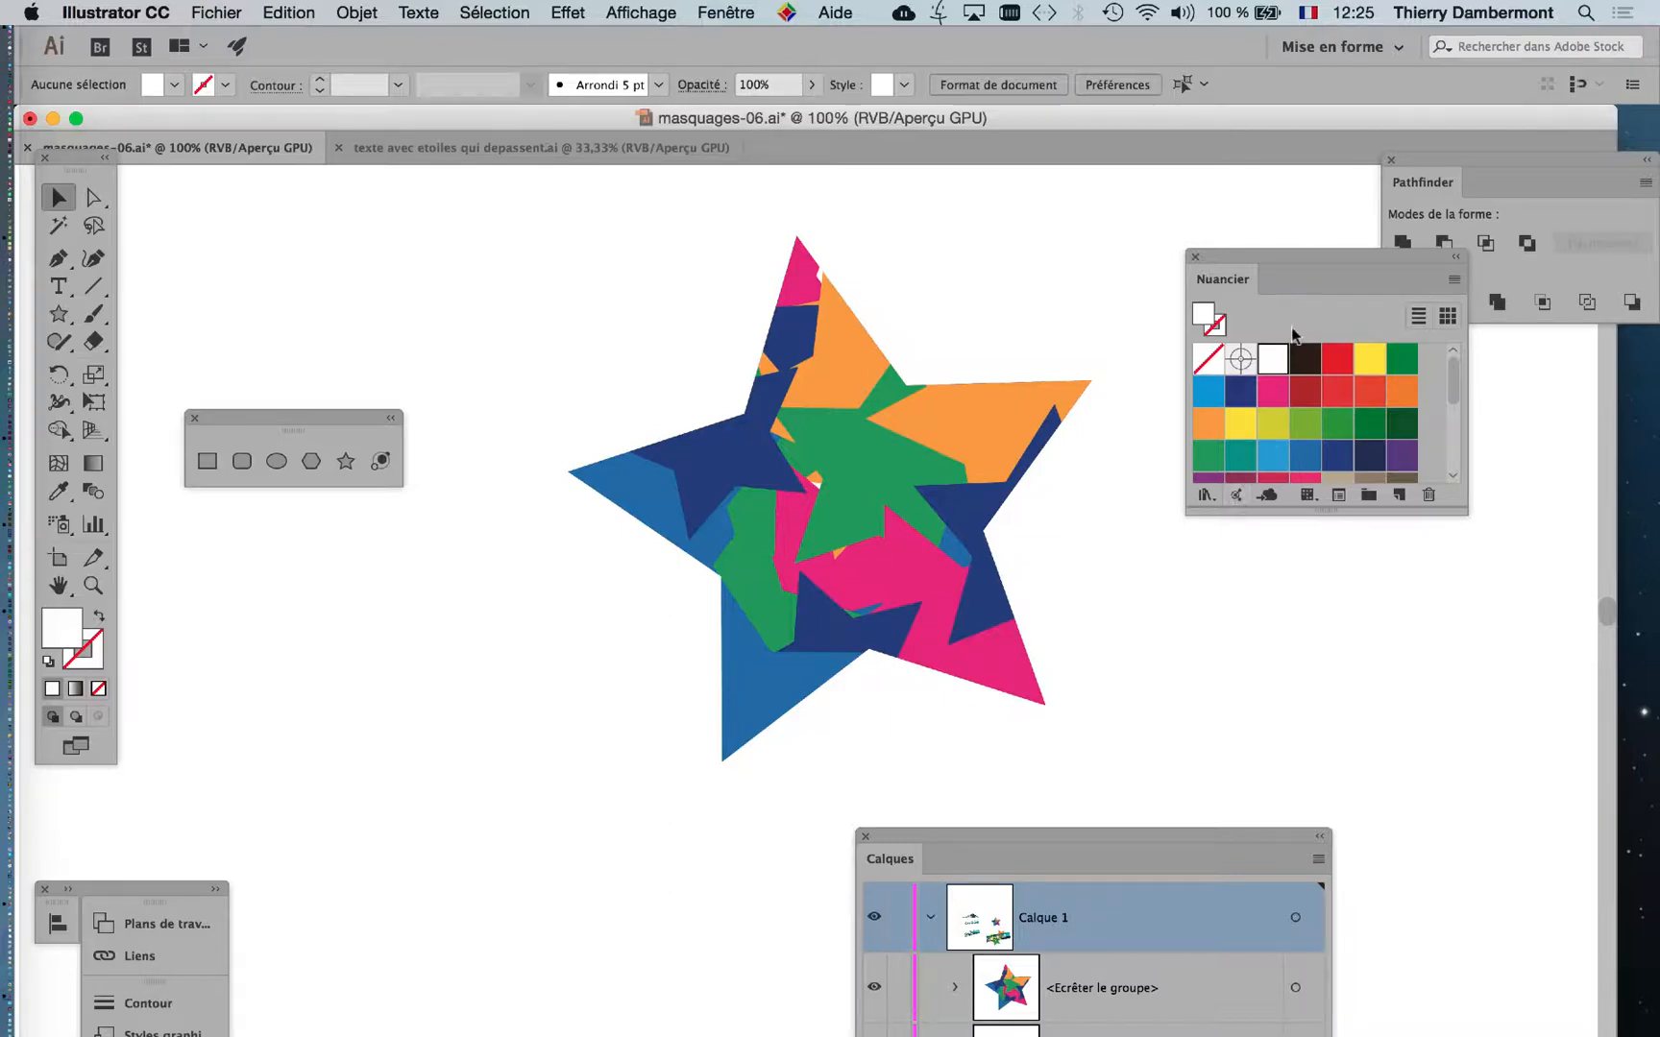
Arrange the swatches and layer list around the clipped star and expand its clipping group to show the mask and paths.
left_click_drag(1278, 257, 441, 755)
left_click_drag(982, 857, 1188, 236)
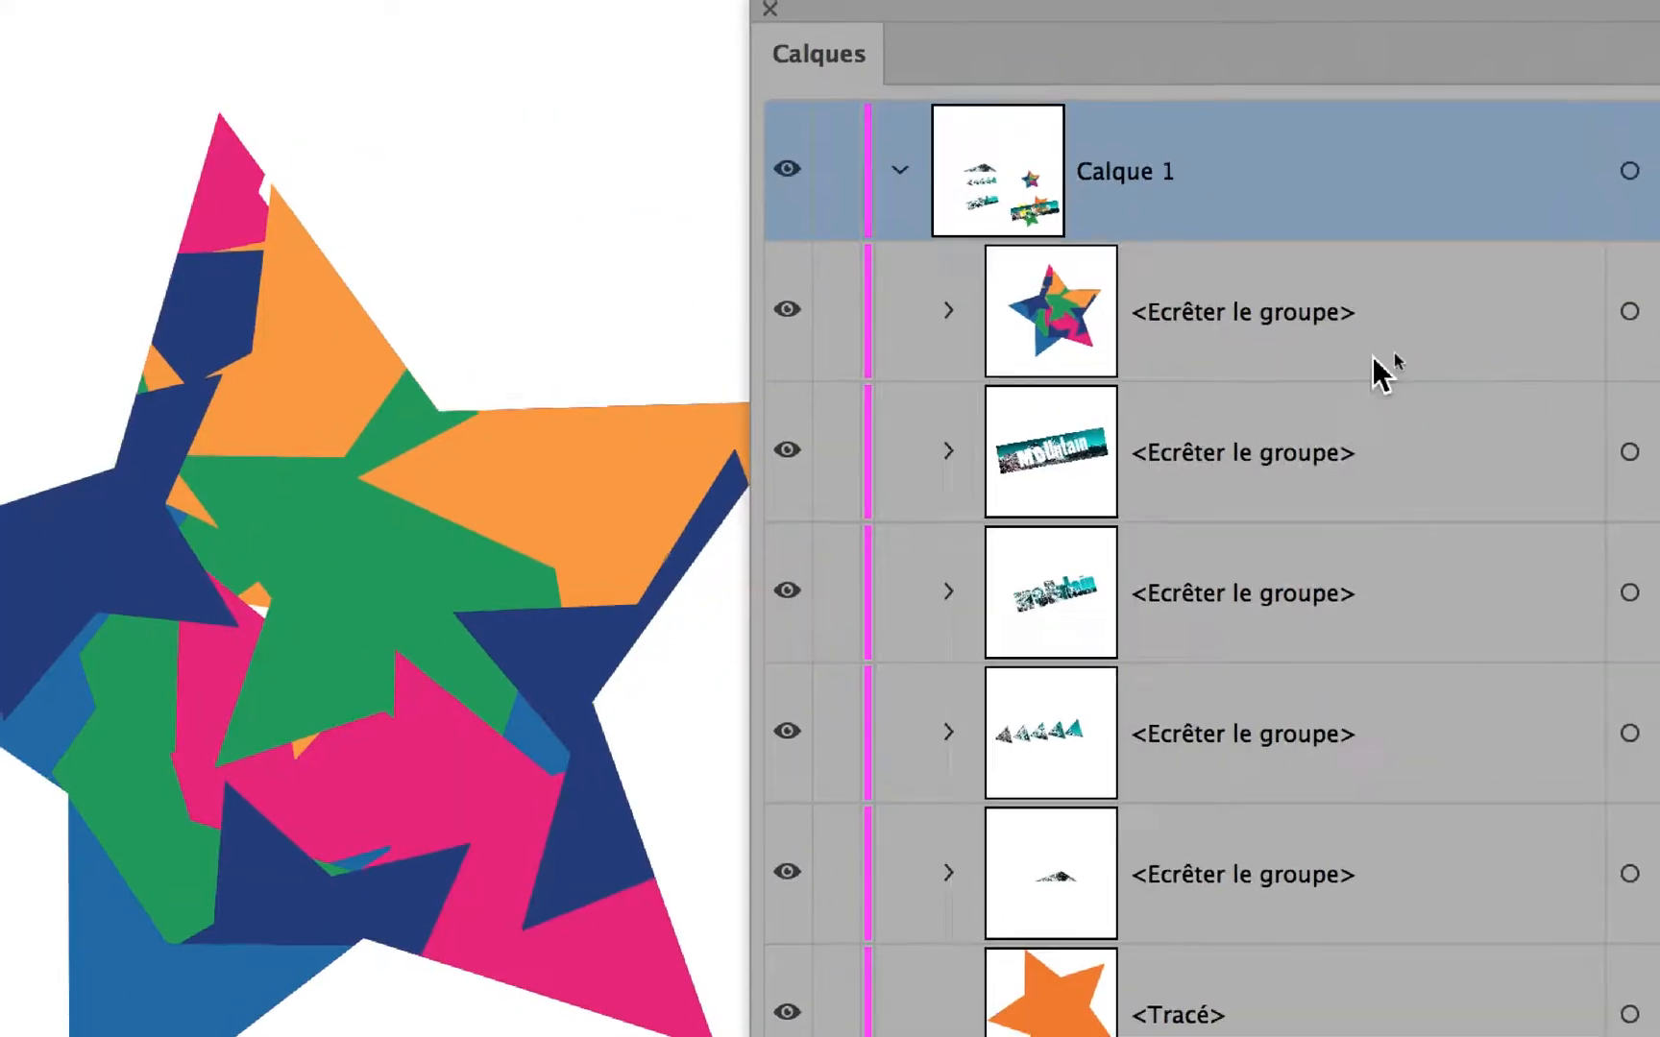
left_click(1288, 349)
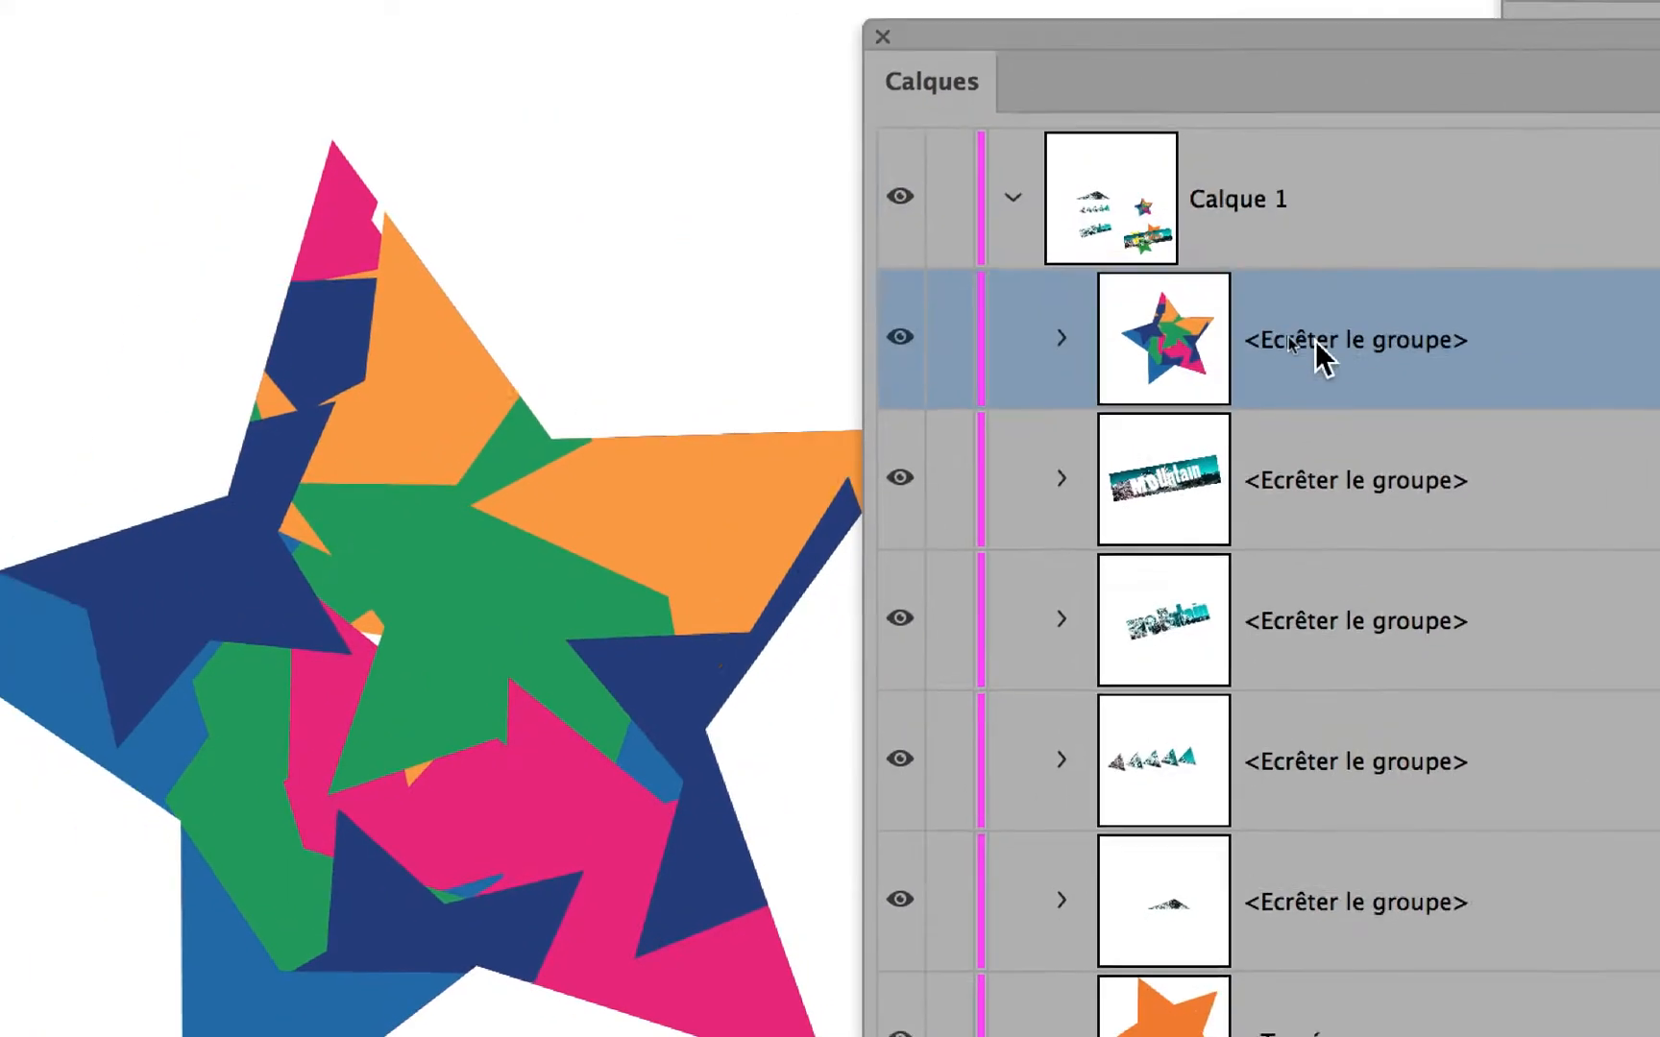
left_click(1191, 341)
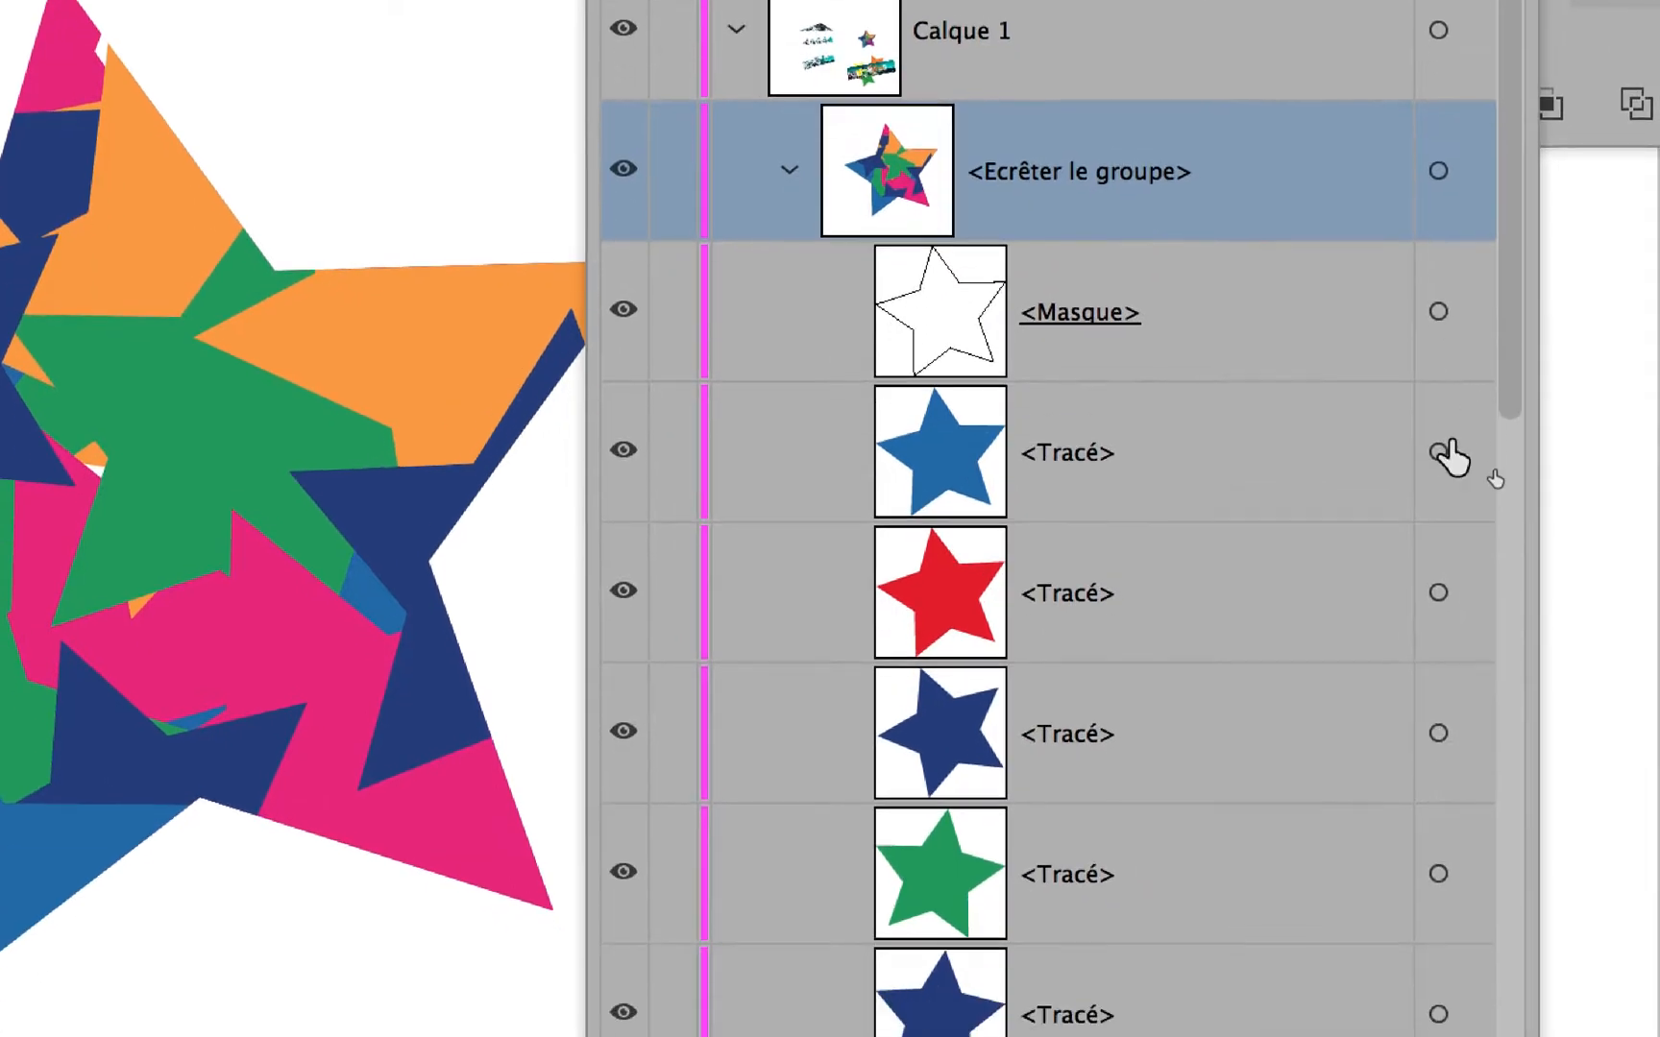
Select the medium blue star, the whole clipping group and its contents in turn, collapsing the group when finished.
left_click(1436, 530)
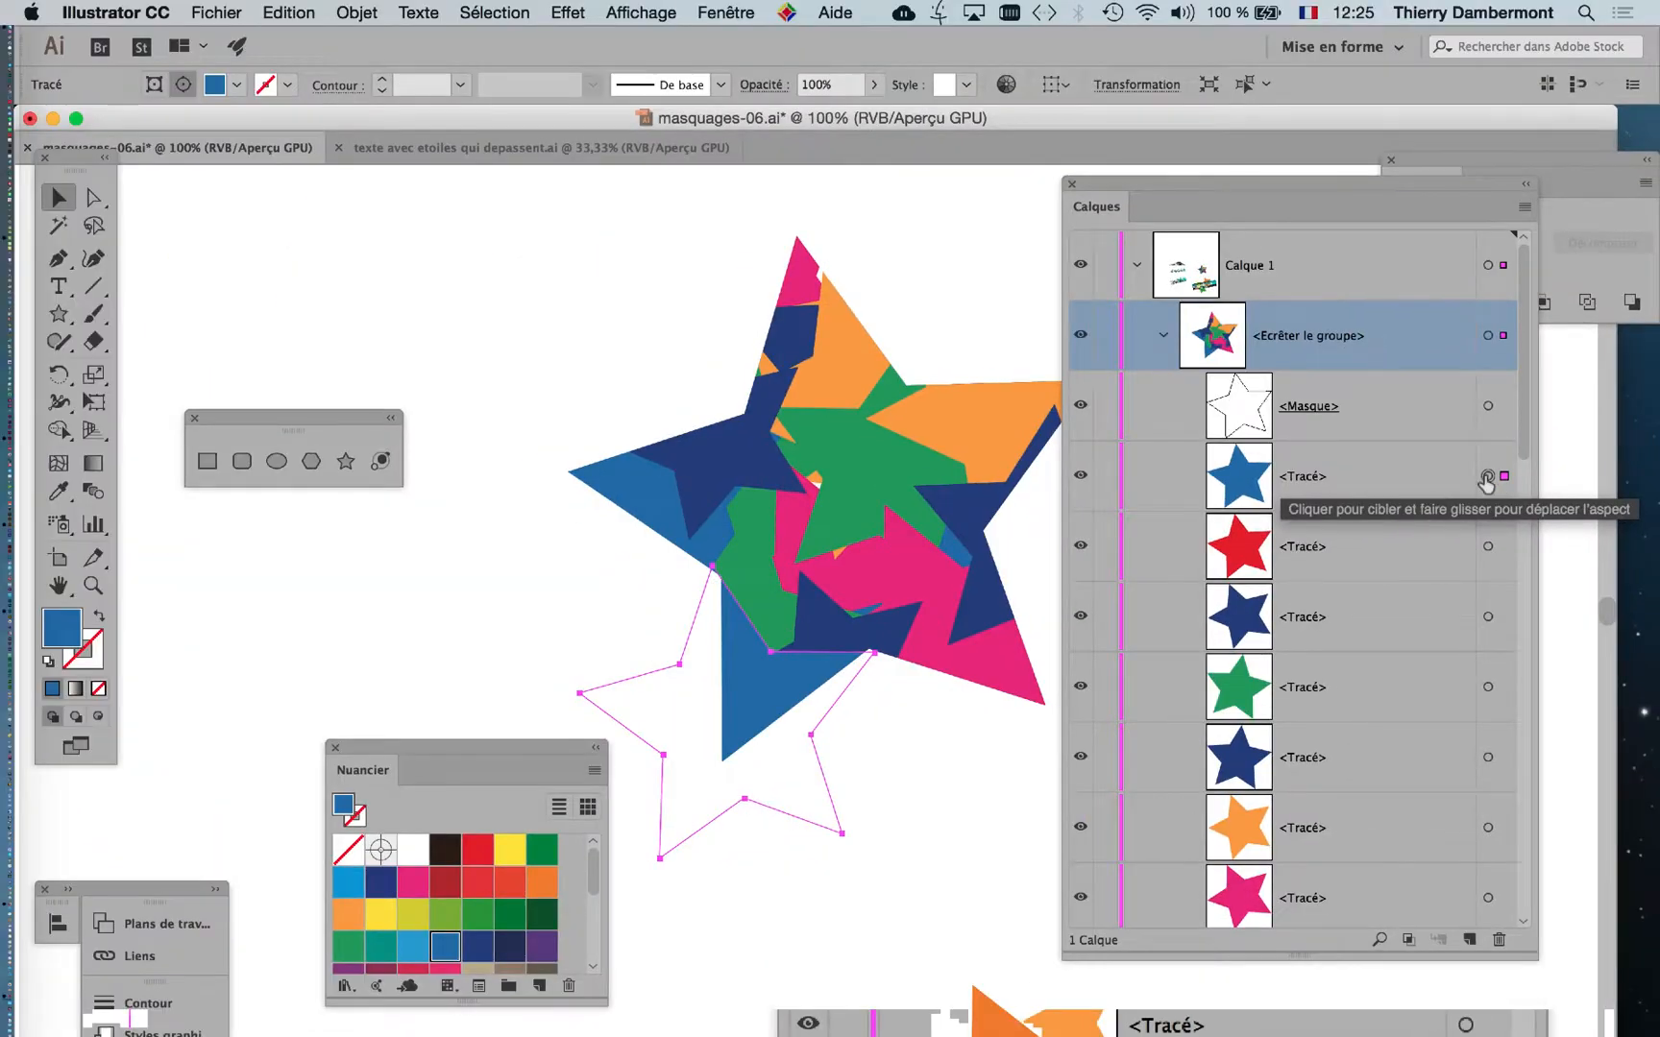
left_click(1488, 337)
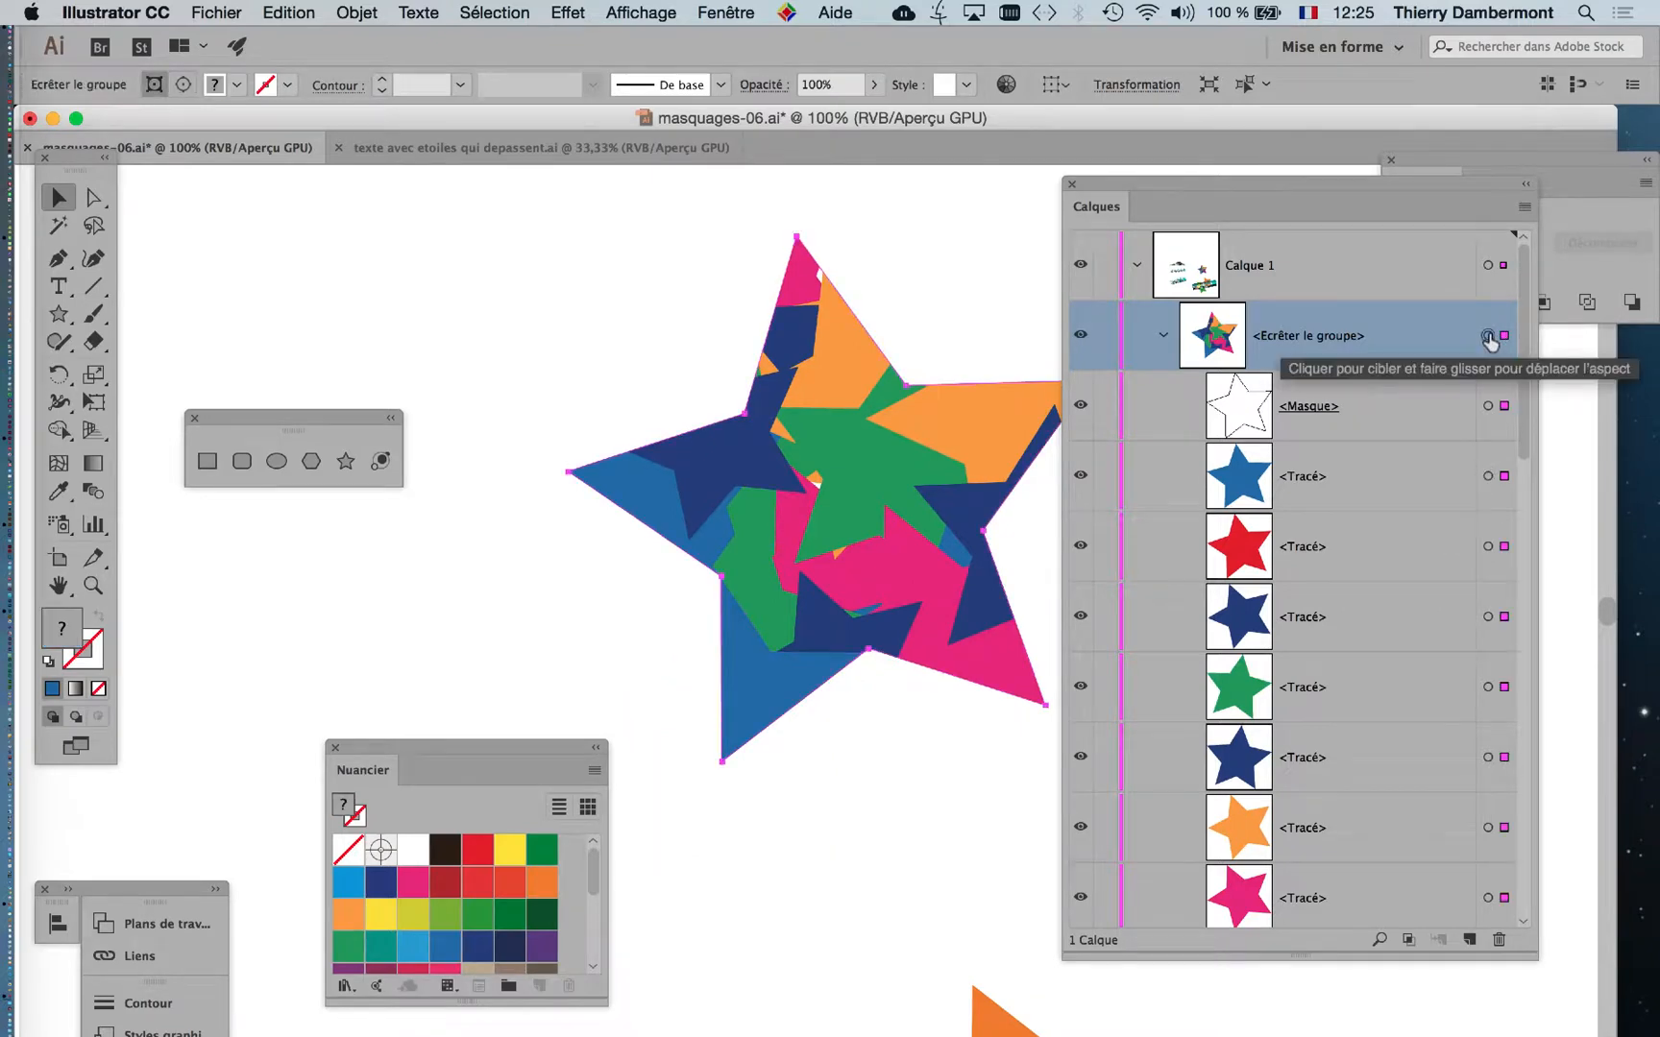
left_click(182, 86)
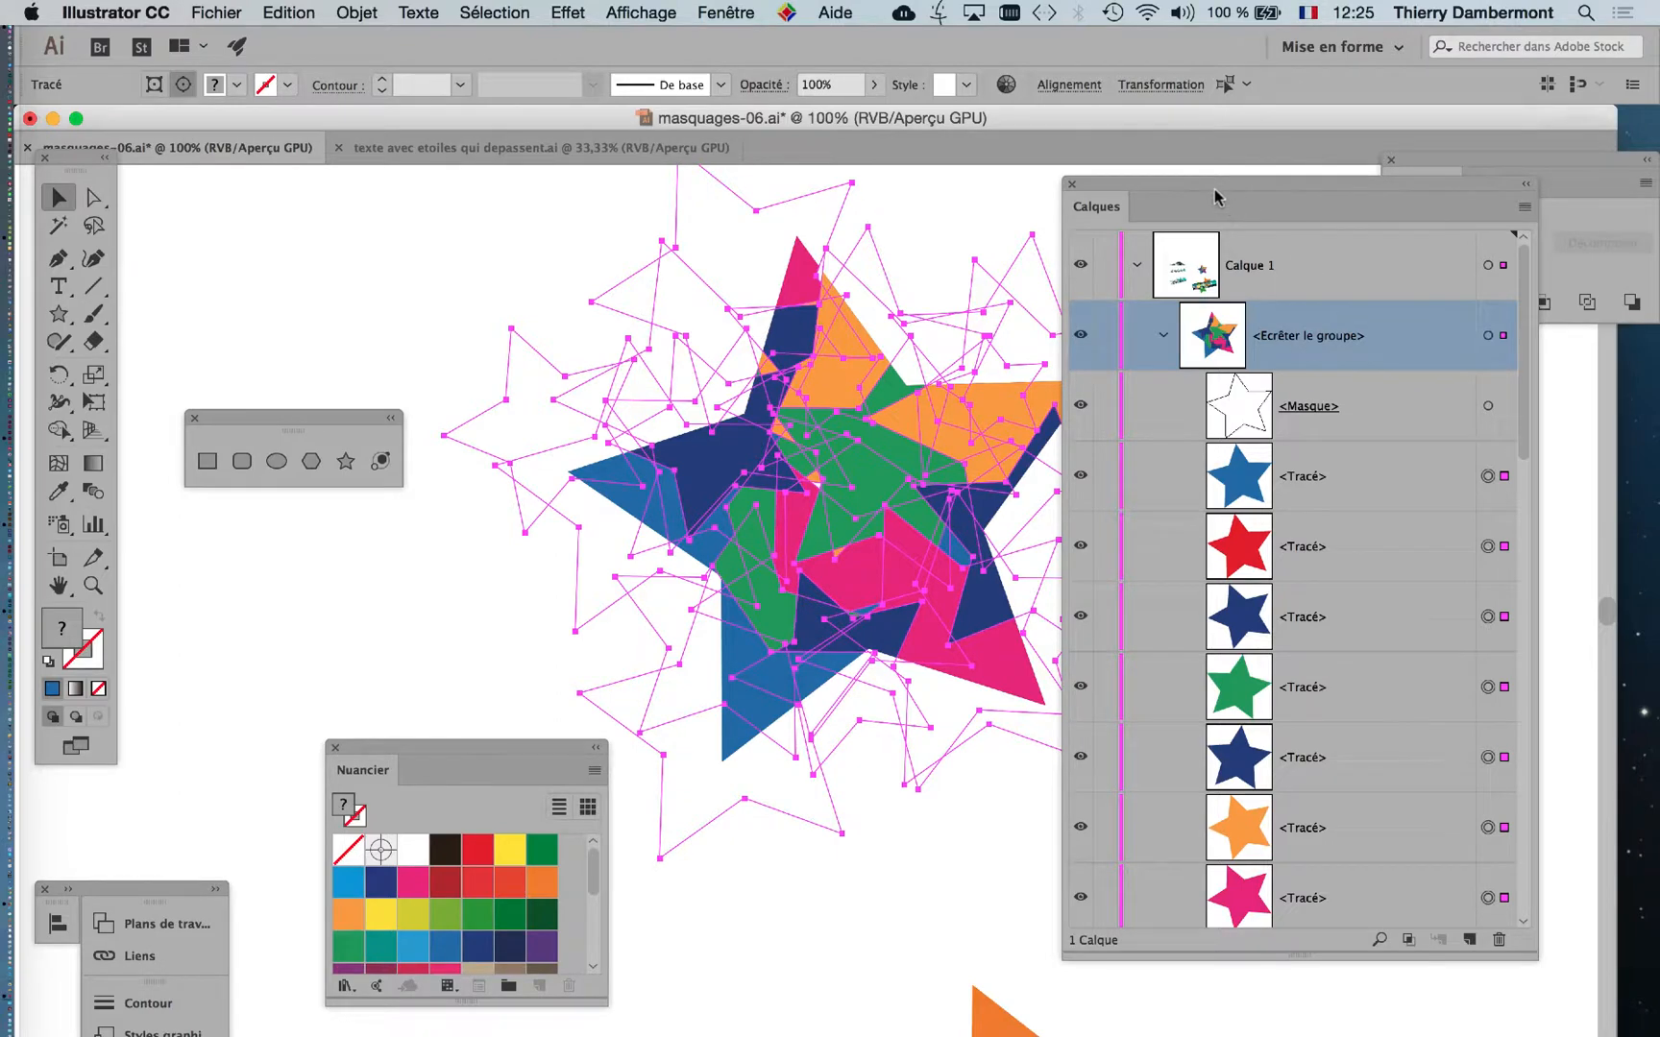
left_click_drag(1215, 197, 1296, 197)
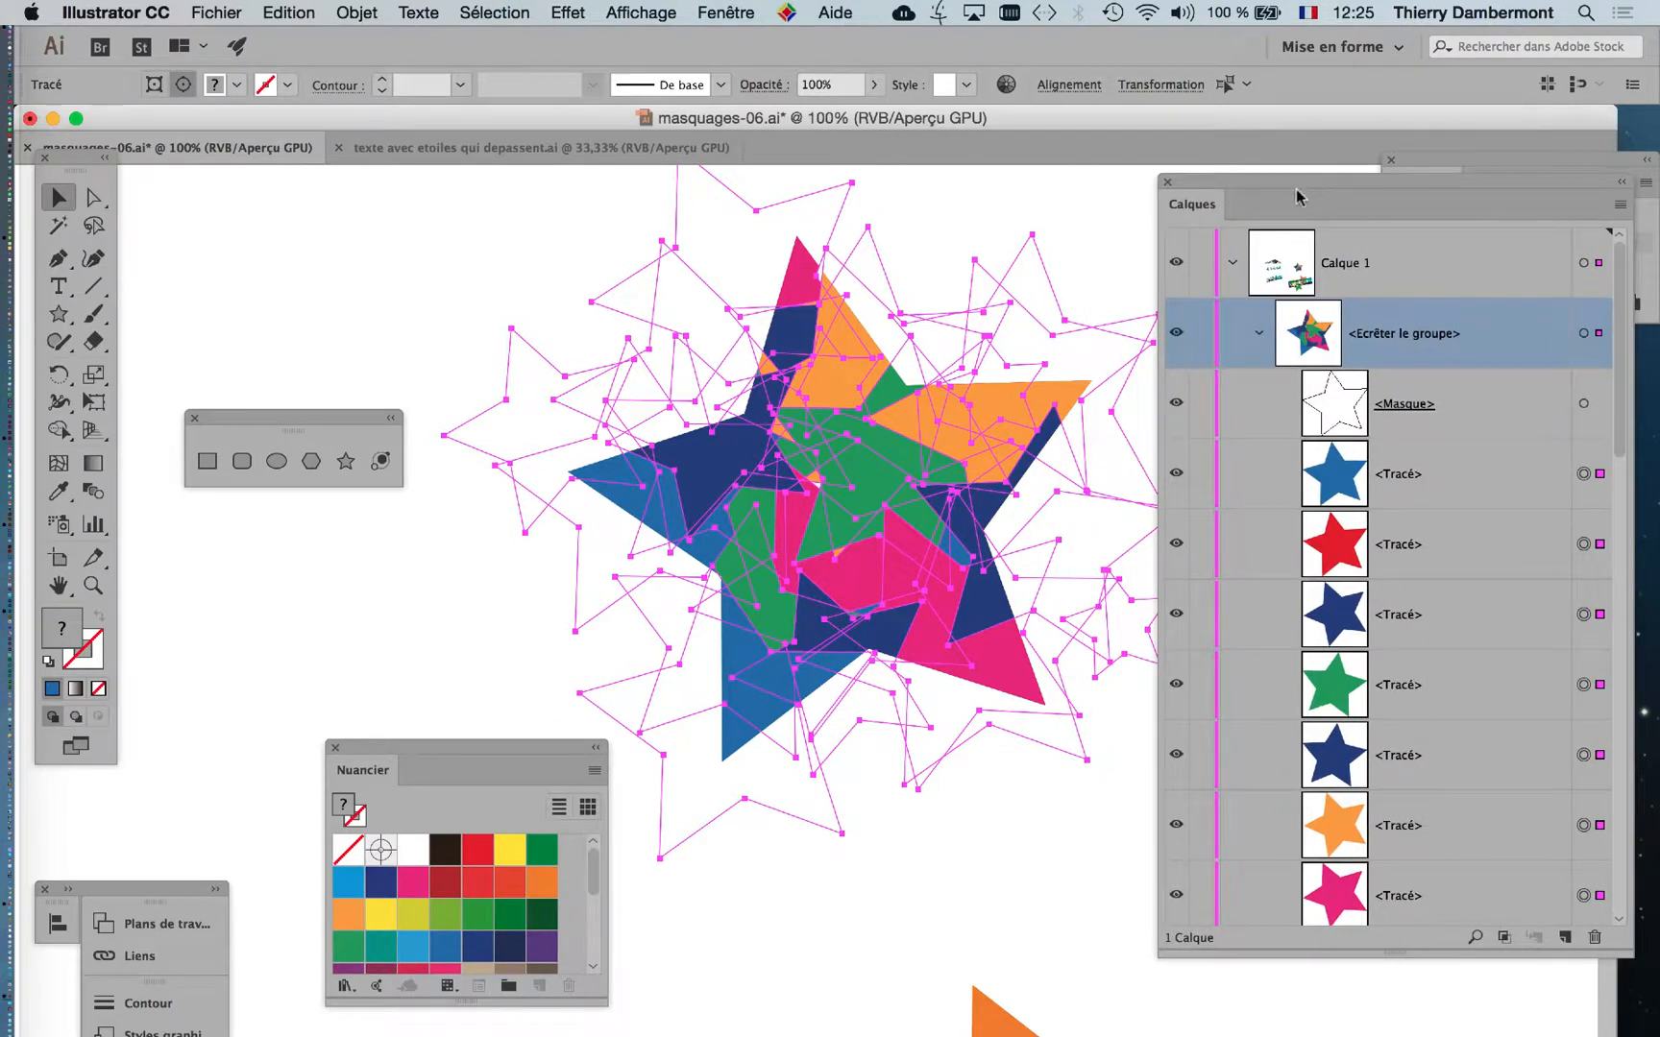
left_click(1258, 333)
left_click(1115, 212)
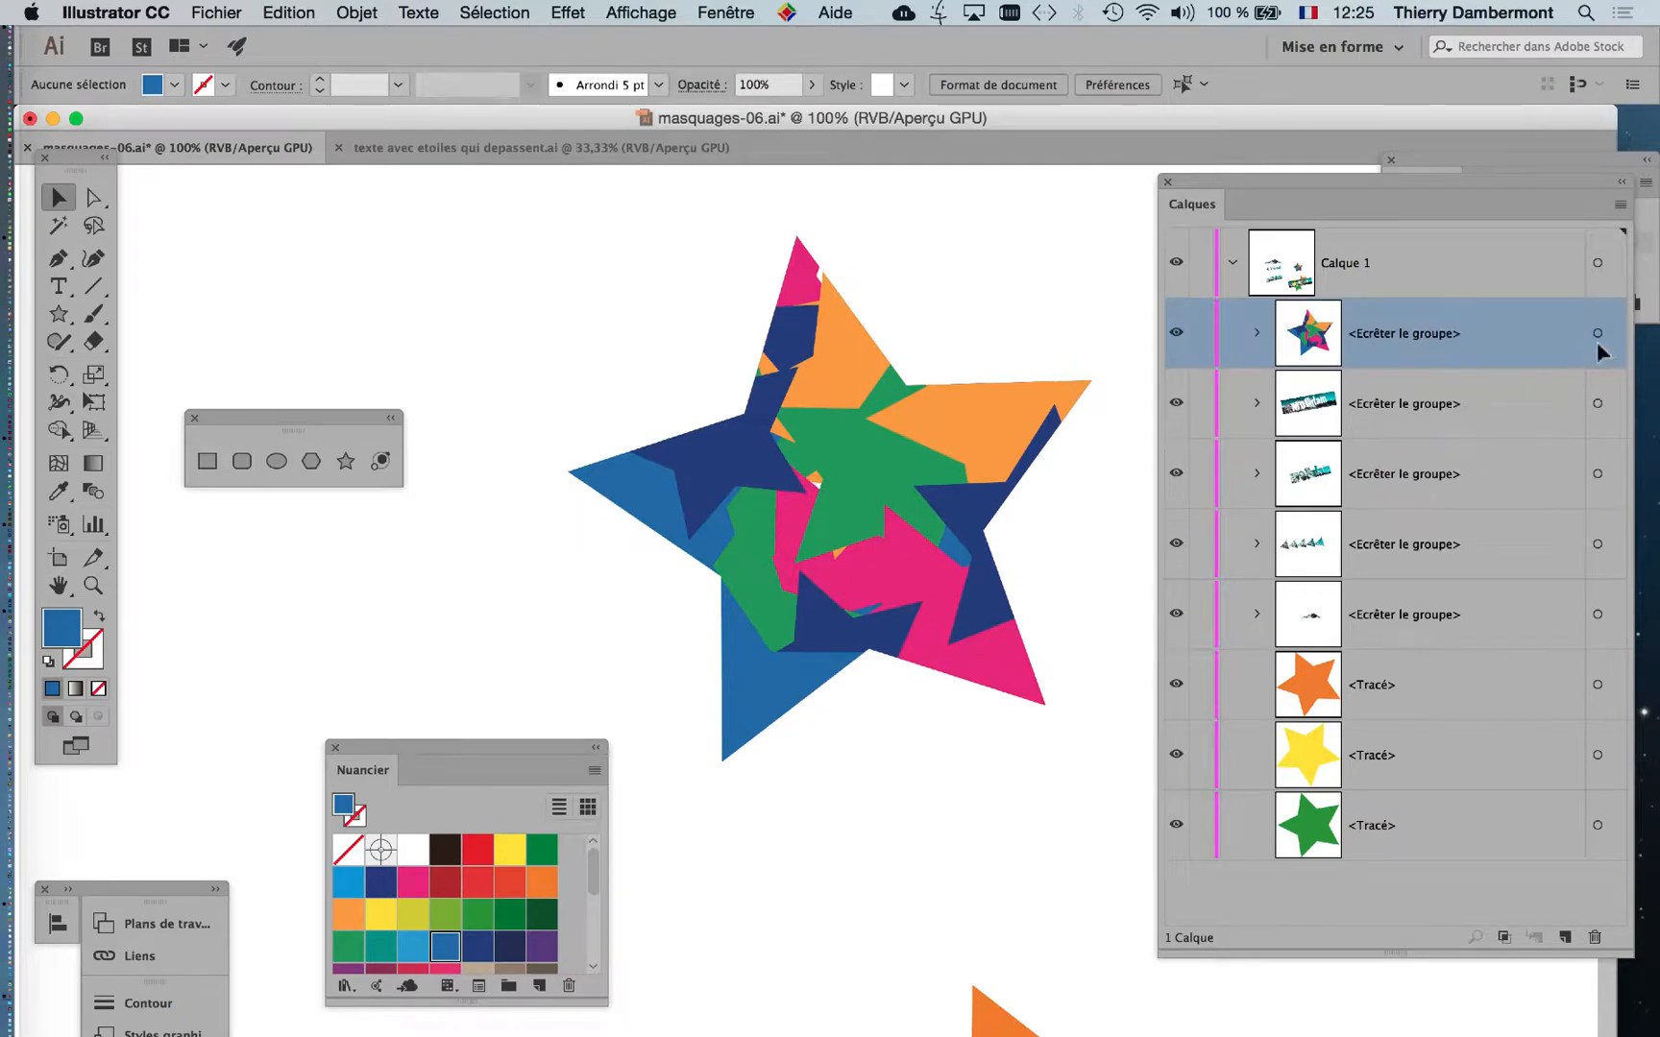
Select the clipped star and toggle between editing its contents and editing its clipping mask.
left_click(846, 394)
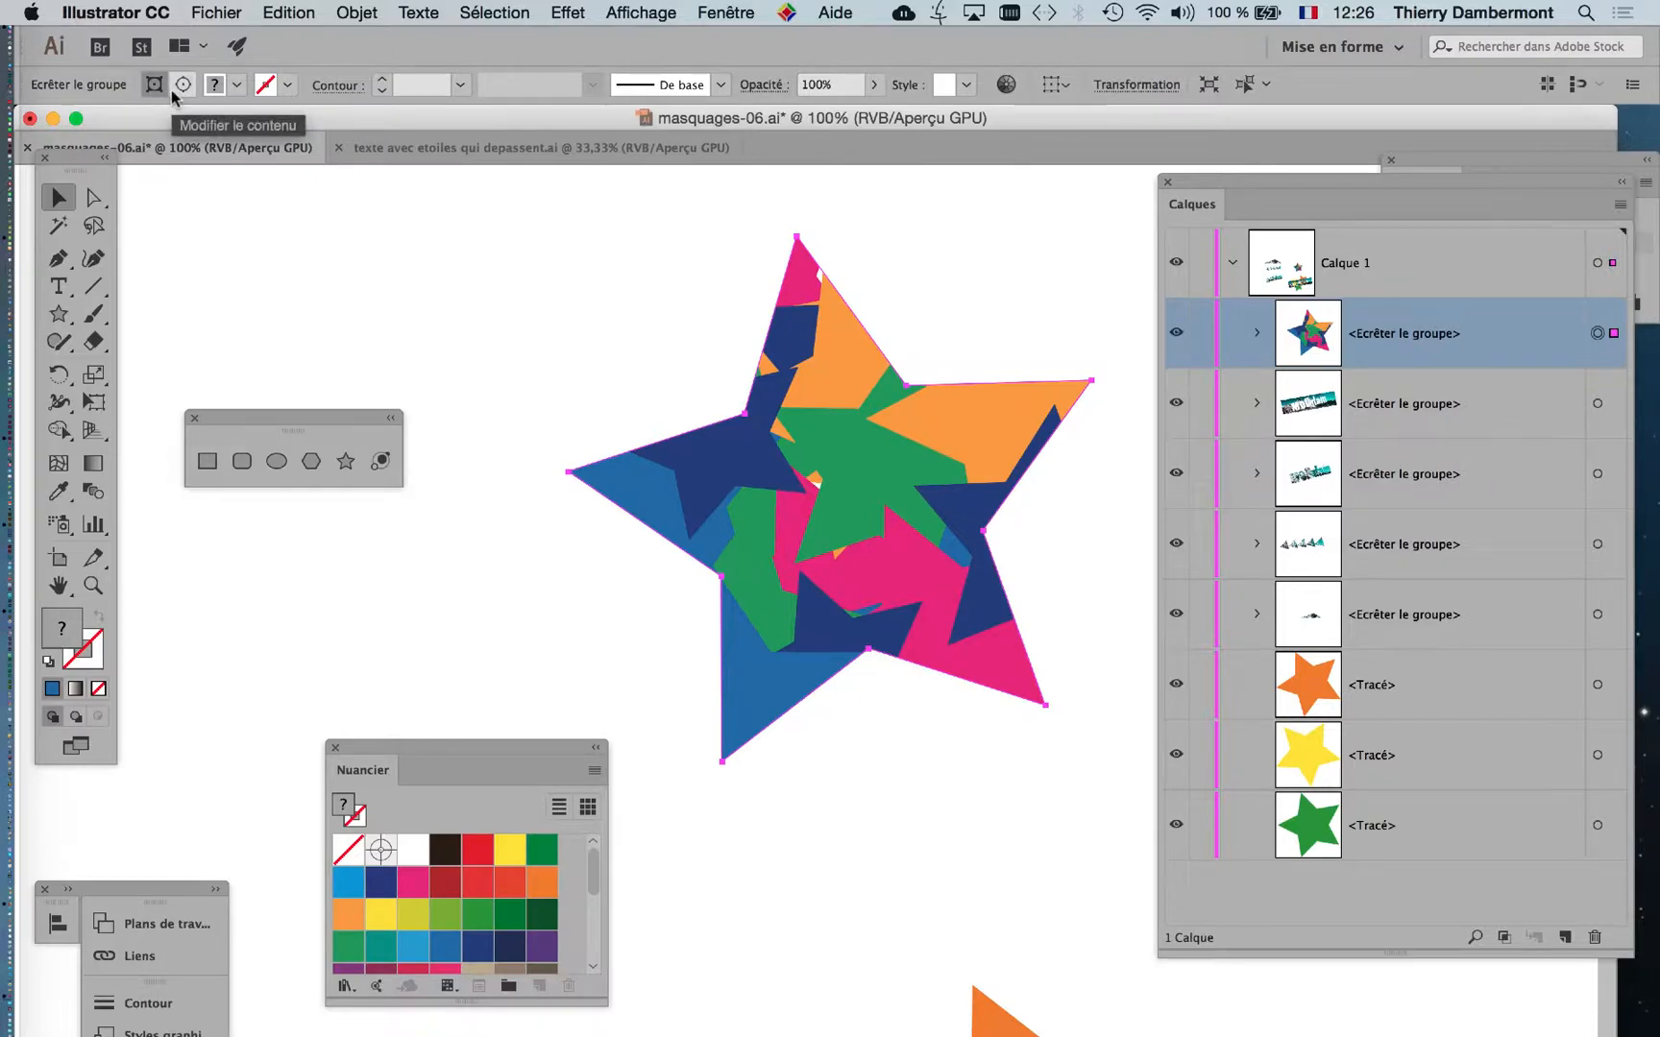
left_click(661, 13)
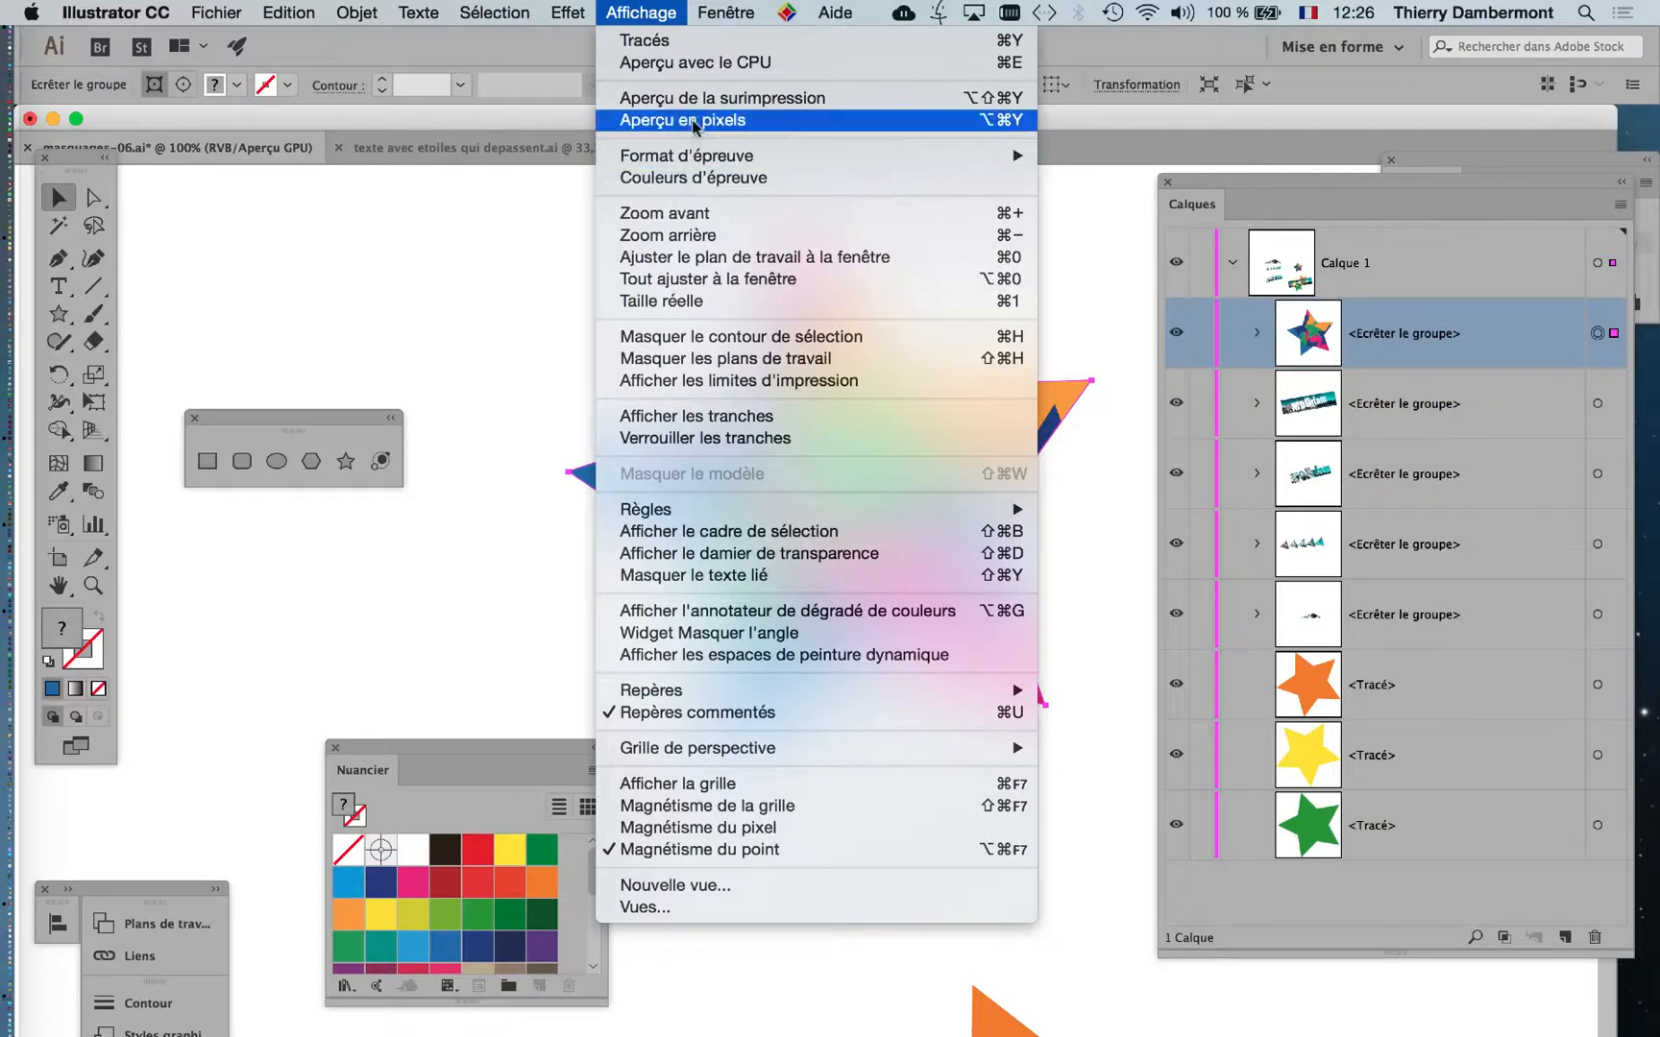
mouse_move(725, 12)
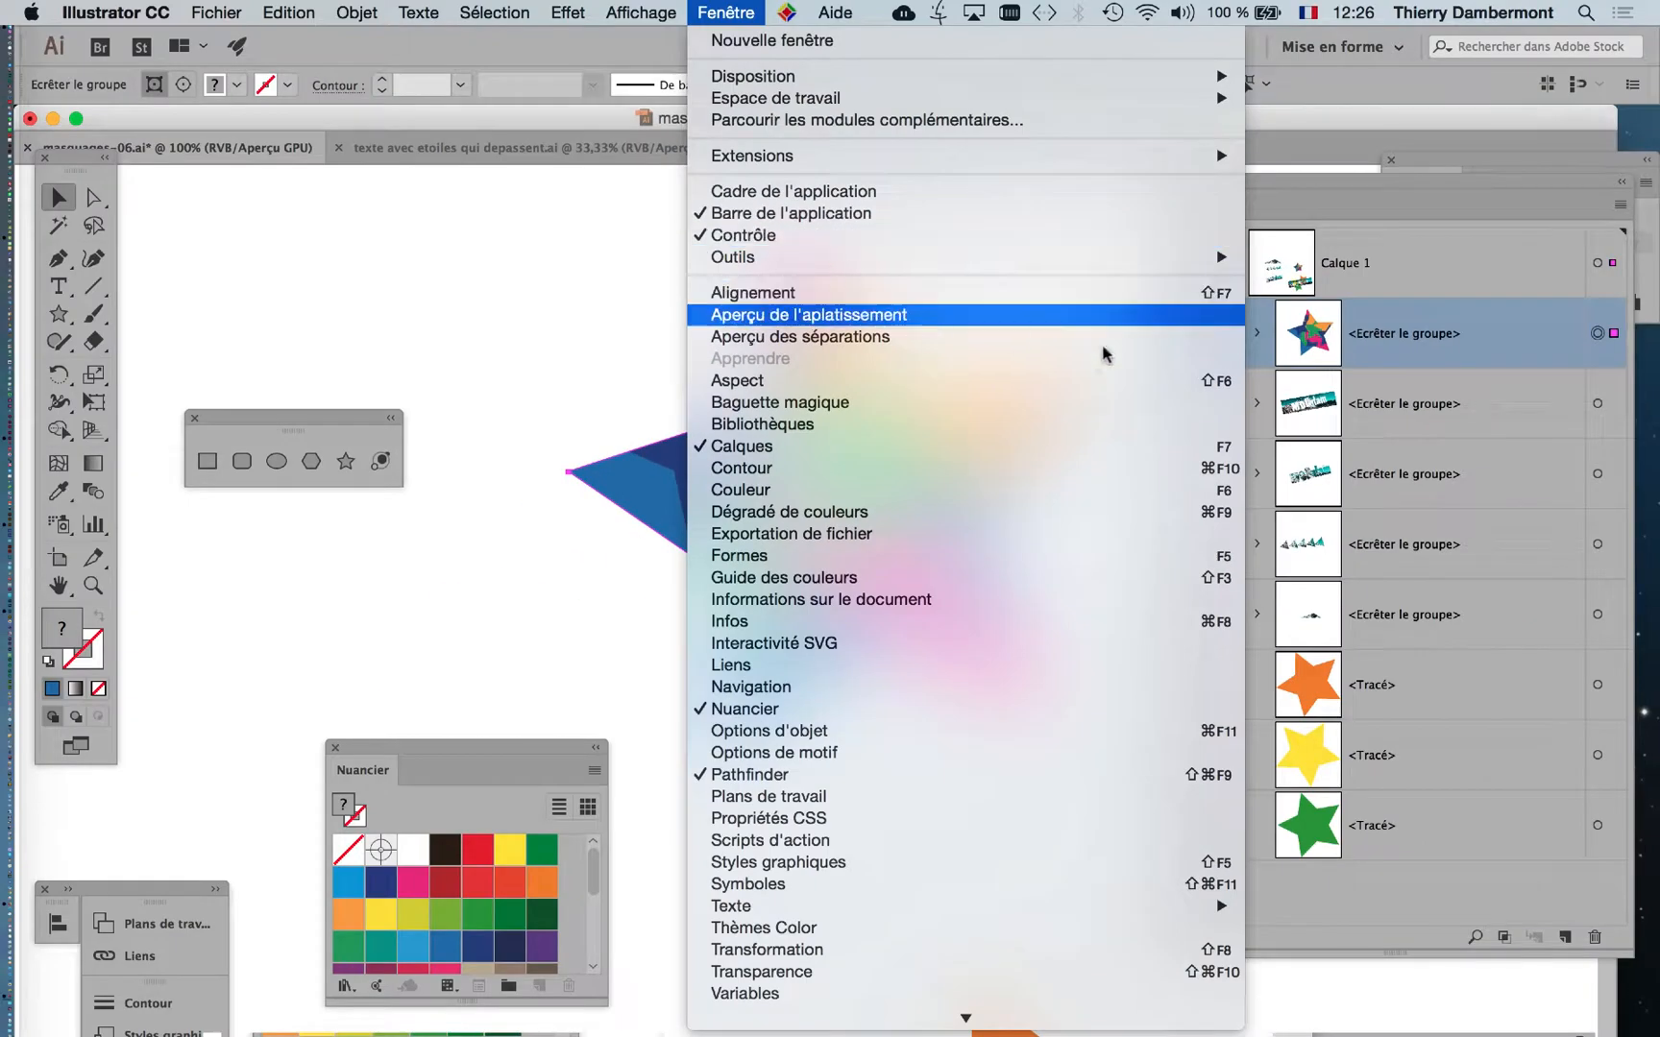
left_click(431, 128)
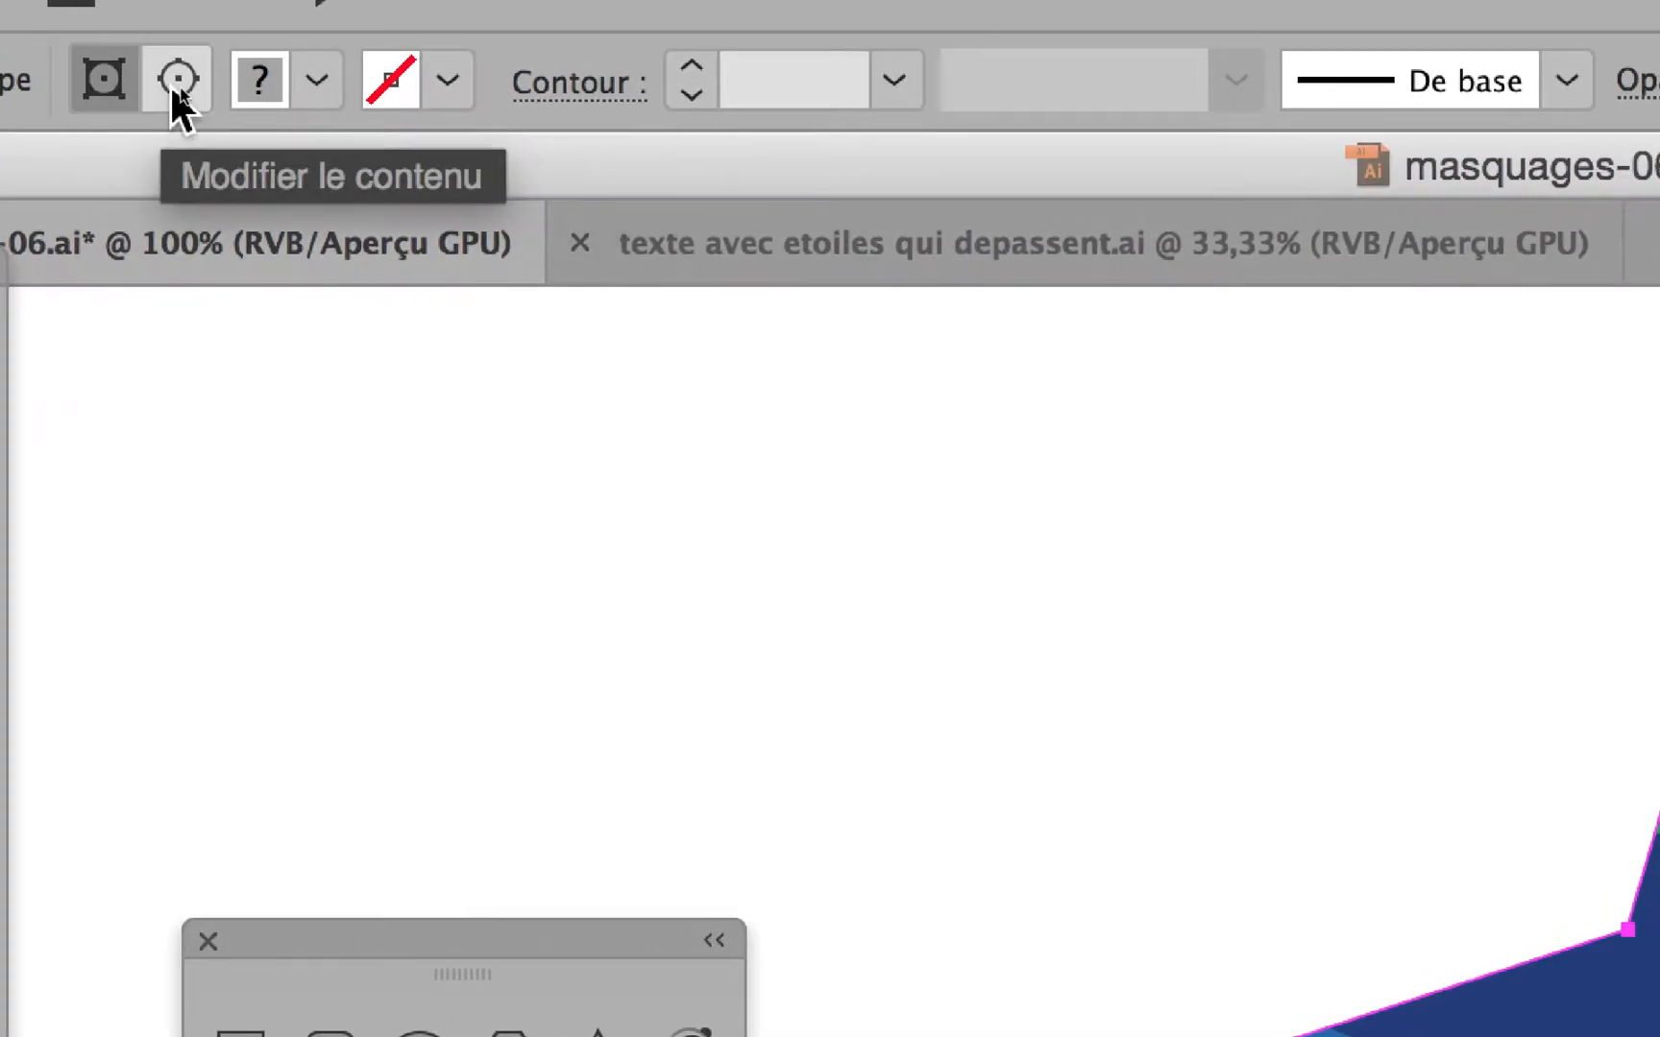
left_click(177, 83)
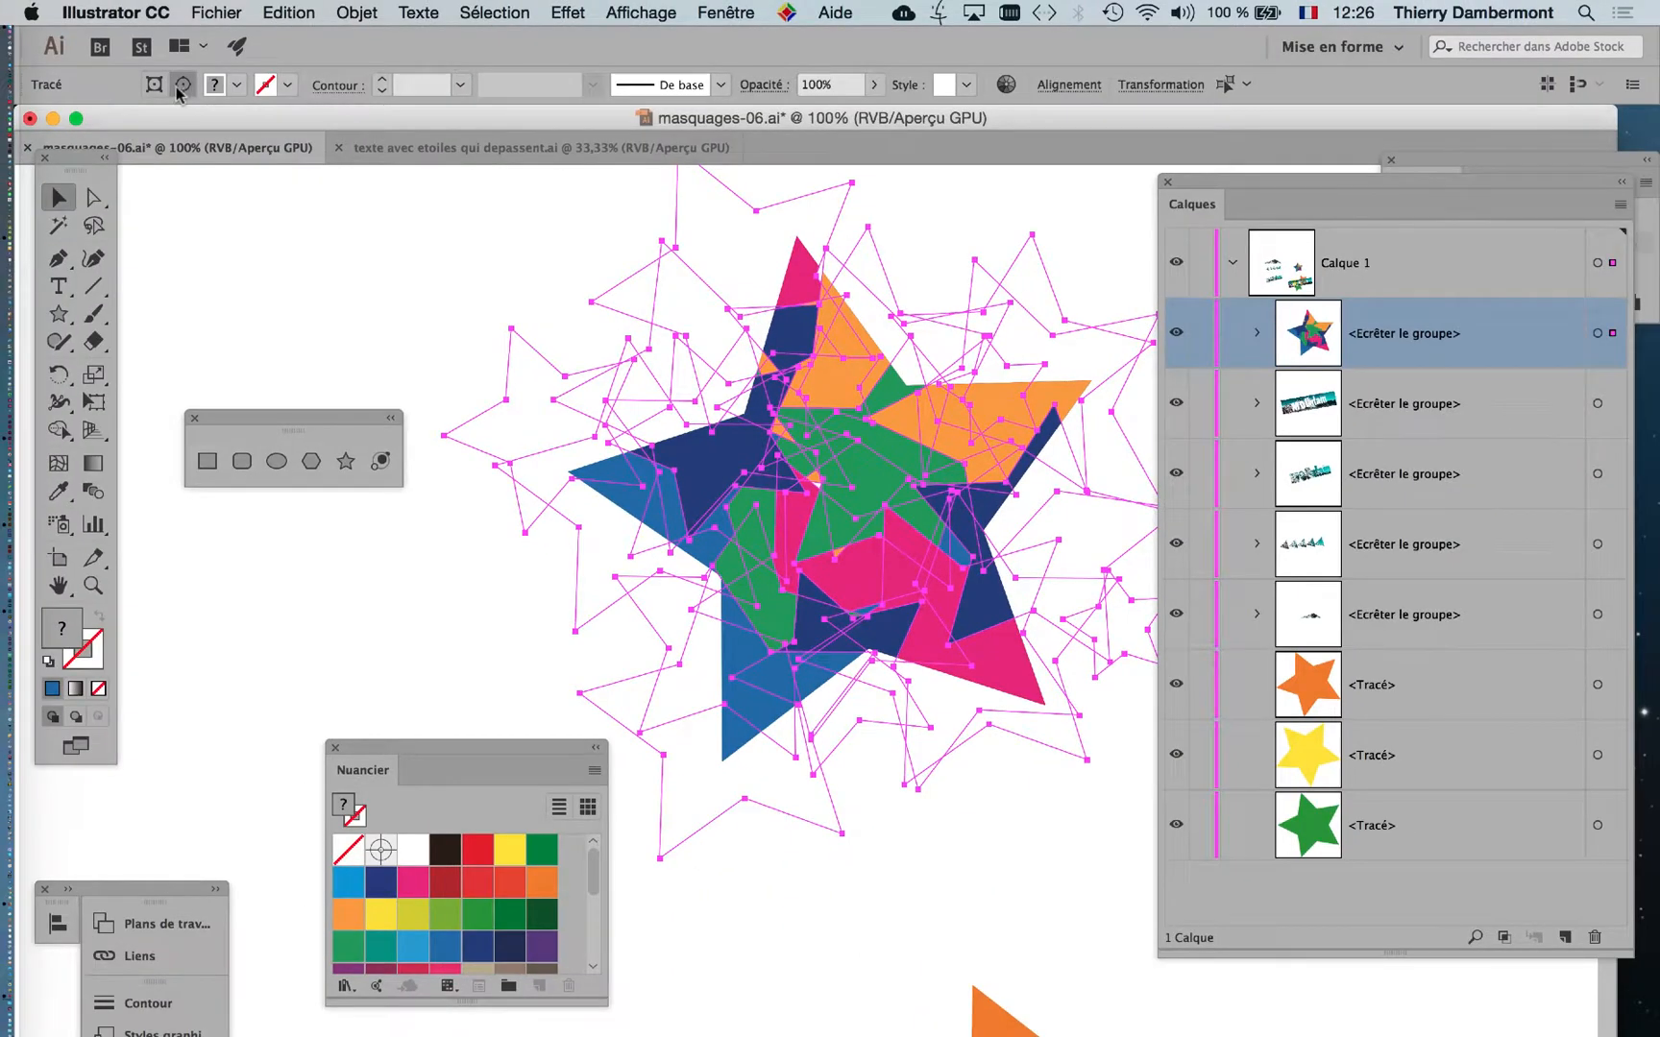
left_click(155, 86)
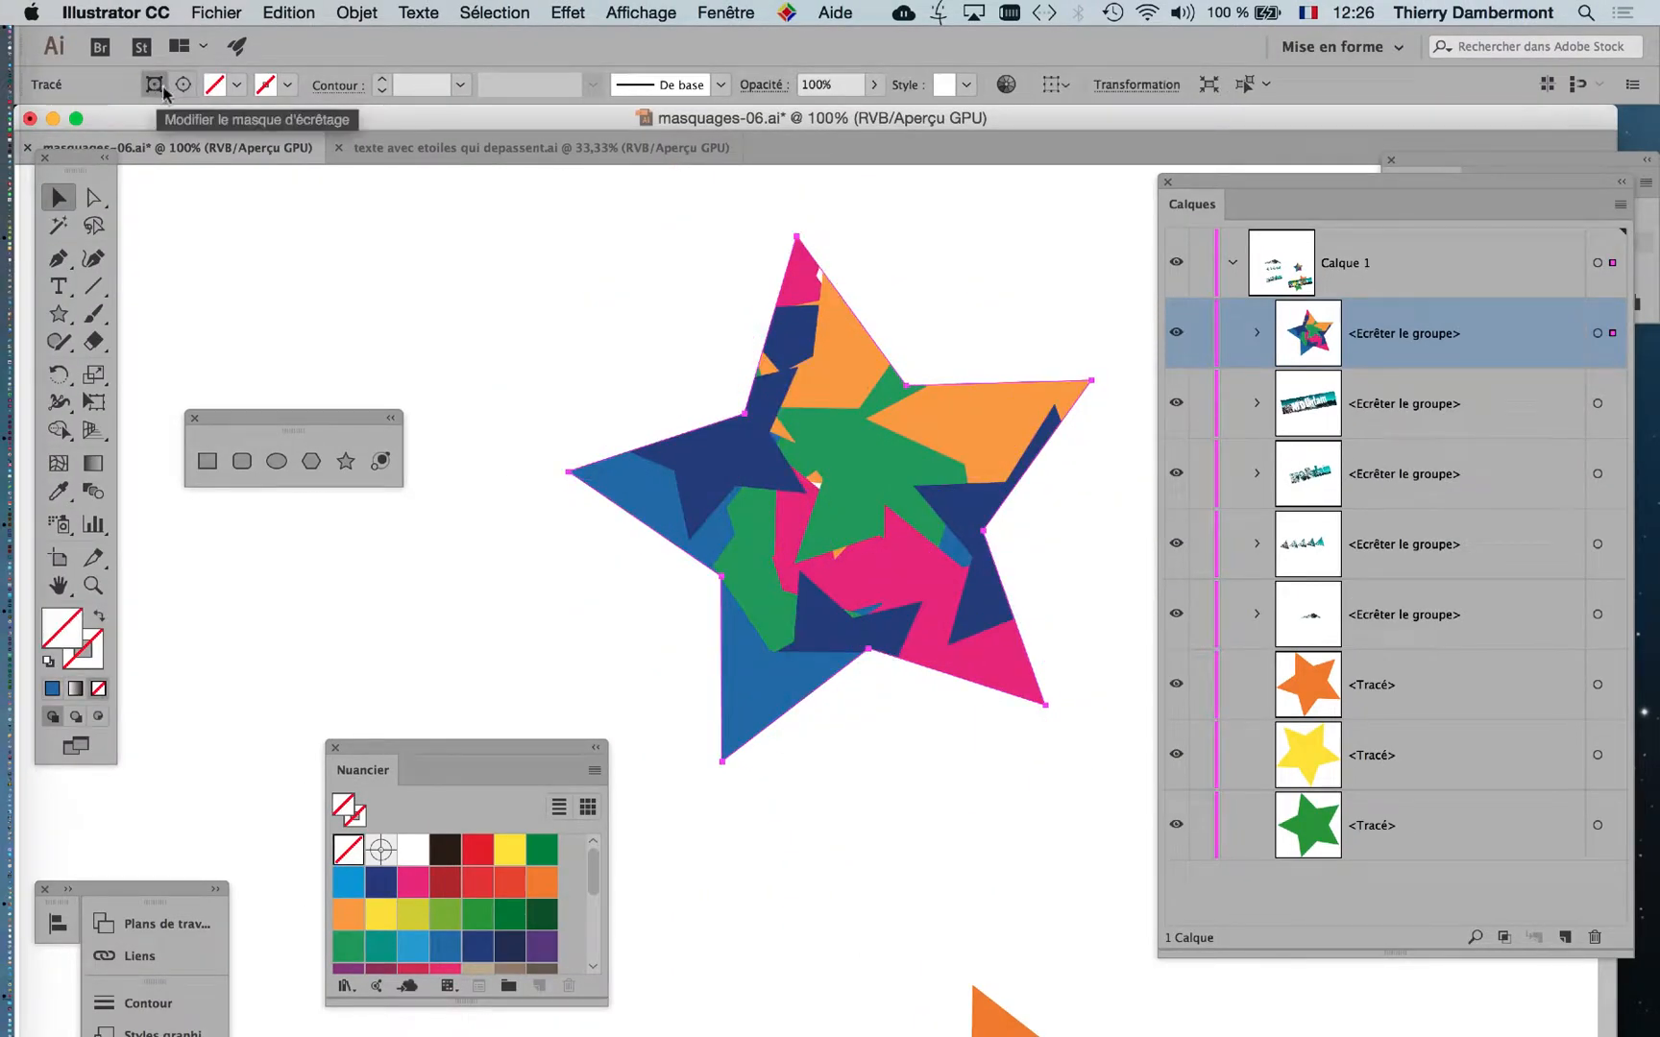
left_click(156, 86)
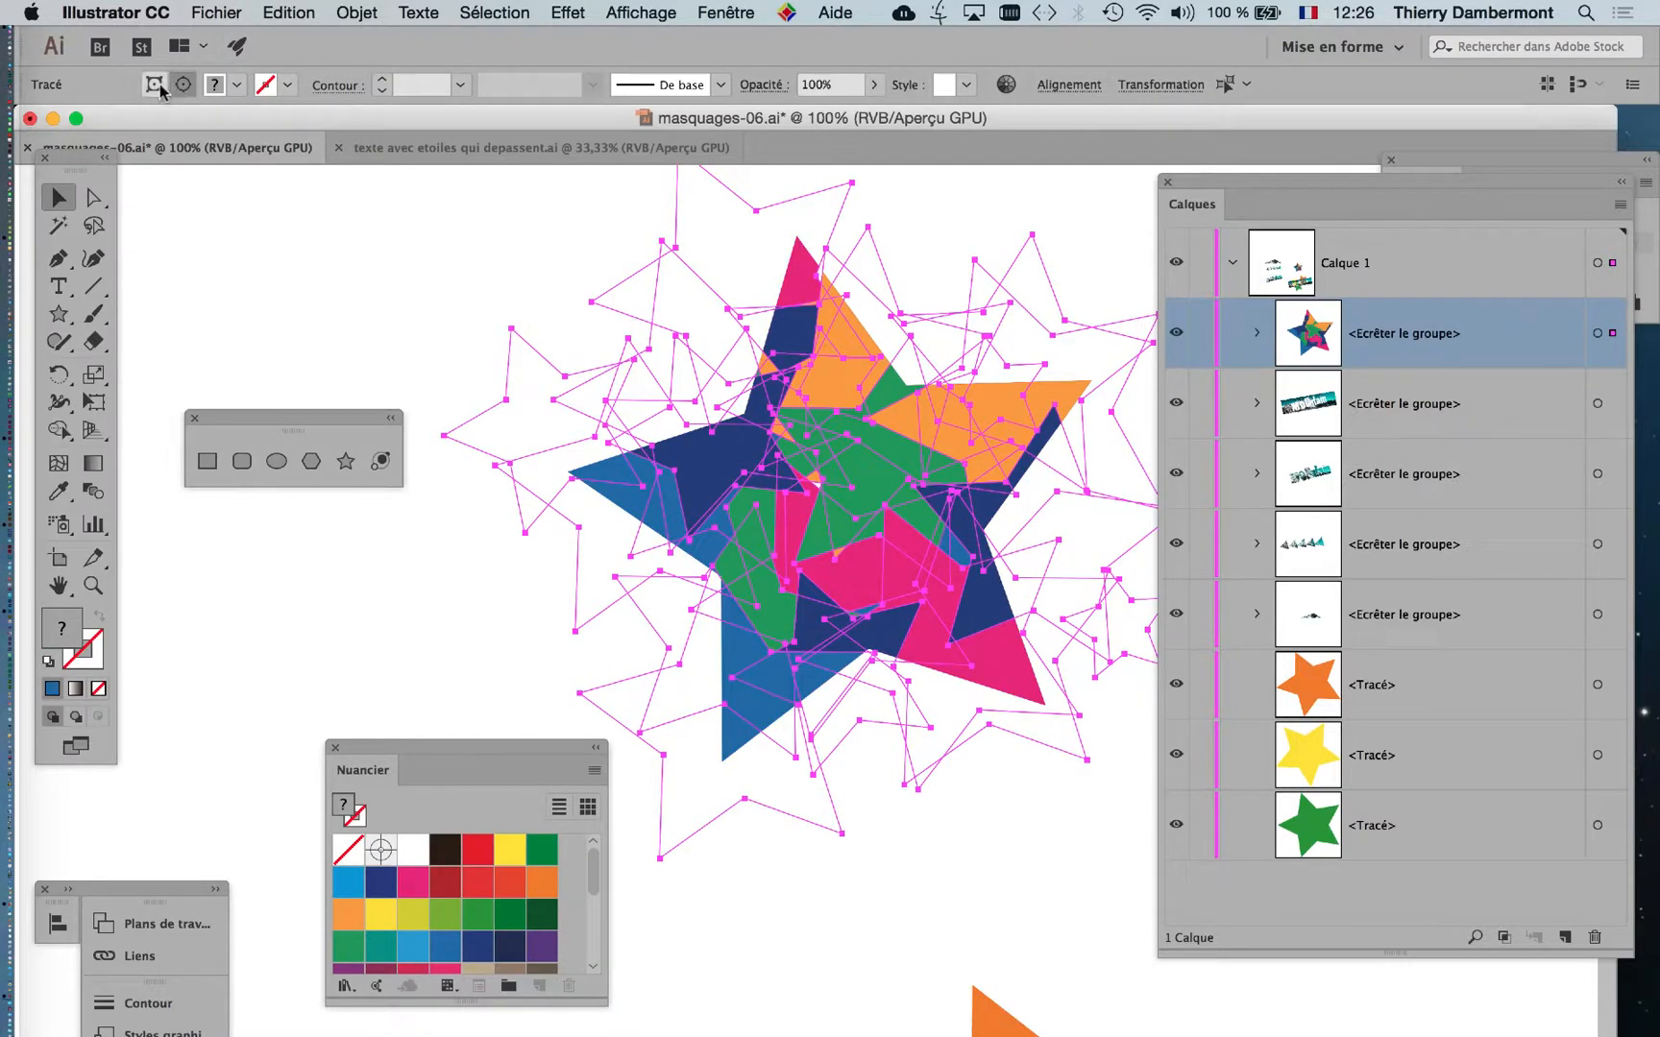
left_click(157, 86)
Use the clipping mask commands to switch the star from mask editing to content editing and back to the mask.
left_click(356, 13)
mouse_move(459, 738)
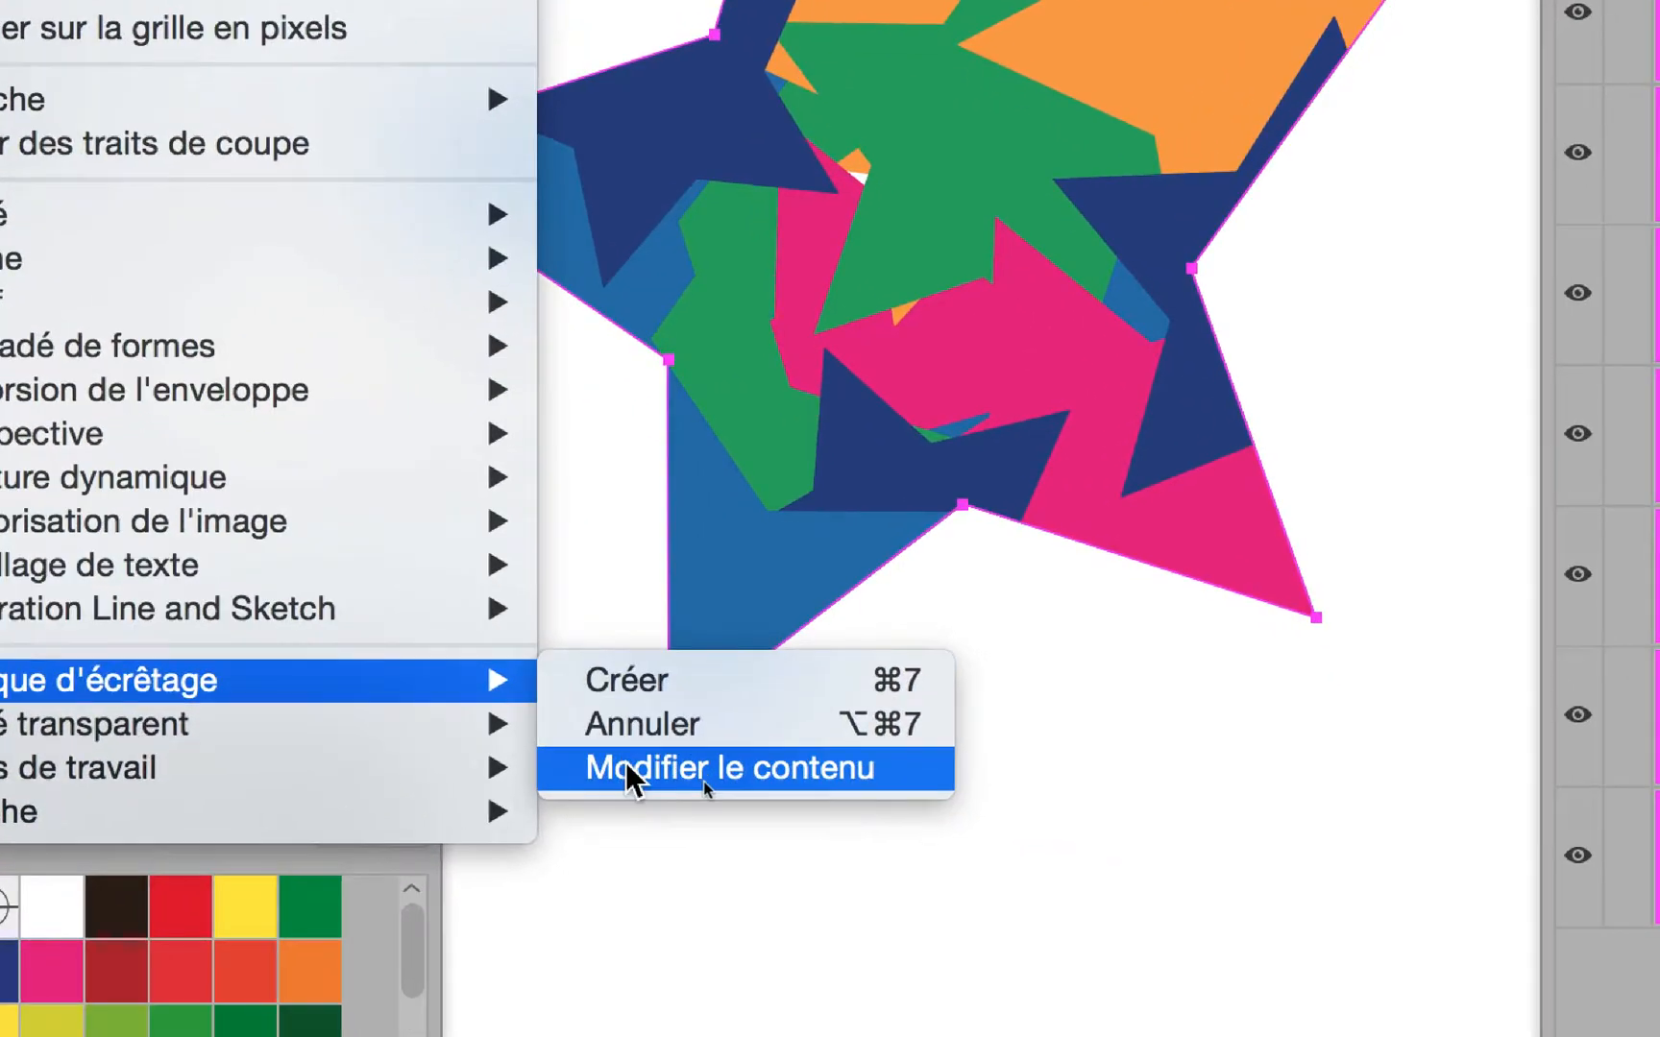
left_click(630, 769)
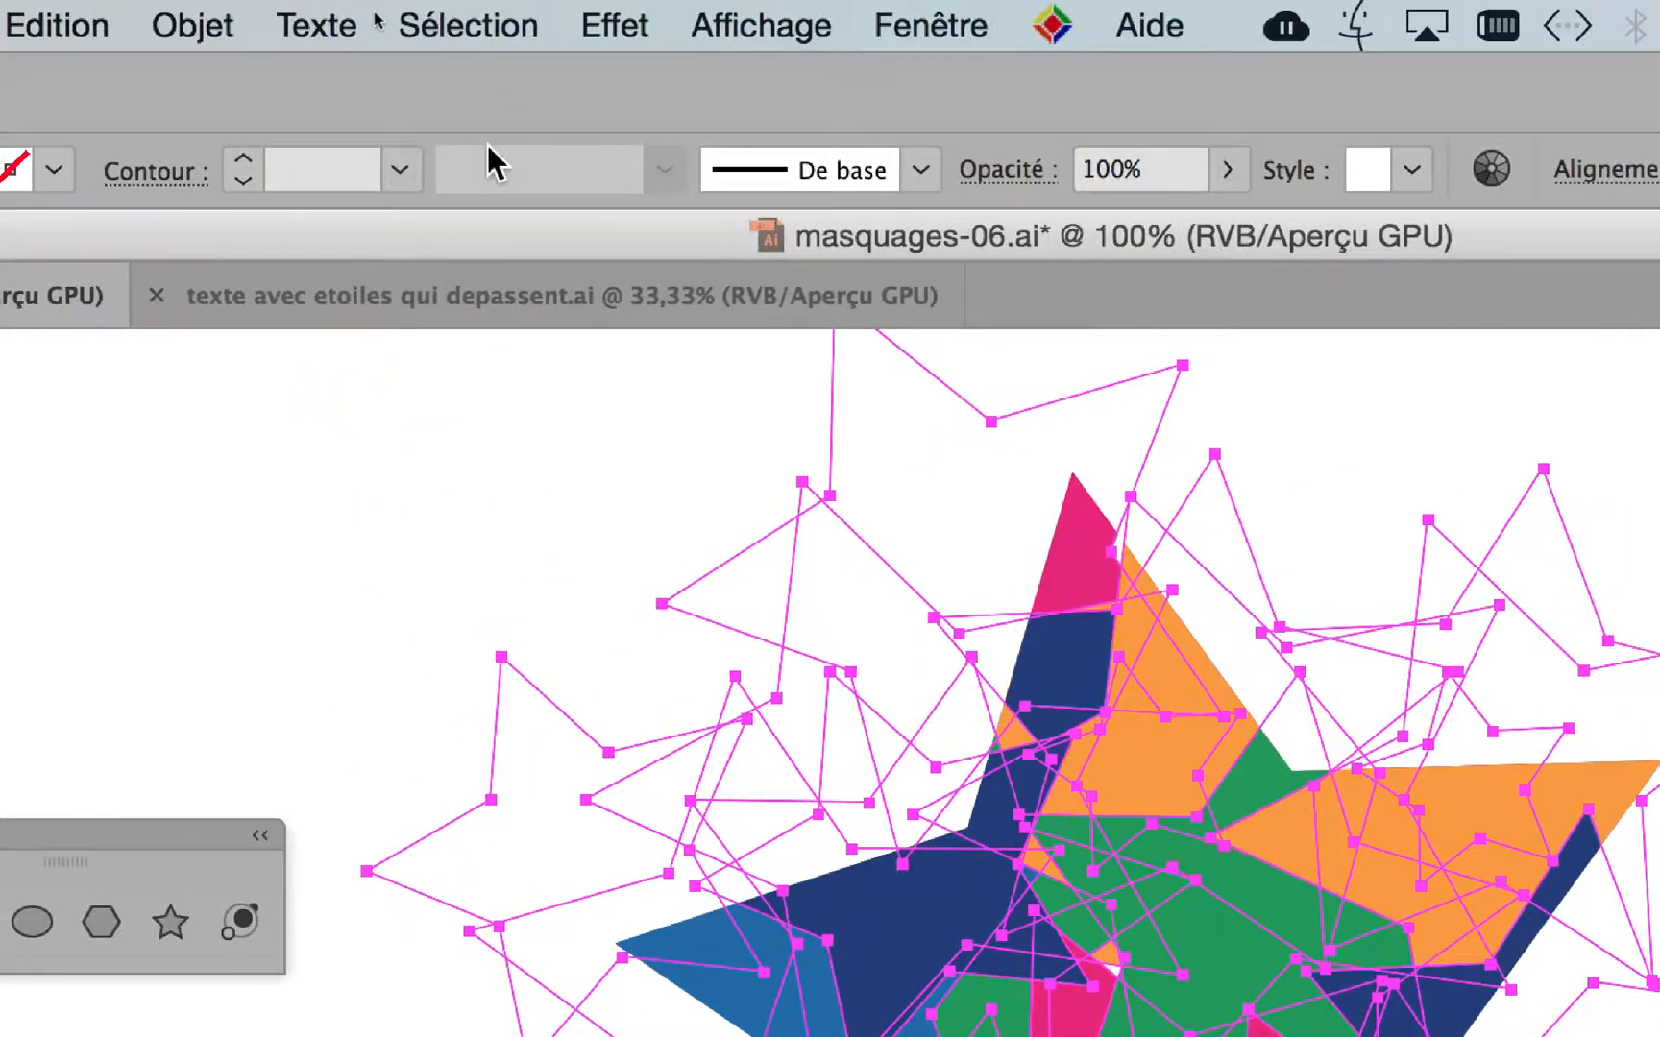
left_click(207, 26)
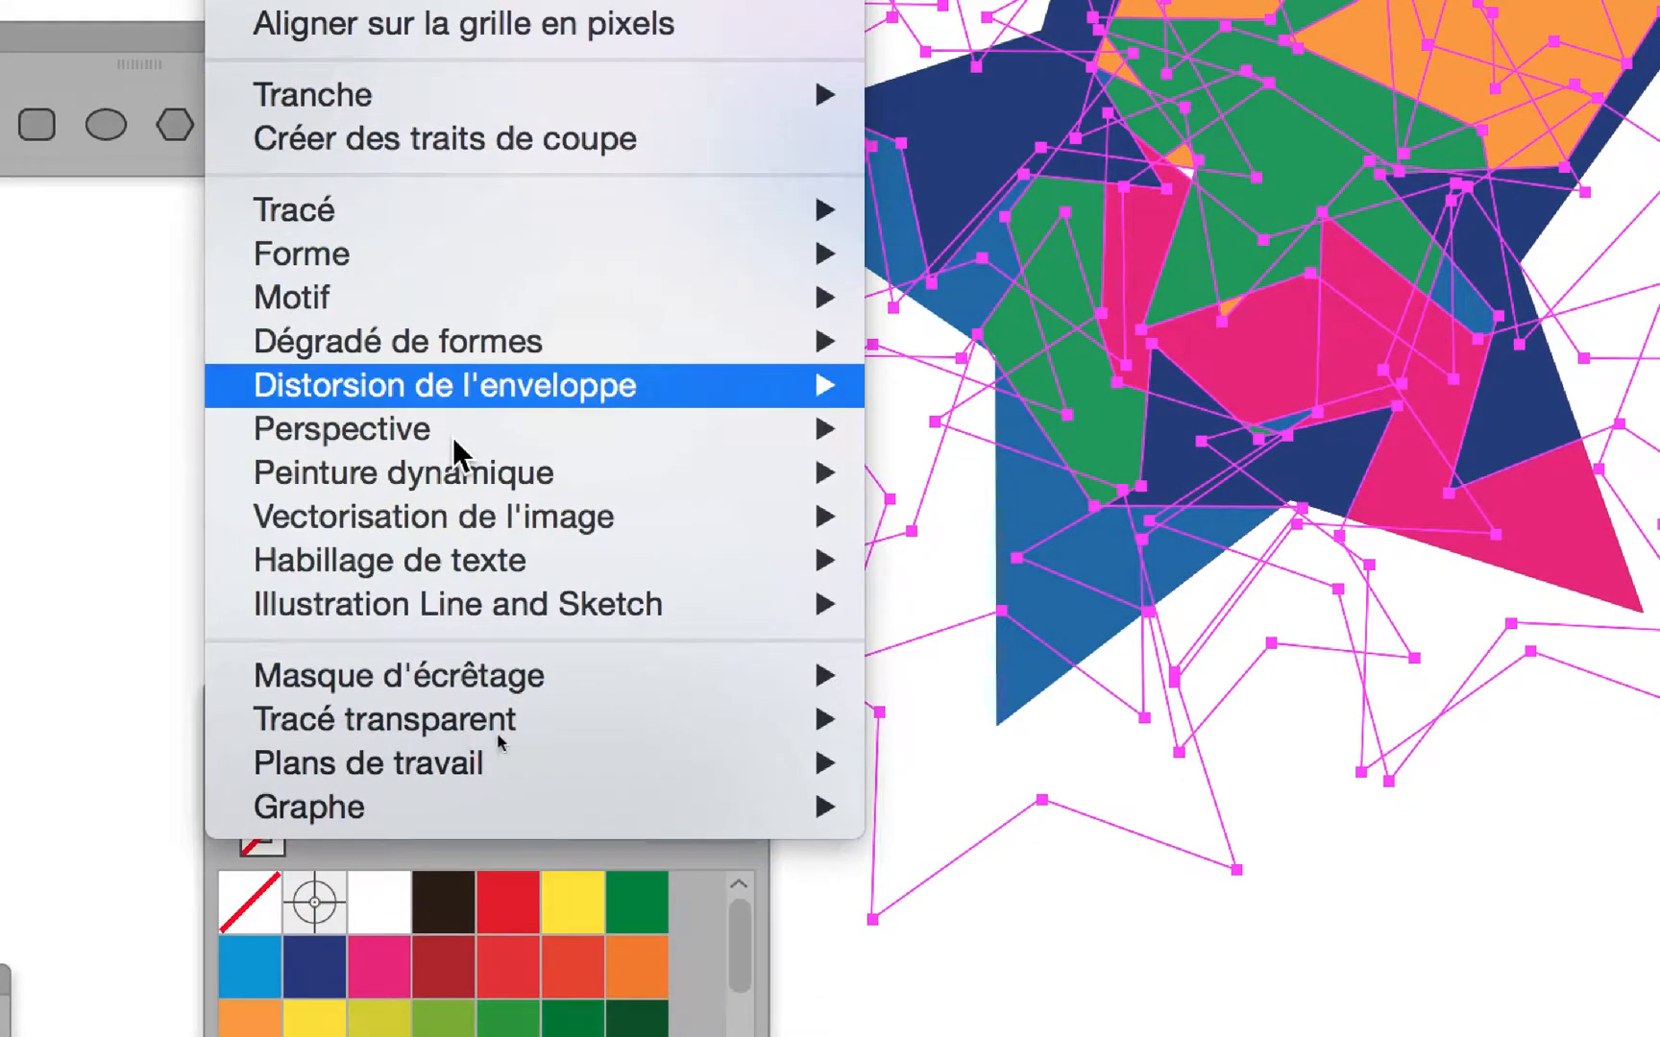
mouse_move(855, 680)
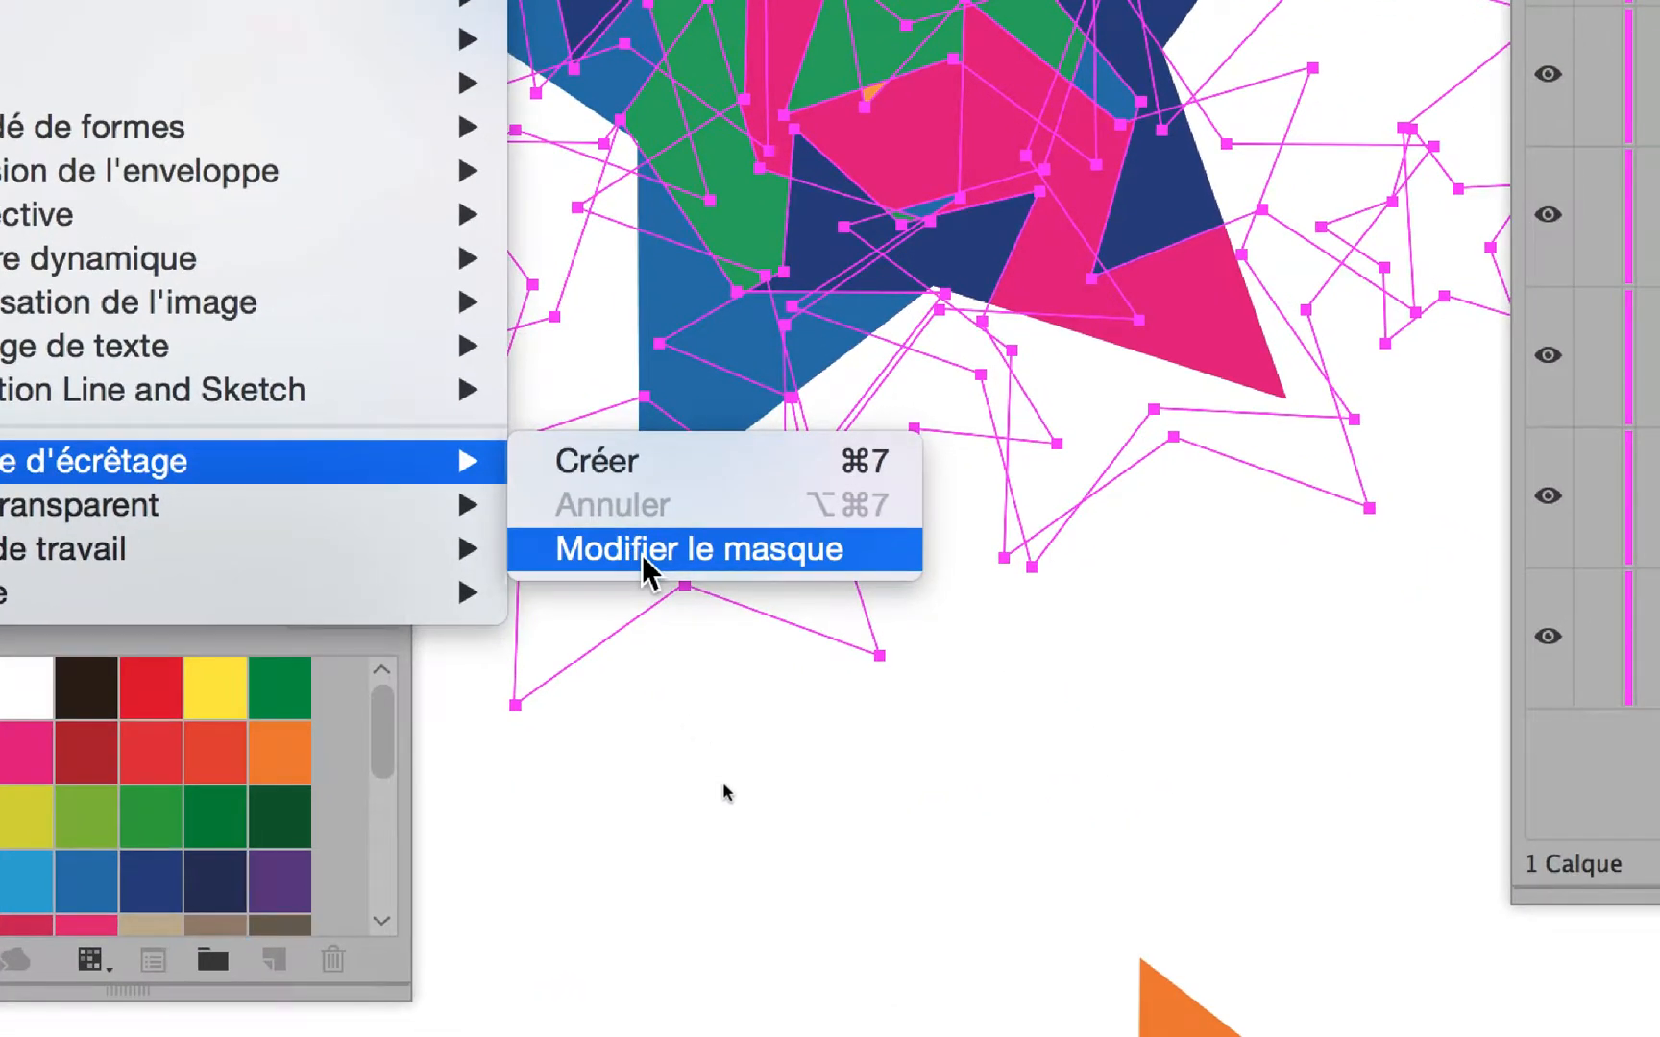
left_click(642, 554)
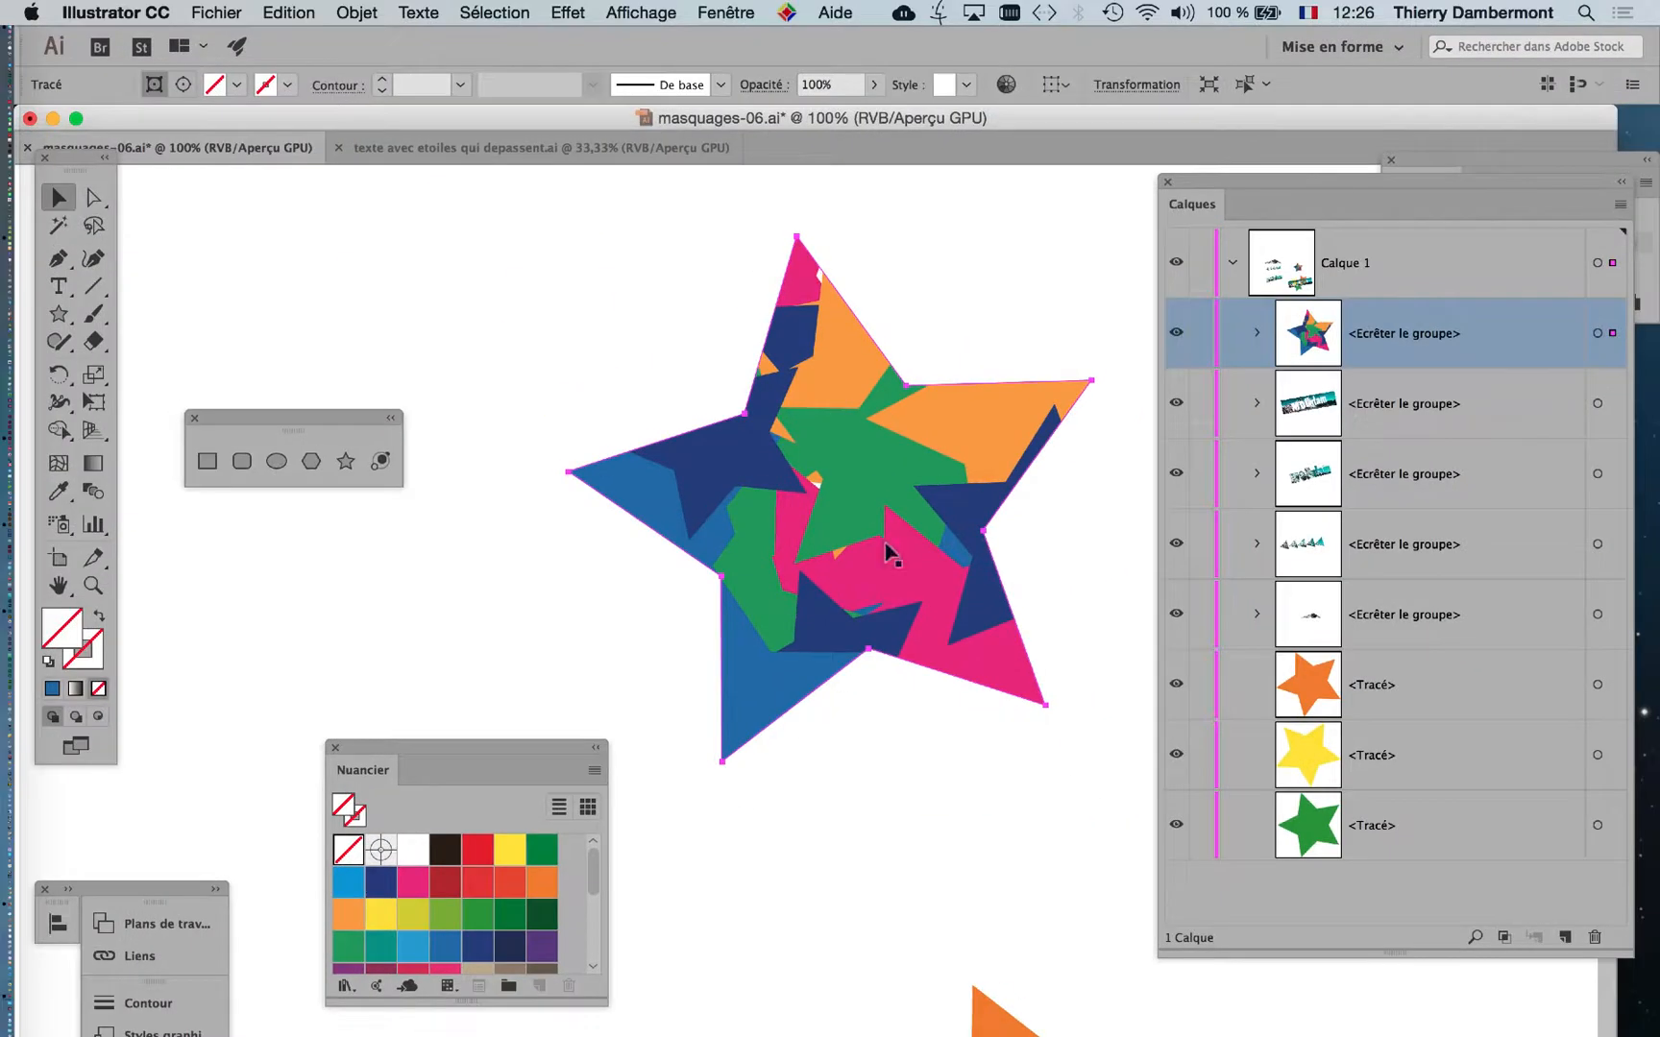
scroll(618, 296, "right", 3)
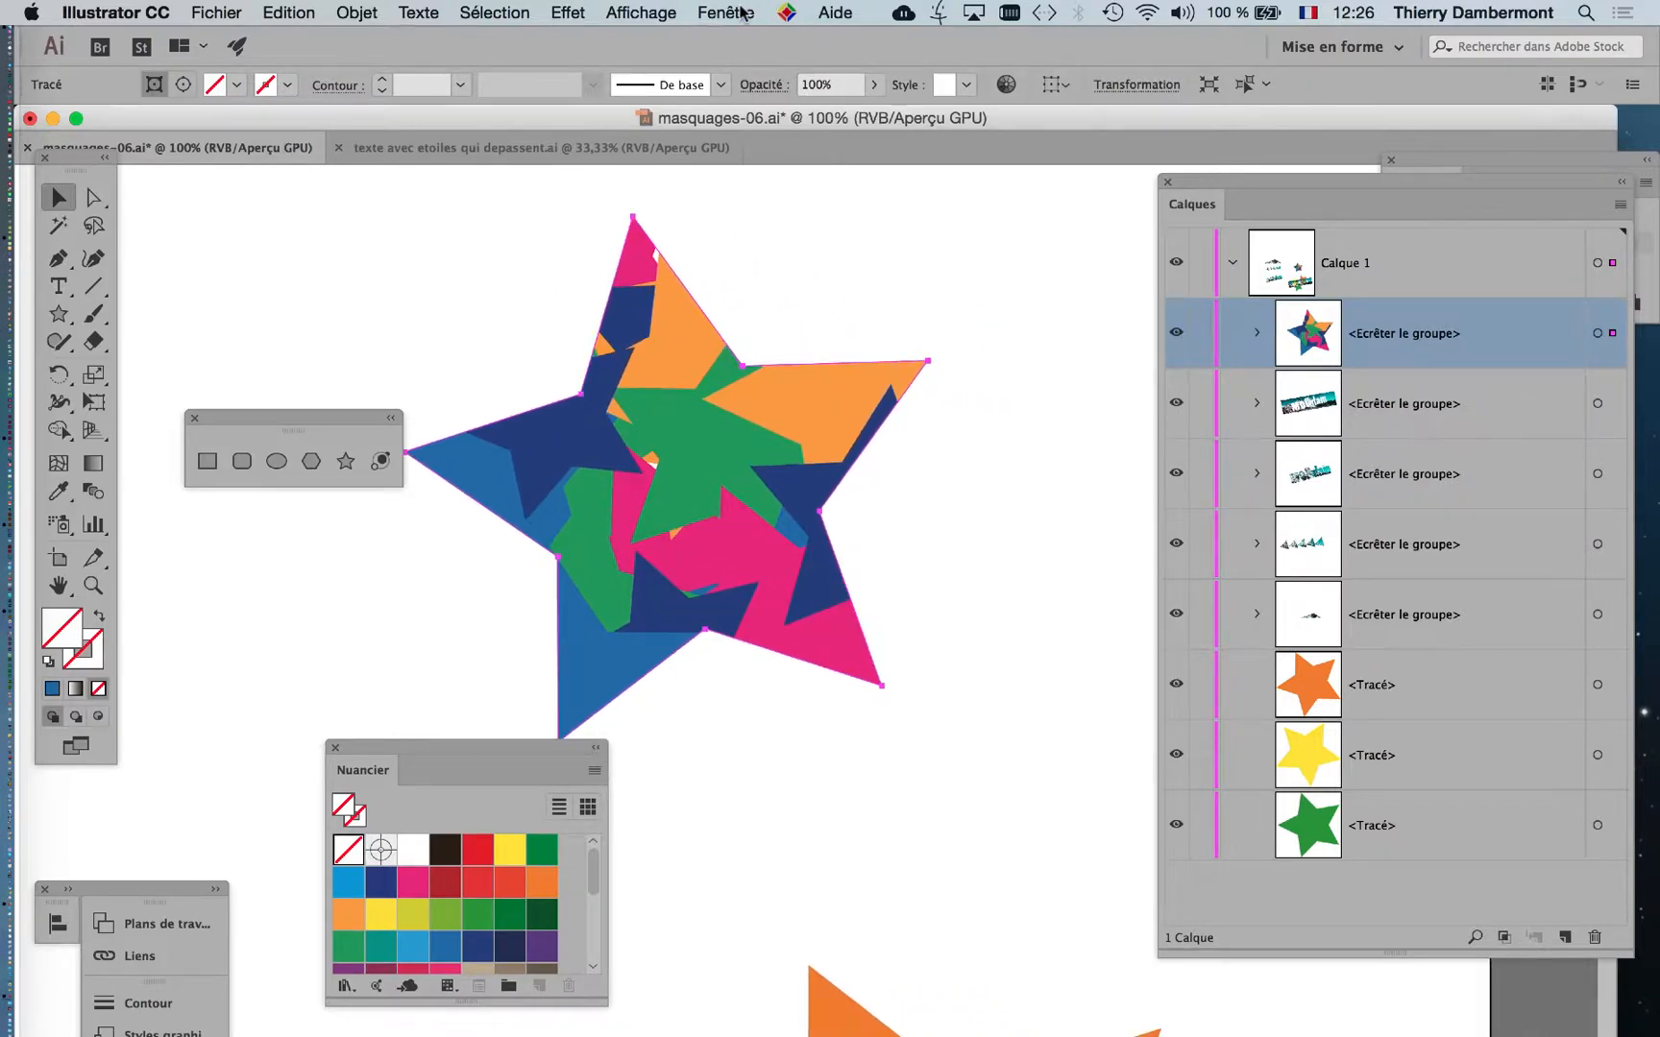
left_click(741, 10)
left_click(394, 125)
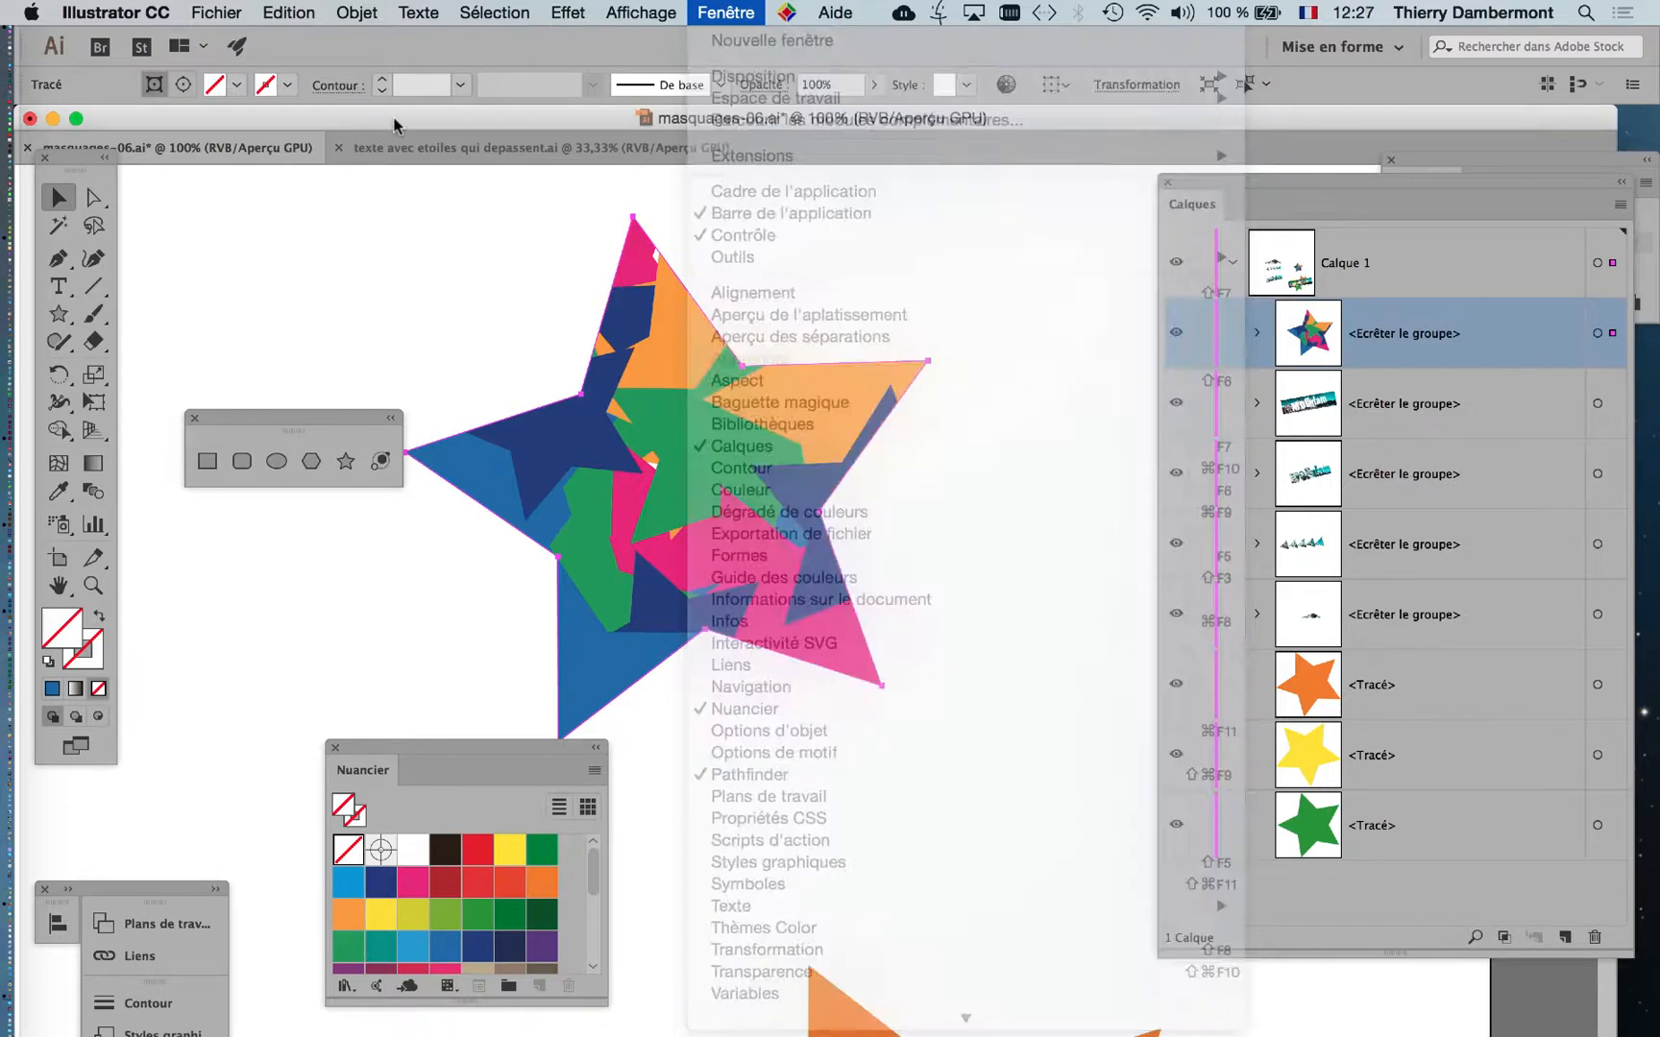
Reselect the clipped star as a whole group and switch to editing its contents.
left_click(1029, 378)
left_click(790, 426)
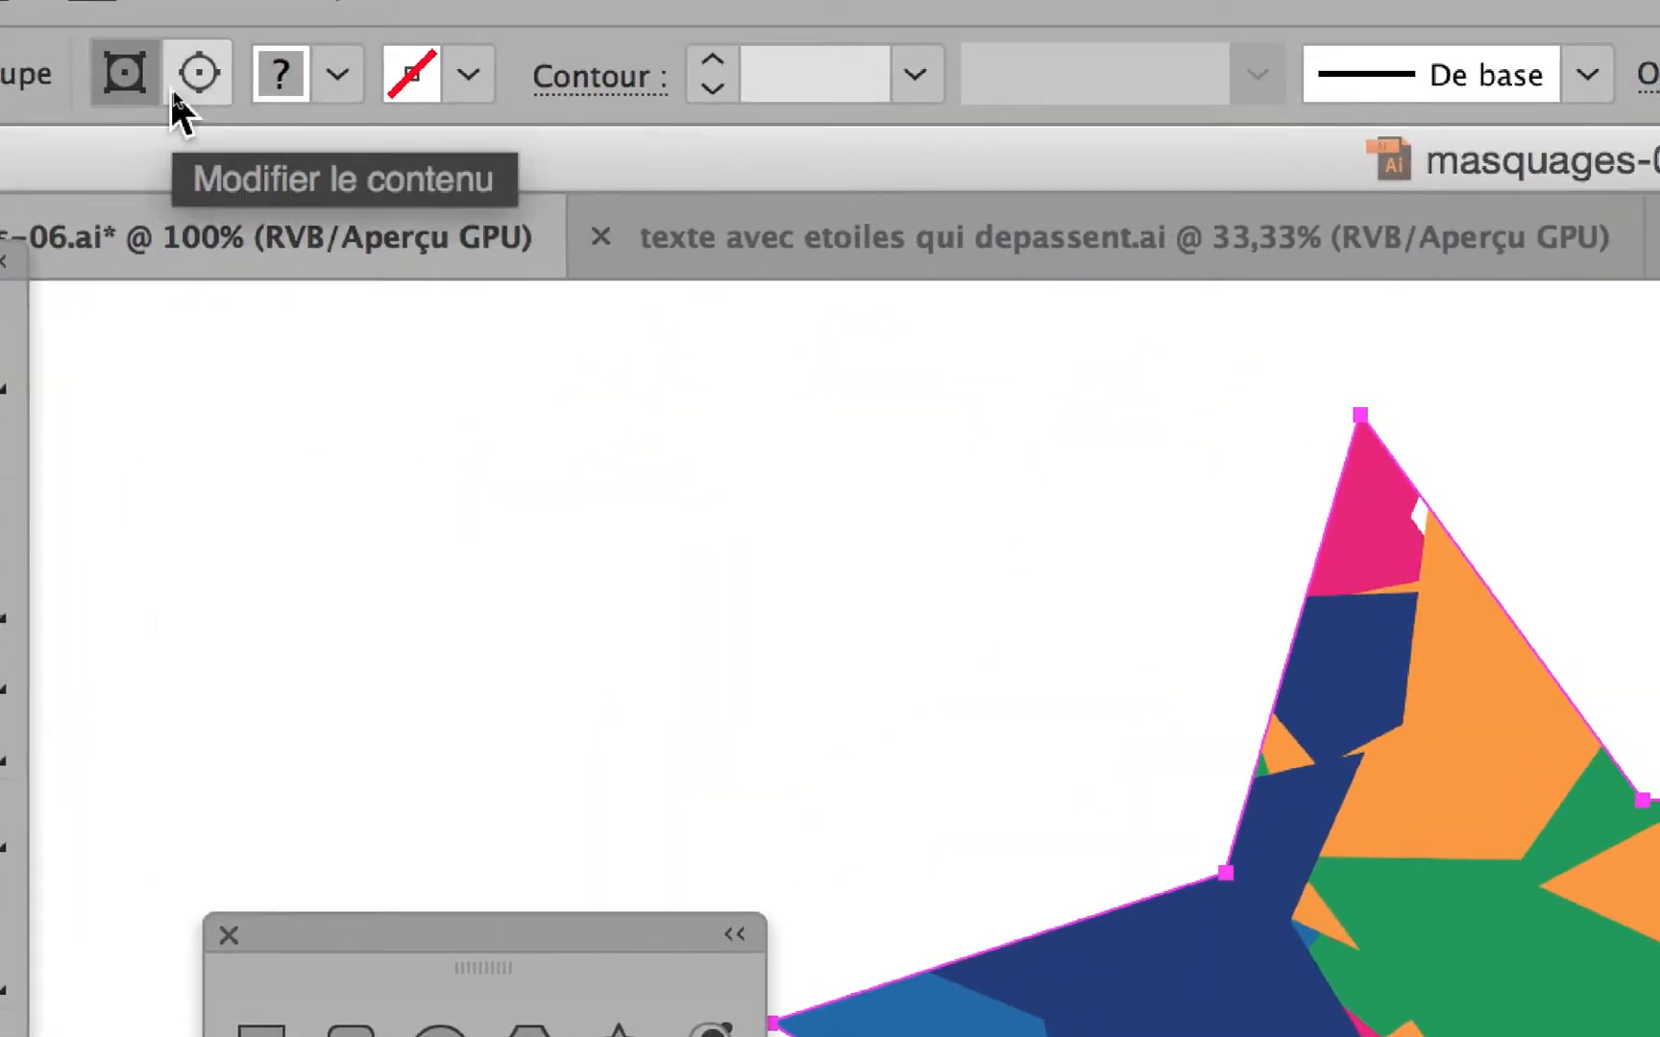
left_click(172, 92)
left_click(125, 75)
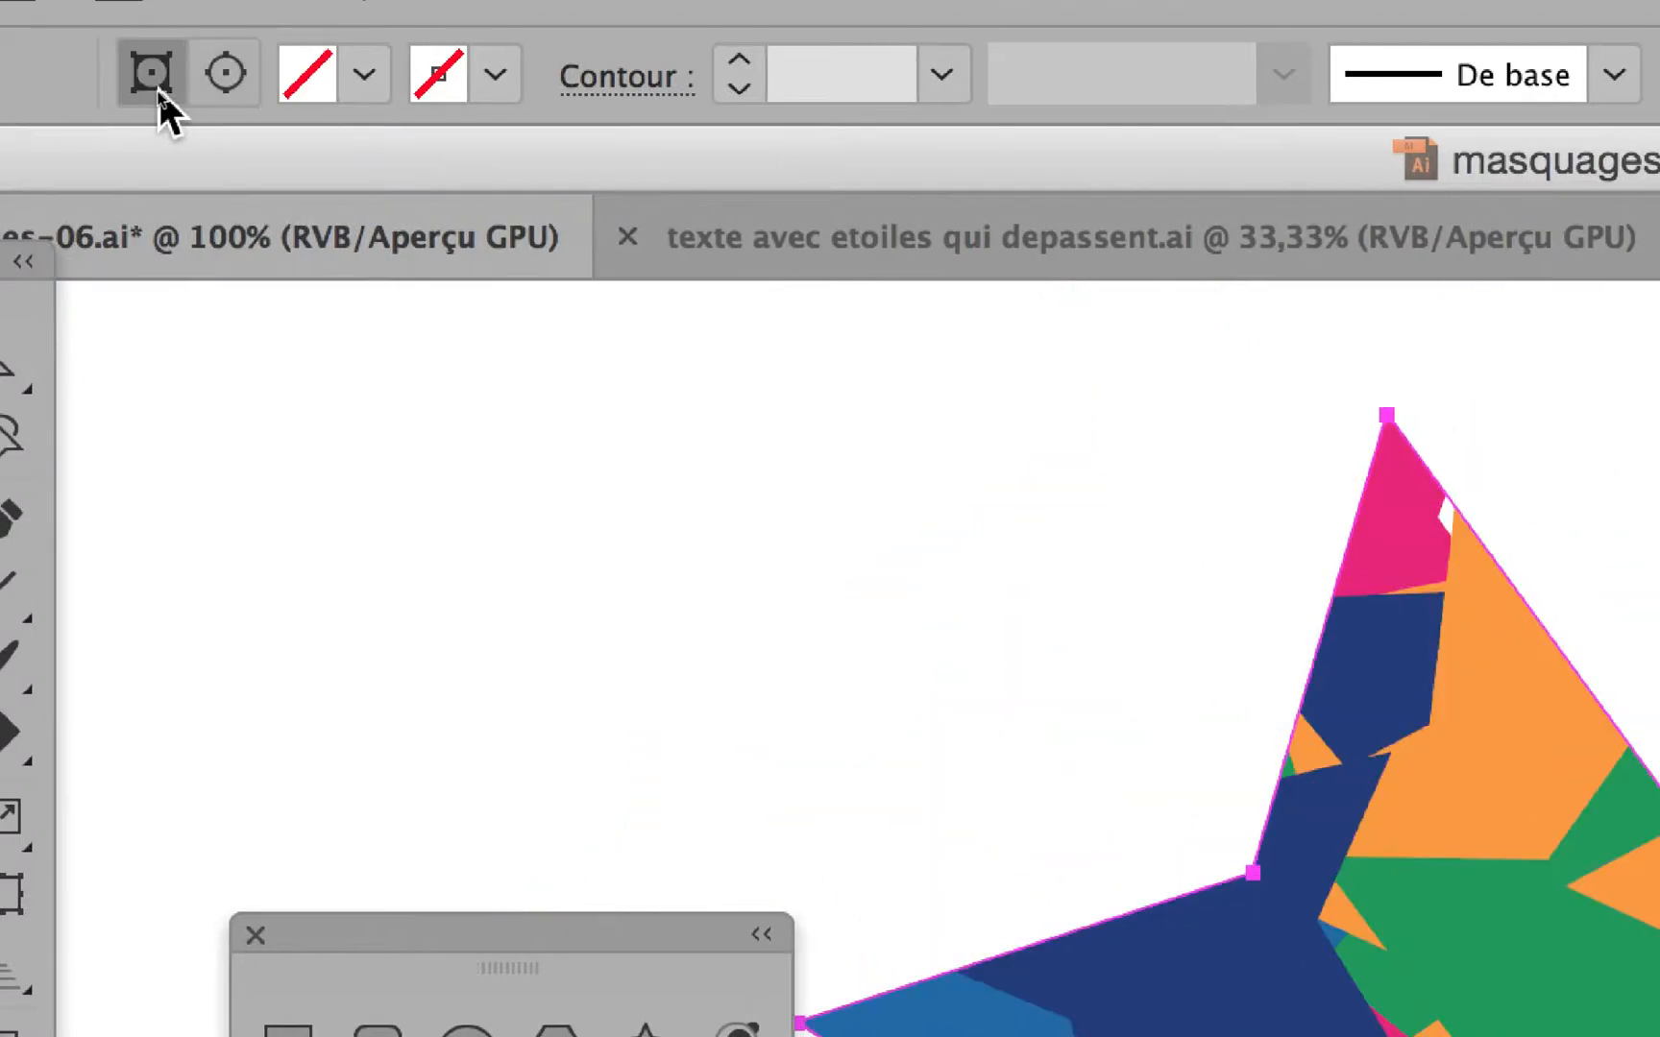
left_click(204, 85)
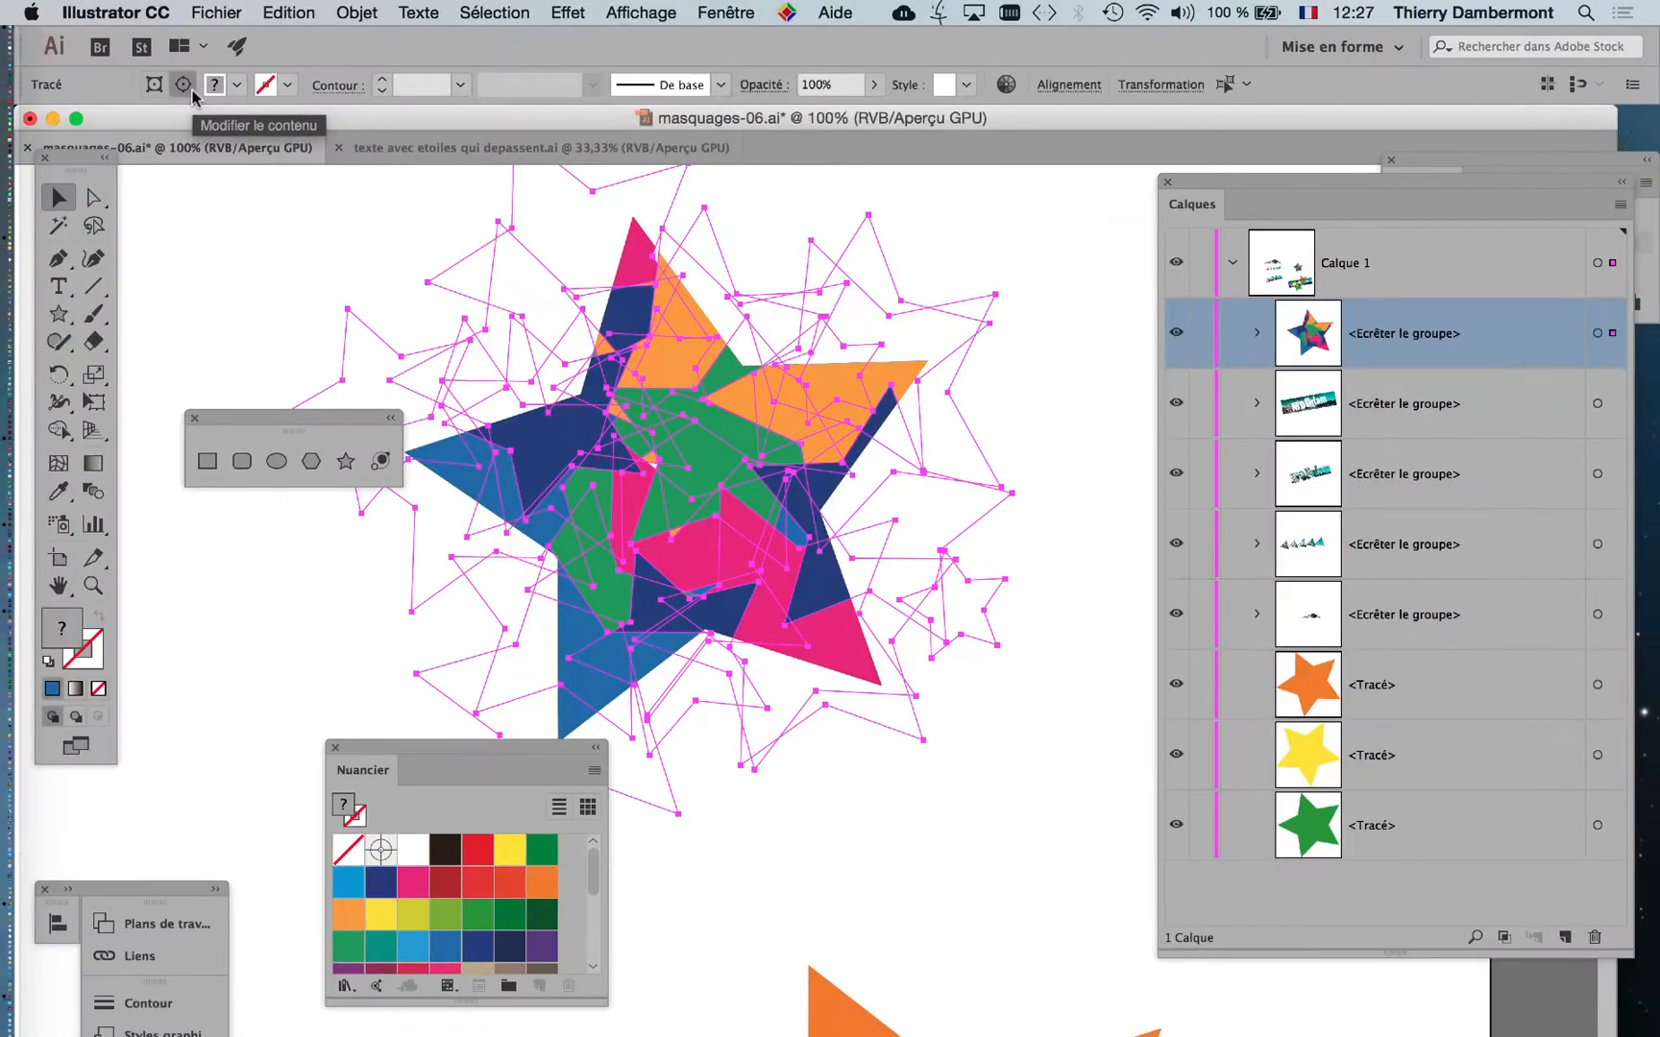
Apply a white stroke to all the stars inside the clipping mask.
left_click_drag(77, 165, 972, 177)
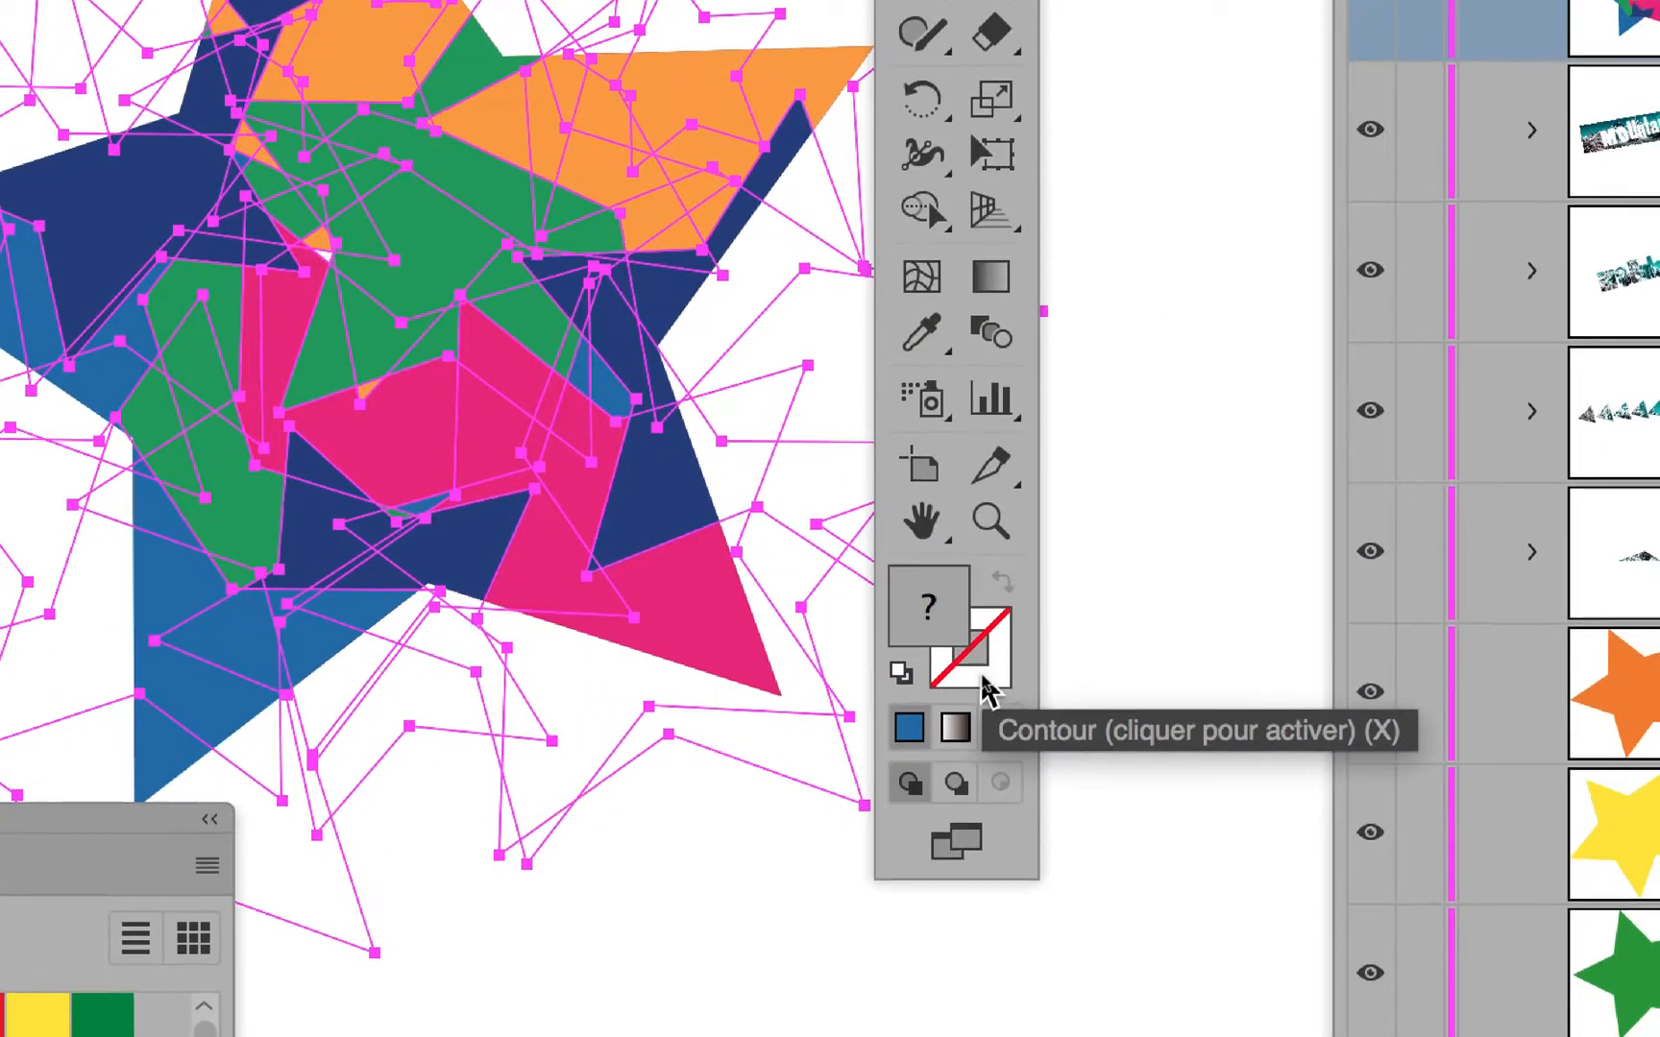
left_click(983, 678)
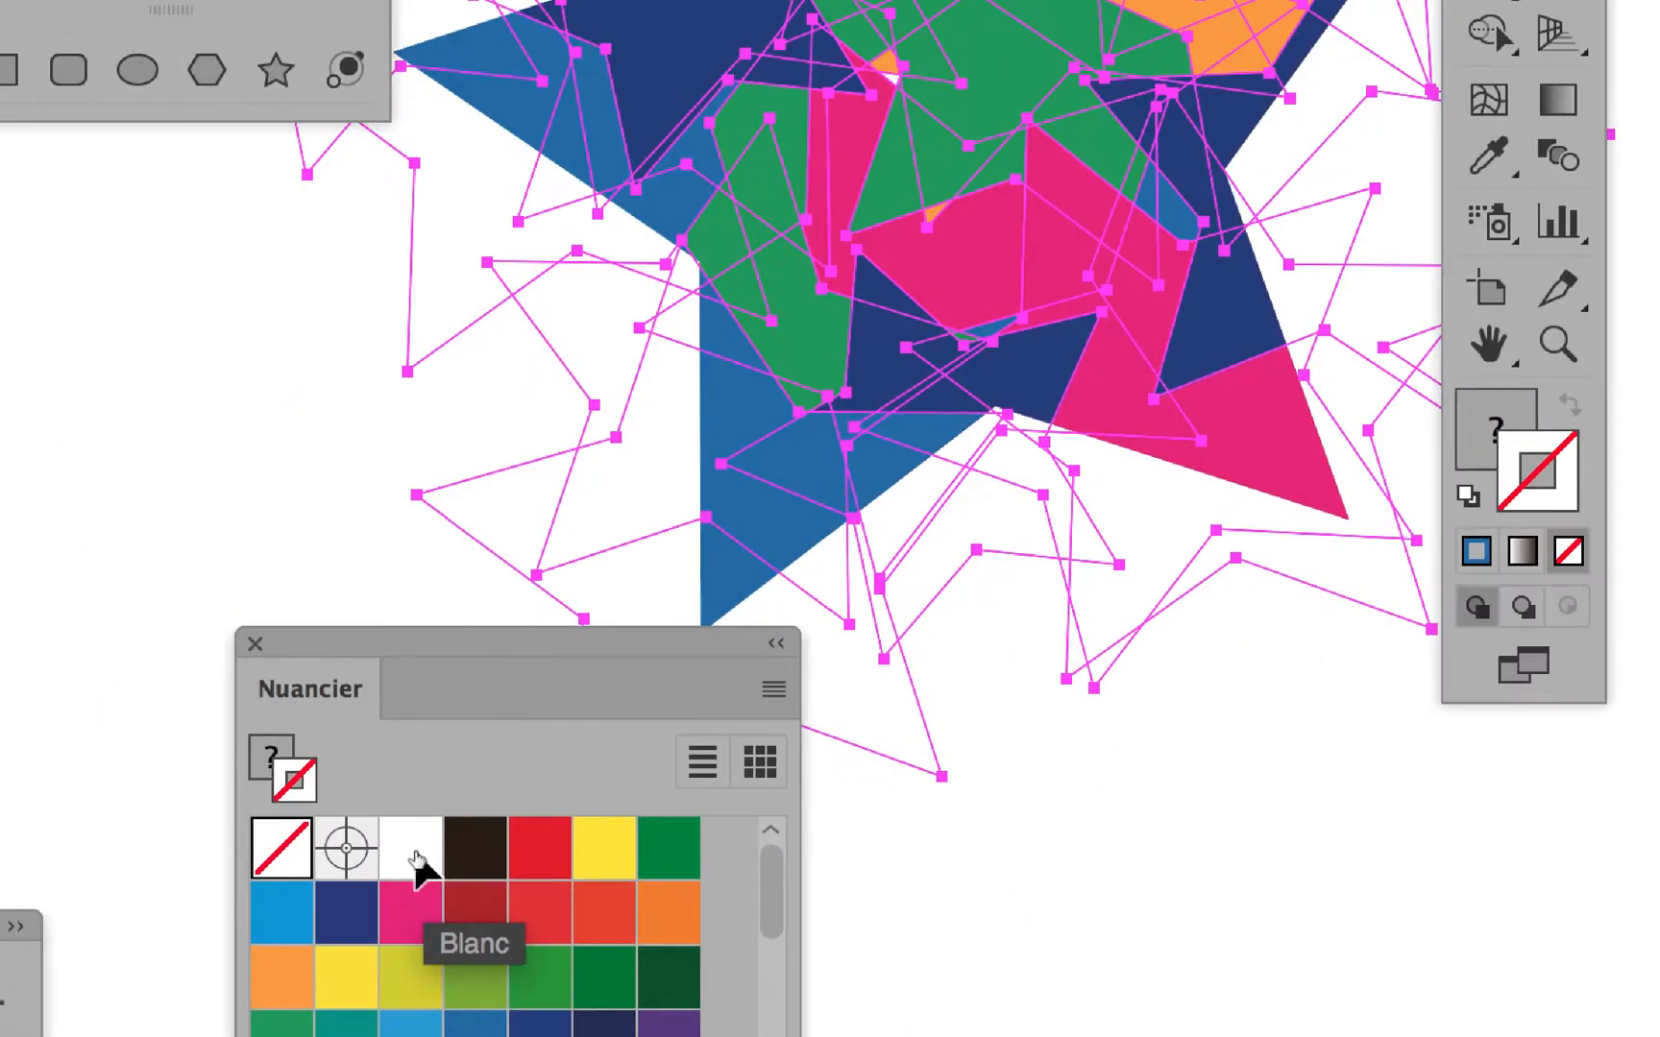
left_click(416, 858)
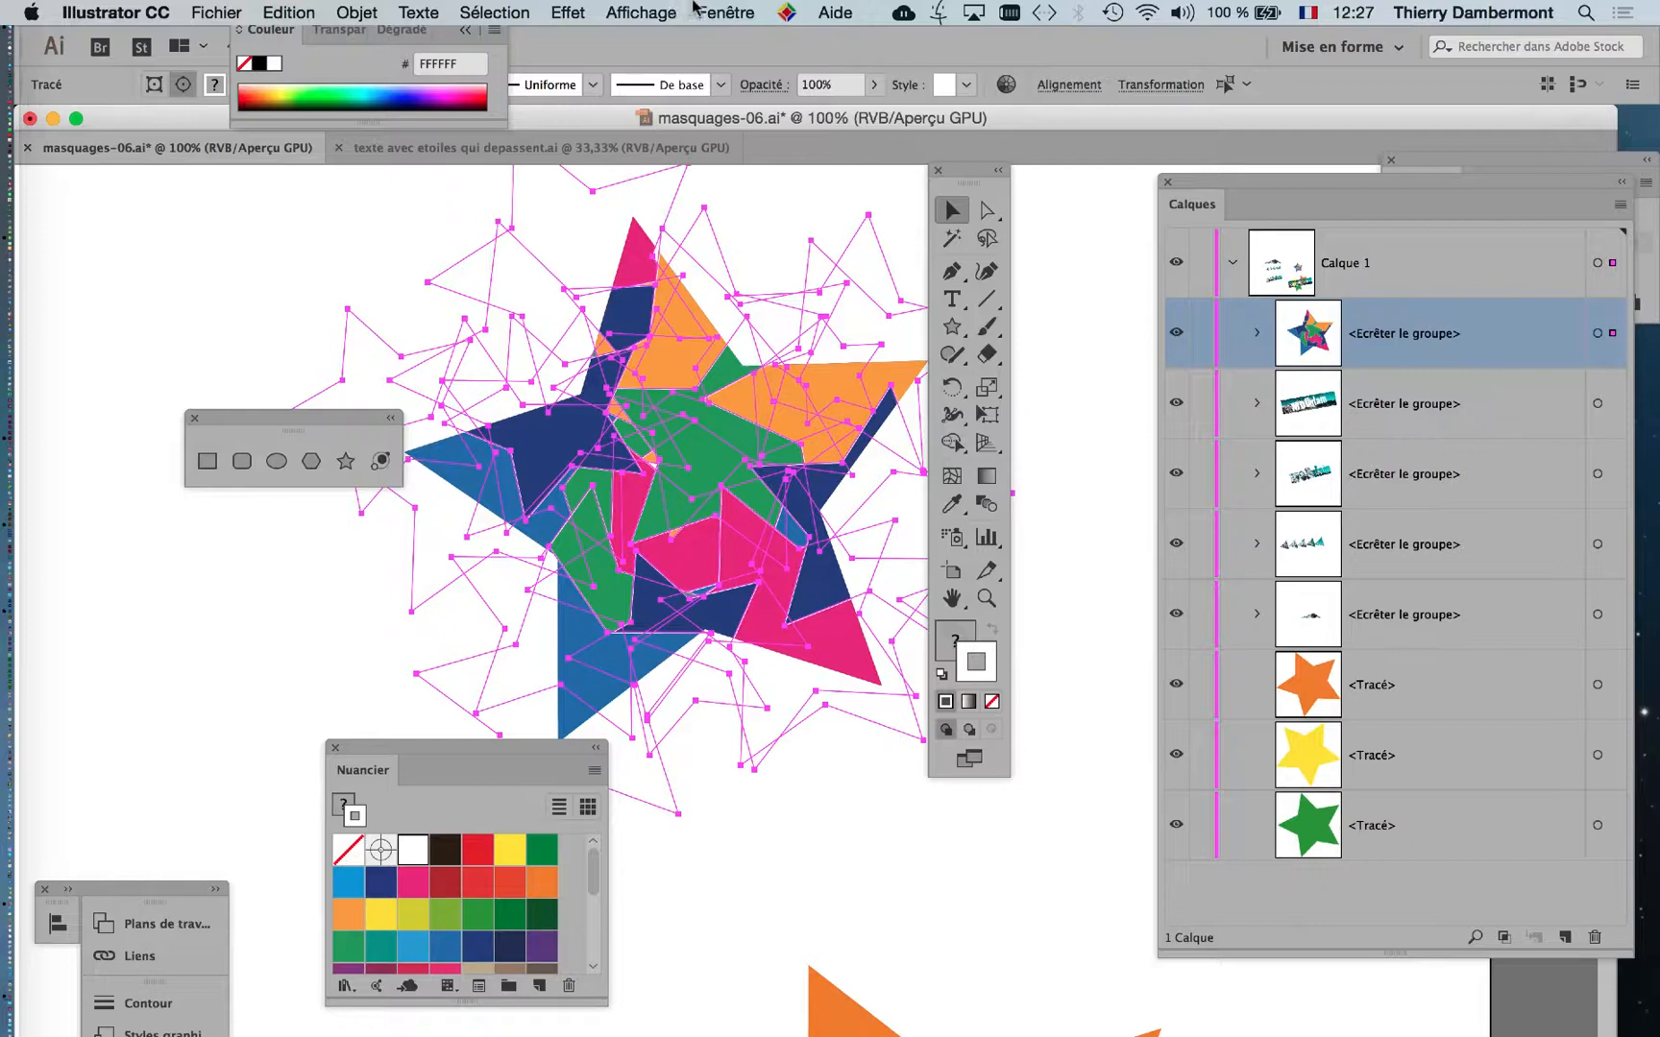
Set the white stroke weight of the stars inside the clipping mask to 4 pt, and deselect them.
left_click(699, 12)
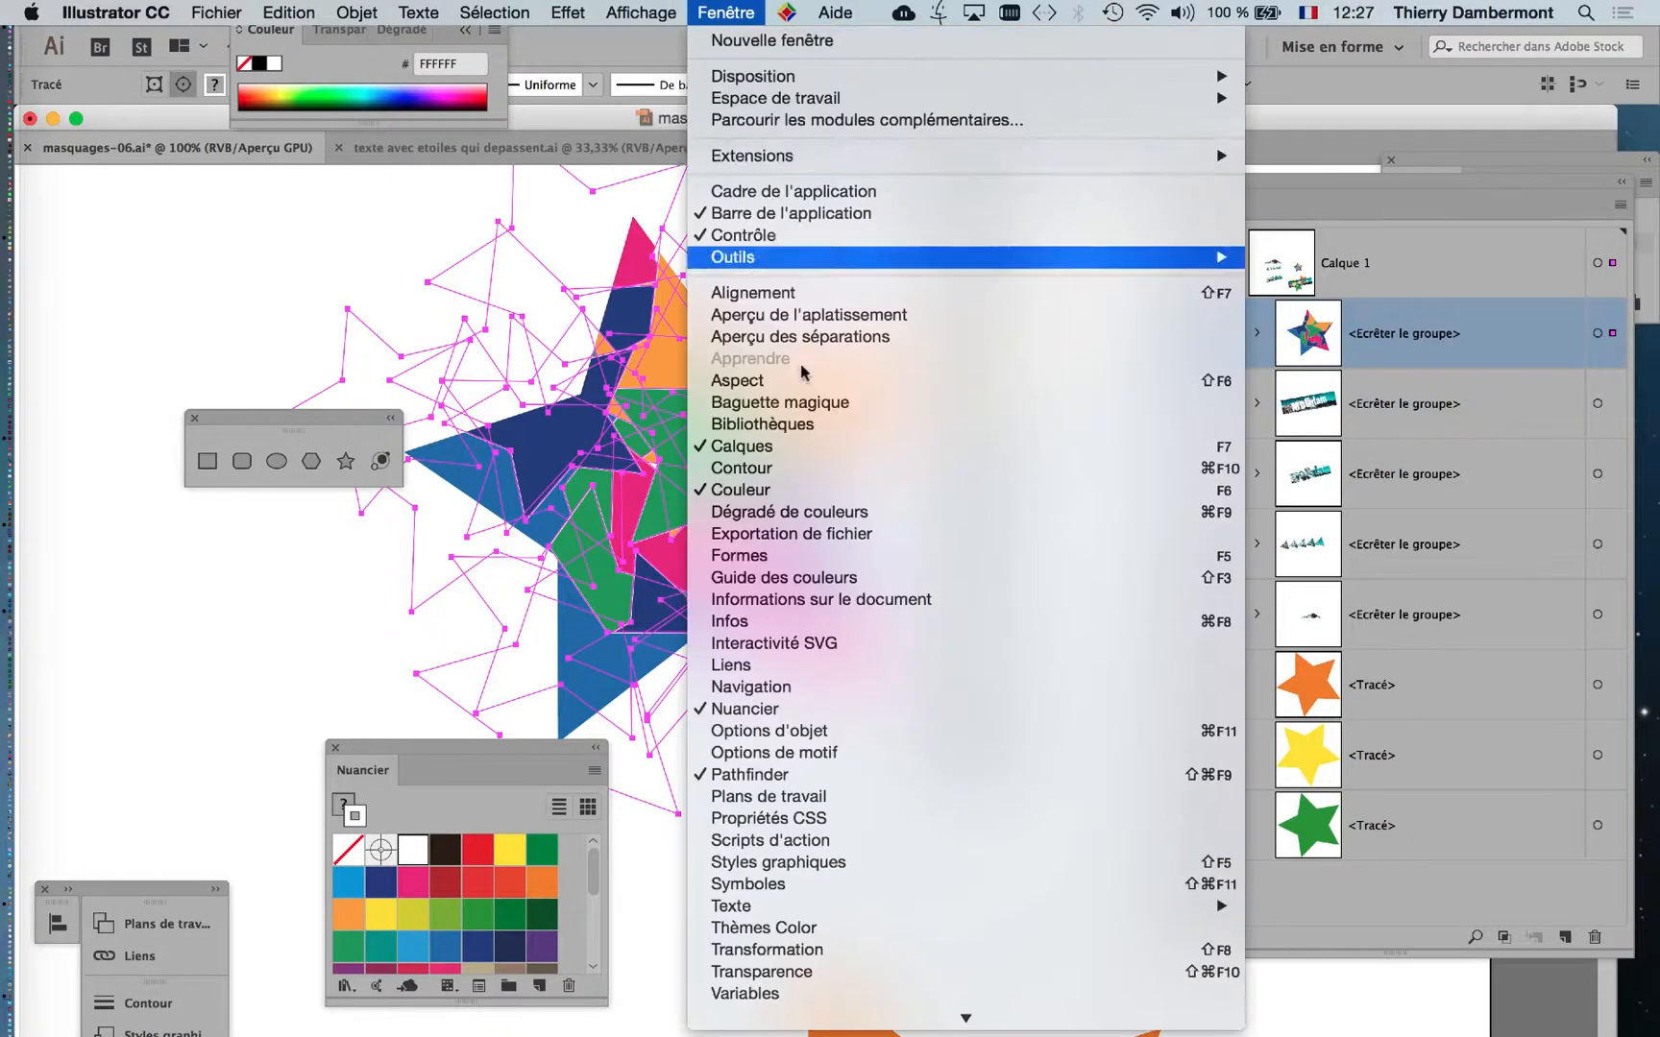
left_click(749, 463)
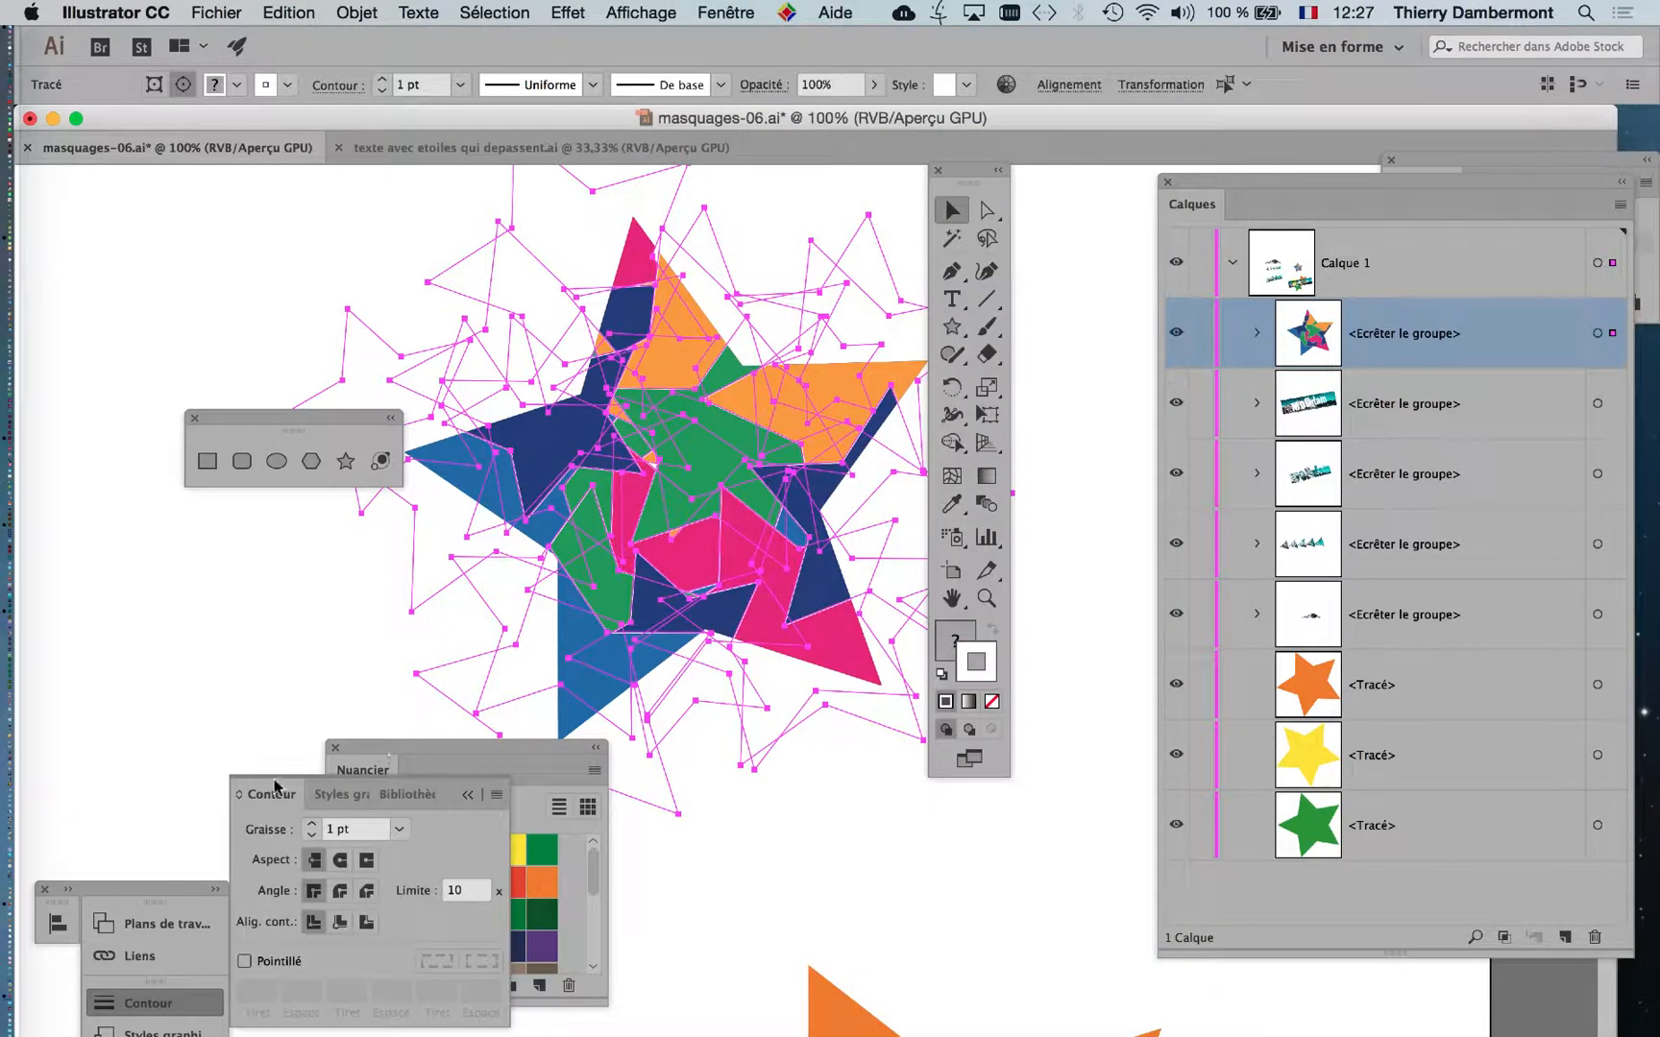
left_click_drag(277, 794, 231, 363)
left_click(193, 420)
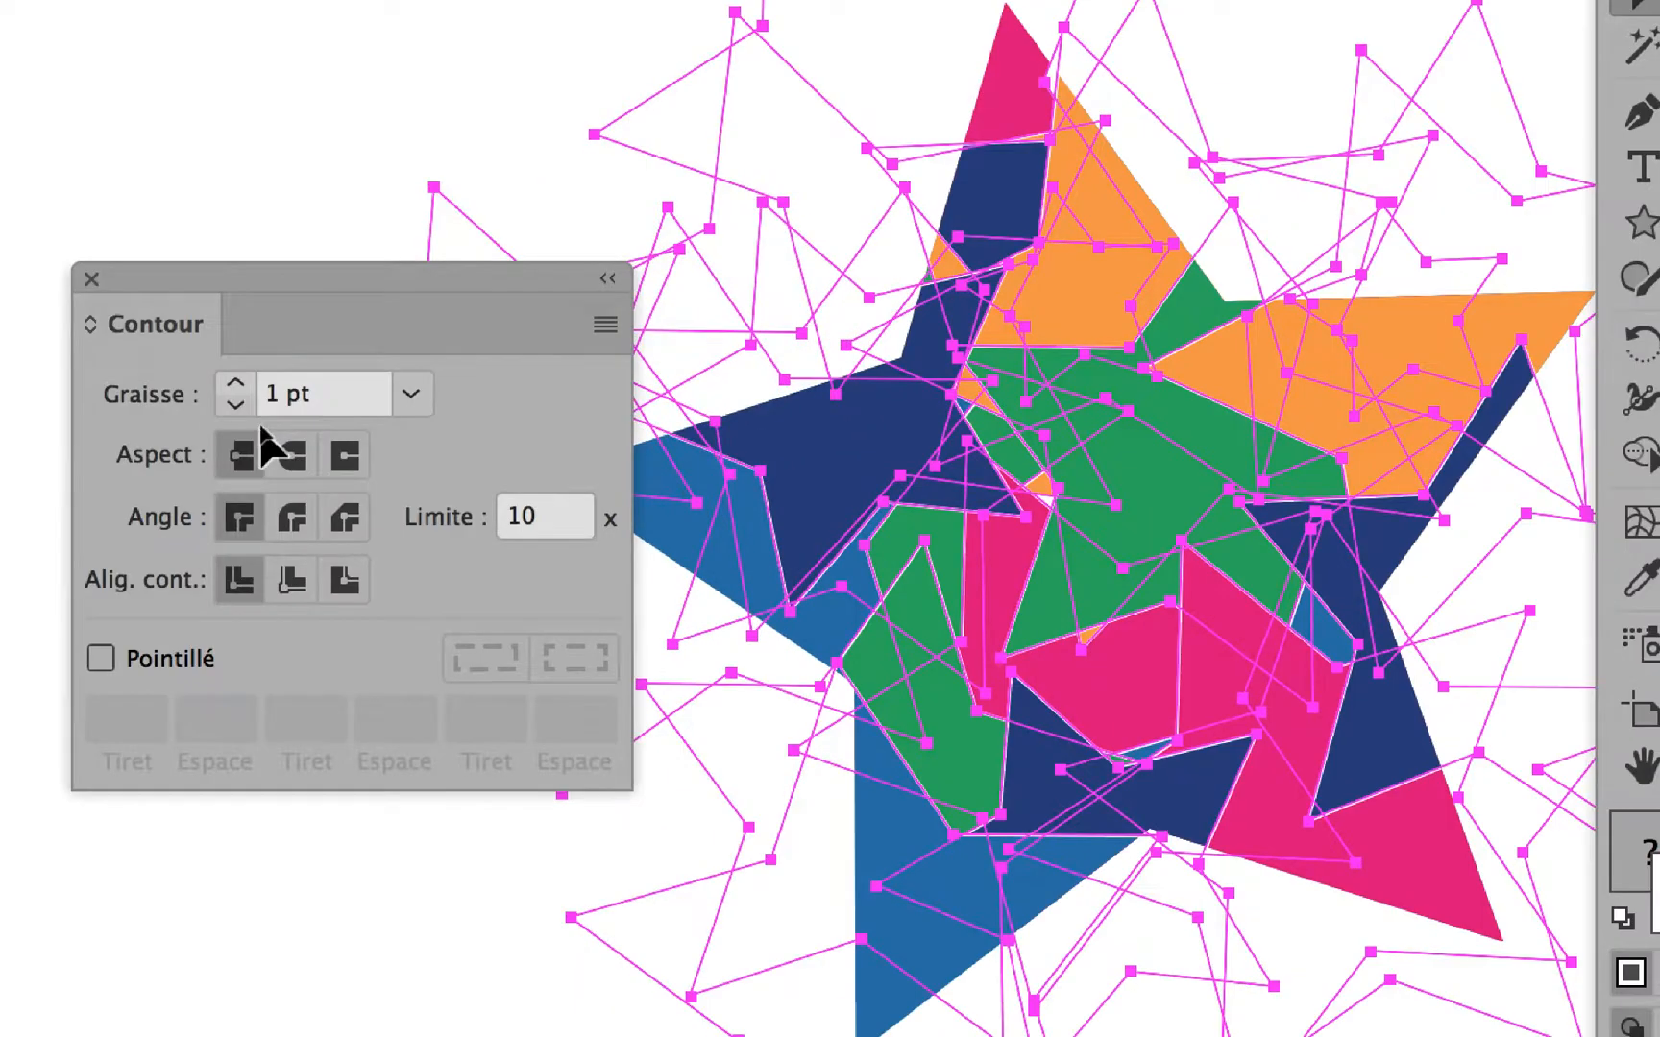
left_click(235, 383)
left_click(235, 383)
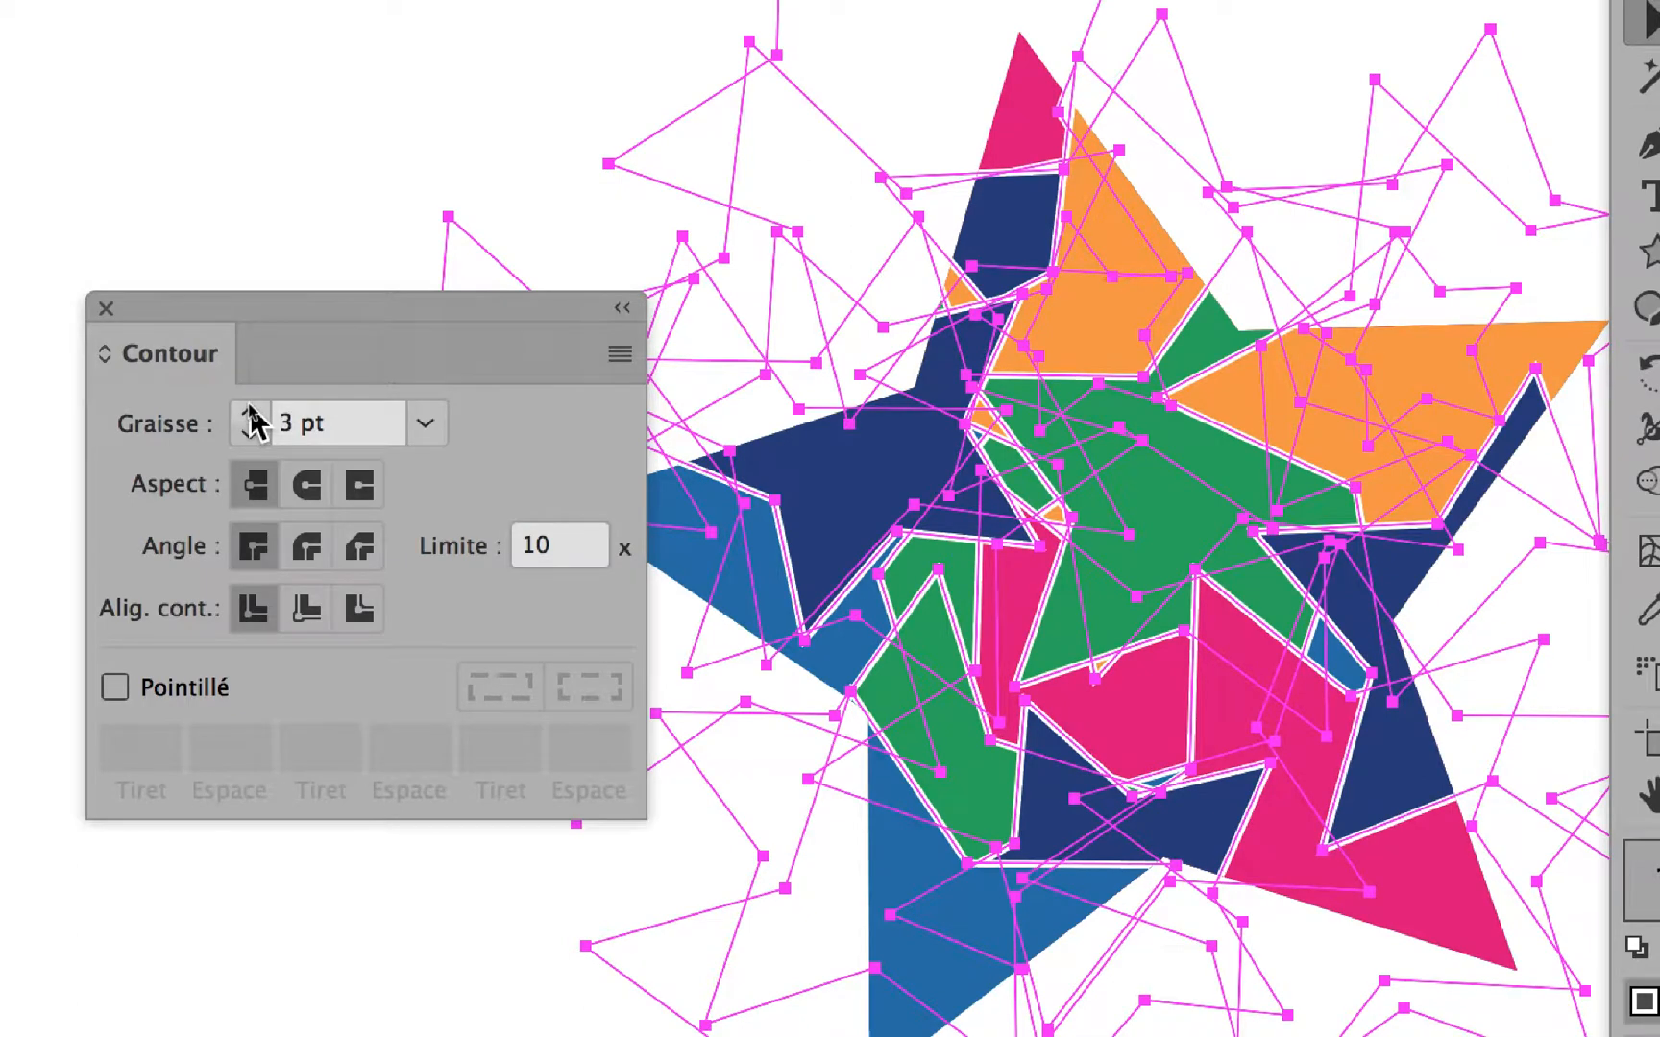
left_click(250, 415)
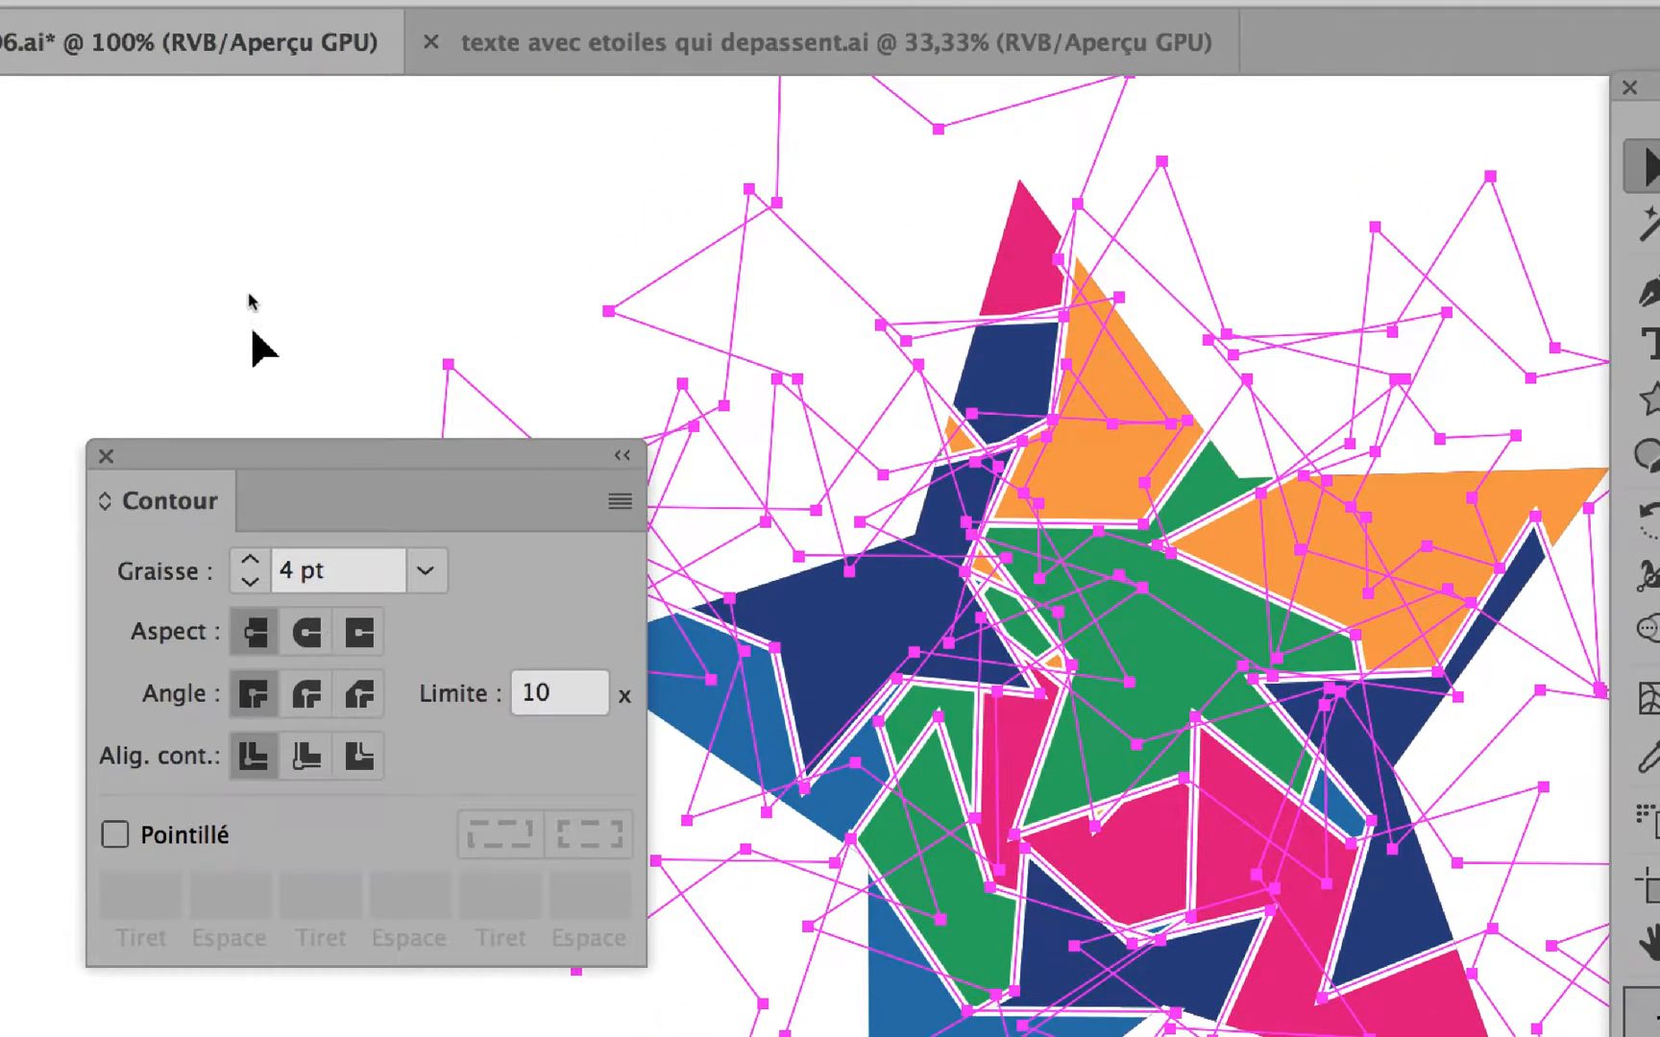
left_click(255, 332)
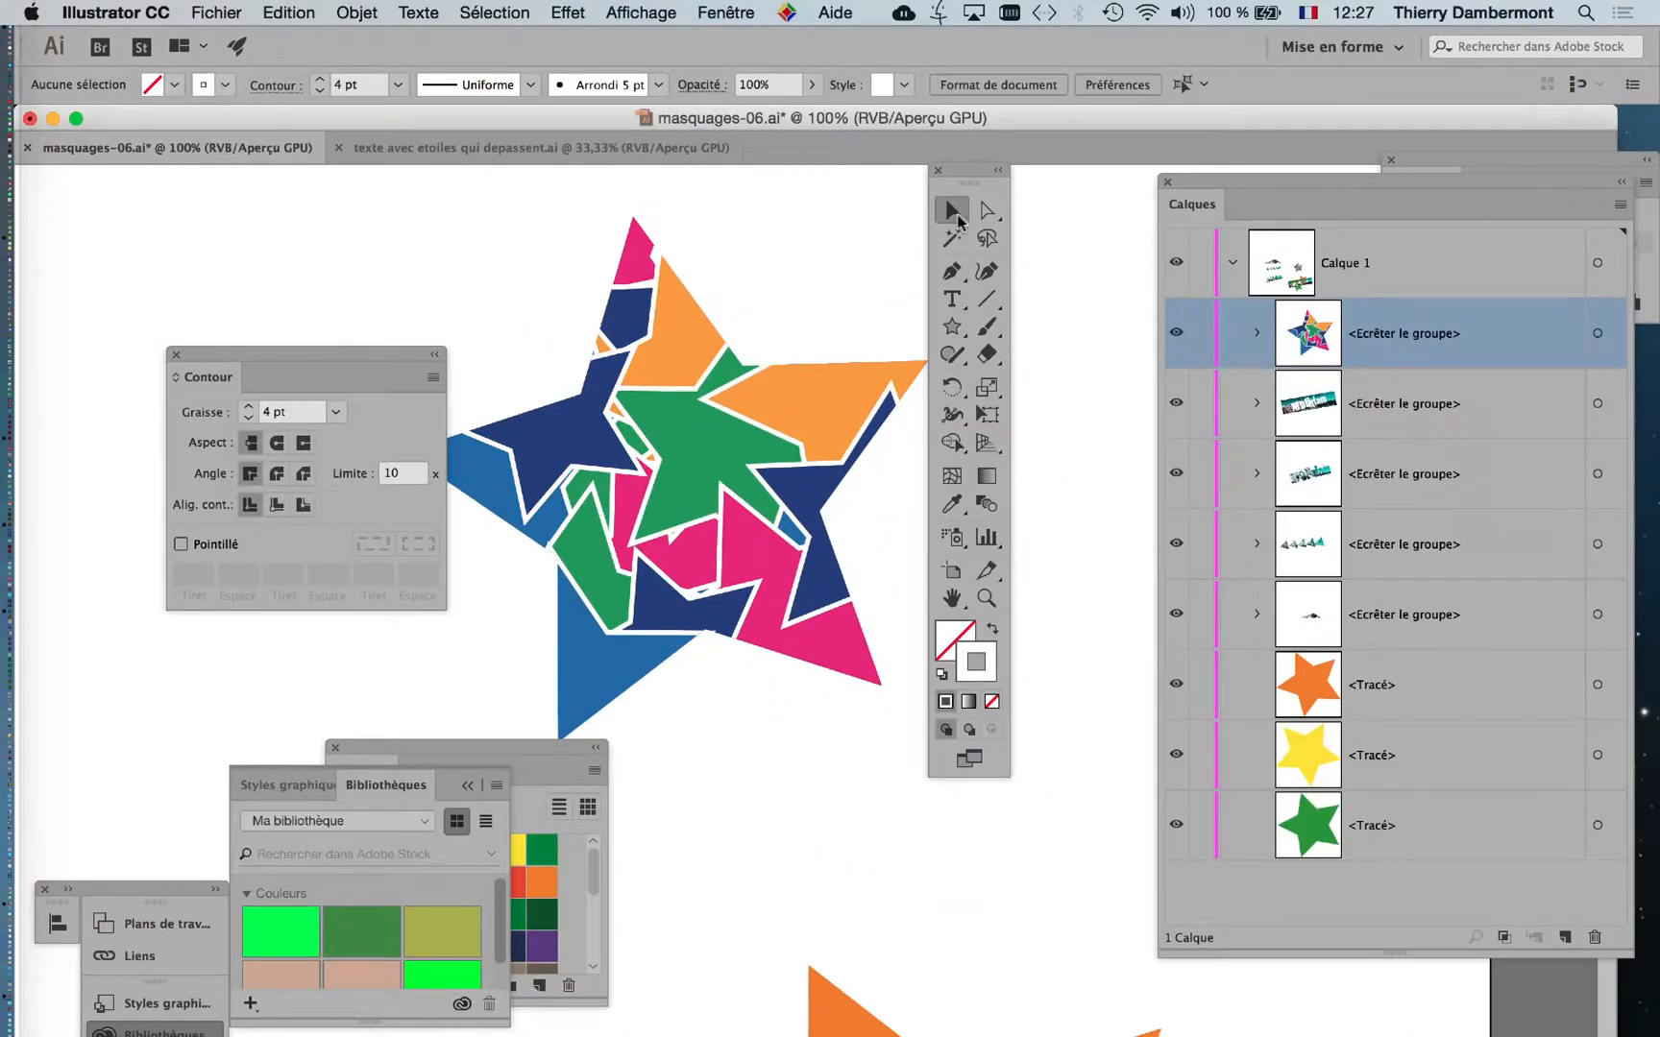
Activate the Group Selection tool and float its tool group as a separate palette beside the multicoloured star.
left_click_drag(974, 179, 538, 251)
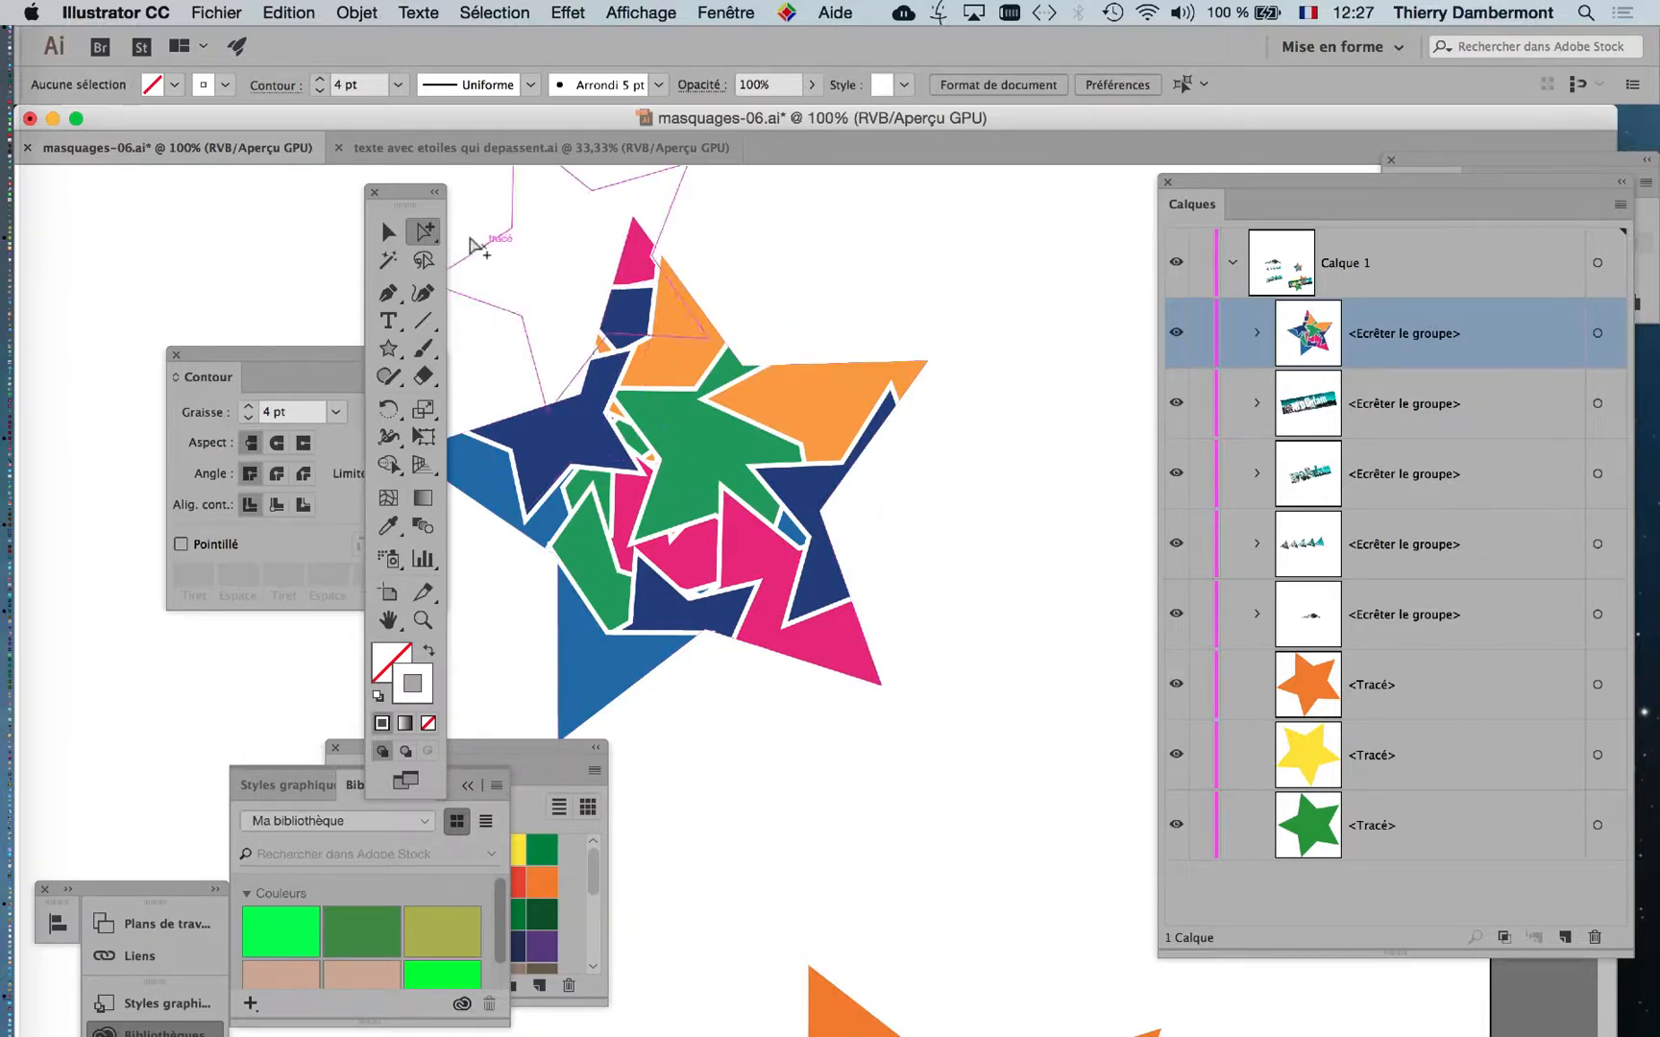
left_click_drag(425, 231, 528, 258)
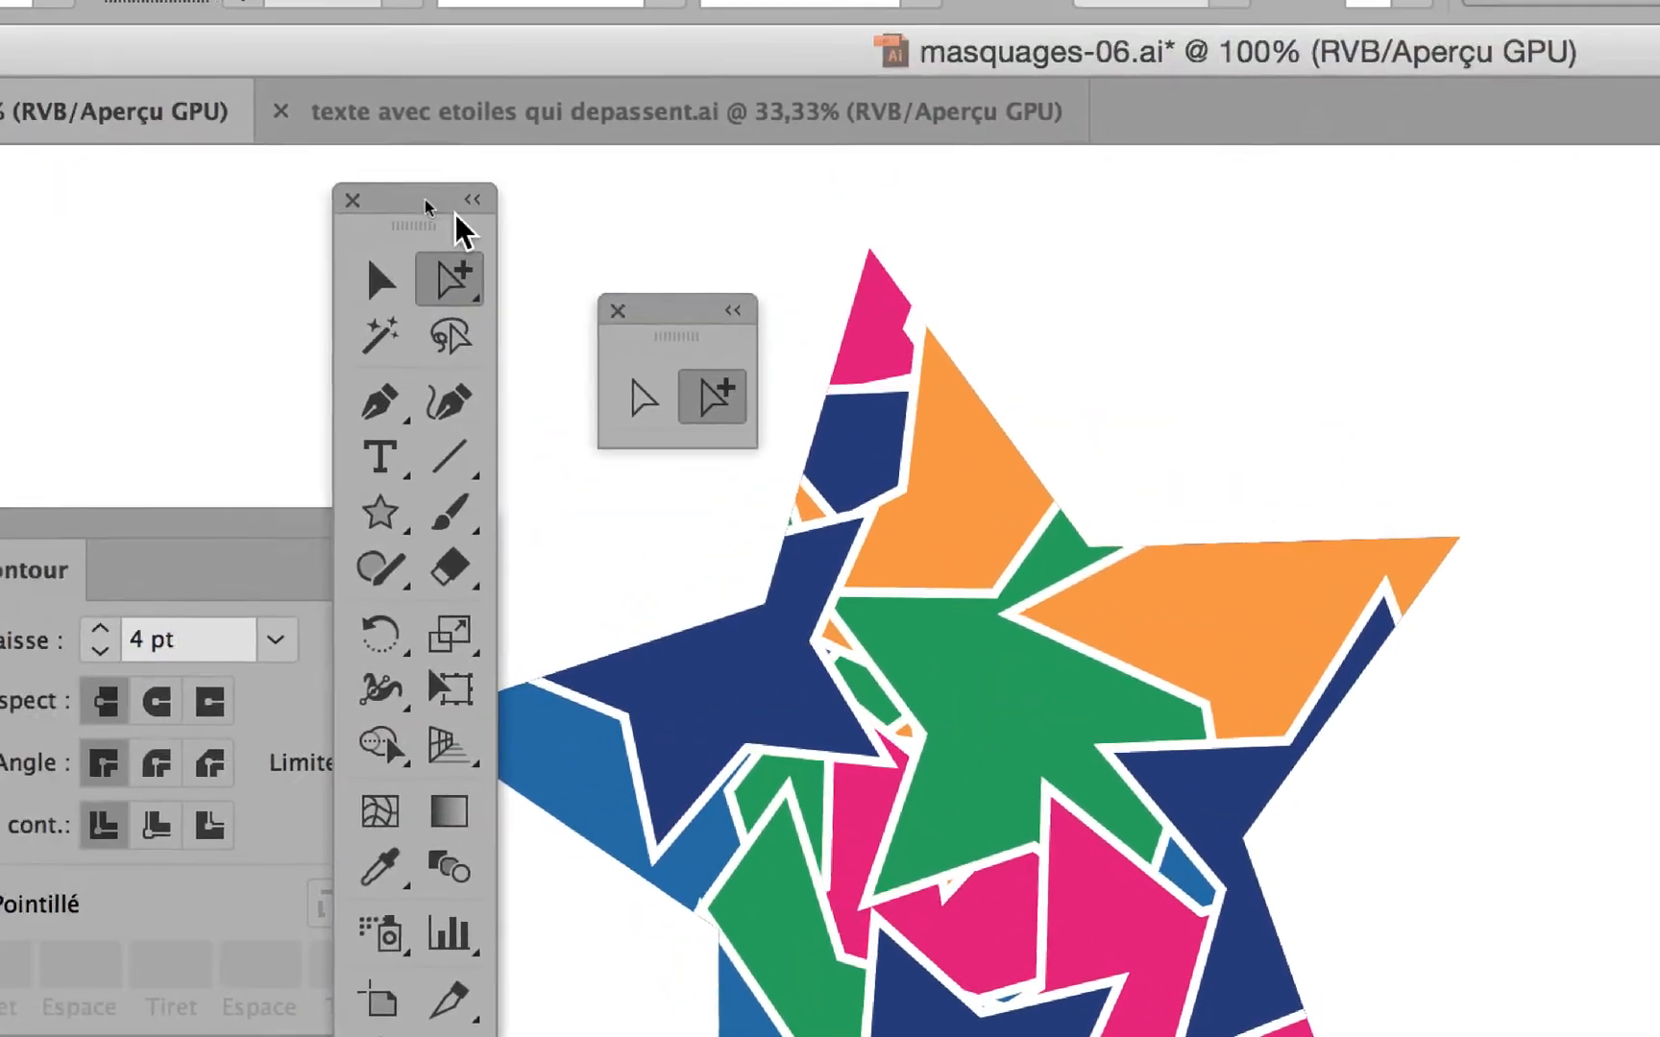
left_click_drag(302, 167, 214, 241)
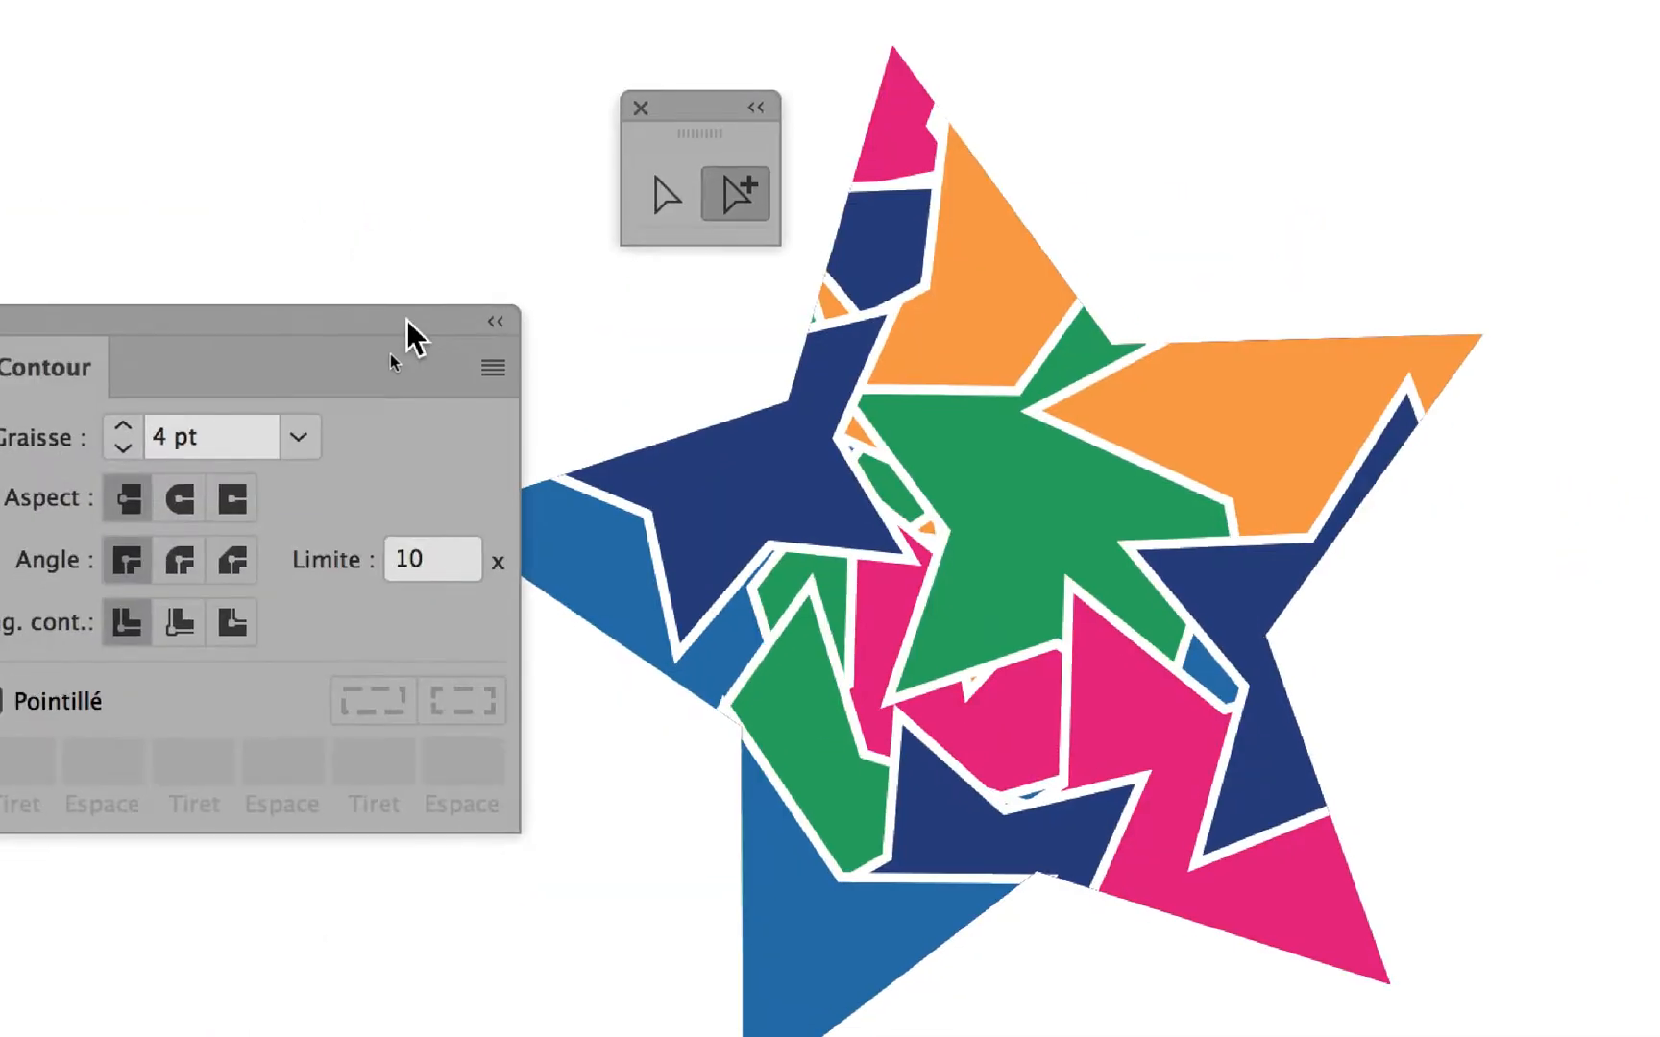
left_click_drag(780, 479, 561, 317)
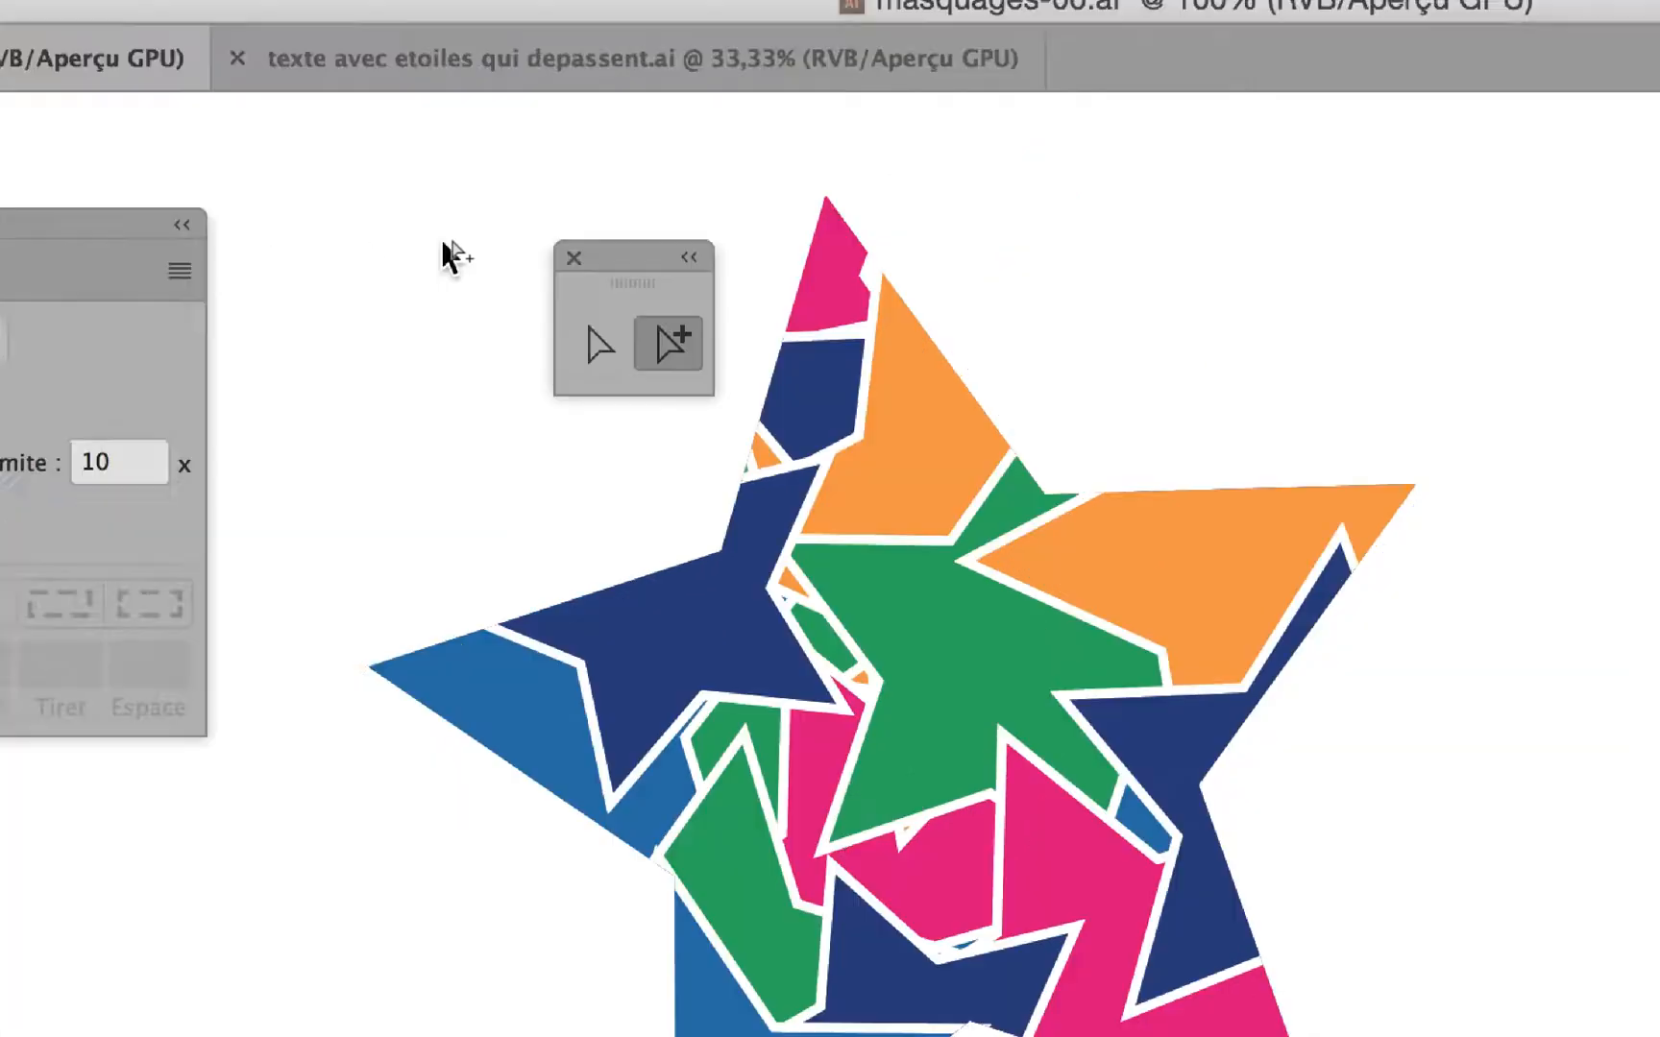
left_click_drag(836, 216, 1089, 216)
left_click_drag(741, 248, 1148, 273)
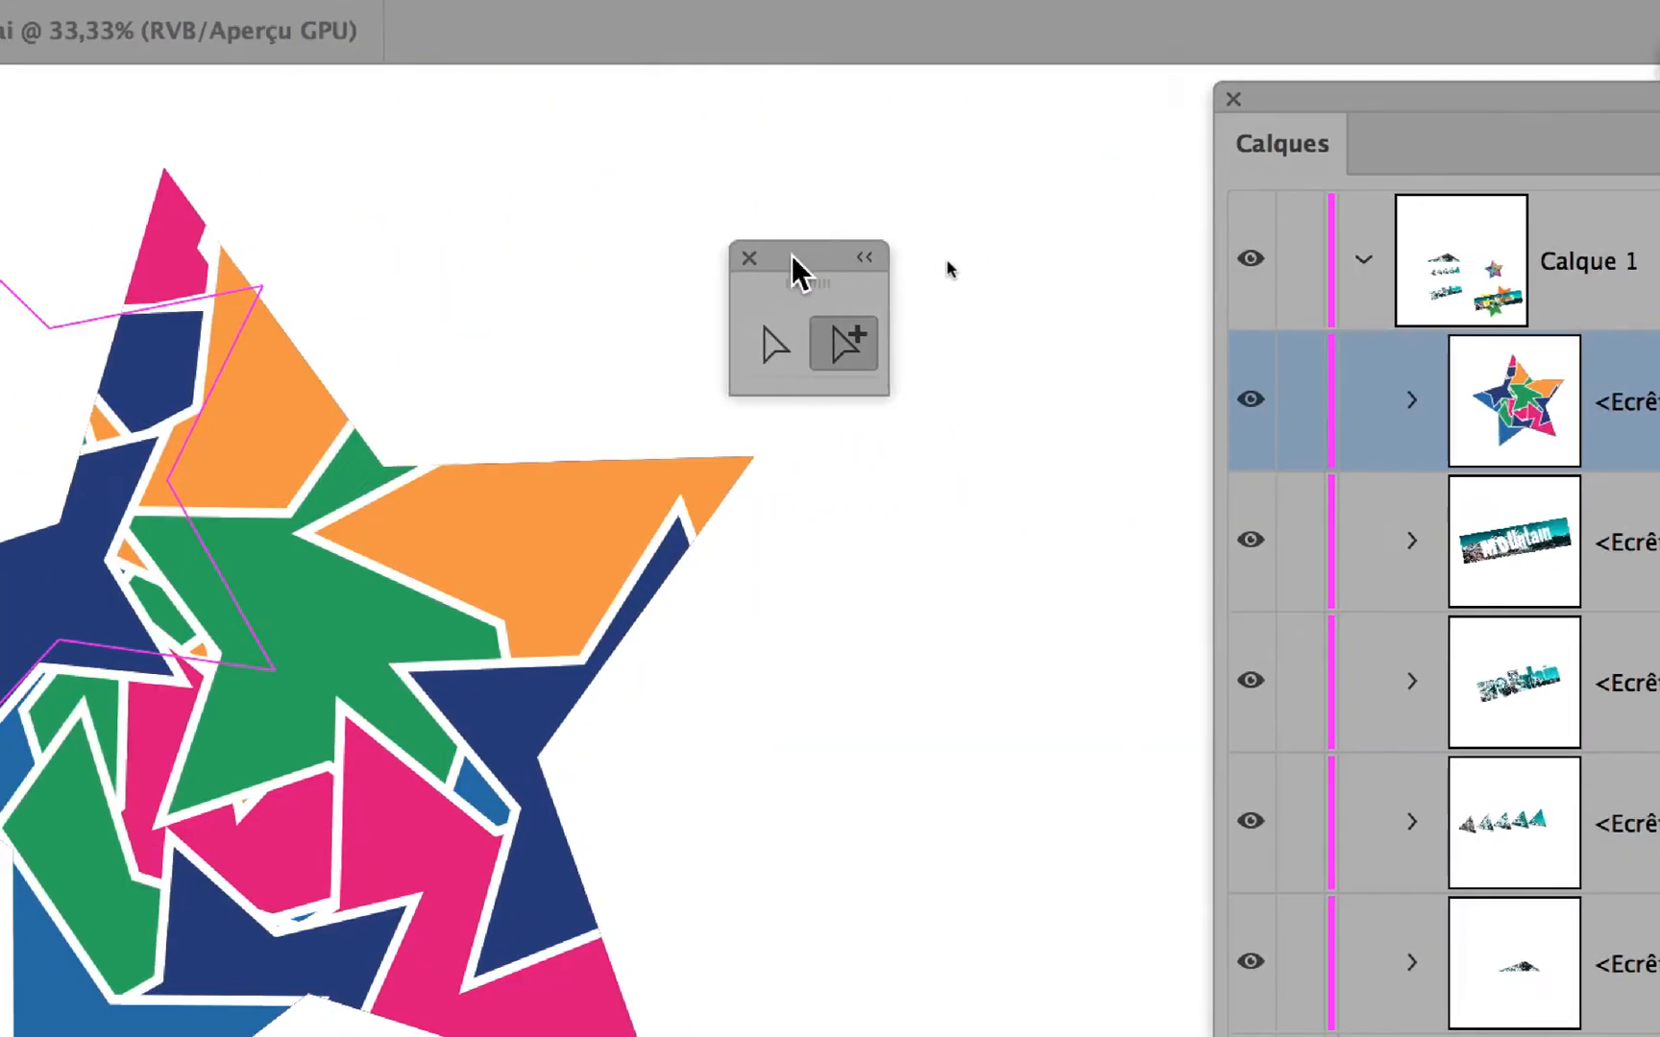
Reposition the orange, central green and two dark blue stars individually inside the clipping mask with the Group Selection tool.
left_click(832, 630)
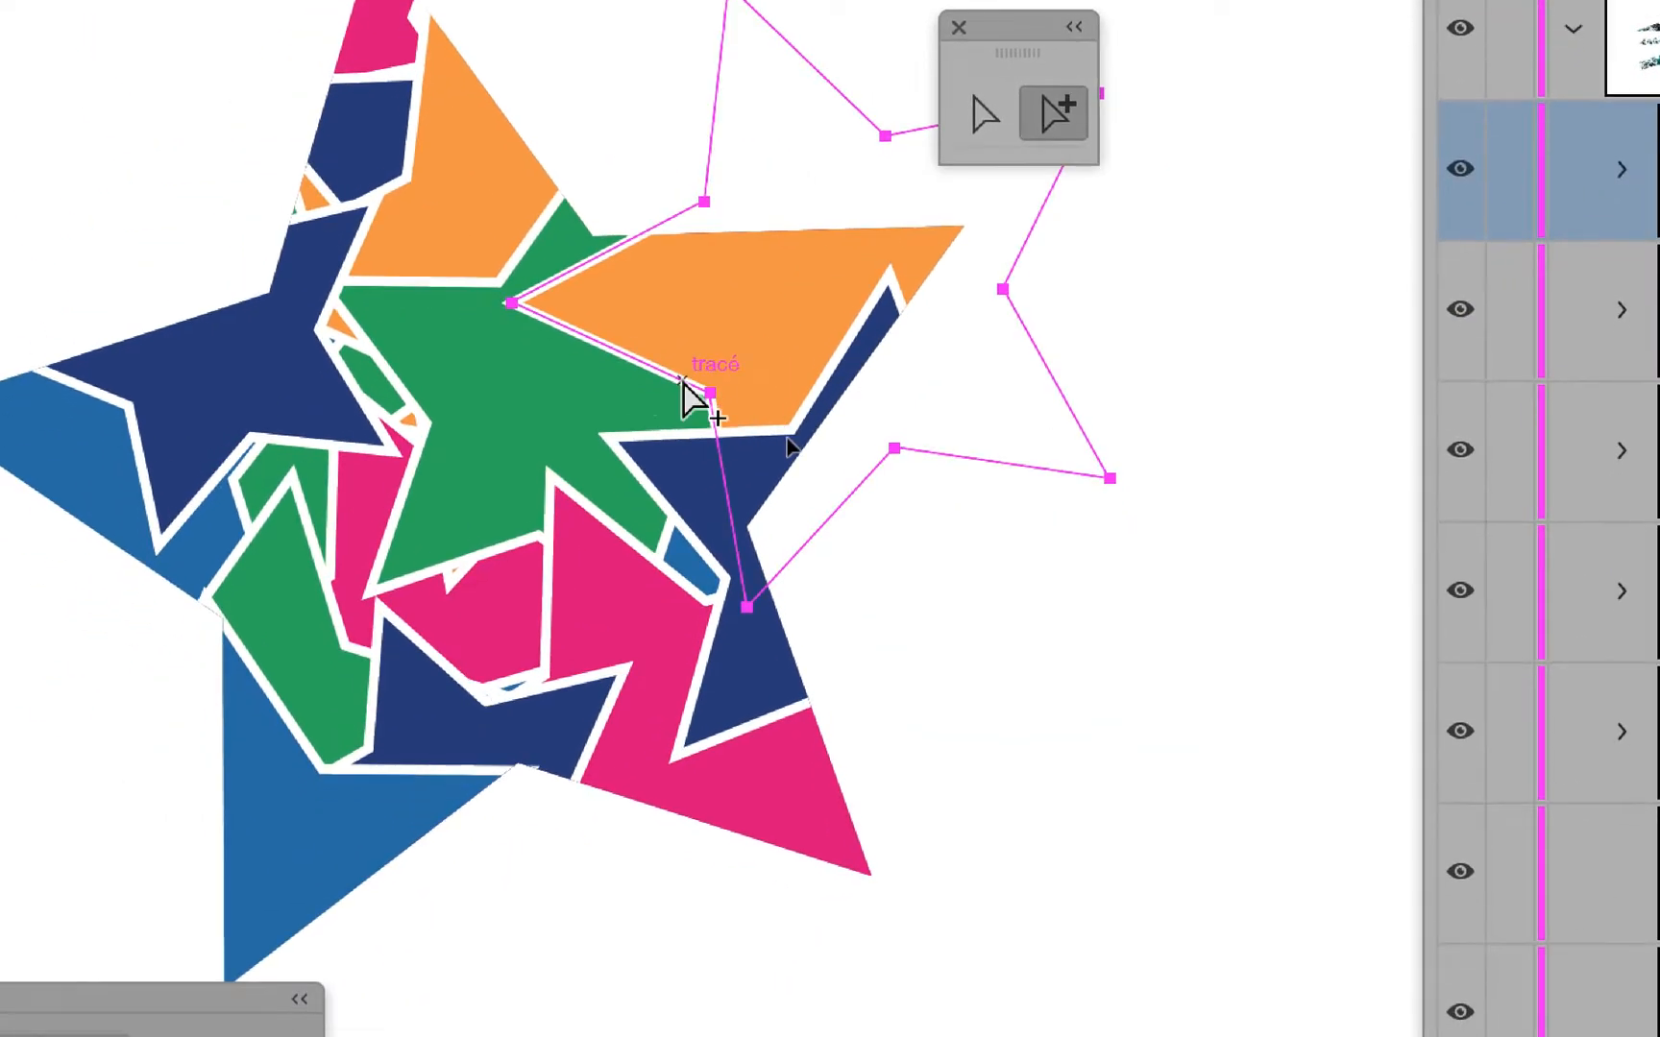
left_click_drag(683, 384, 467, 553)
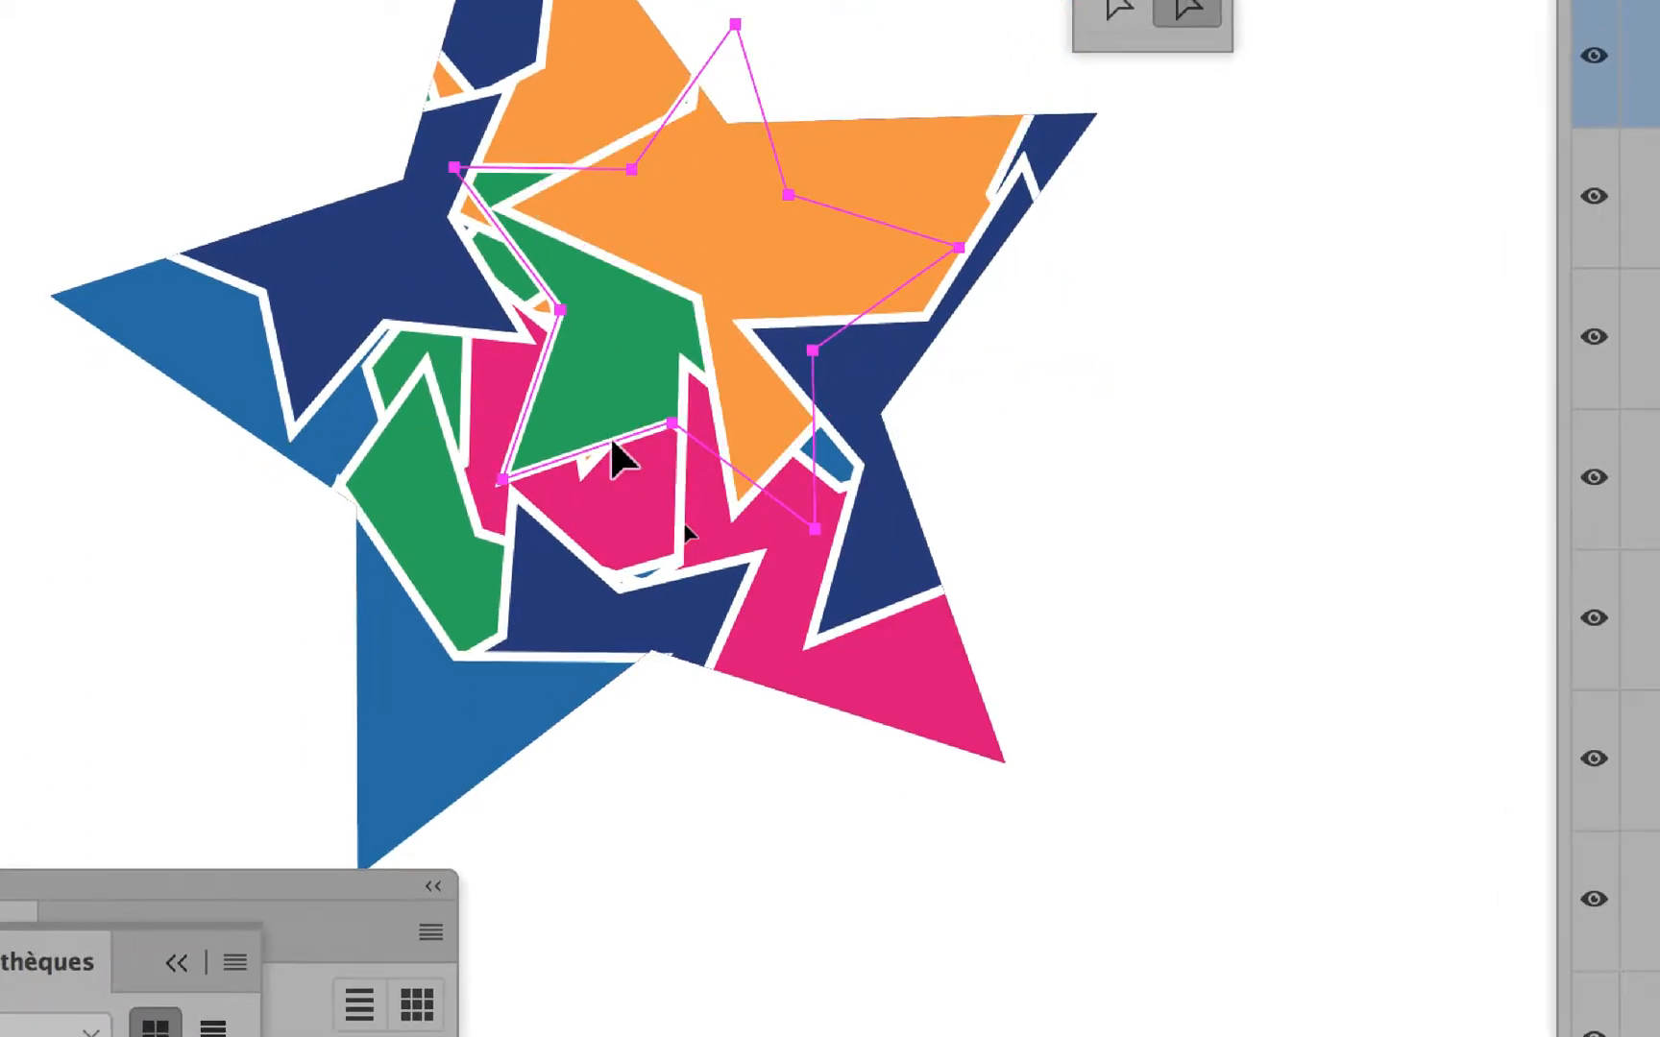
left_click_drag(611, 444, 483, 636)
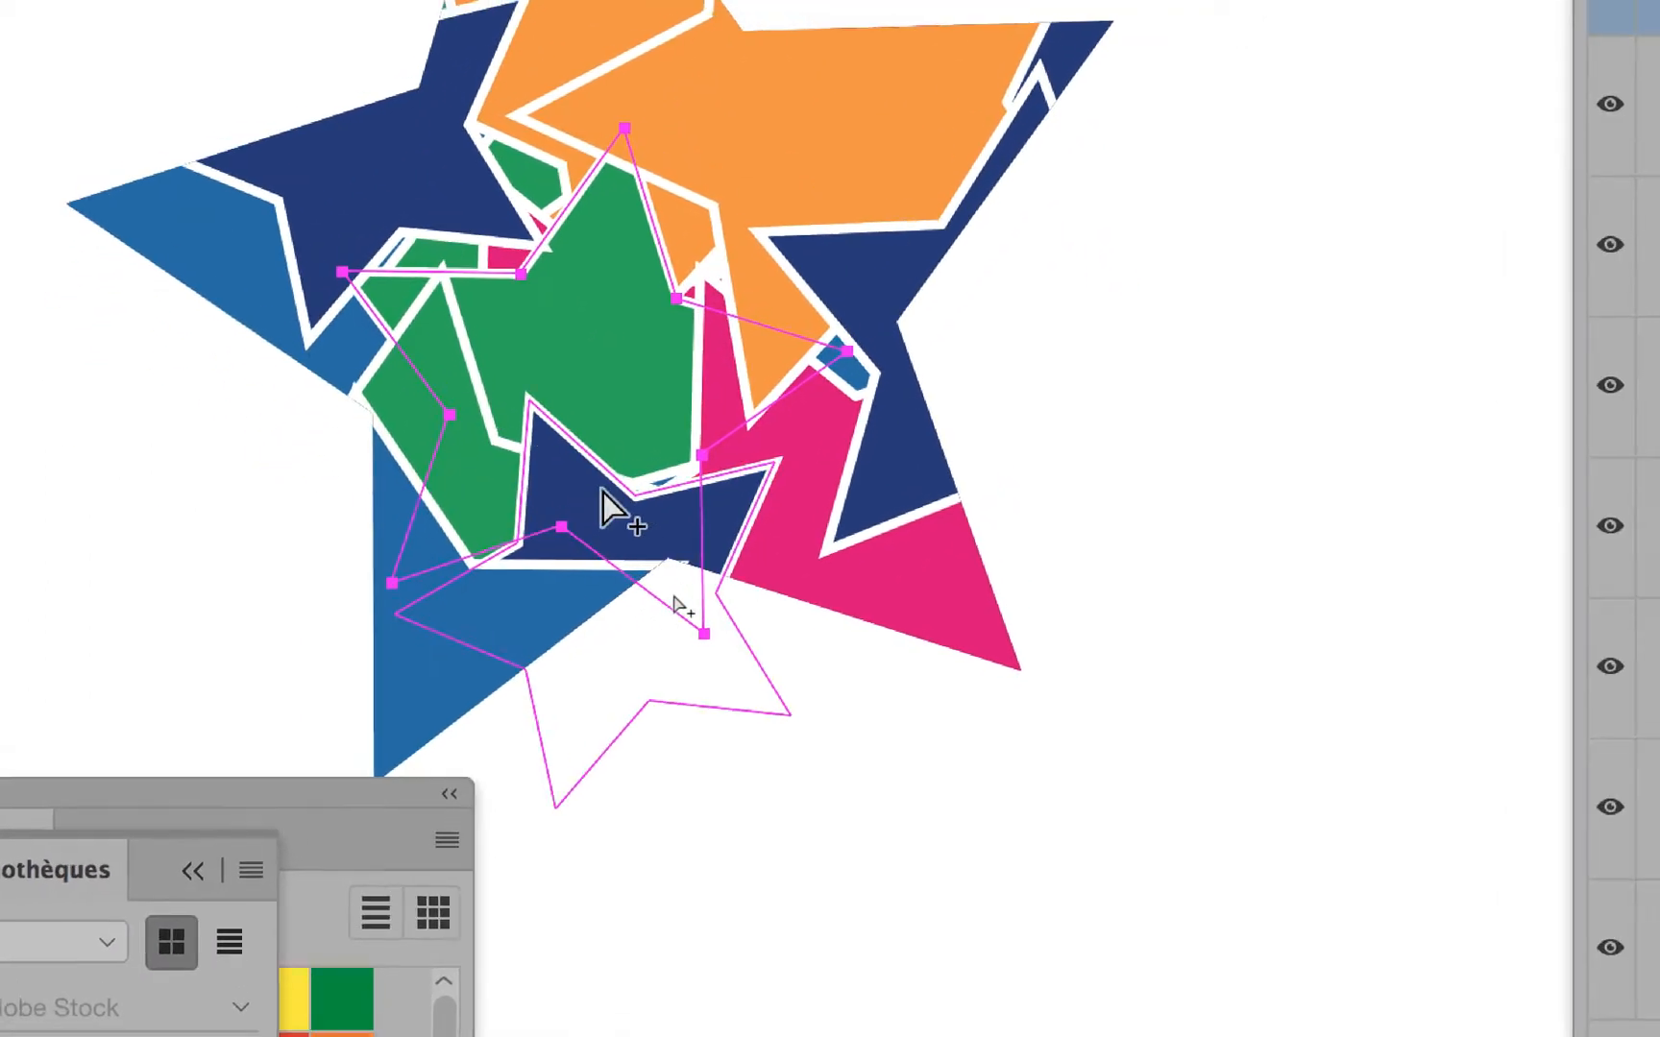
left_click(788, 439)
left_click_drag(642, 485, 741, 474)
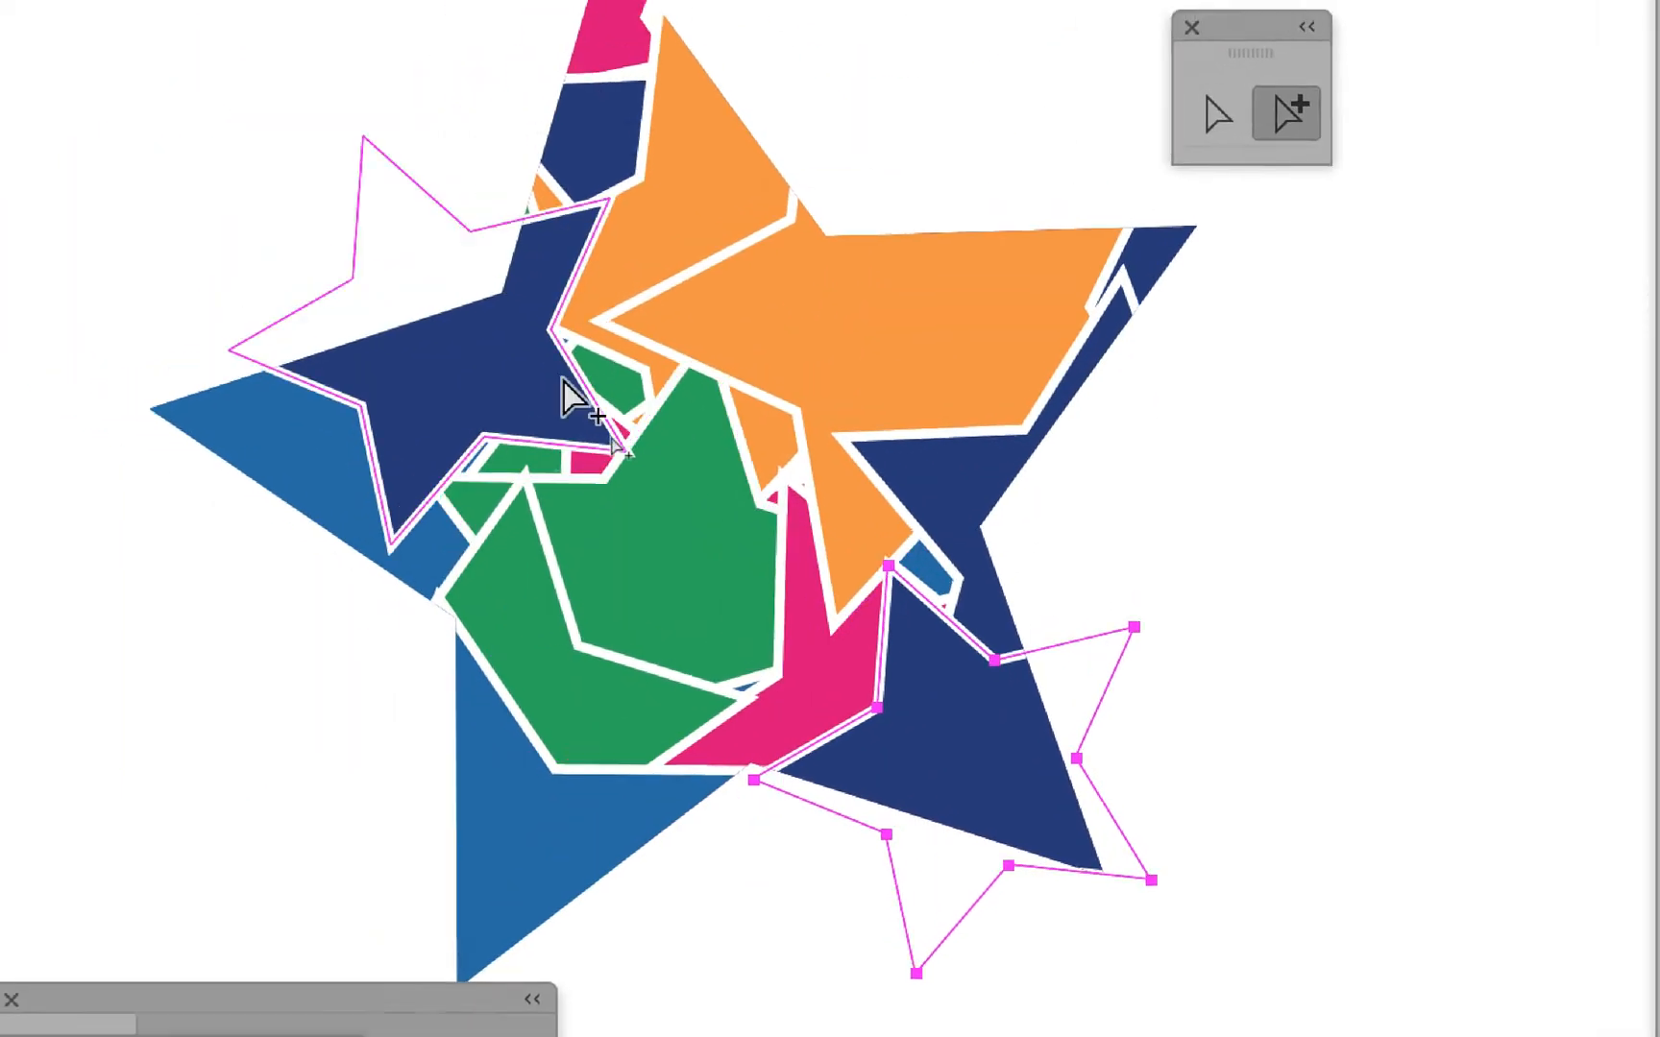
left_click_drag(547, 409, 423, 469)
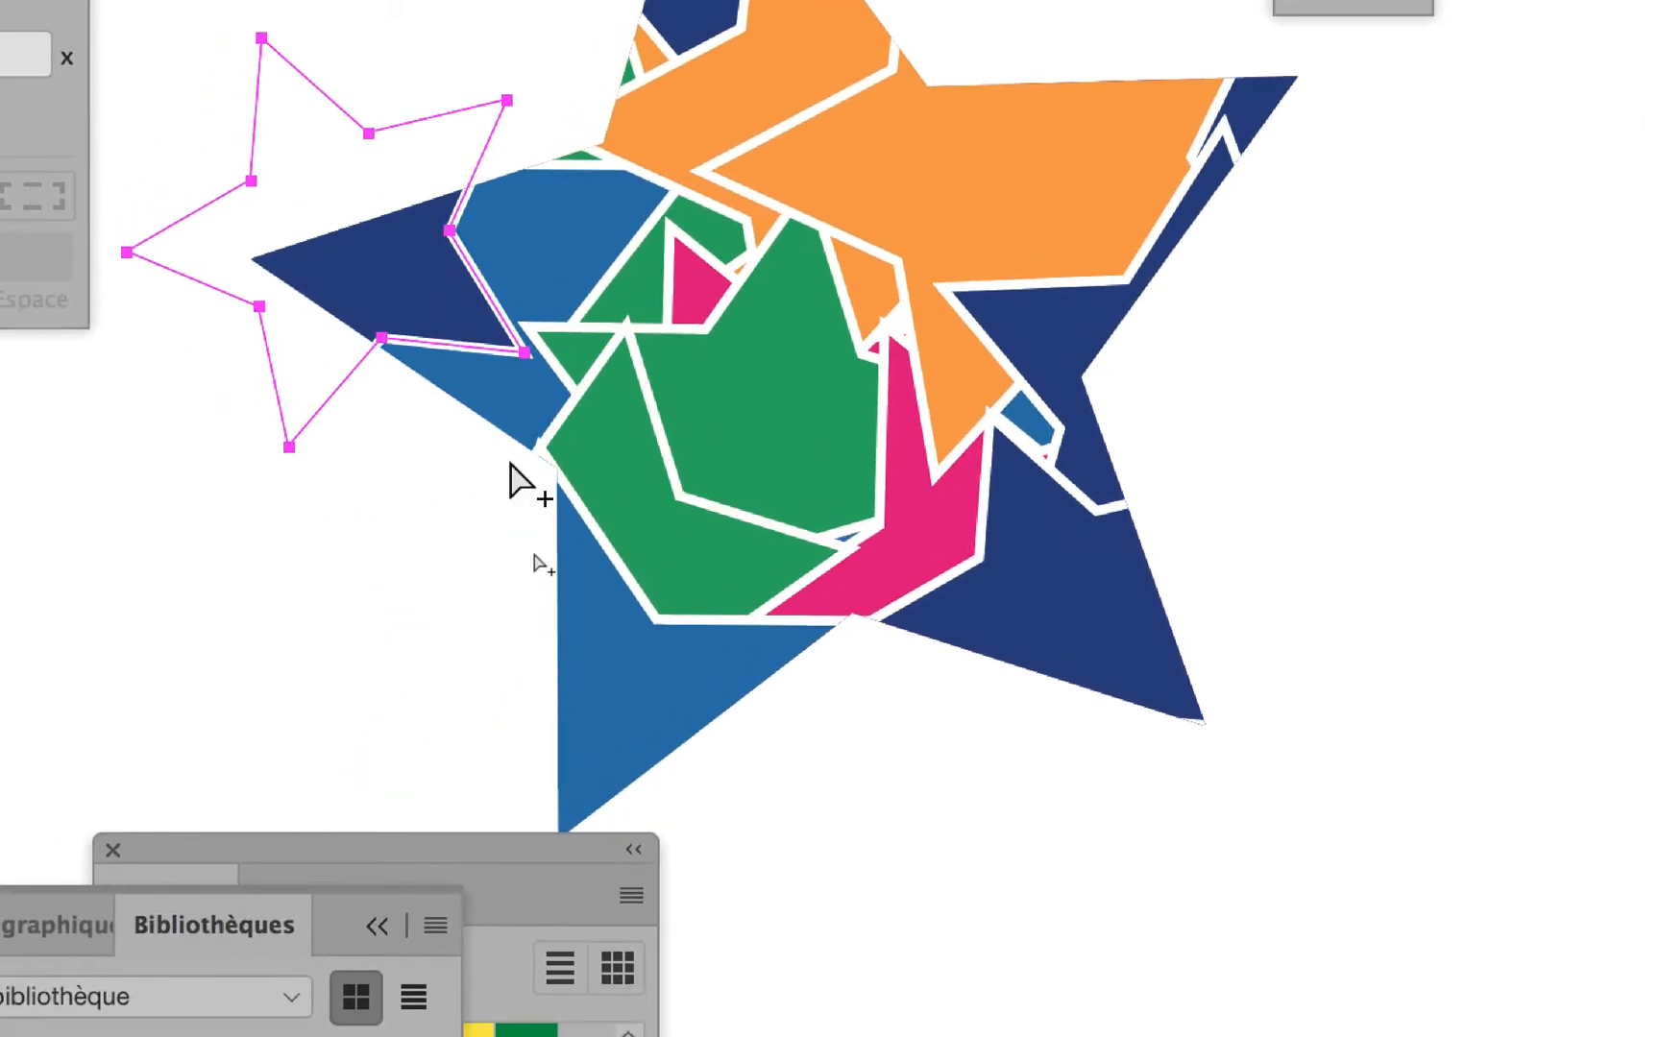
Reposition the lower green, lower blue and right-hand dark blue stars individually inside the clipping mask, and deselect everything.
left_click(502, 456)
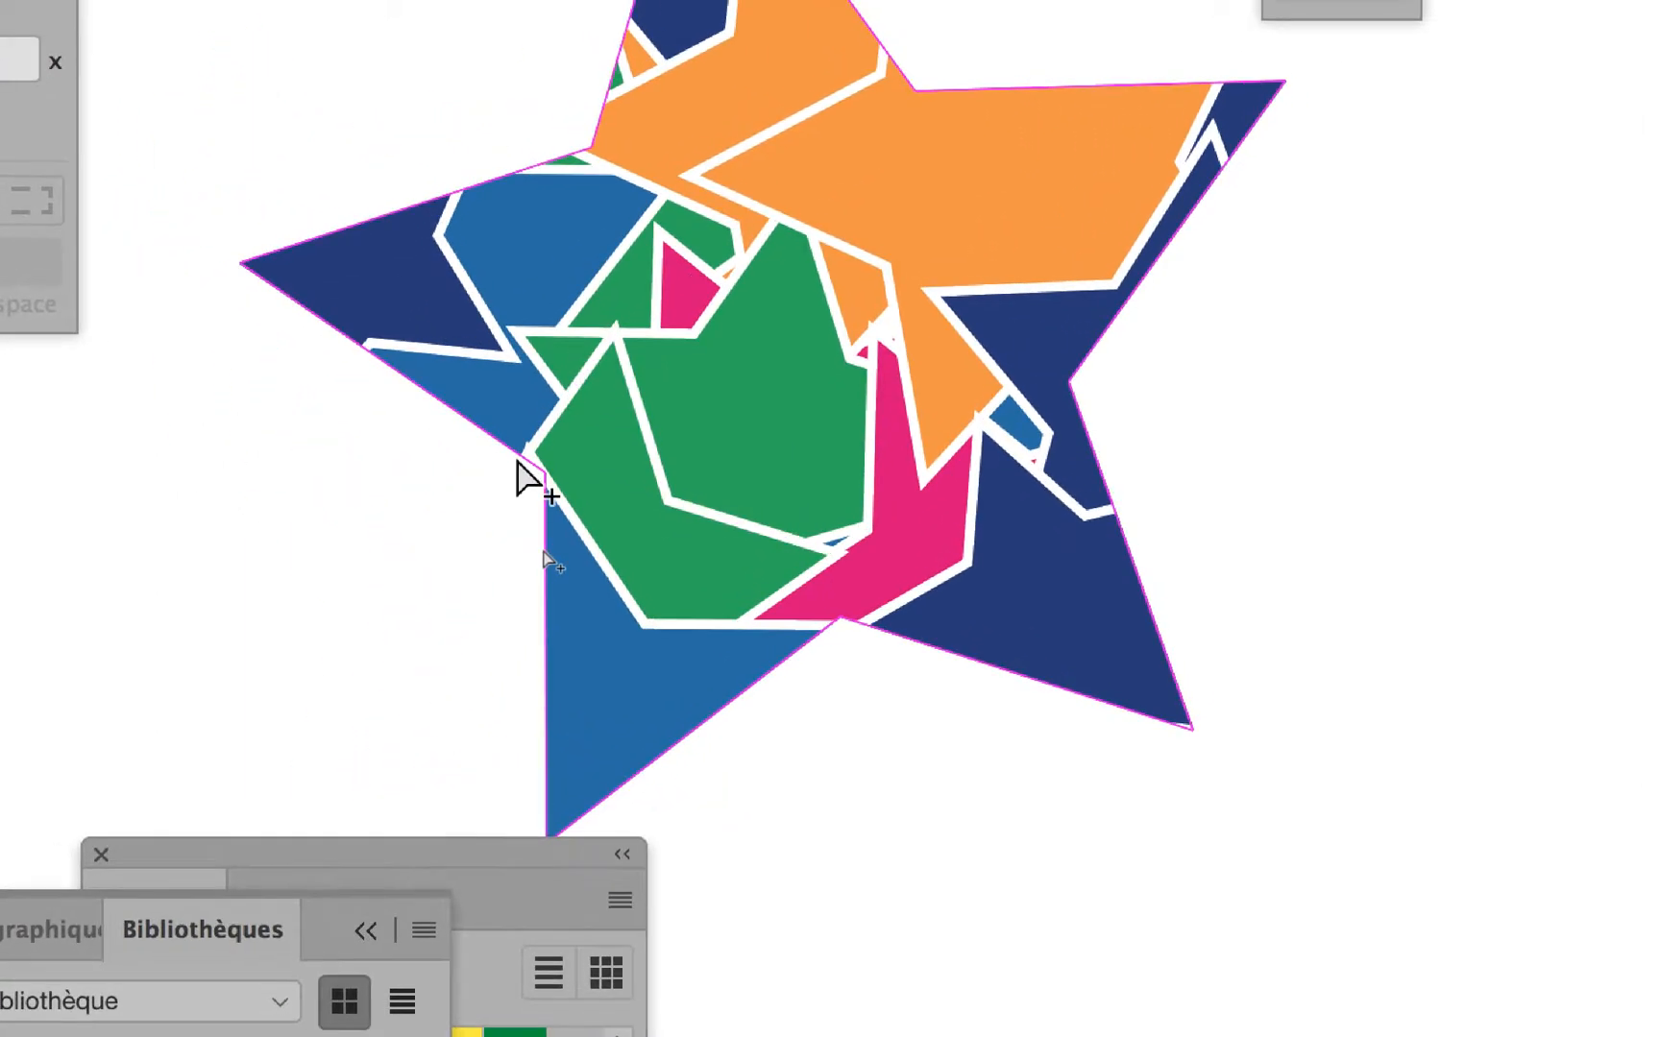
left_click(571, 417)
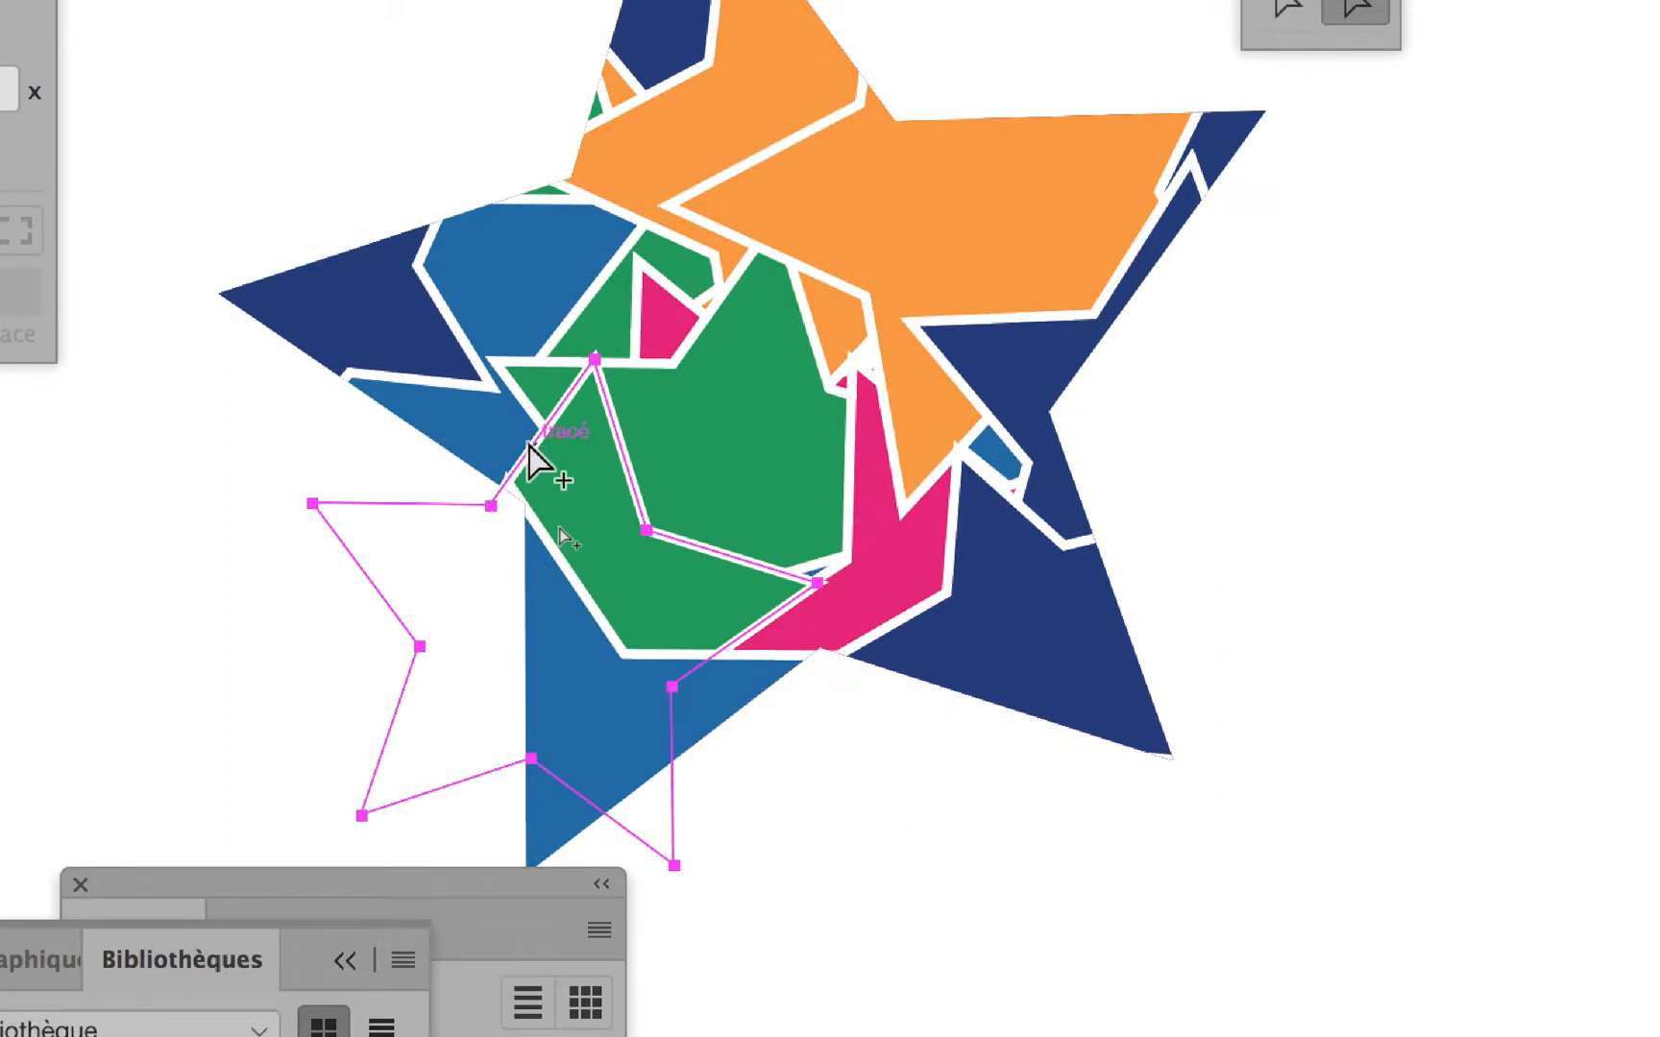
left_click_drag(526, 437, 487, 413)
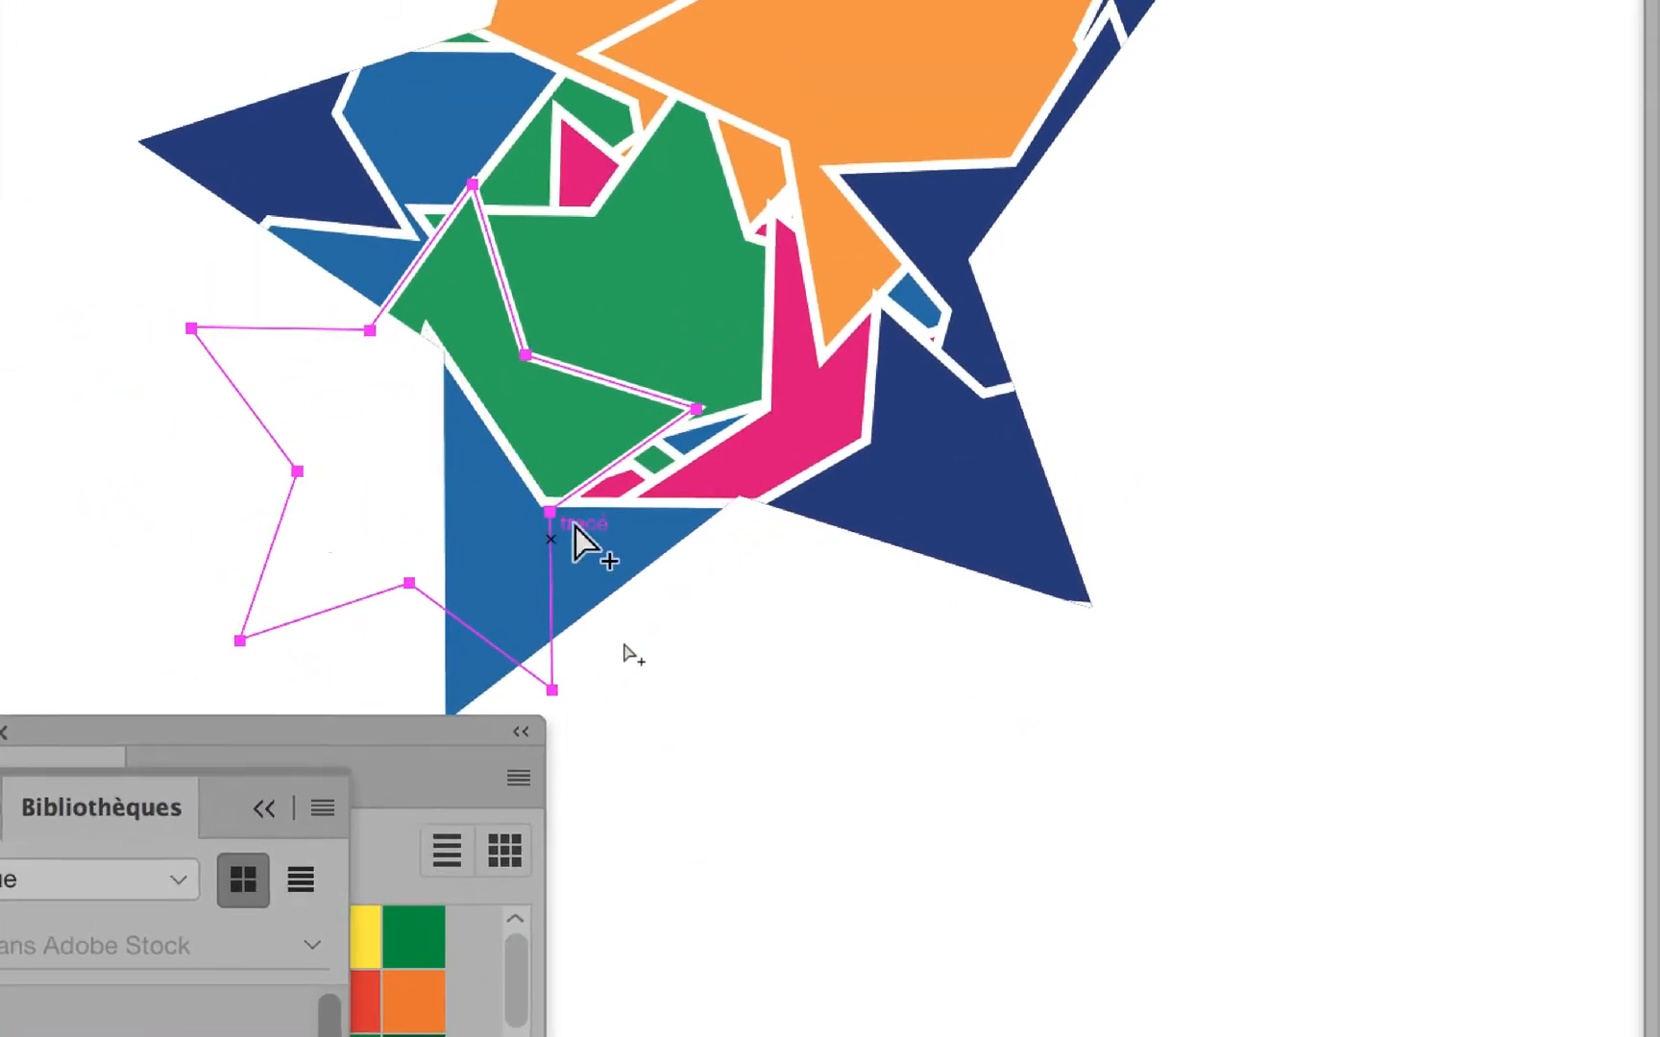
left_click(682, 738)
left_click_drag(594, 519, 607, 471)
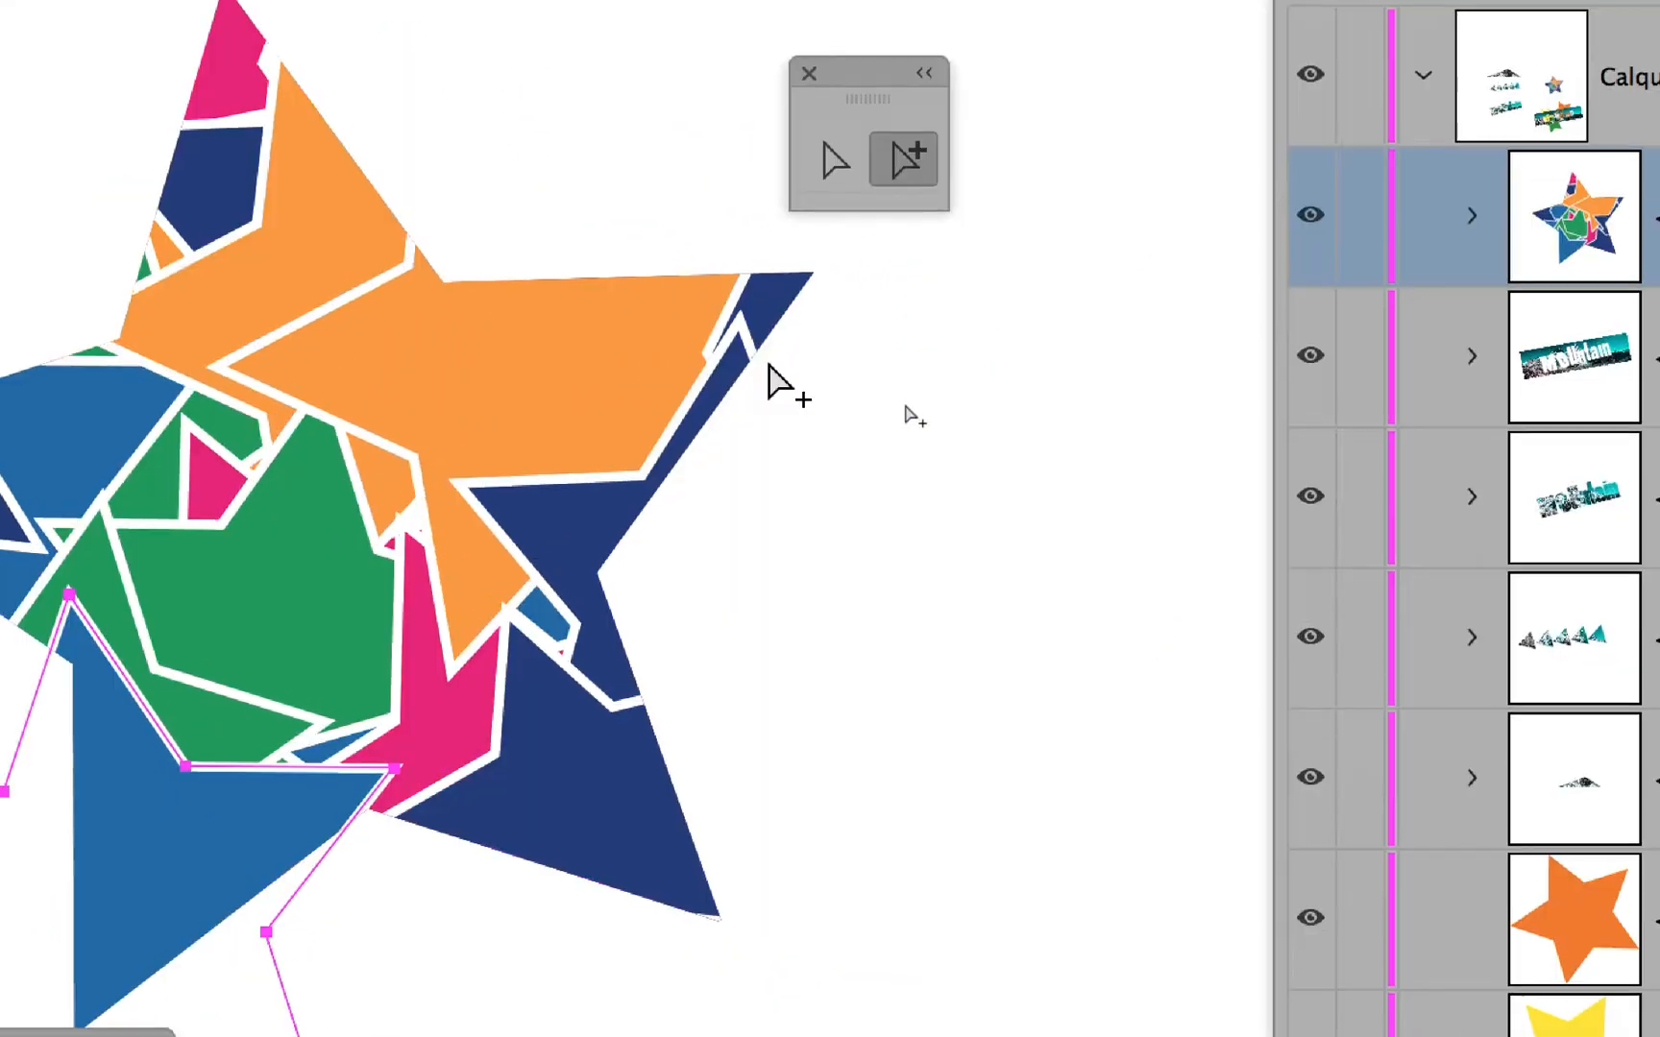
left_click_drag(769, 365, 770, 294)
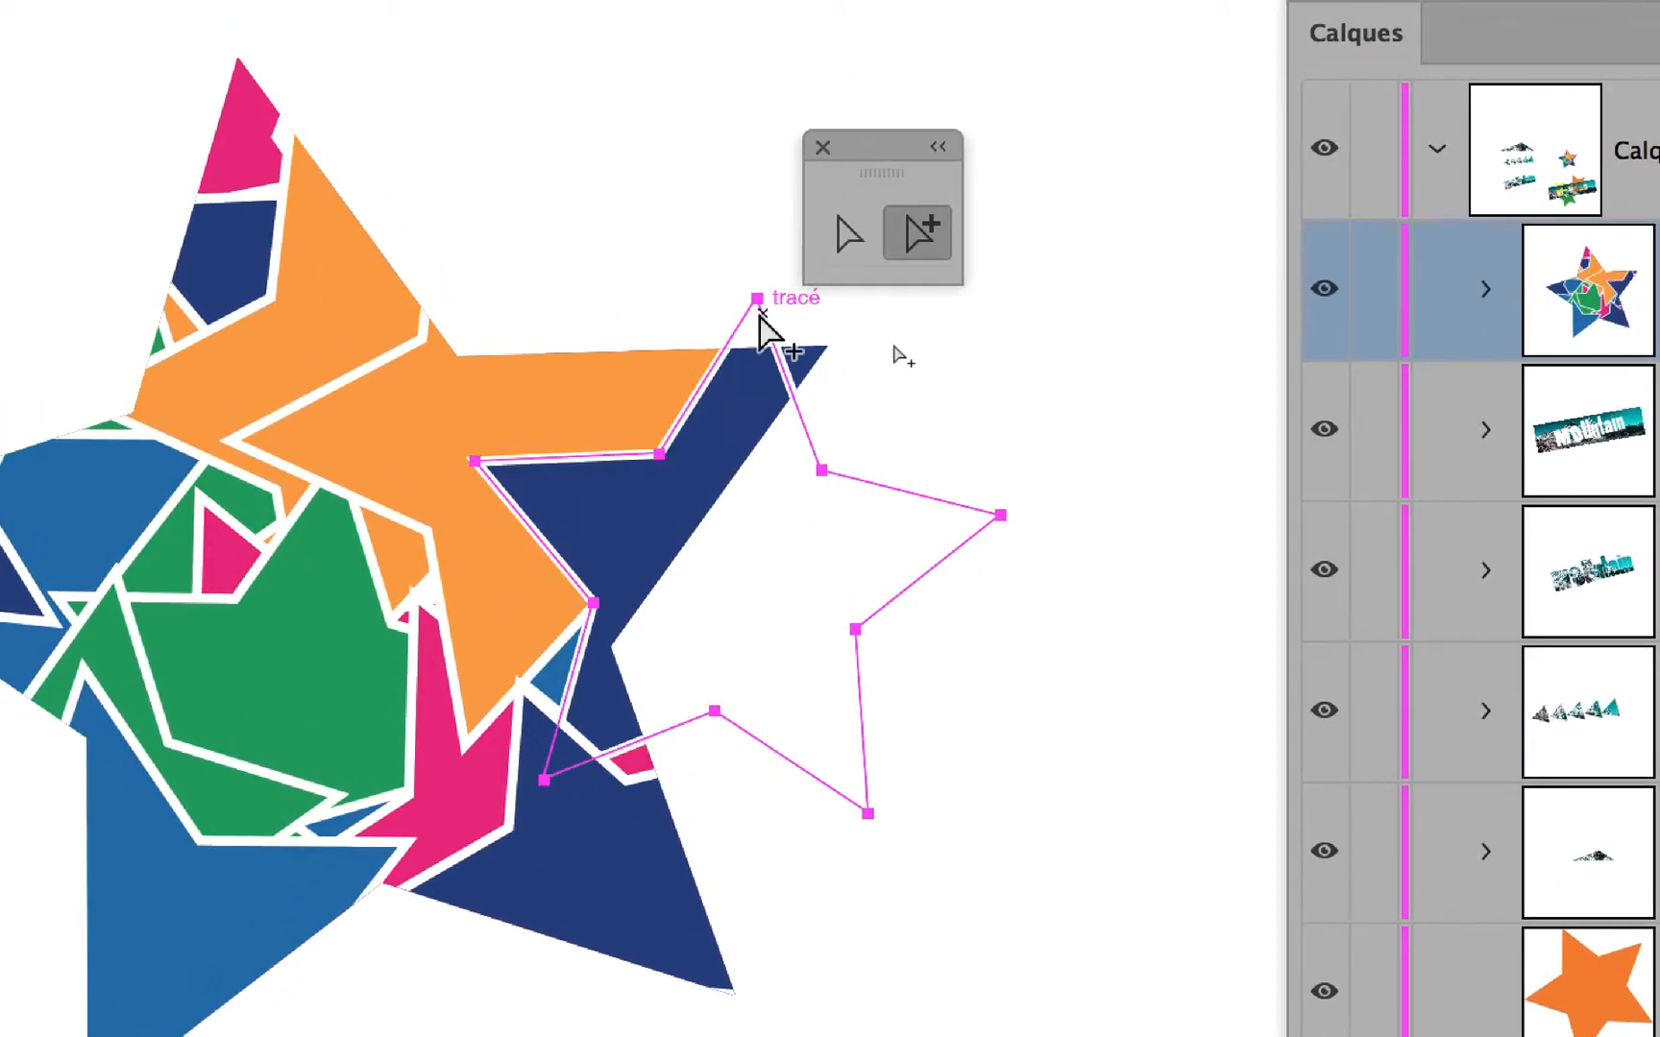
left_click(923, 354)
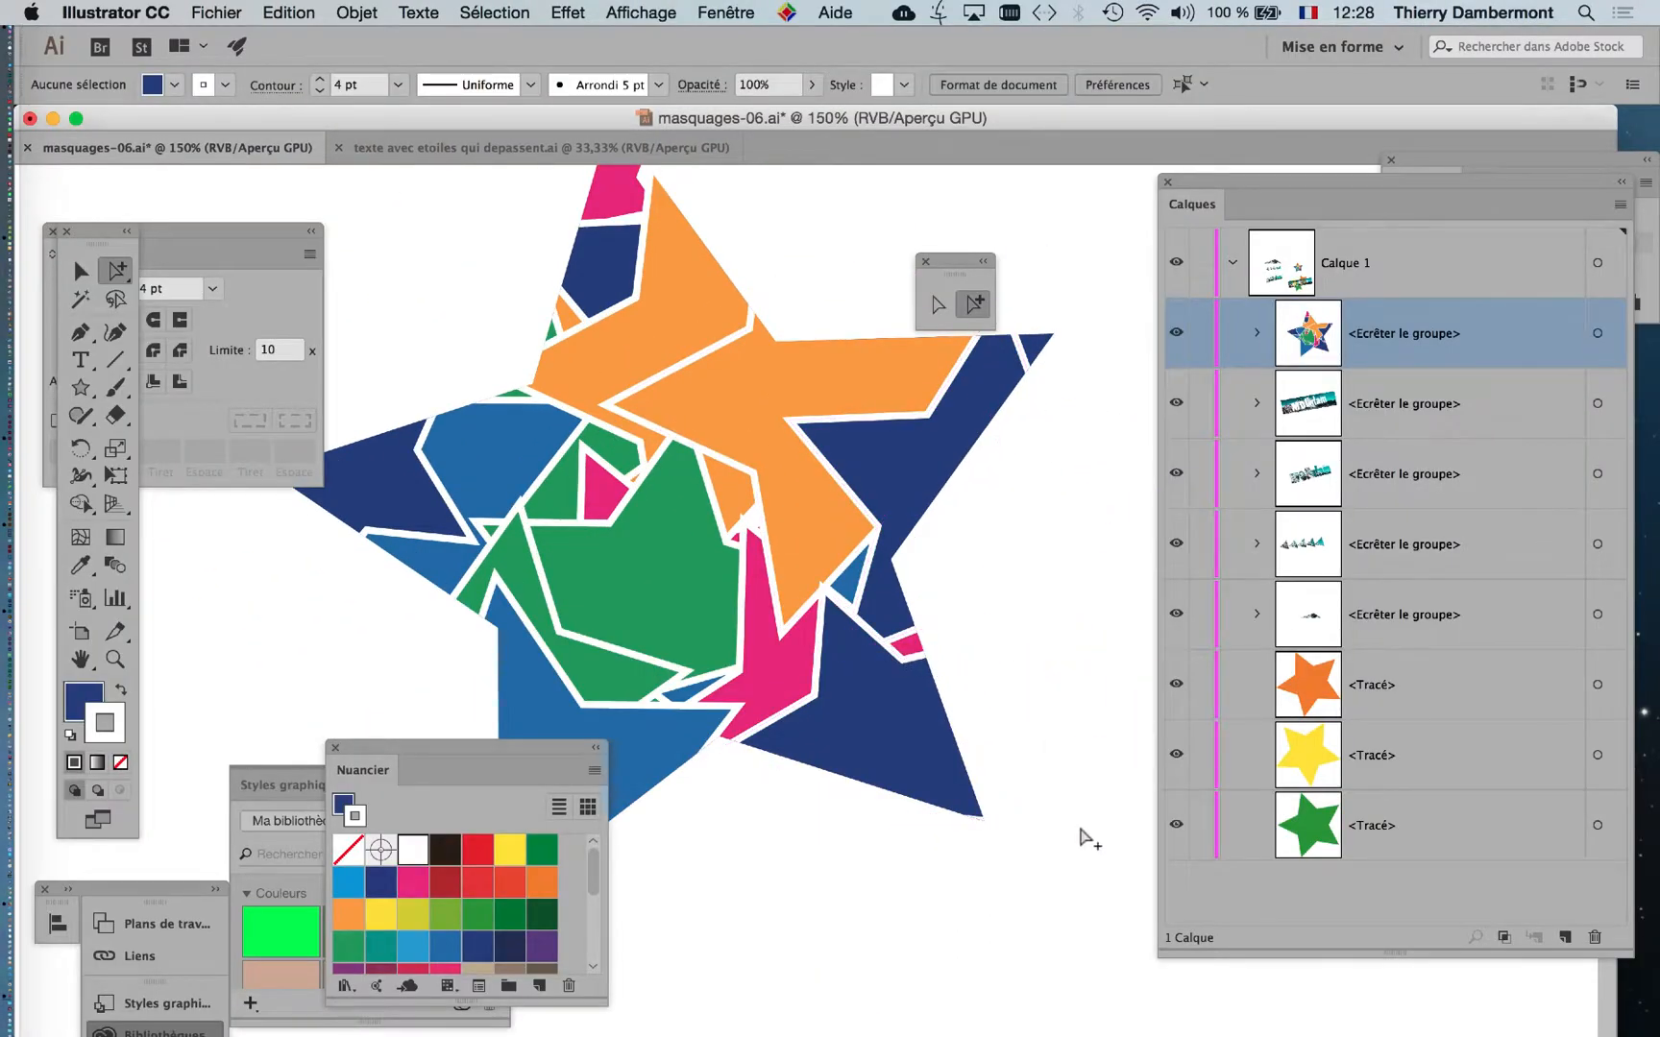
Display the Transparency settings and place them beside the multicoloured star, clear of the artwork.
key("super+1")
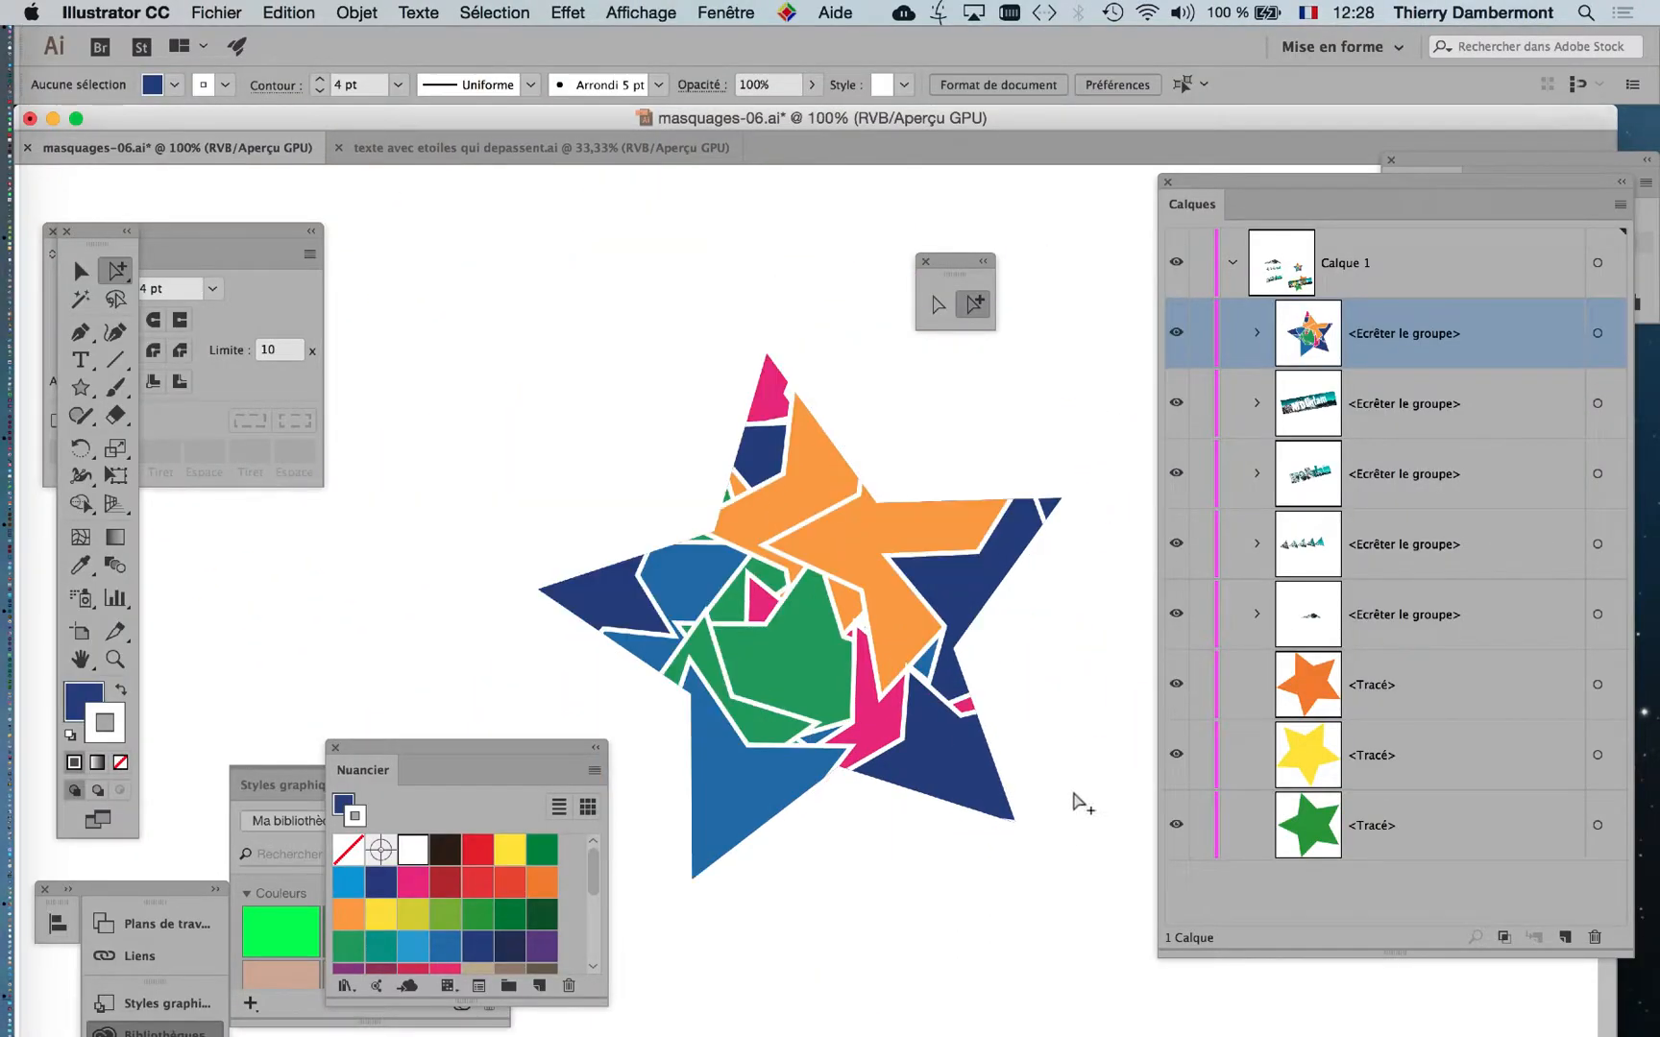
scroll(797, 401, "down", 3)
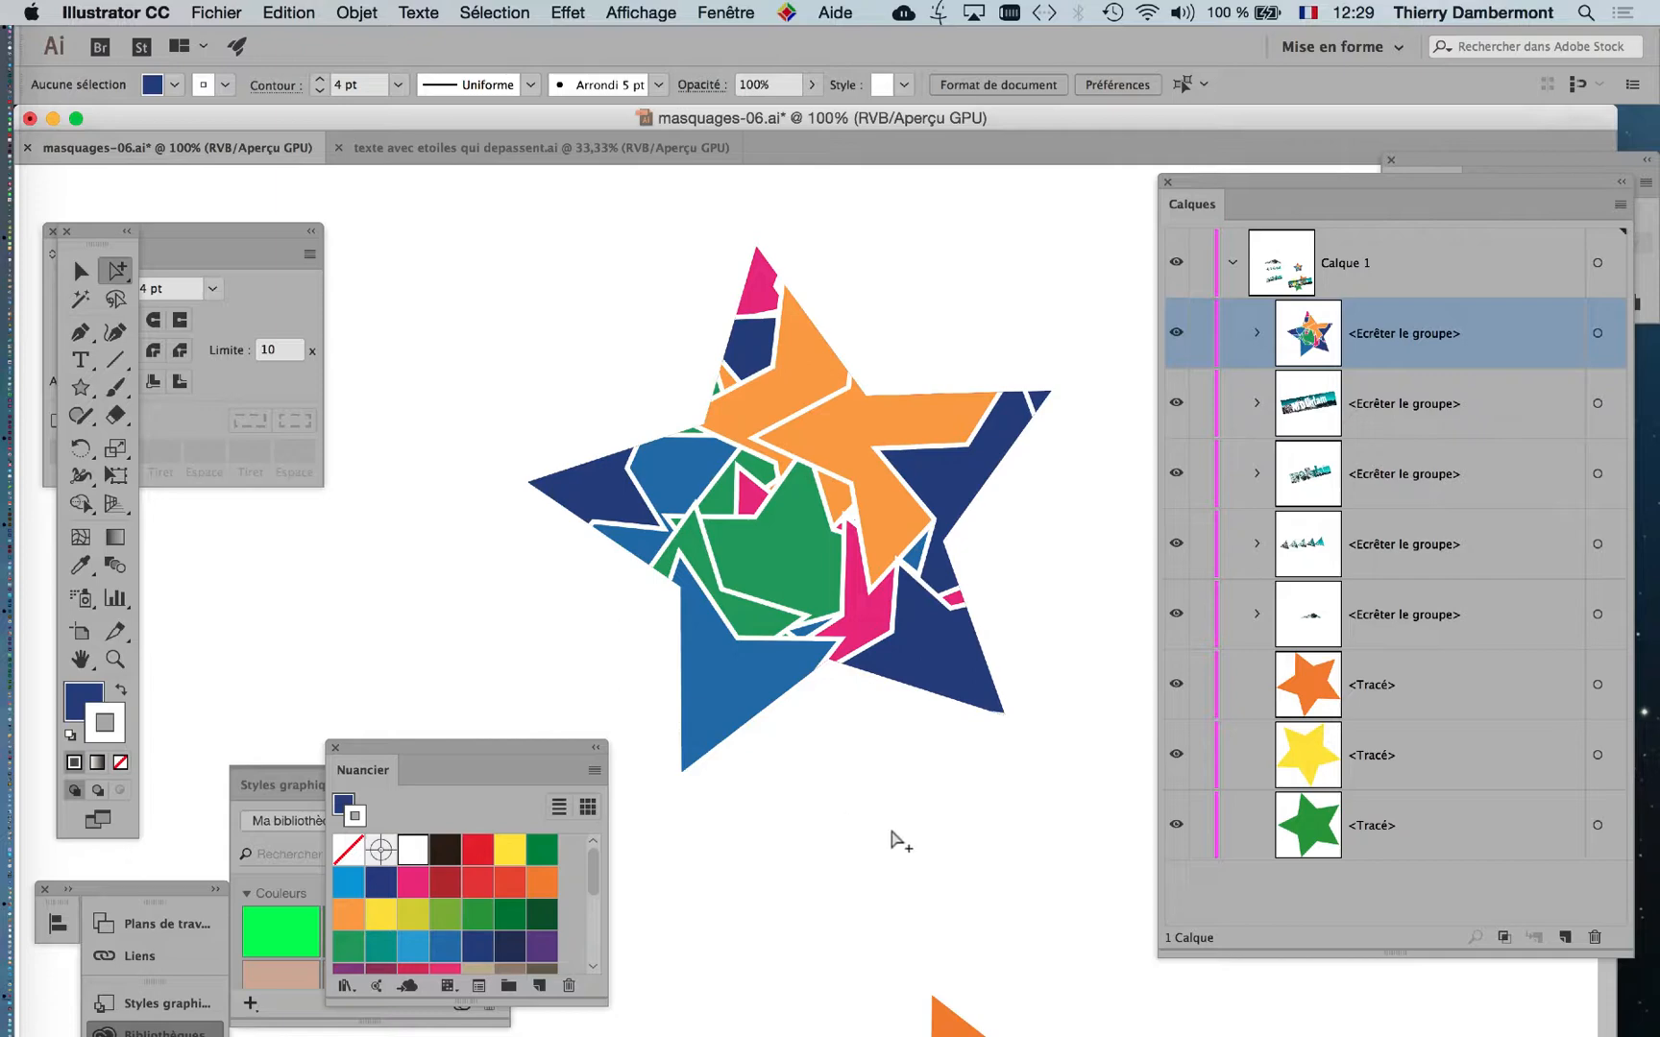
scroll(891, 838, "down", 1)
left_click_drag(804, 848, 734, 715)
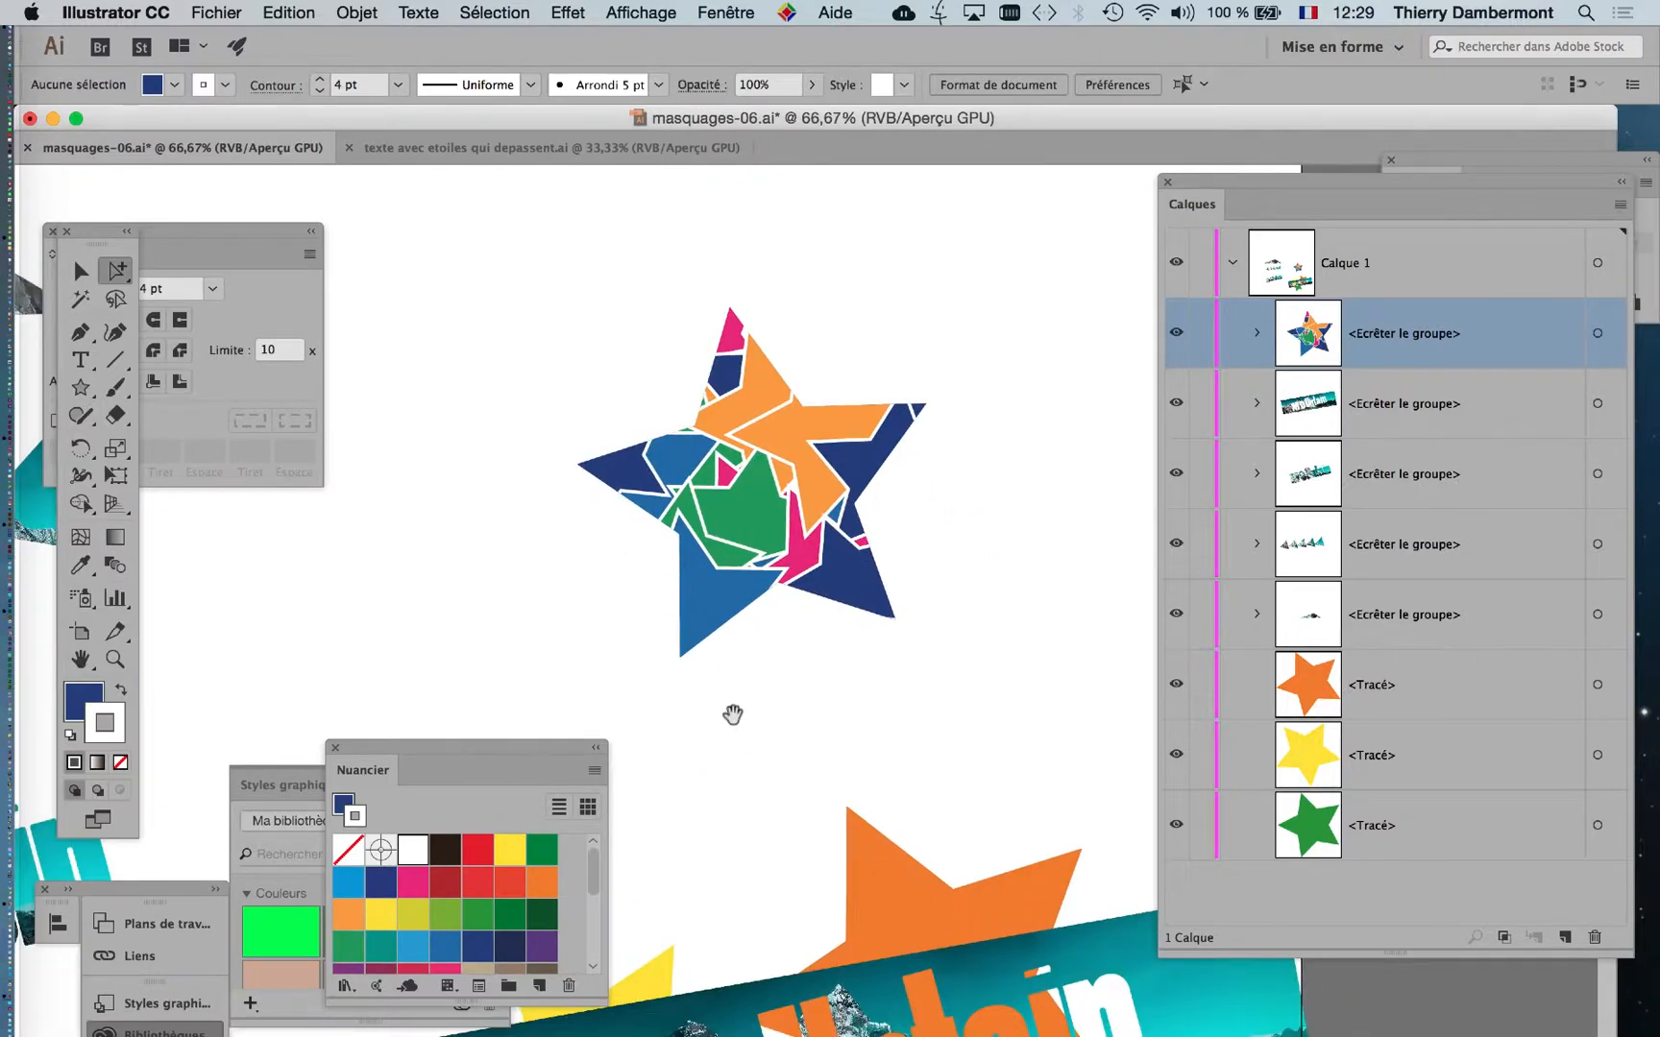
left_click(726, 12)
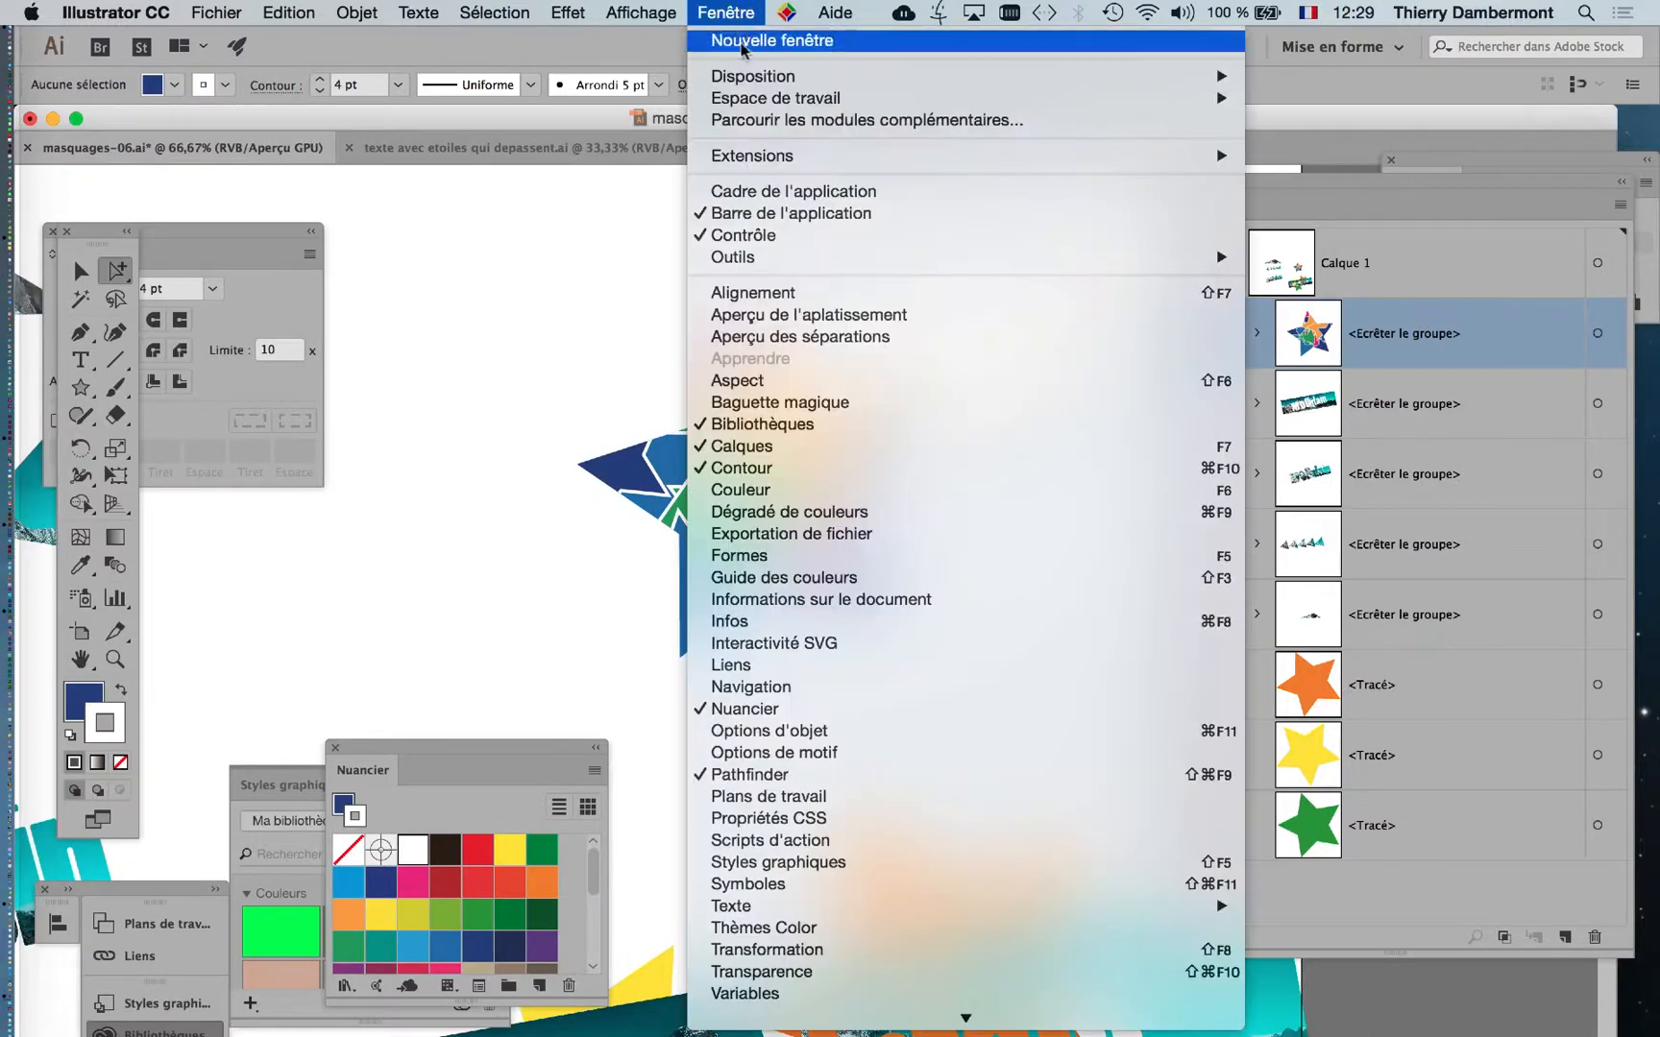
scroll(861, 911, "down", 3)
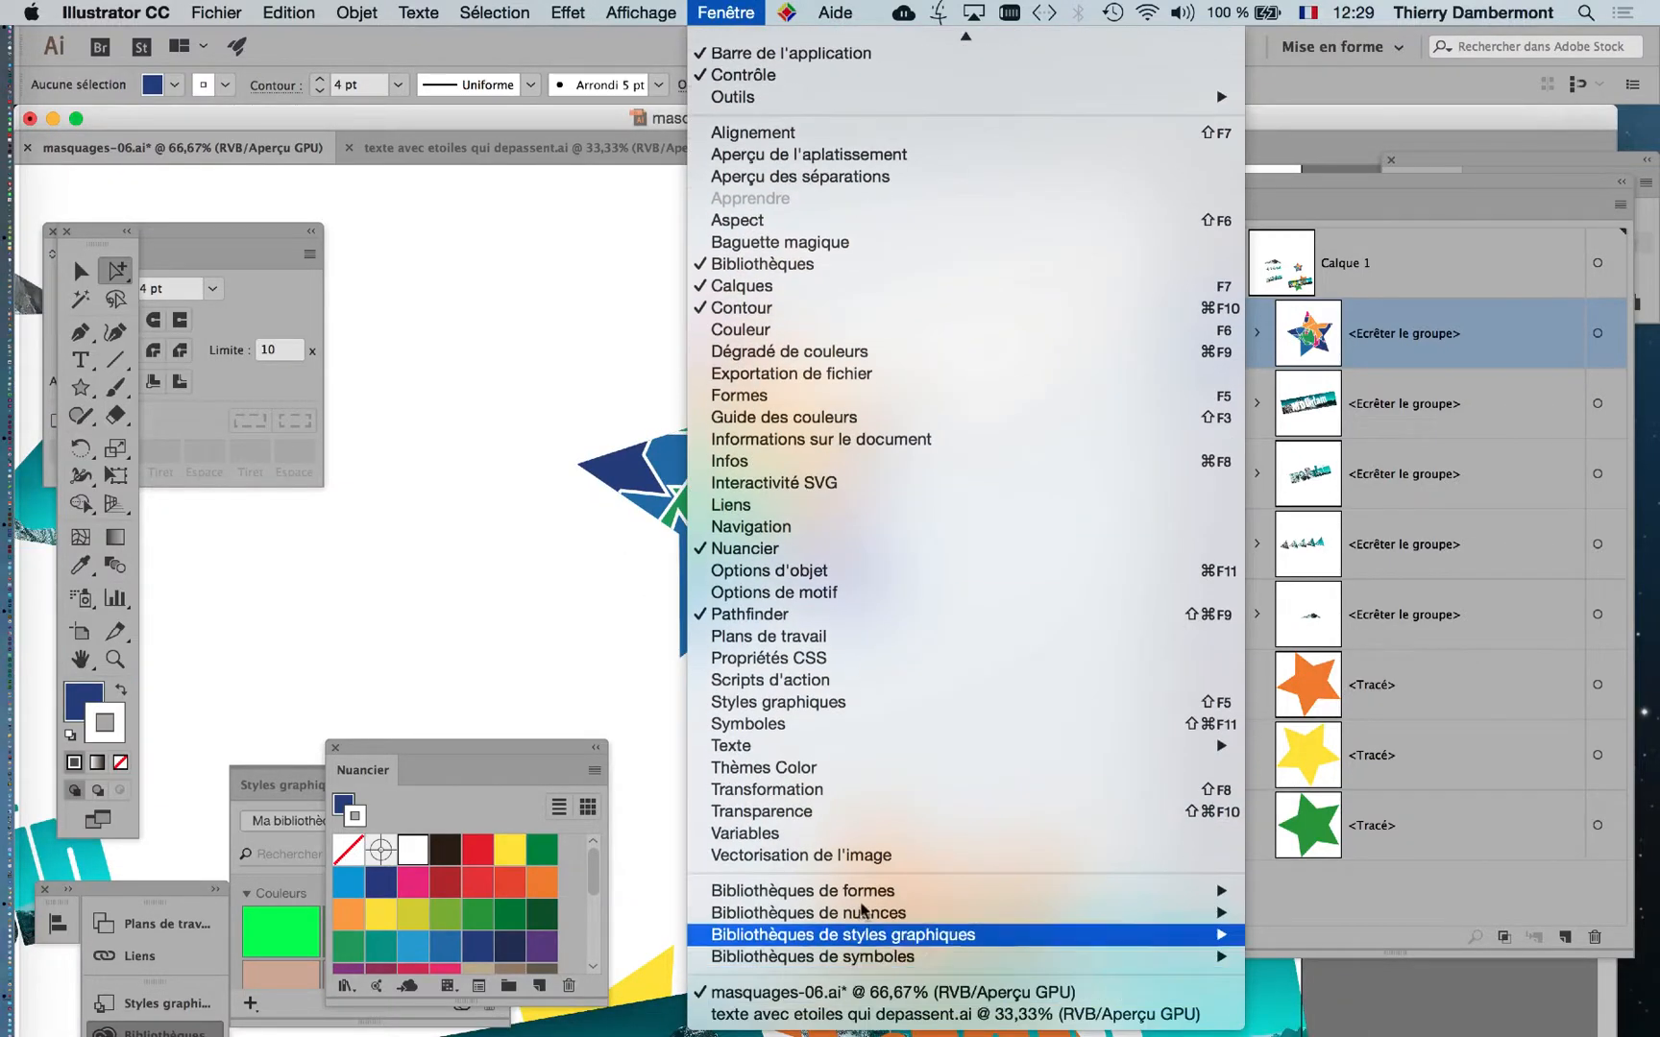
left_click(853, 813)
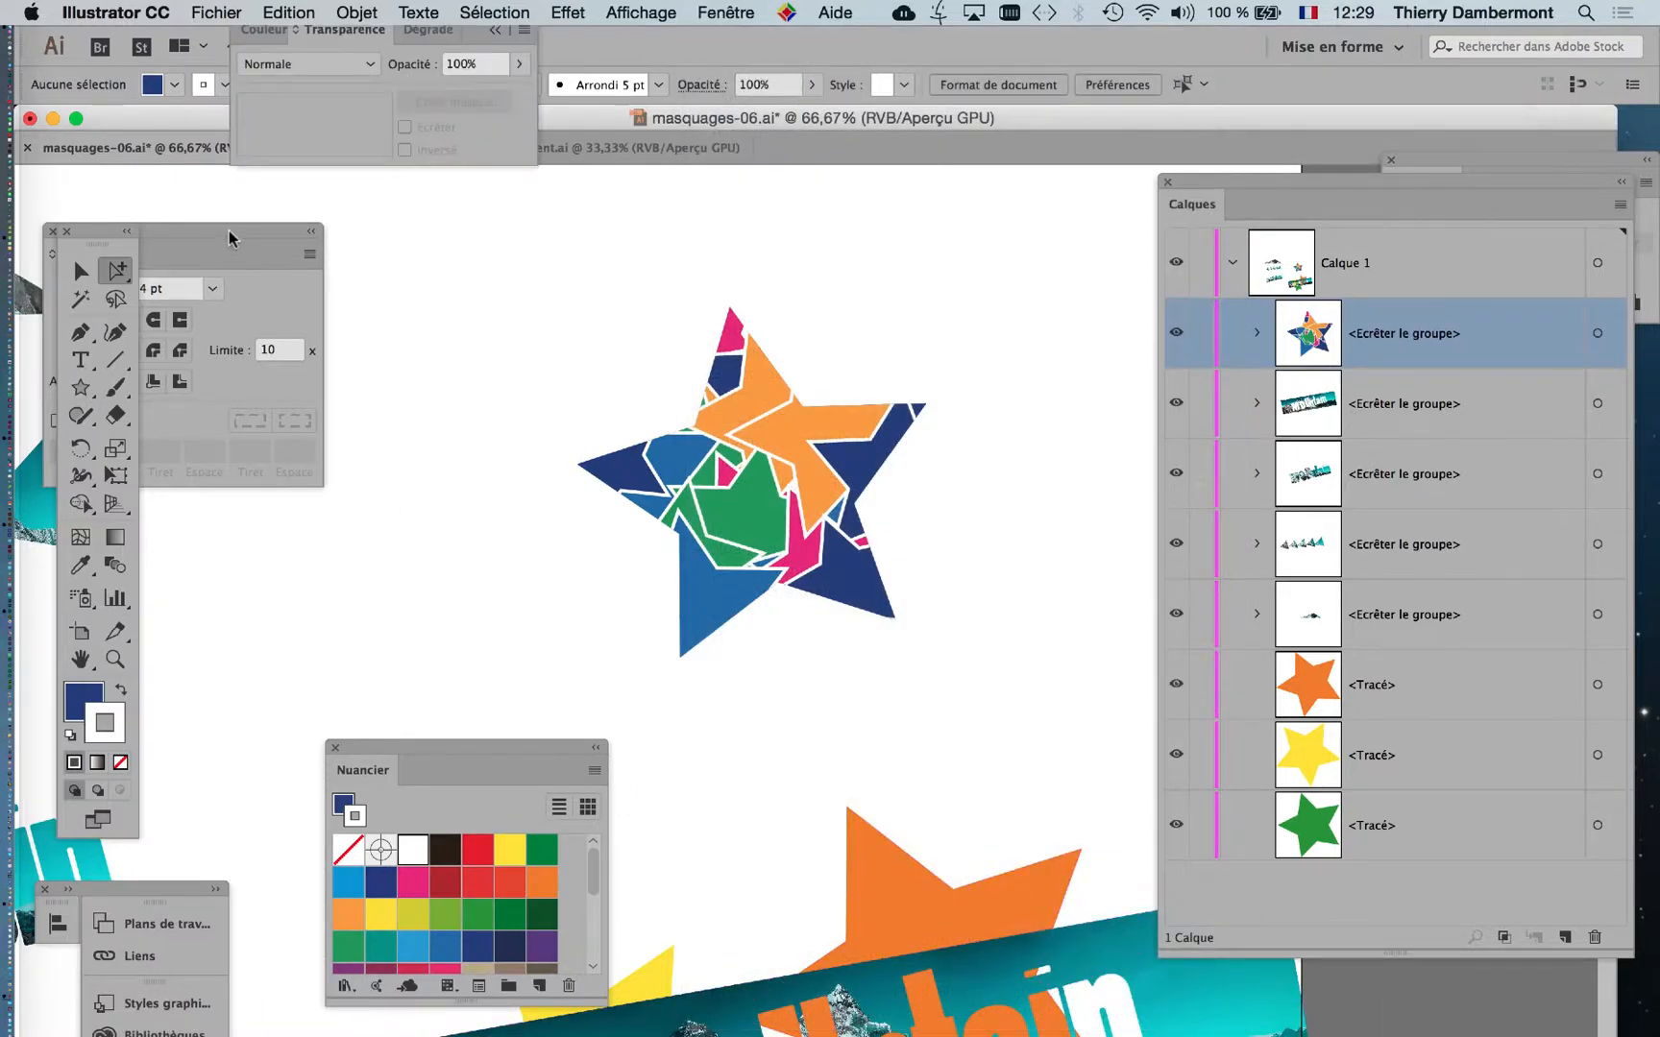
left_click_drag(346, 30, 890, 213)
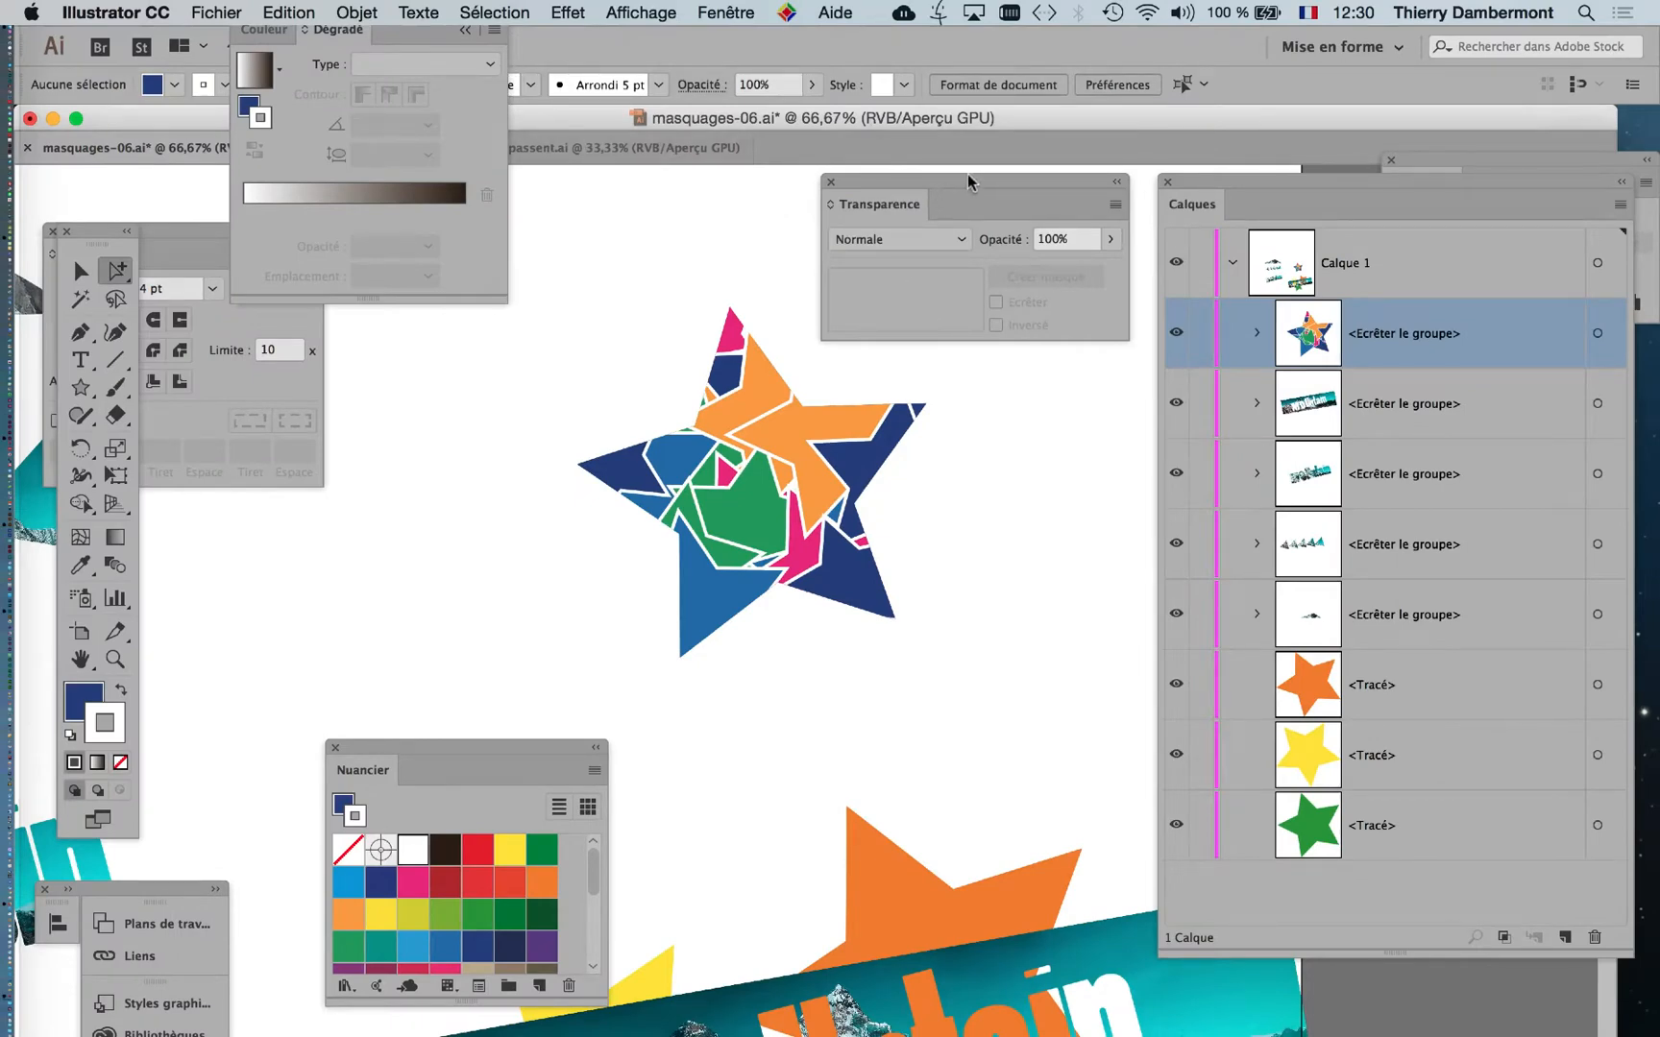
left_click_drag(972, 186, 337, 563)
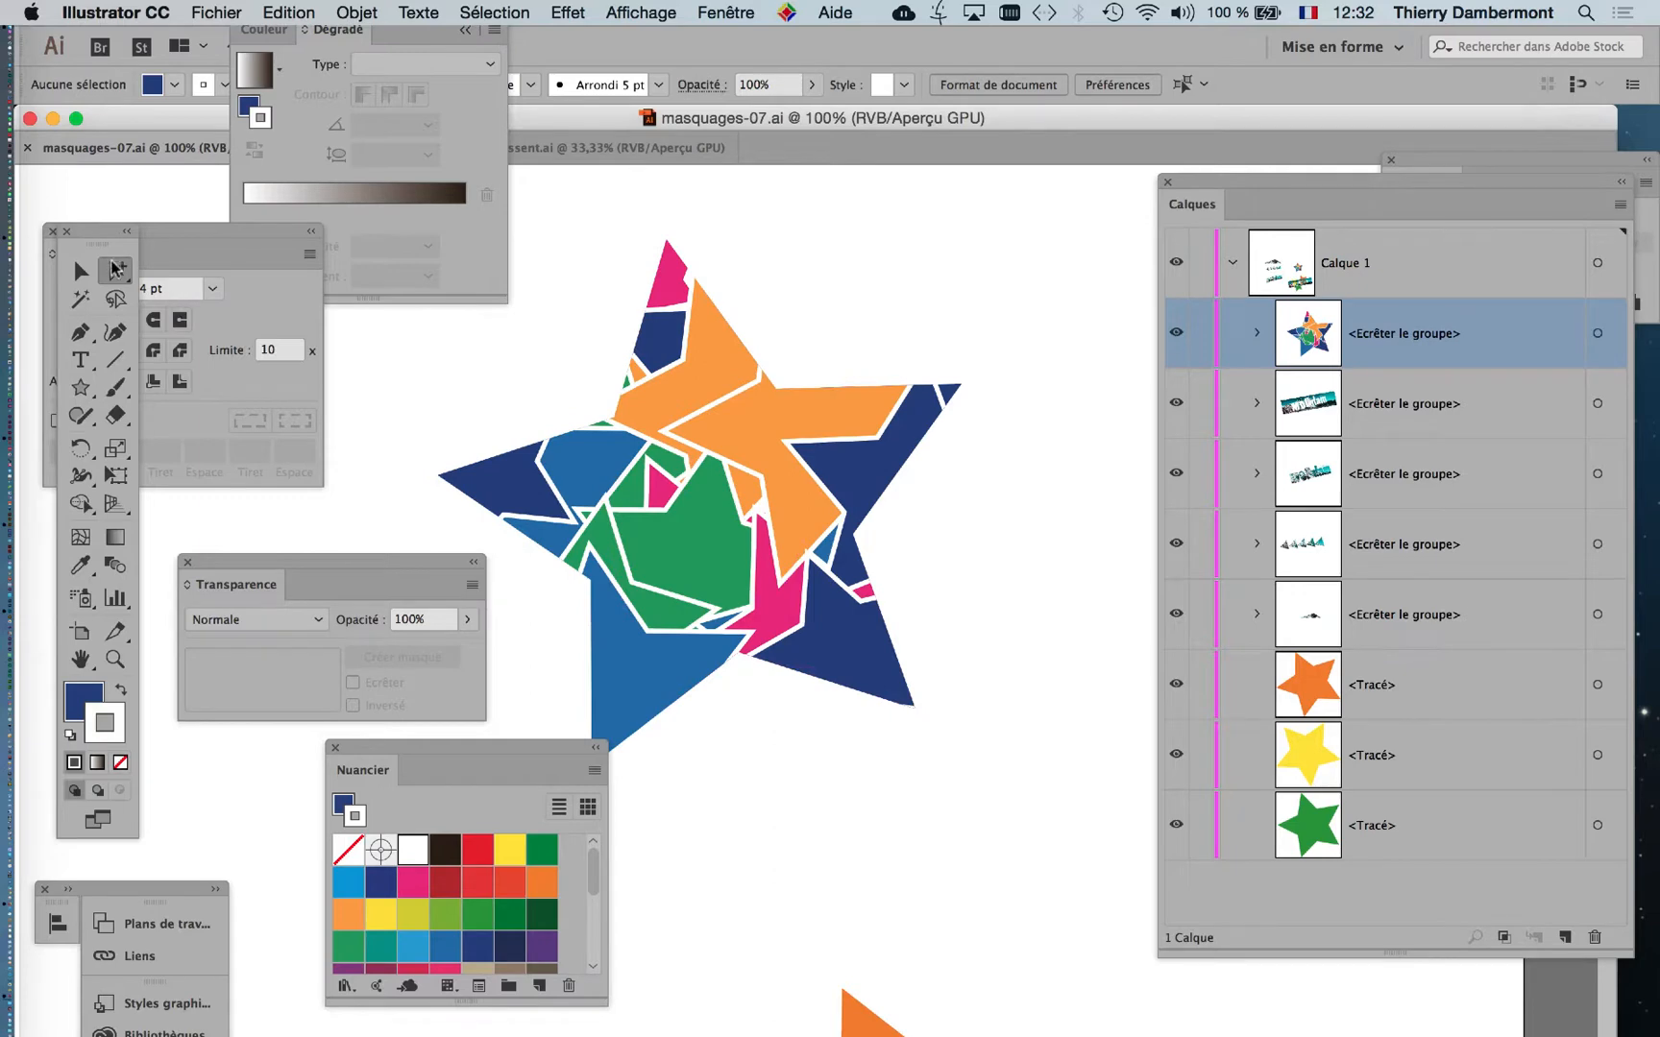
Expand the star's clipping group in the layer list, examine its mask and individual star paths, and move the toolbox beside the star.
left_click(1257, 334)
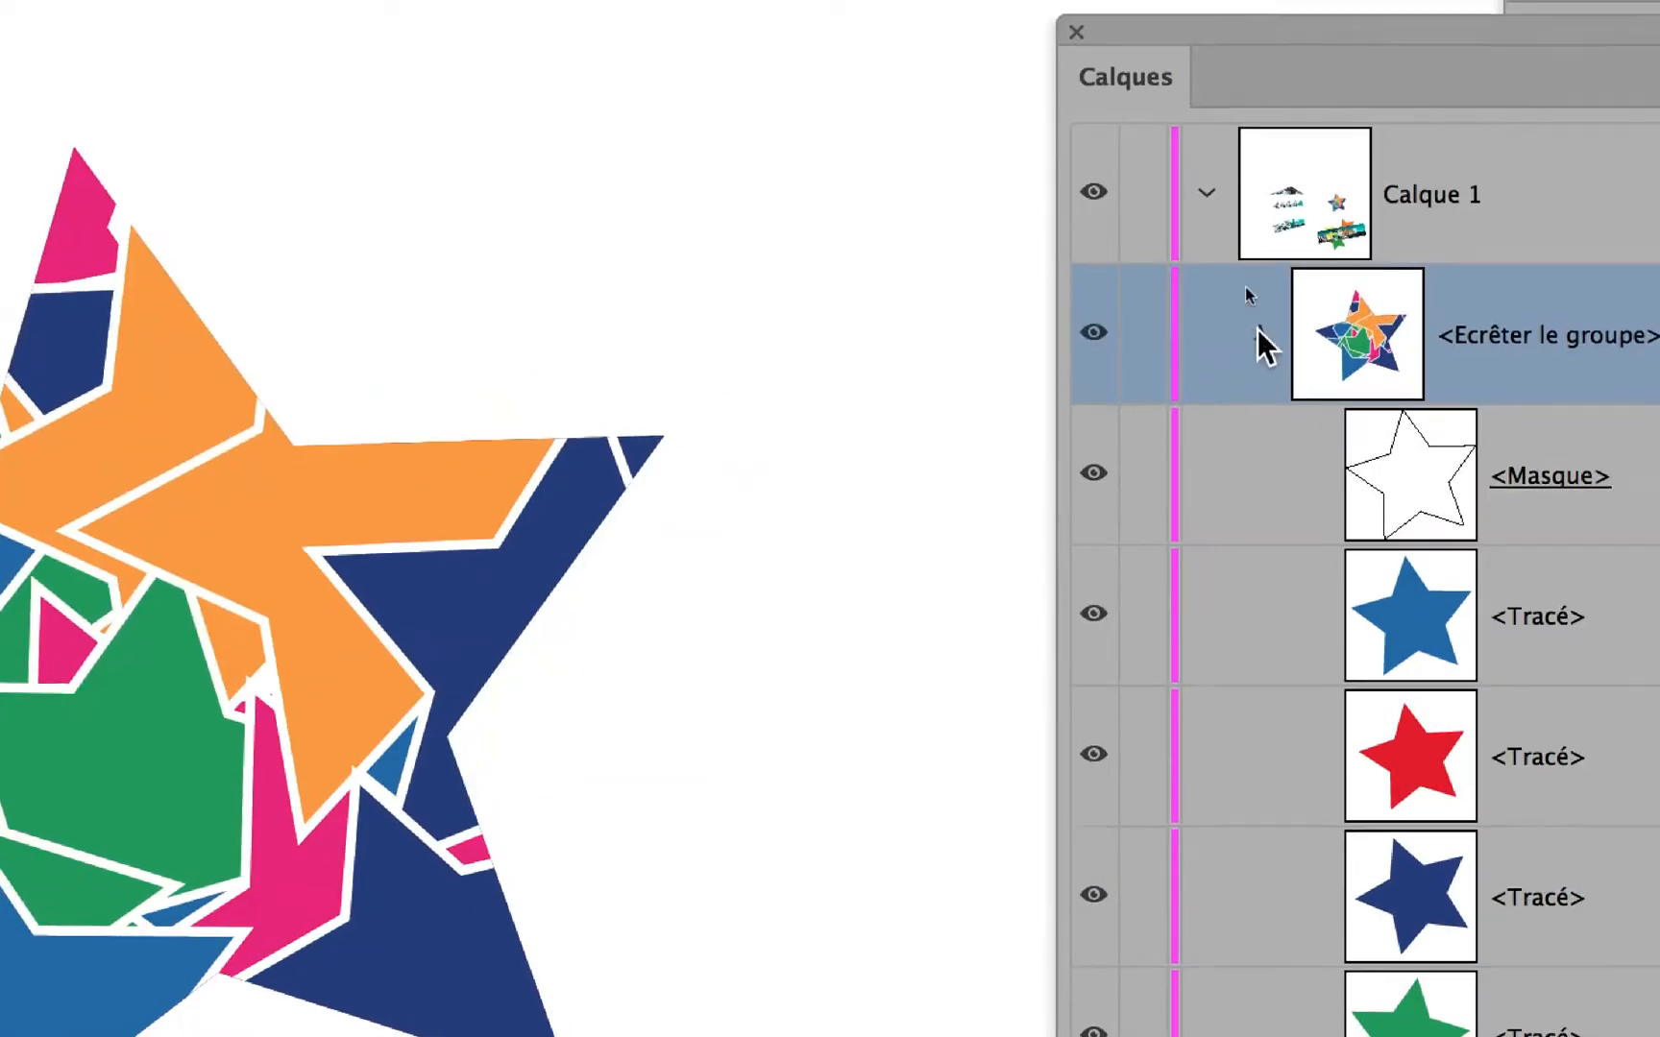
left_click(1257, 334)
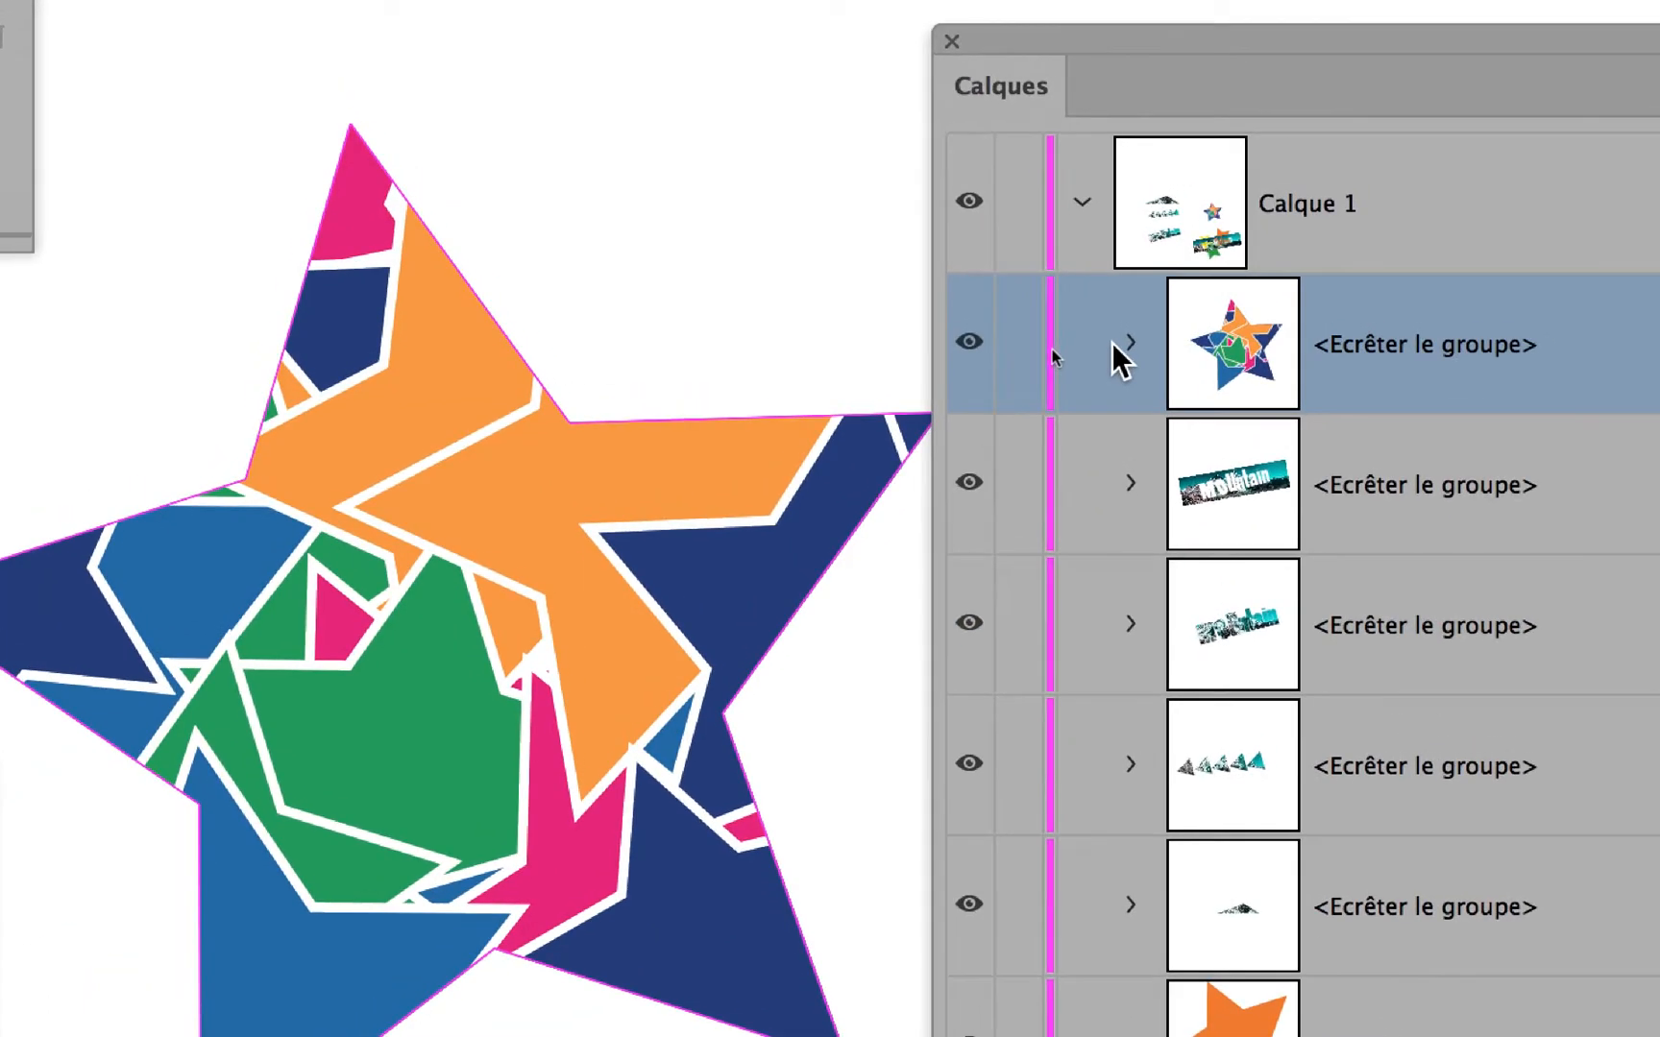
left_click(1146, 551)
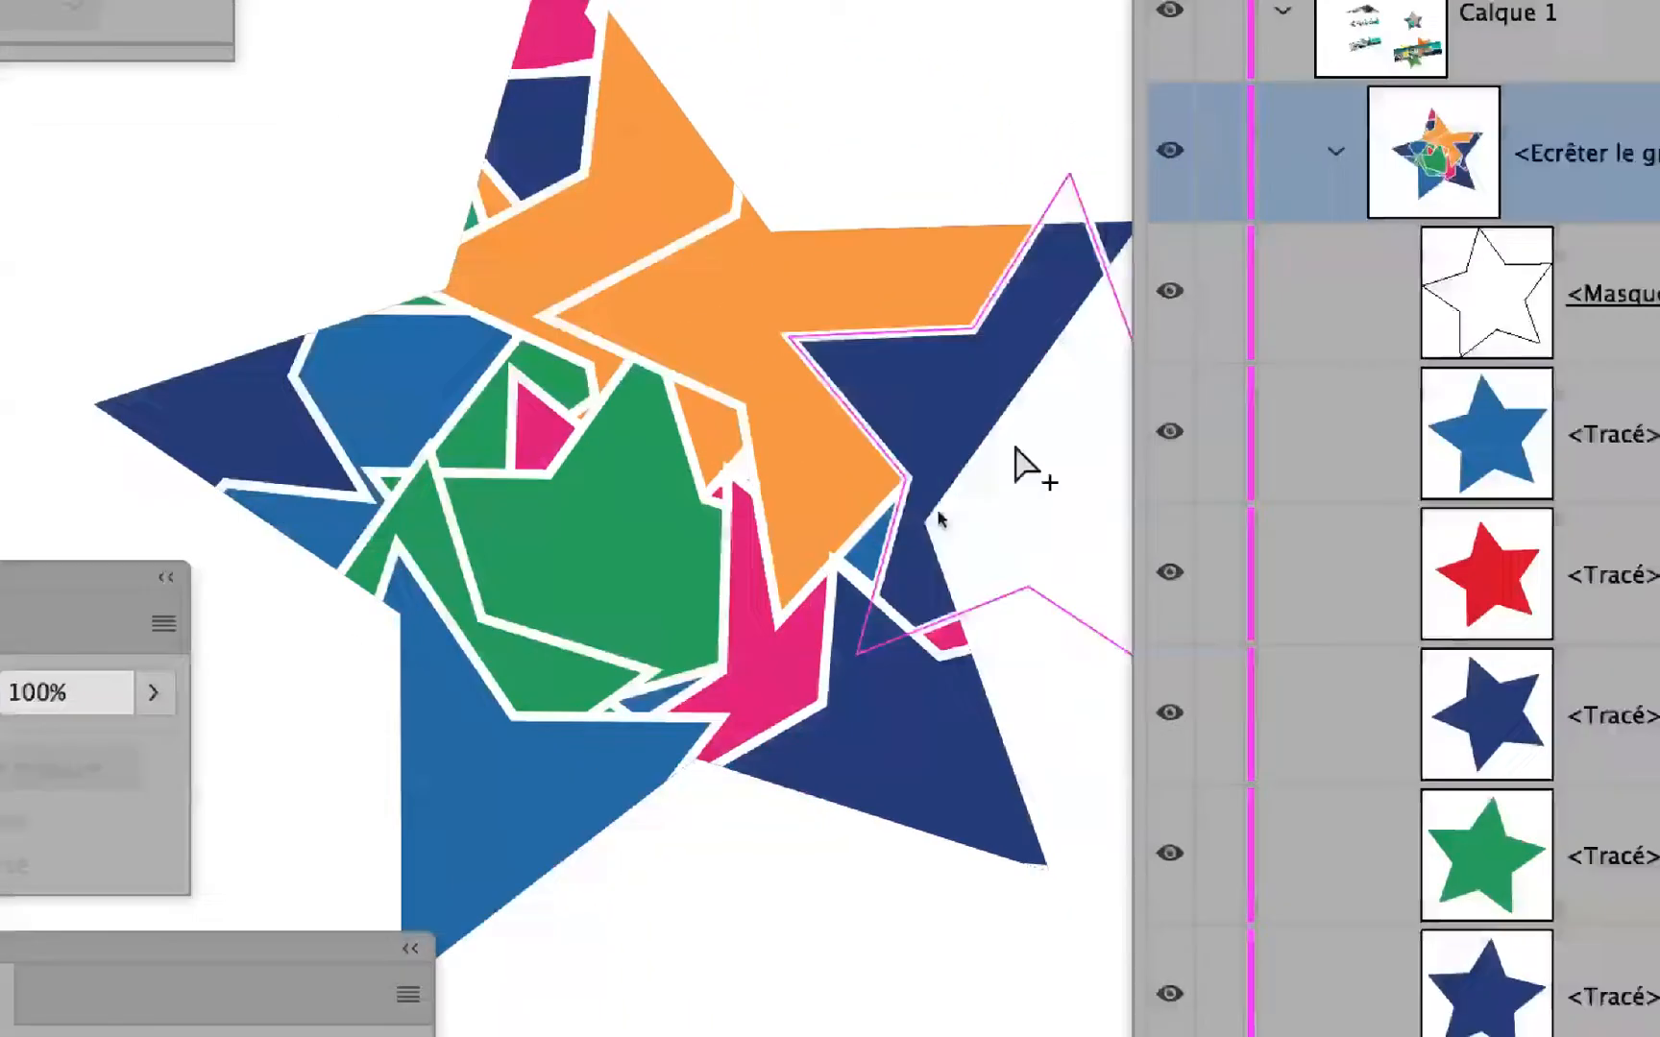
scroll(1336, 634, "down", 3)
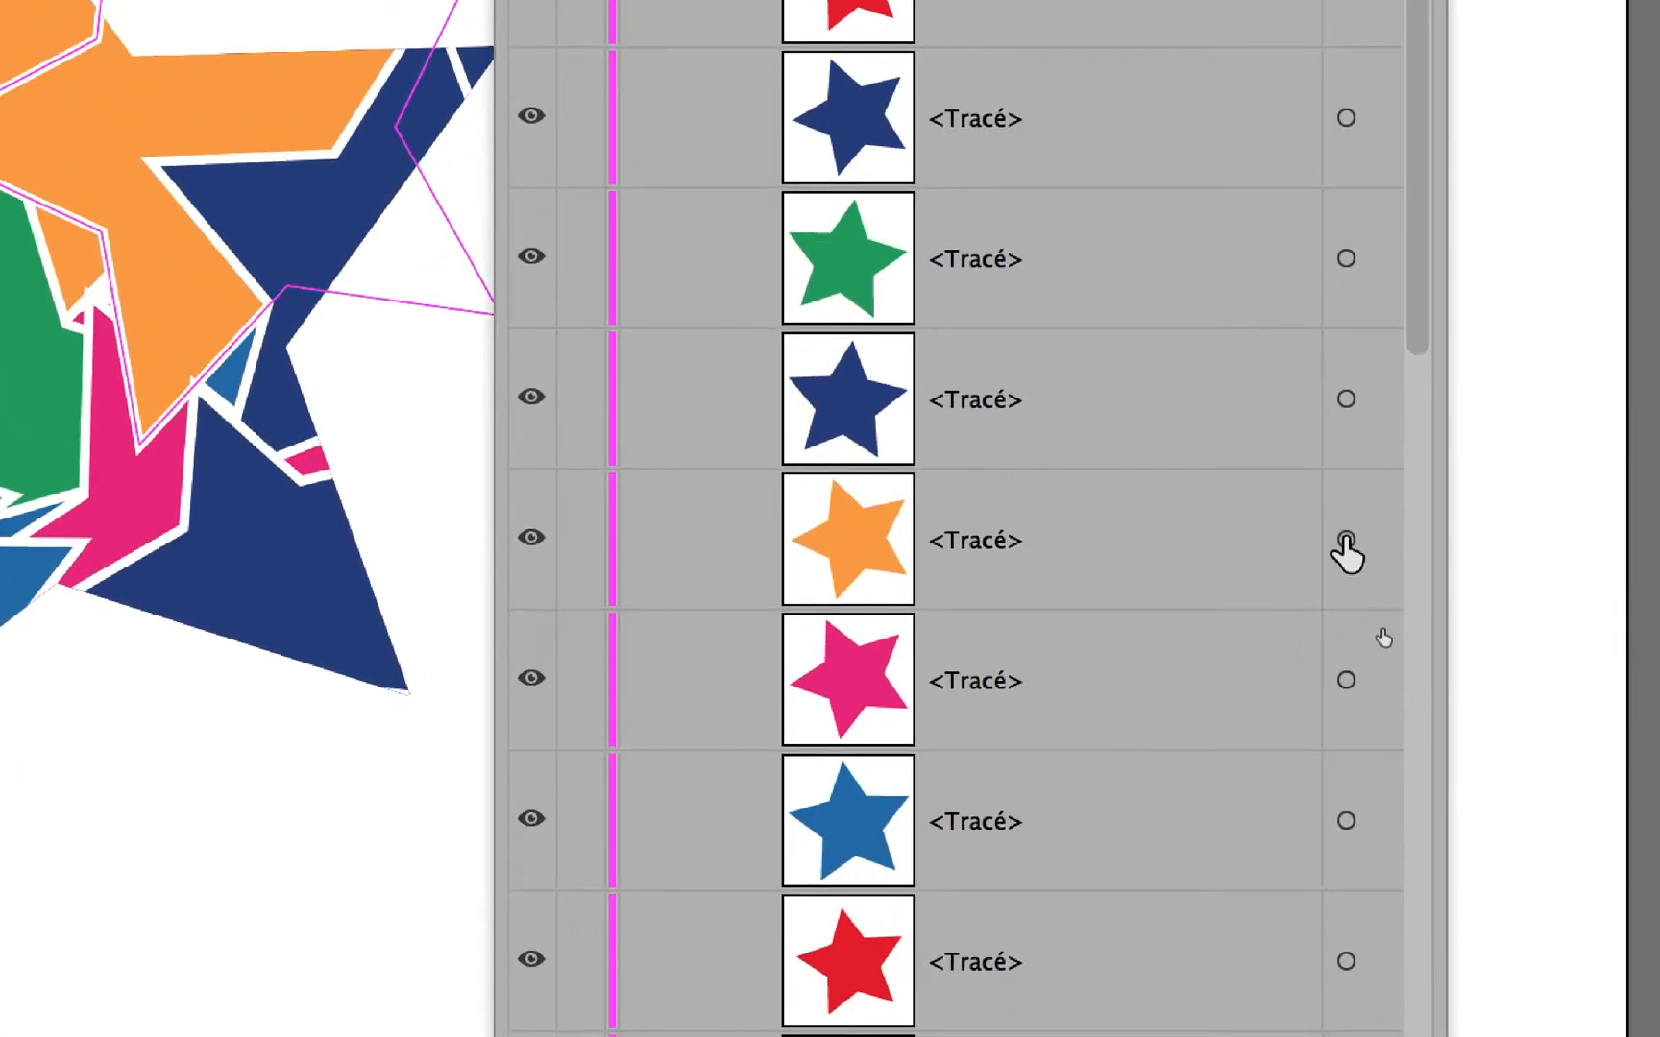
scroll(1324, 645, "down", 3)
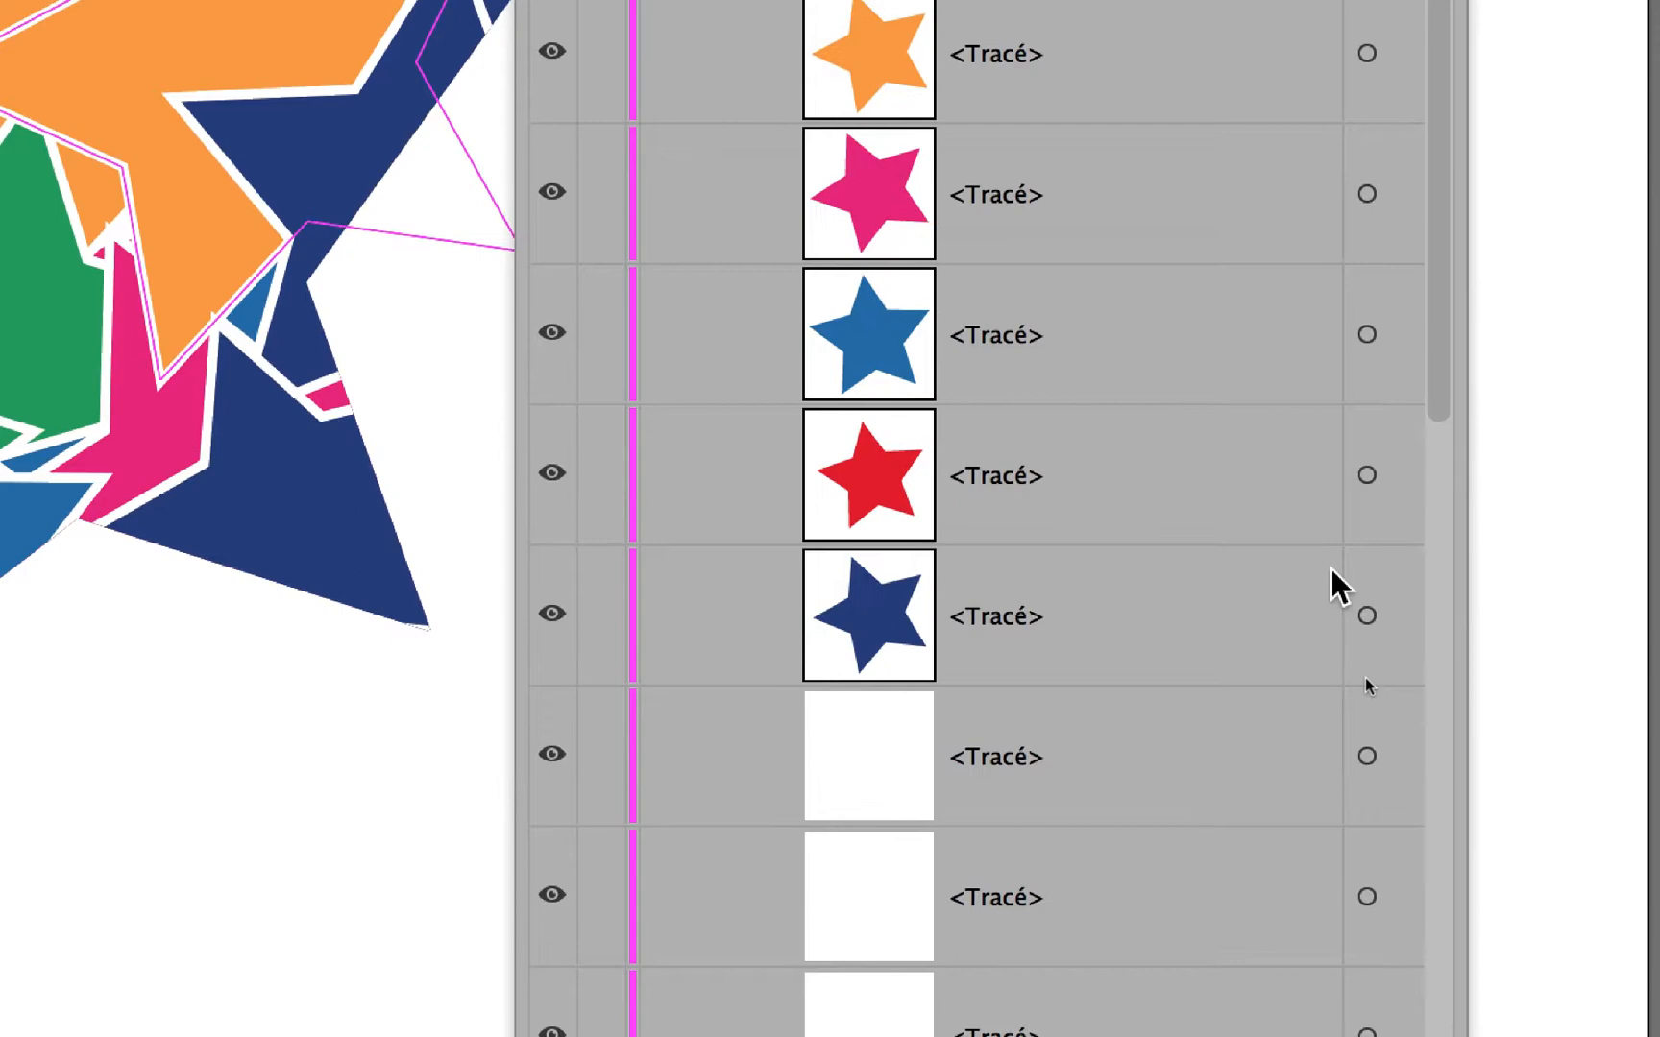
scroll(1332, 570, "down", 5)
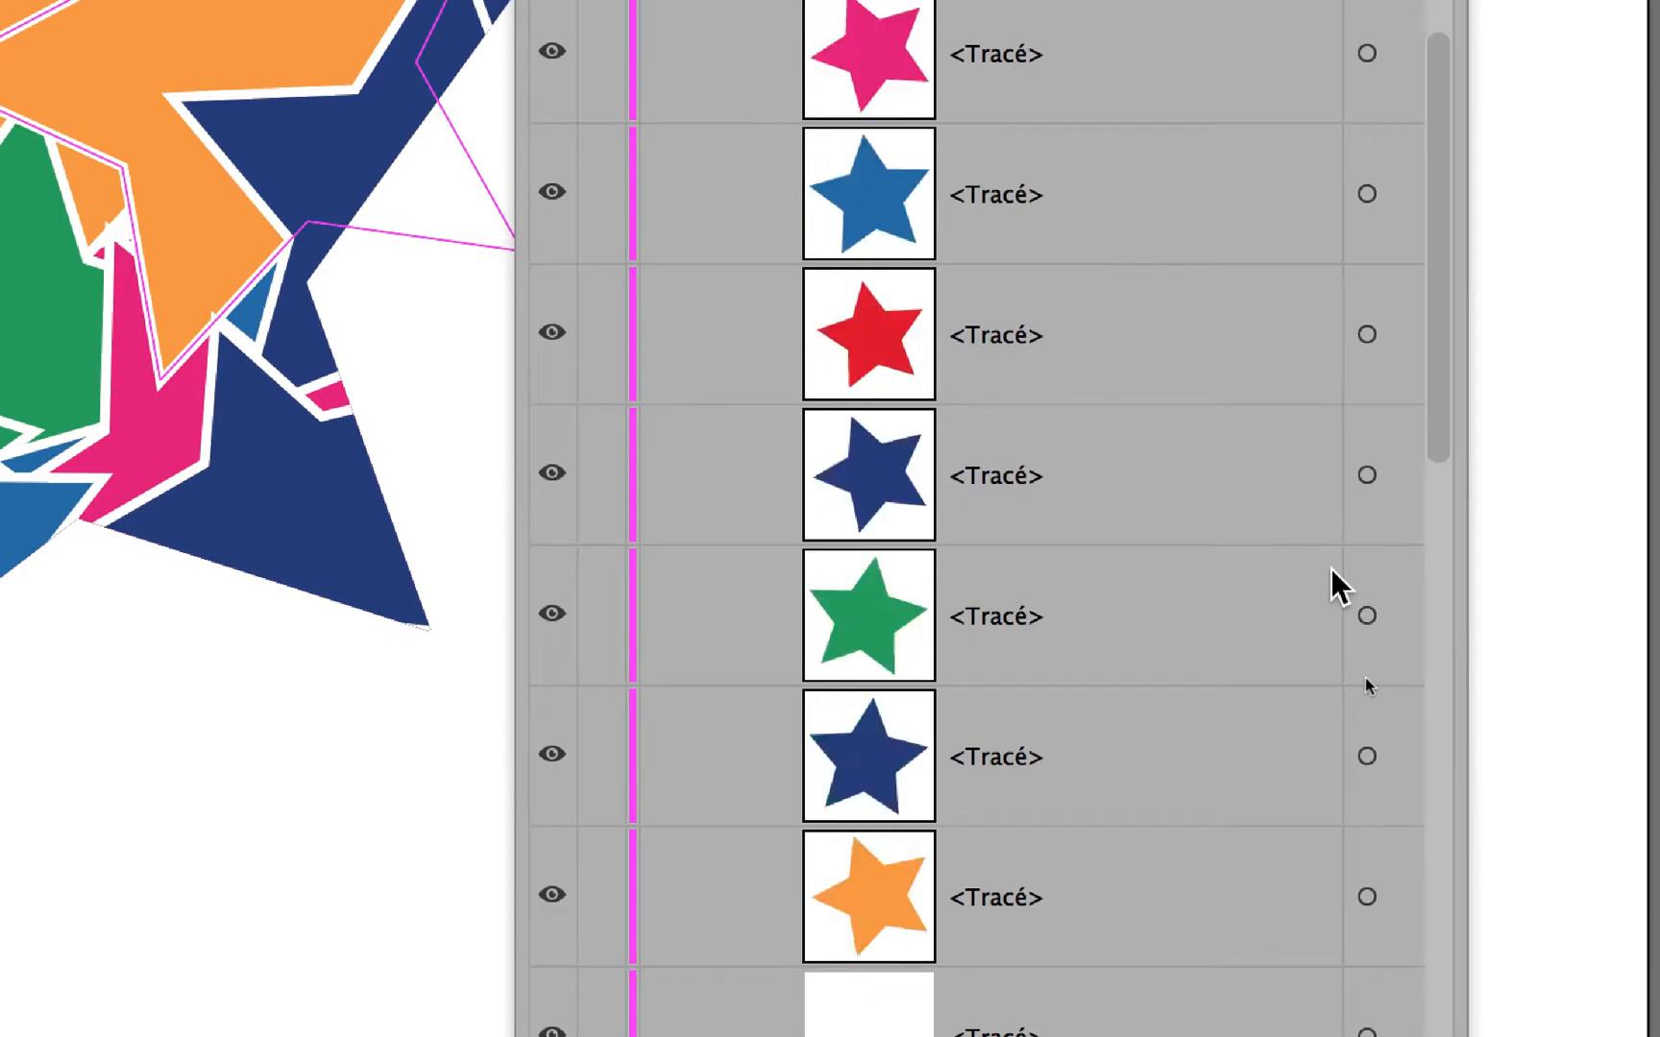
scroll(1345, 495, "up", 4)
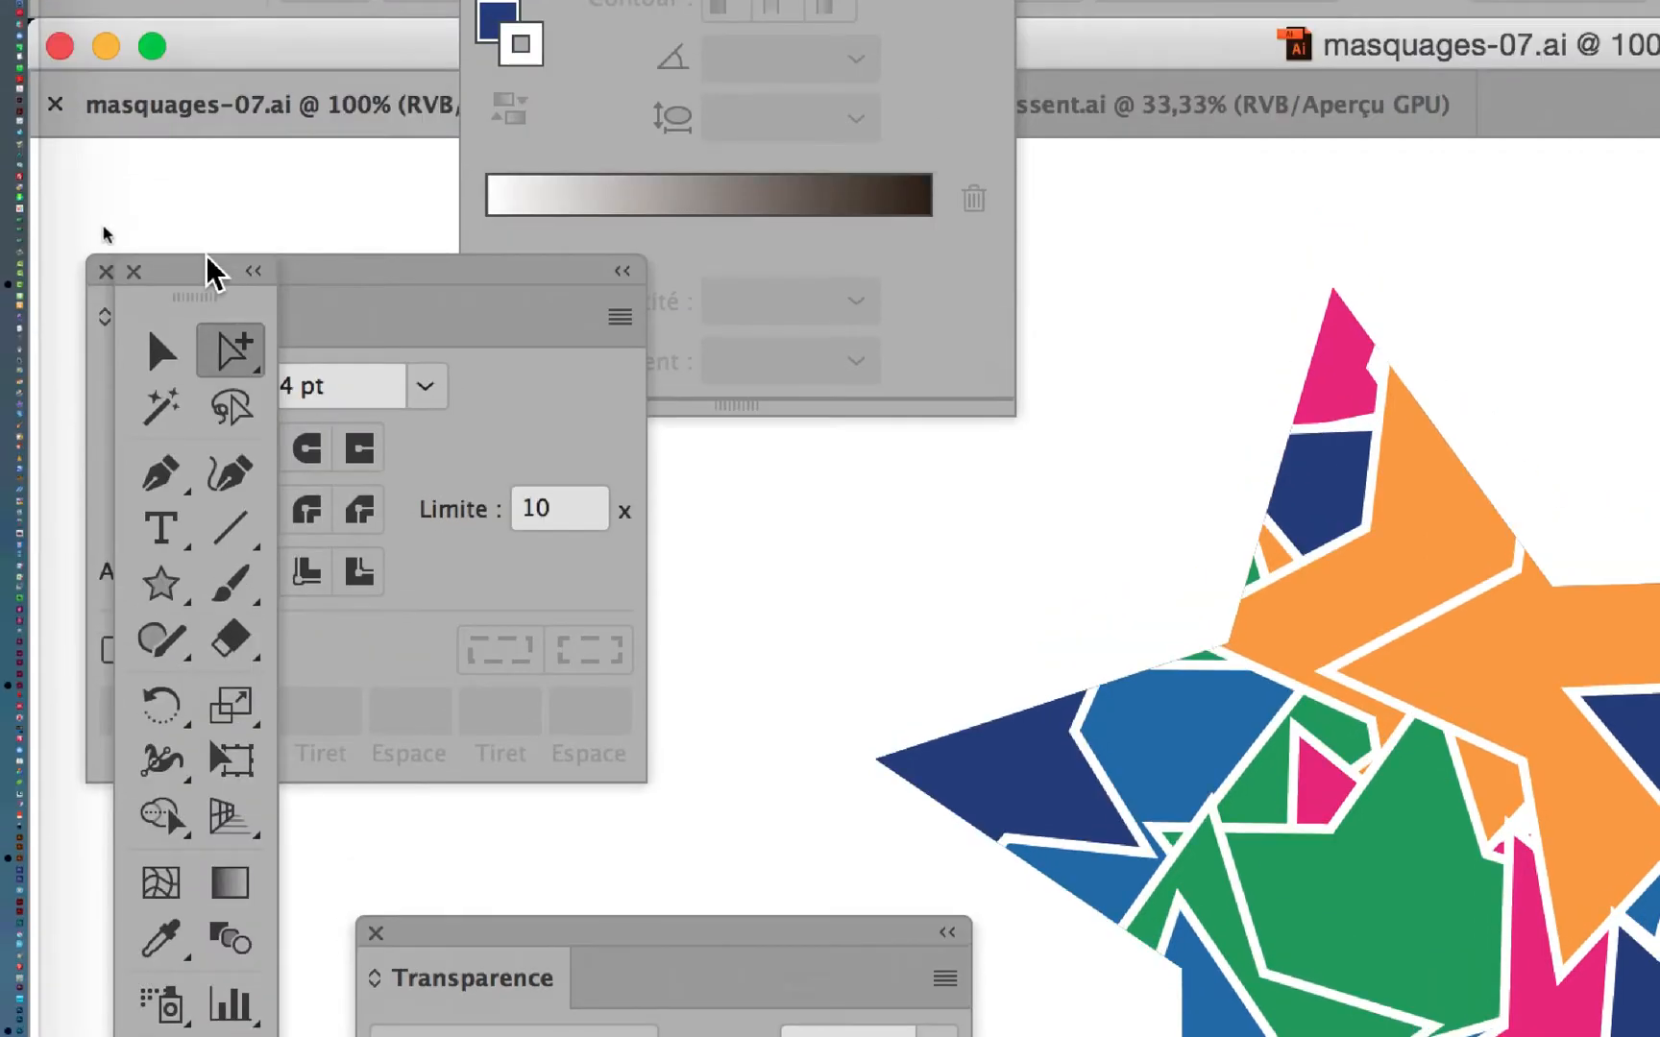
left_click_drag(205, 267, 432, 346)
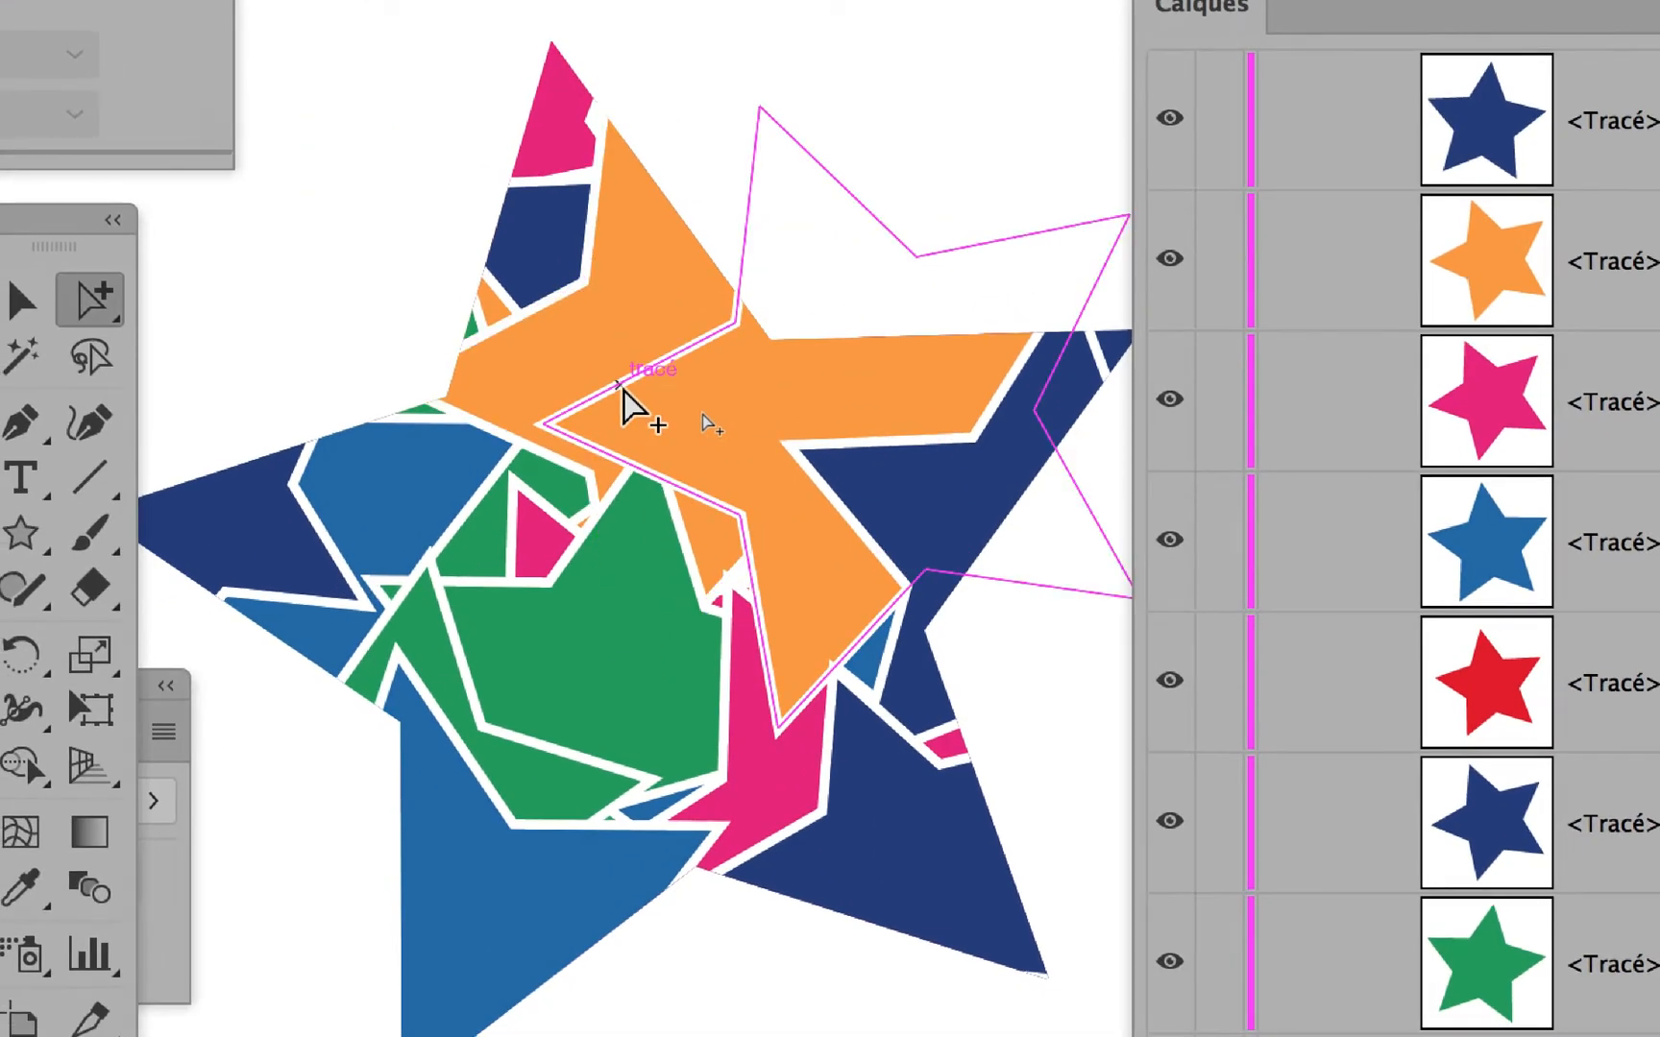
Move the upper-right orange star toward the lower left inside the clipping mask, over the central green star.
left_click(622, 387)
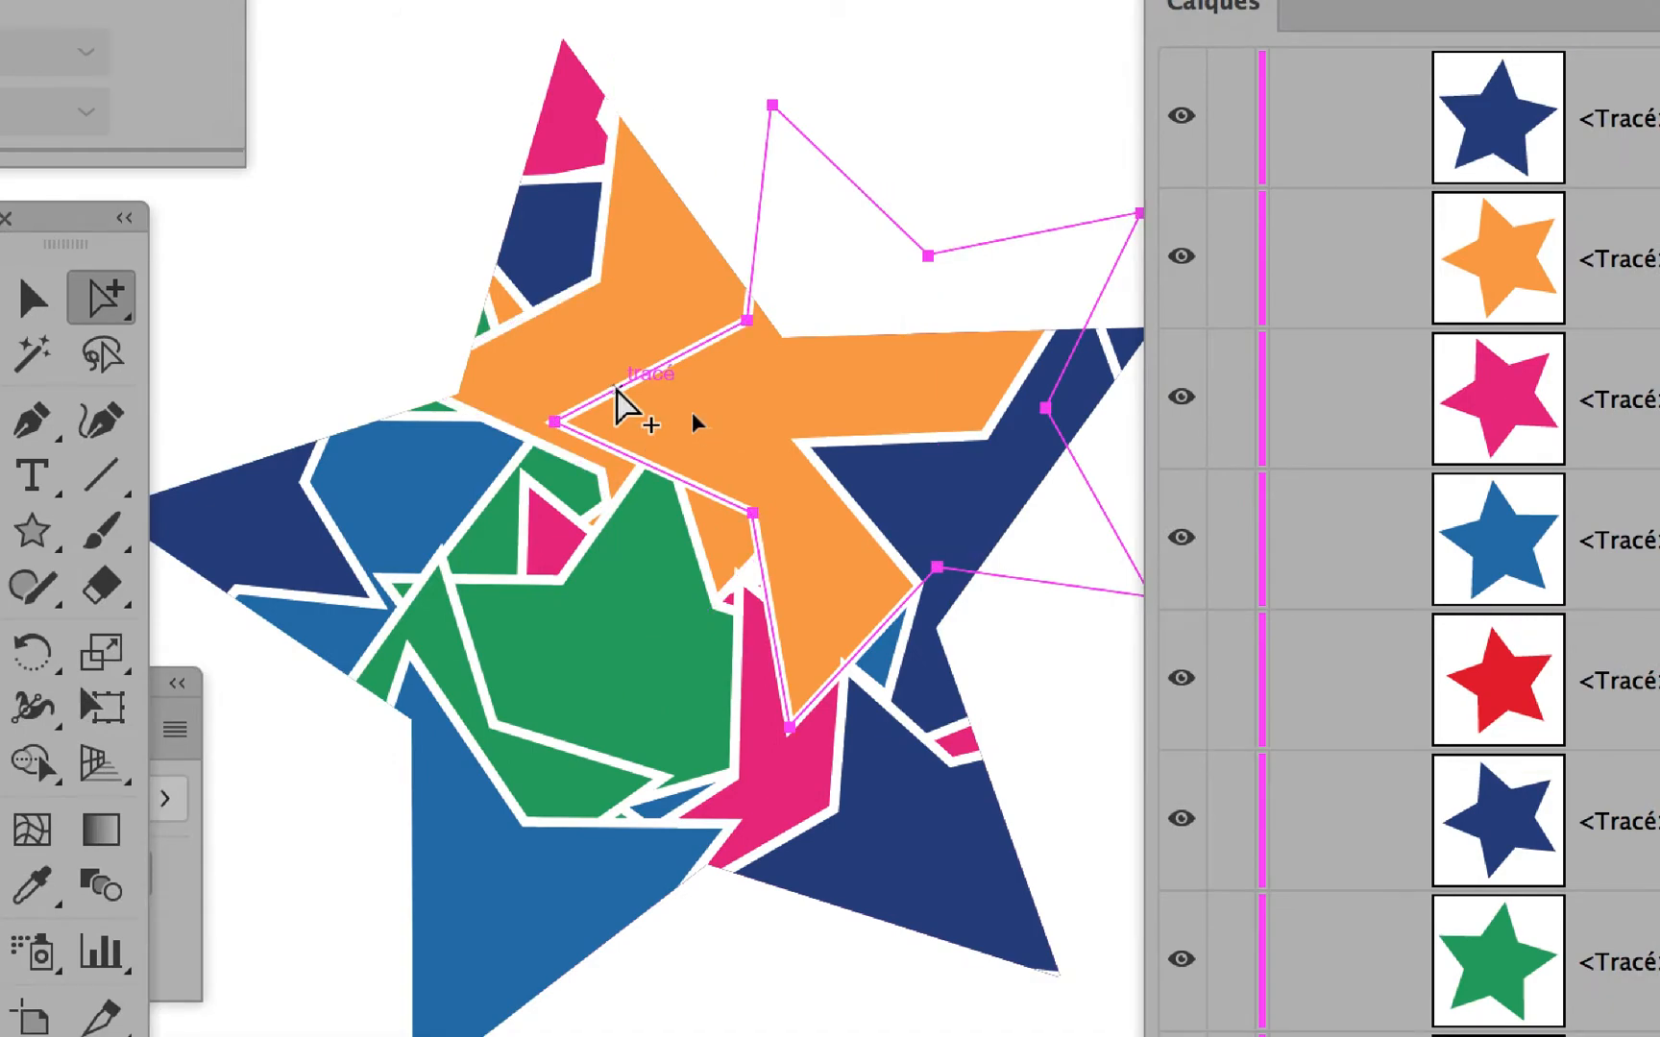
left_click_drag(615, 388, 146, 713)
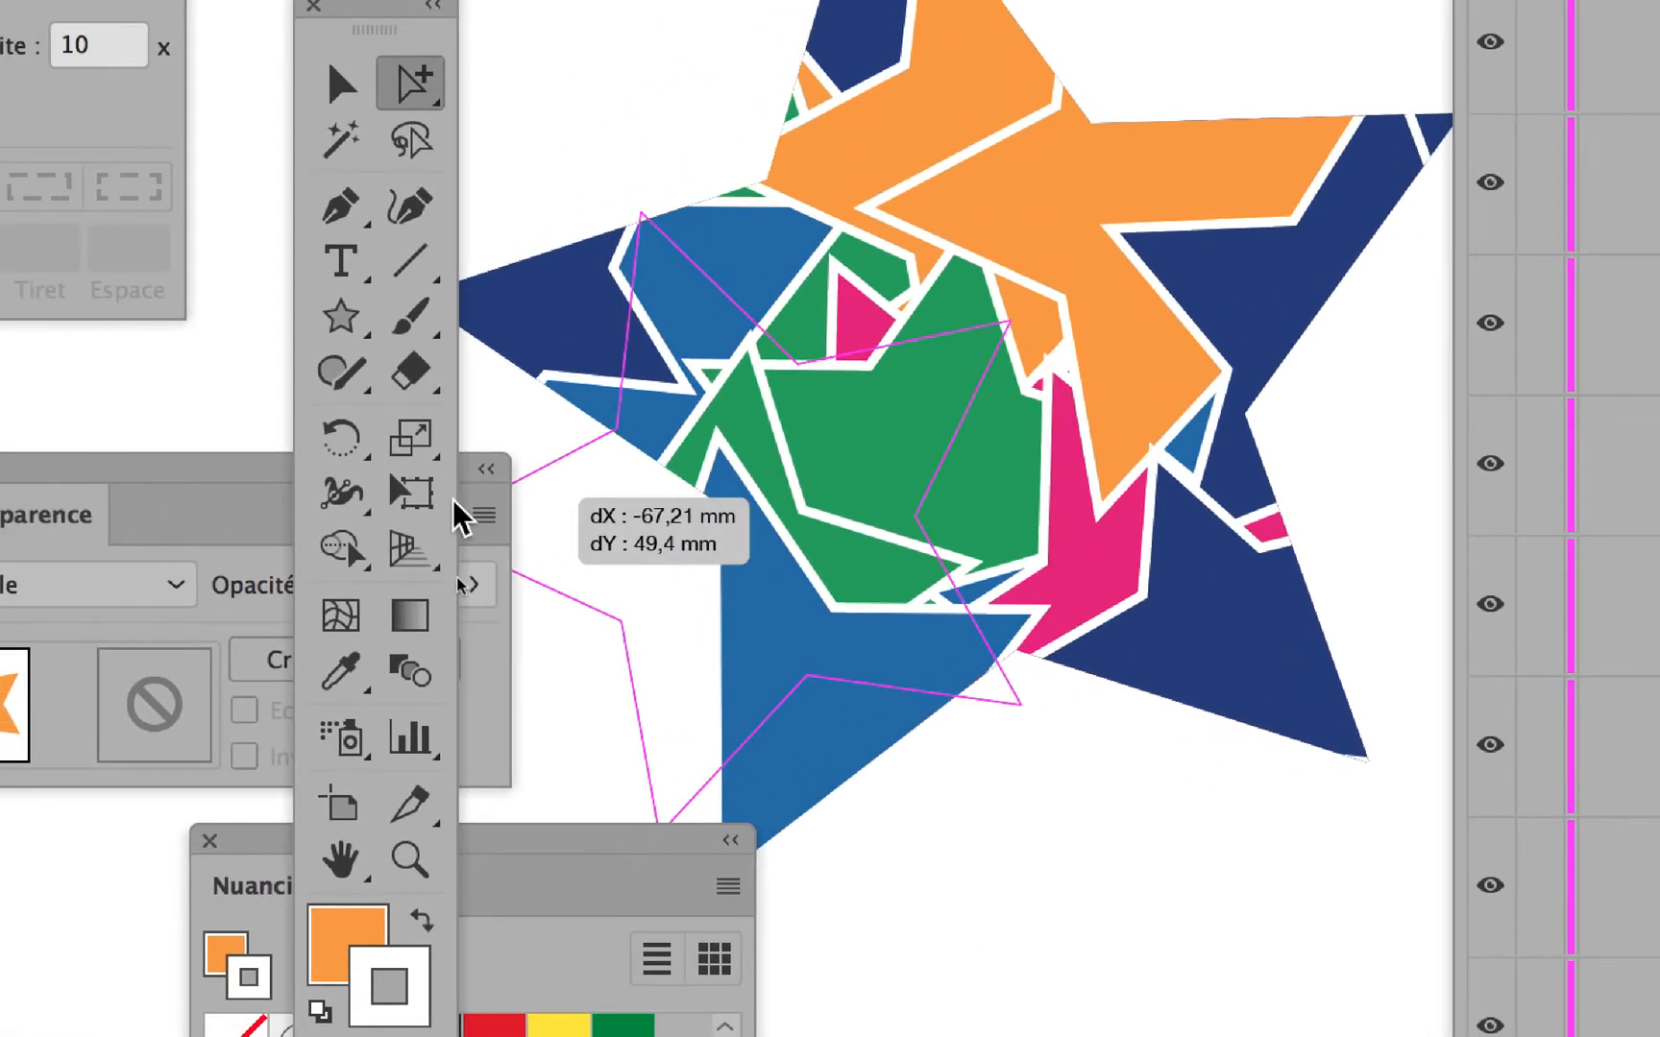
left_click_drag(453, 500, 454, 499)
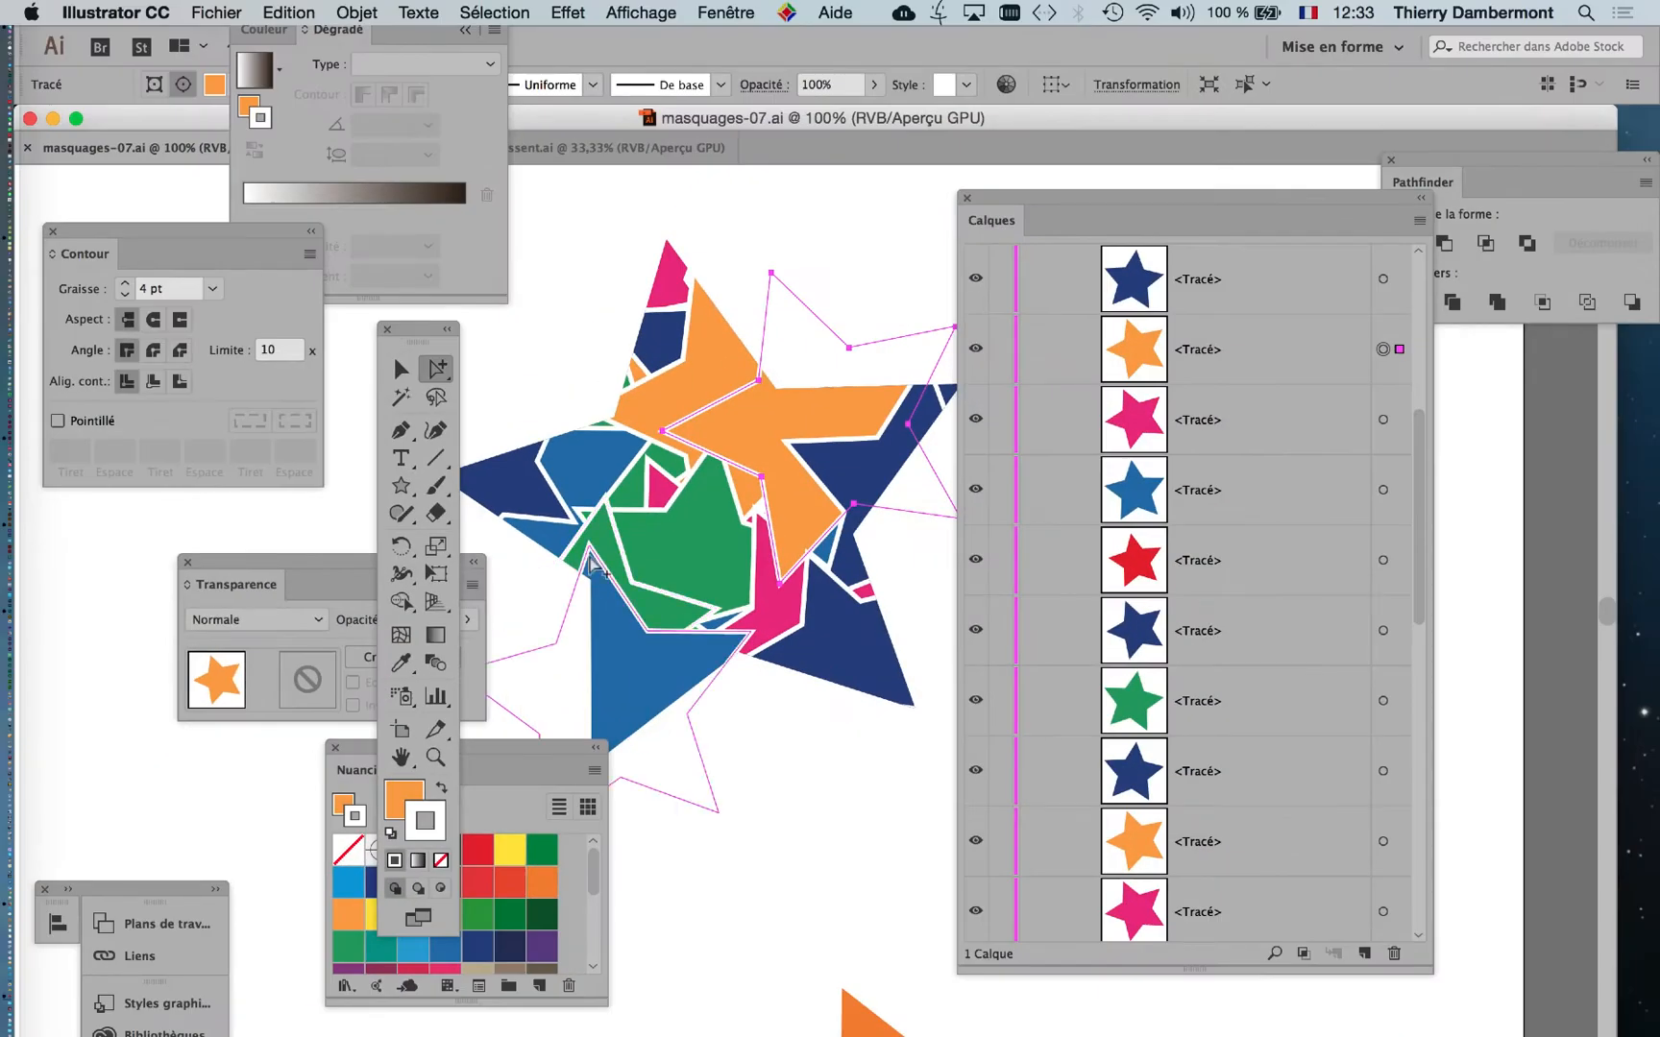
left_click_drag(732, 393, 587, 523)
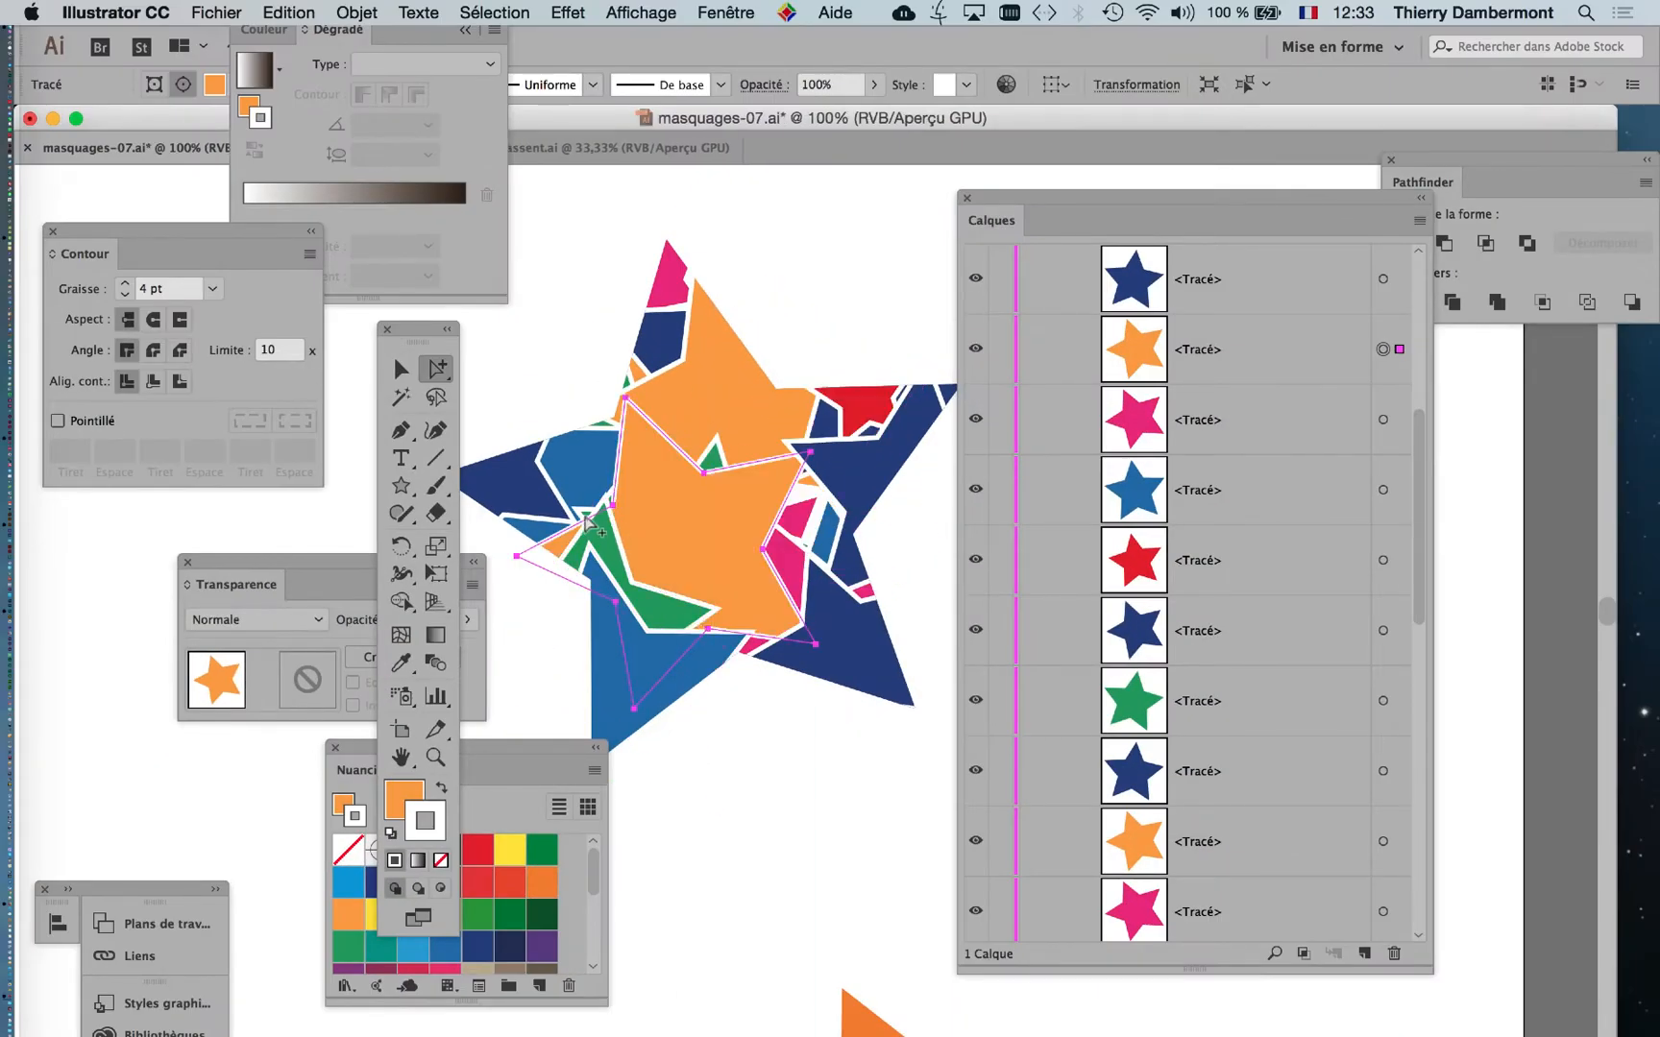
Shift the toolbox away from the artwork, rotate the selected orange star with Free Transform, and move it toward the mask's lower-left edge.
left_click_drag(422, 330, 359, 342)
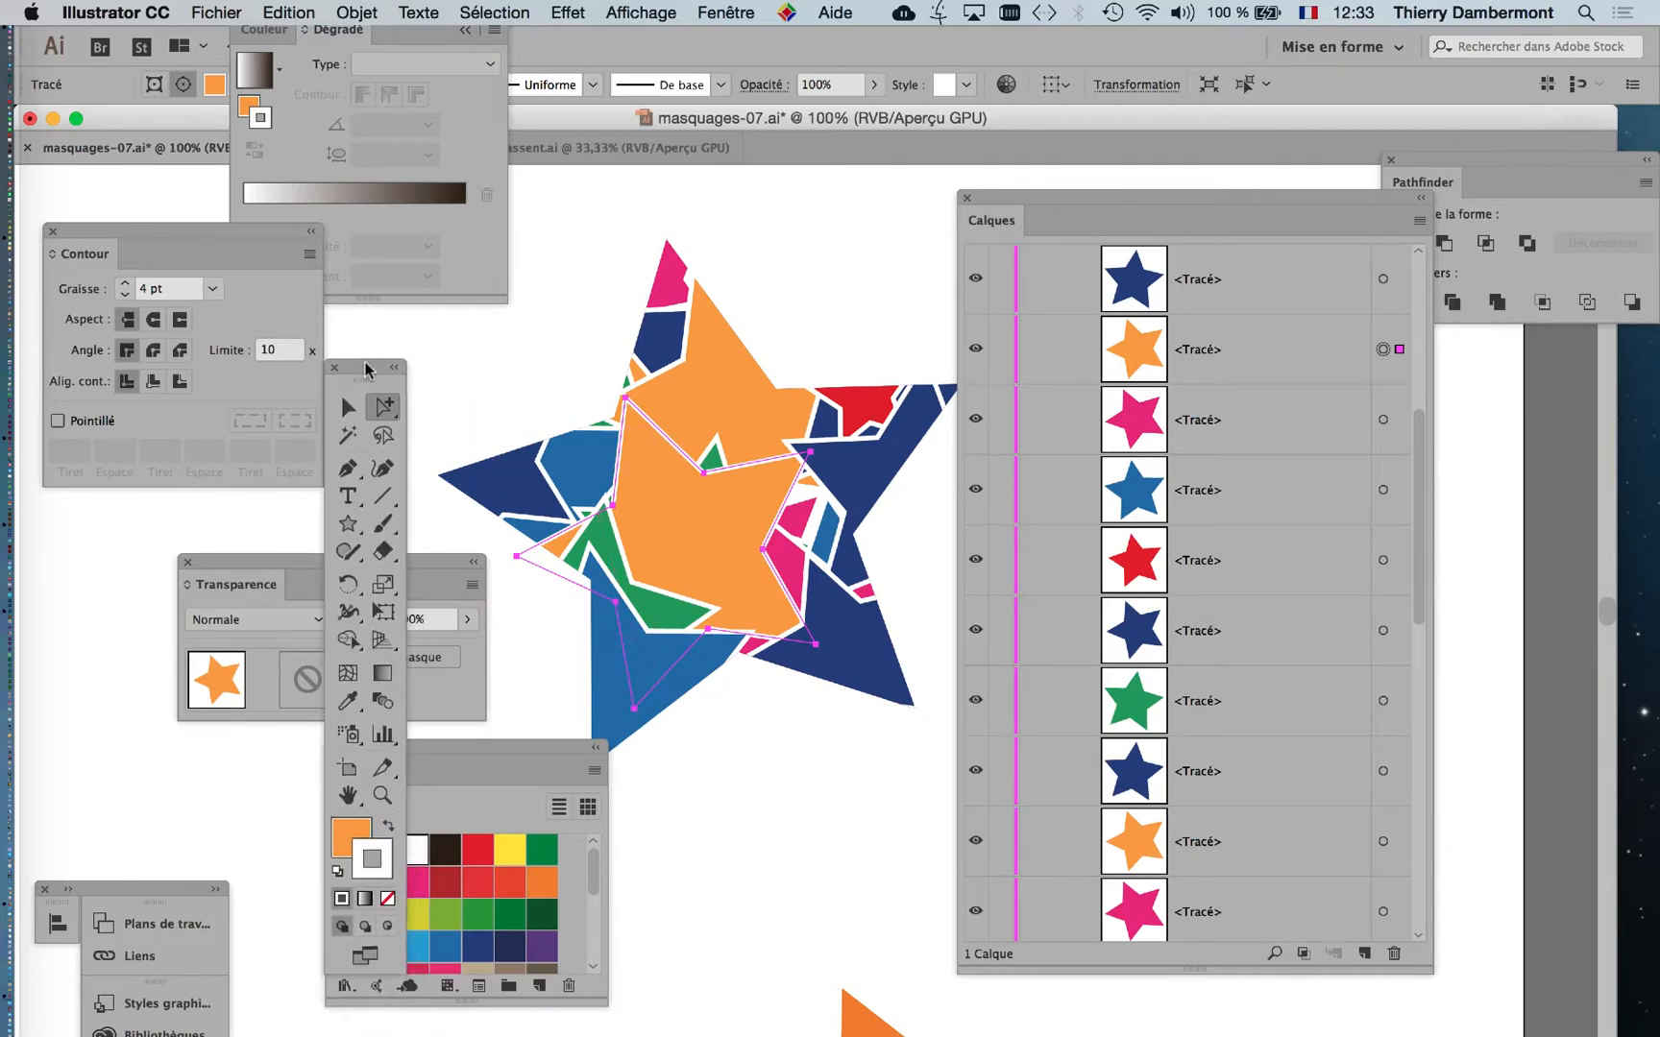
left_click(383, 577)
left_click_drag(879, 658, 877, 485)
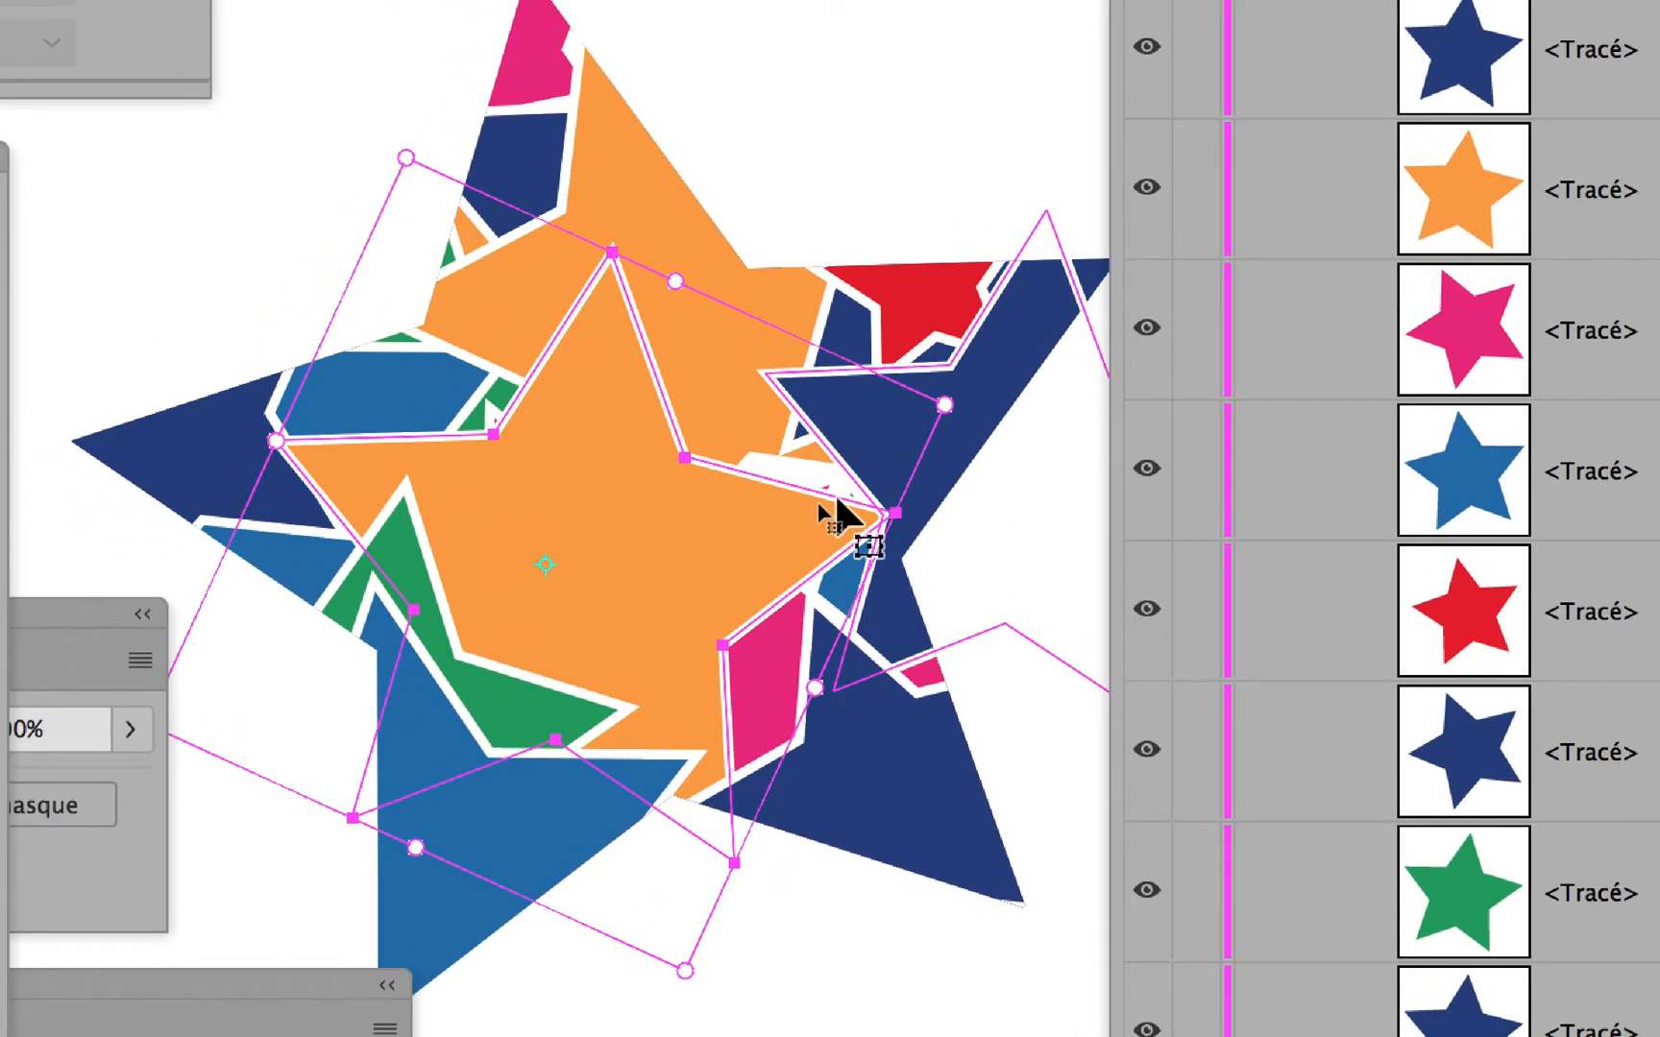
left_click_drag(837, 498, 652, 574)
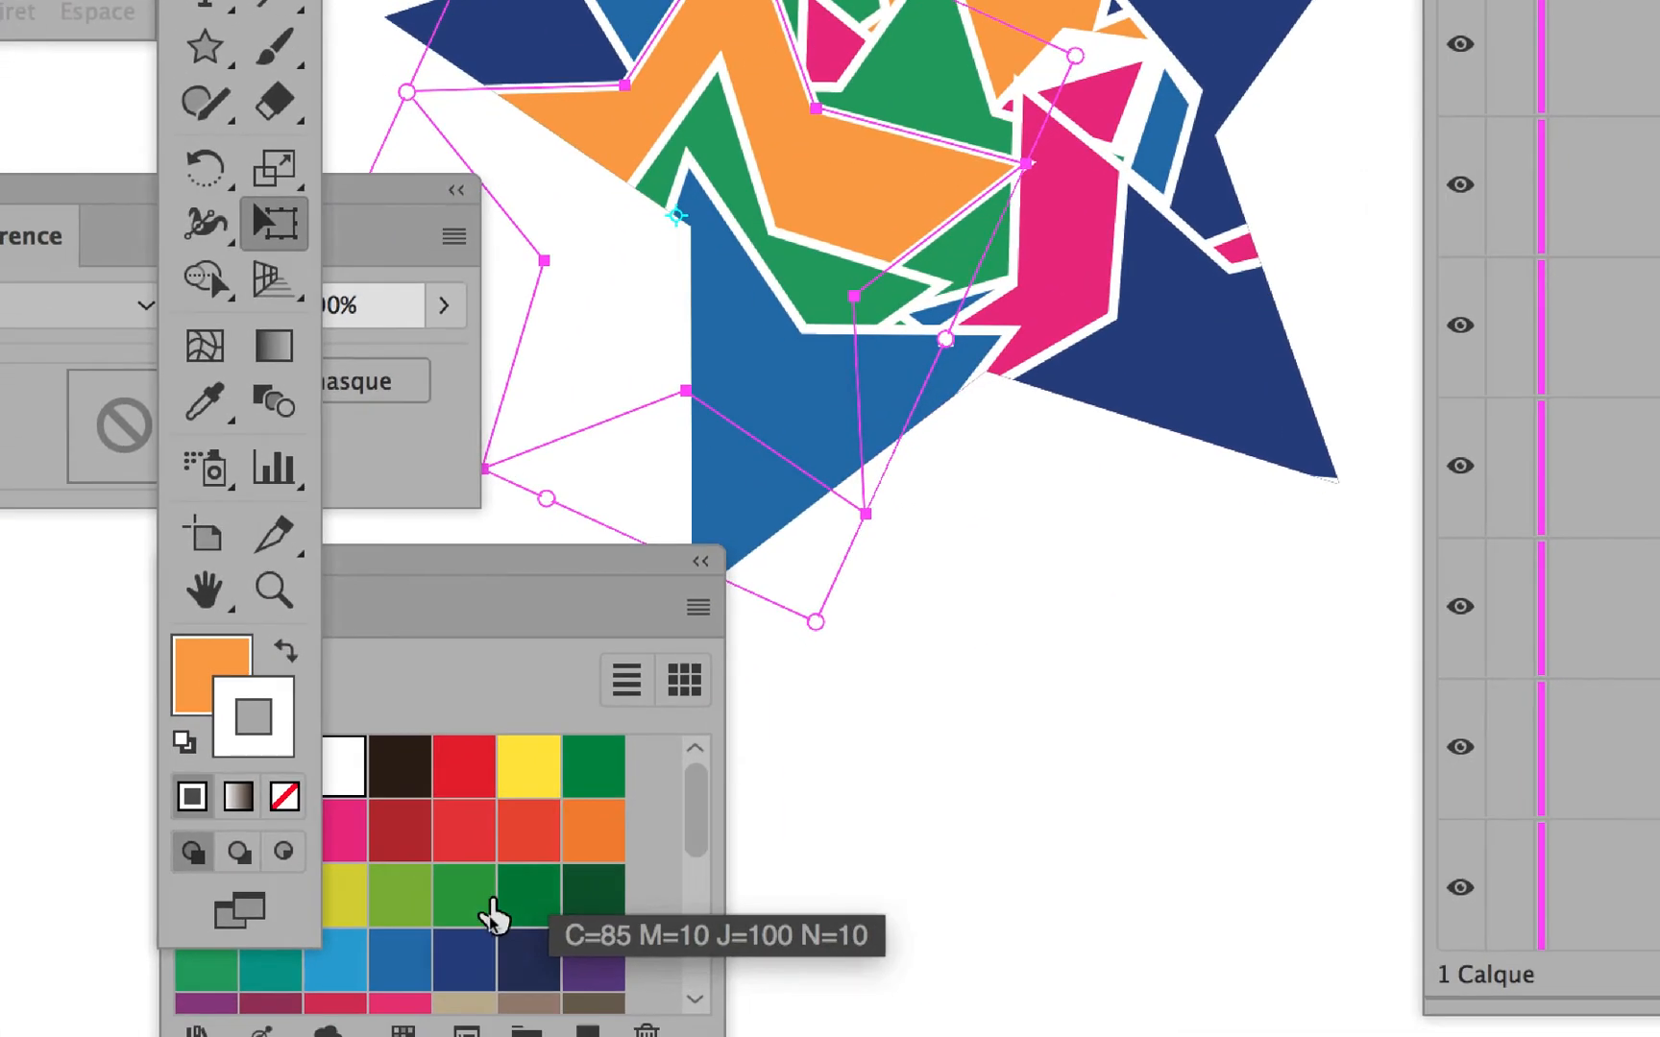
Try the purple swatch on the orange star's stroke, and undo the stroke colour change.
left_click_drag(544, 926, 781, 203)
left_click_drag(589, 667, 623, 593)
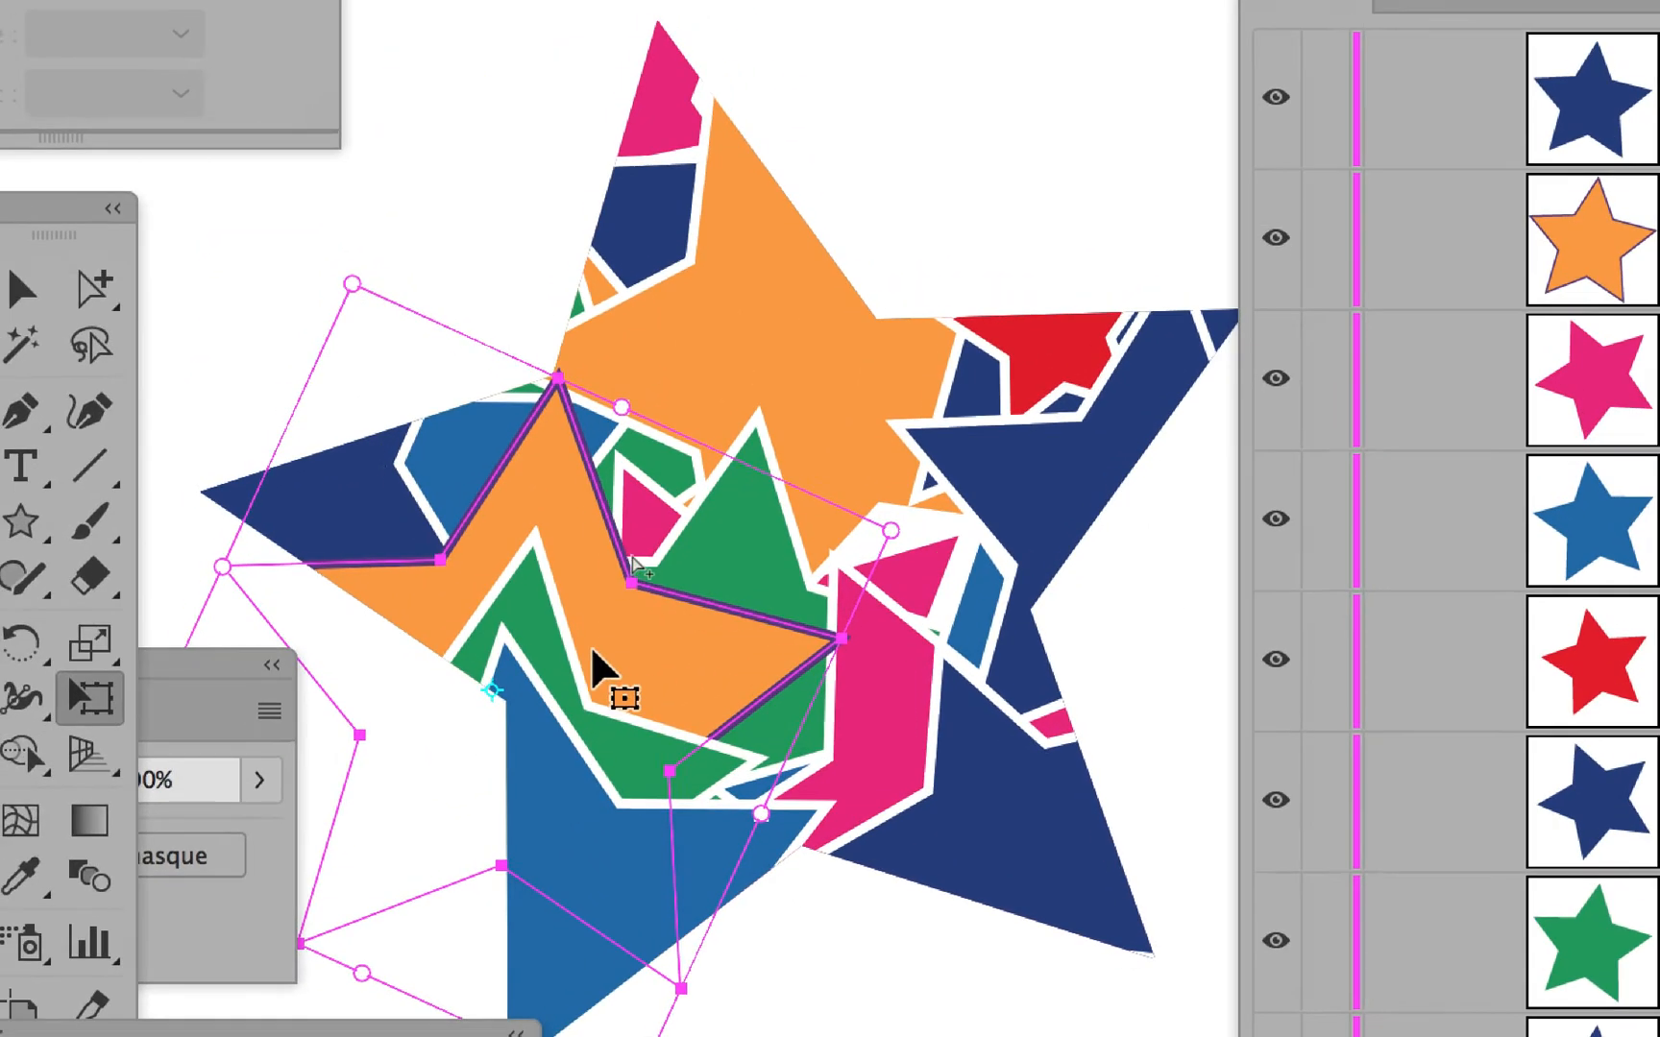
key("super+z")
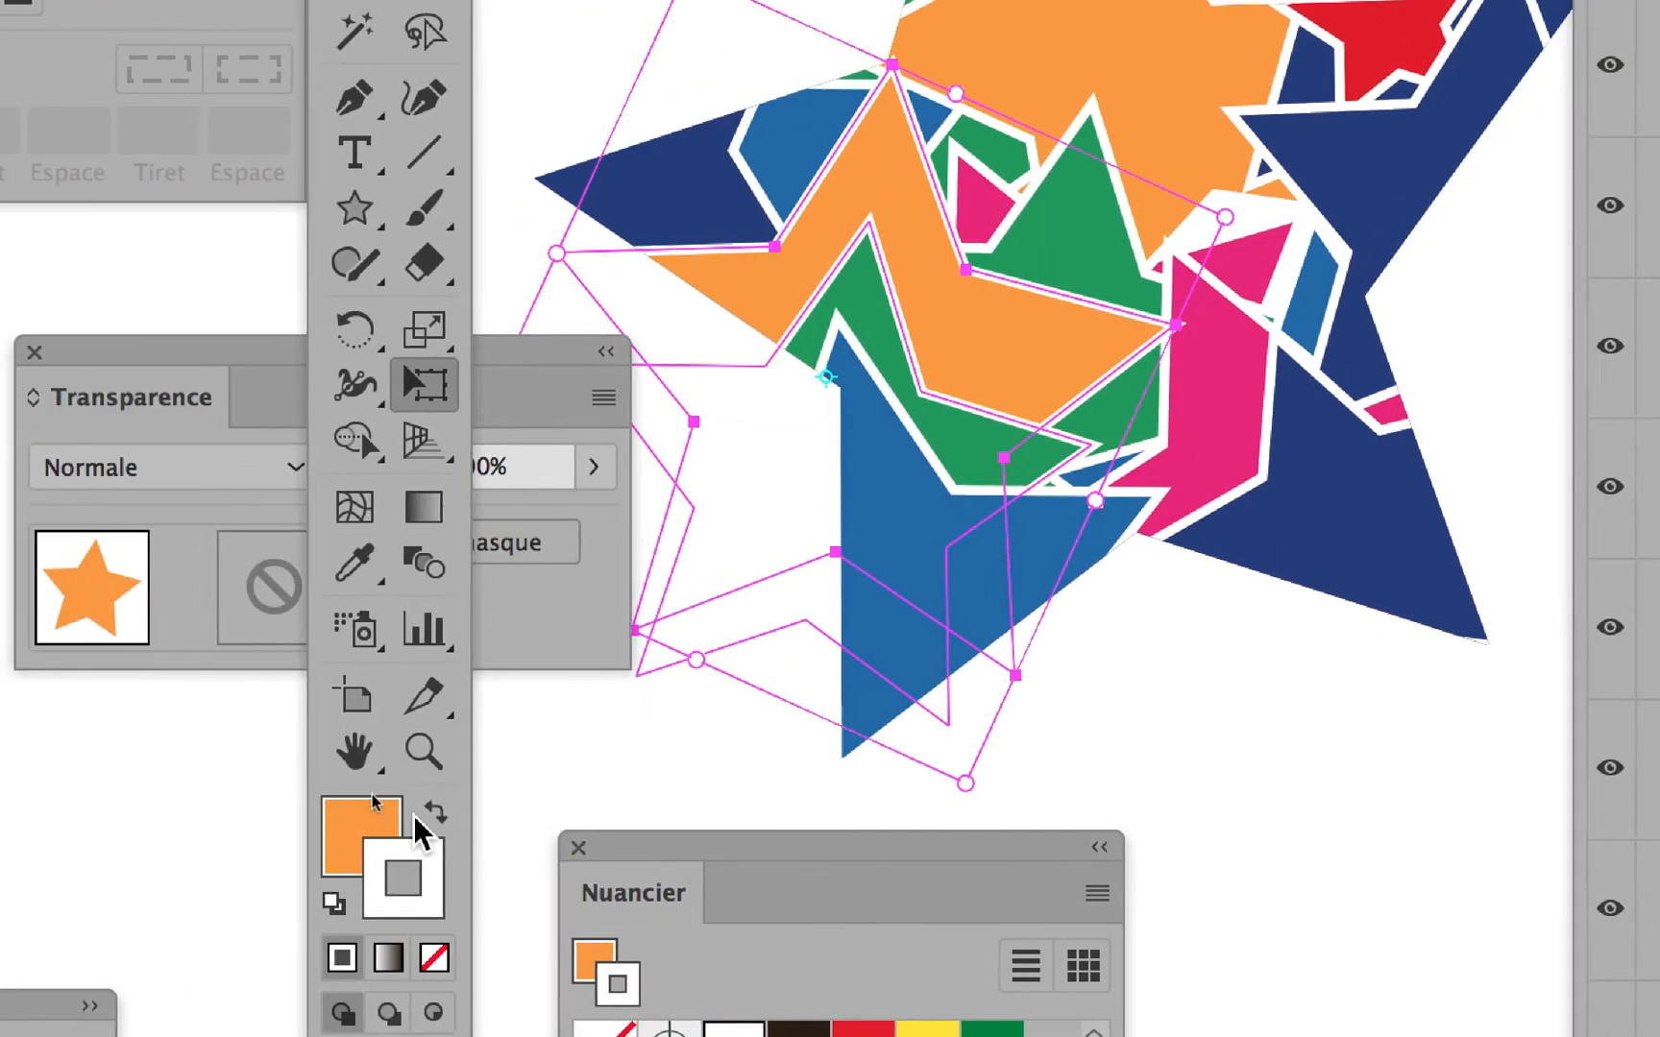
Bring the swatches in front of the toolbox and fill the selected orange star with purple #594186.
left_click_drag(661, 848, 428, 700)
left_click_drag(566, 871, 615, 660)
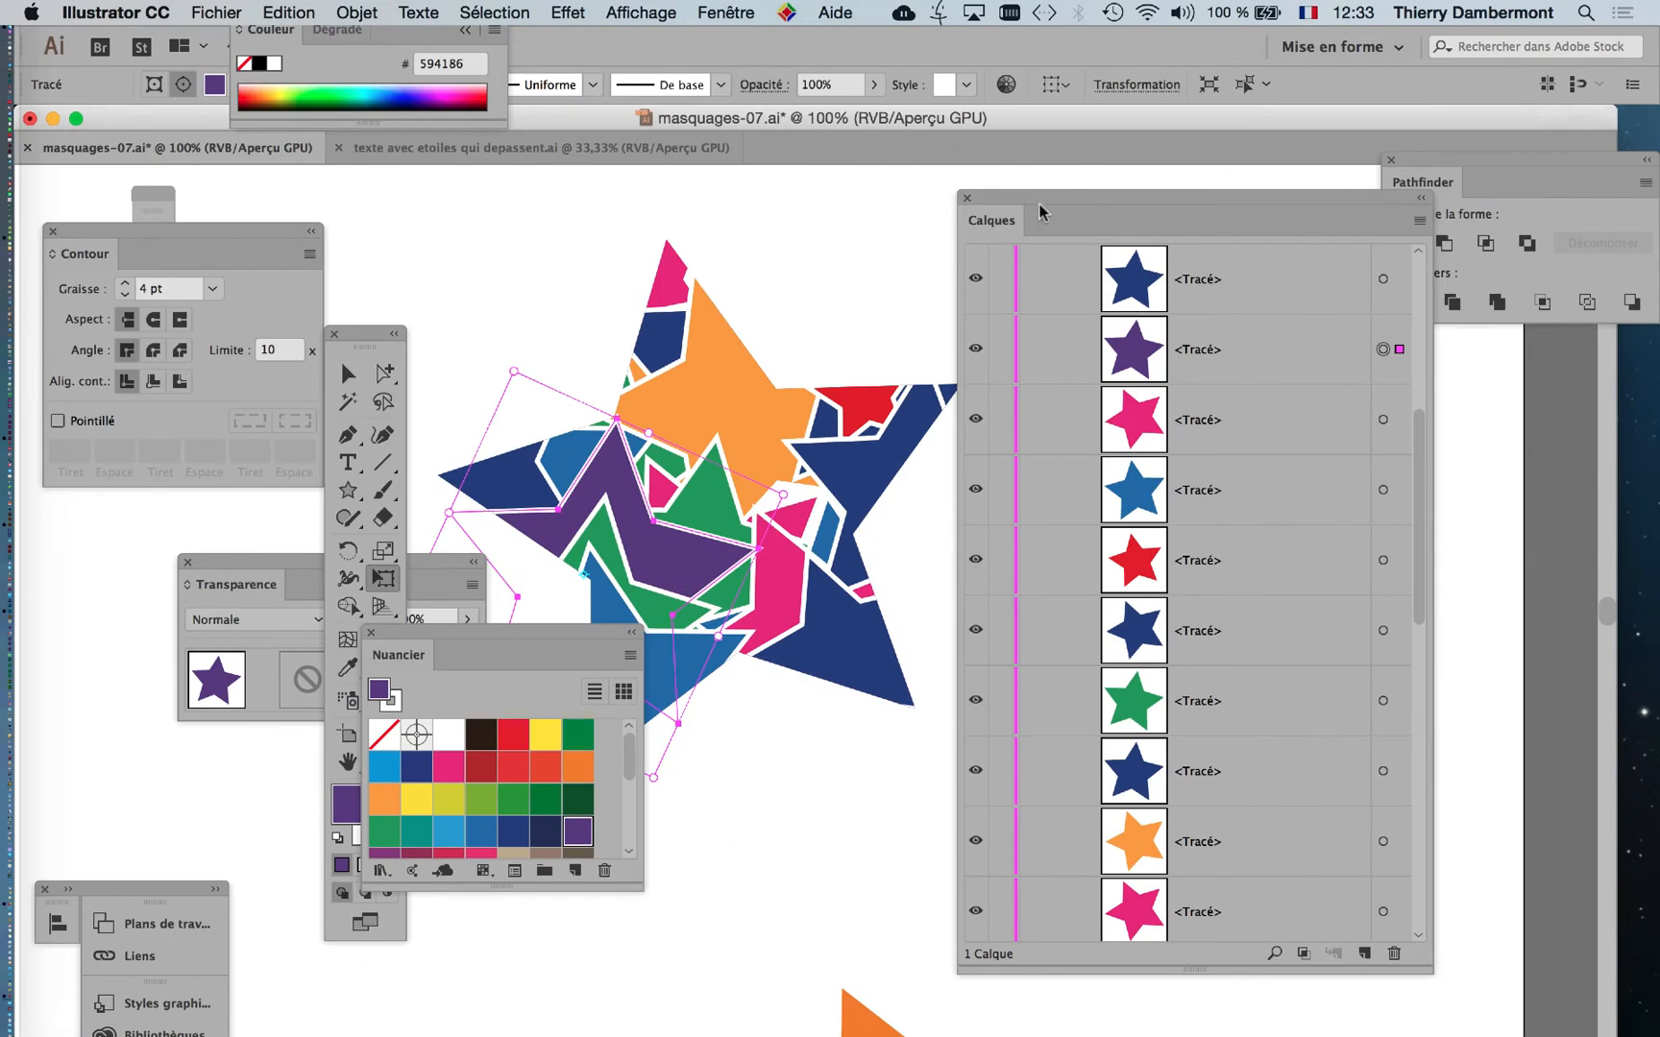
Clear the workspace around the artwork by moving the layer list, toolbox and swatches aside, close the Transparency settings, and deselect the purple star.
left_click_drag(1039, 211, 1322, 258)
left_click_drag(370, 338, 1152, 272)
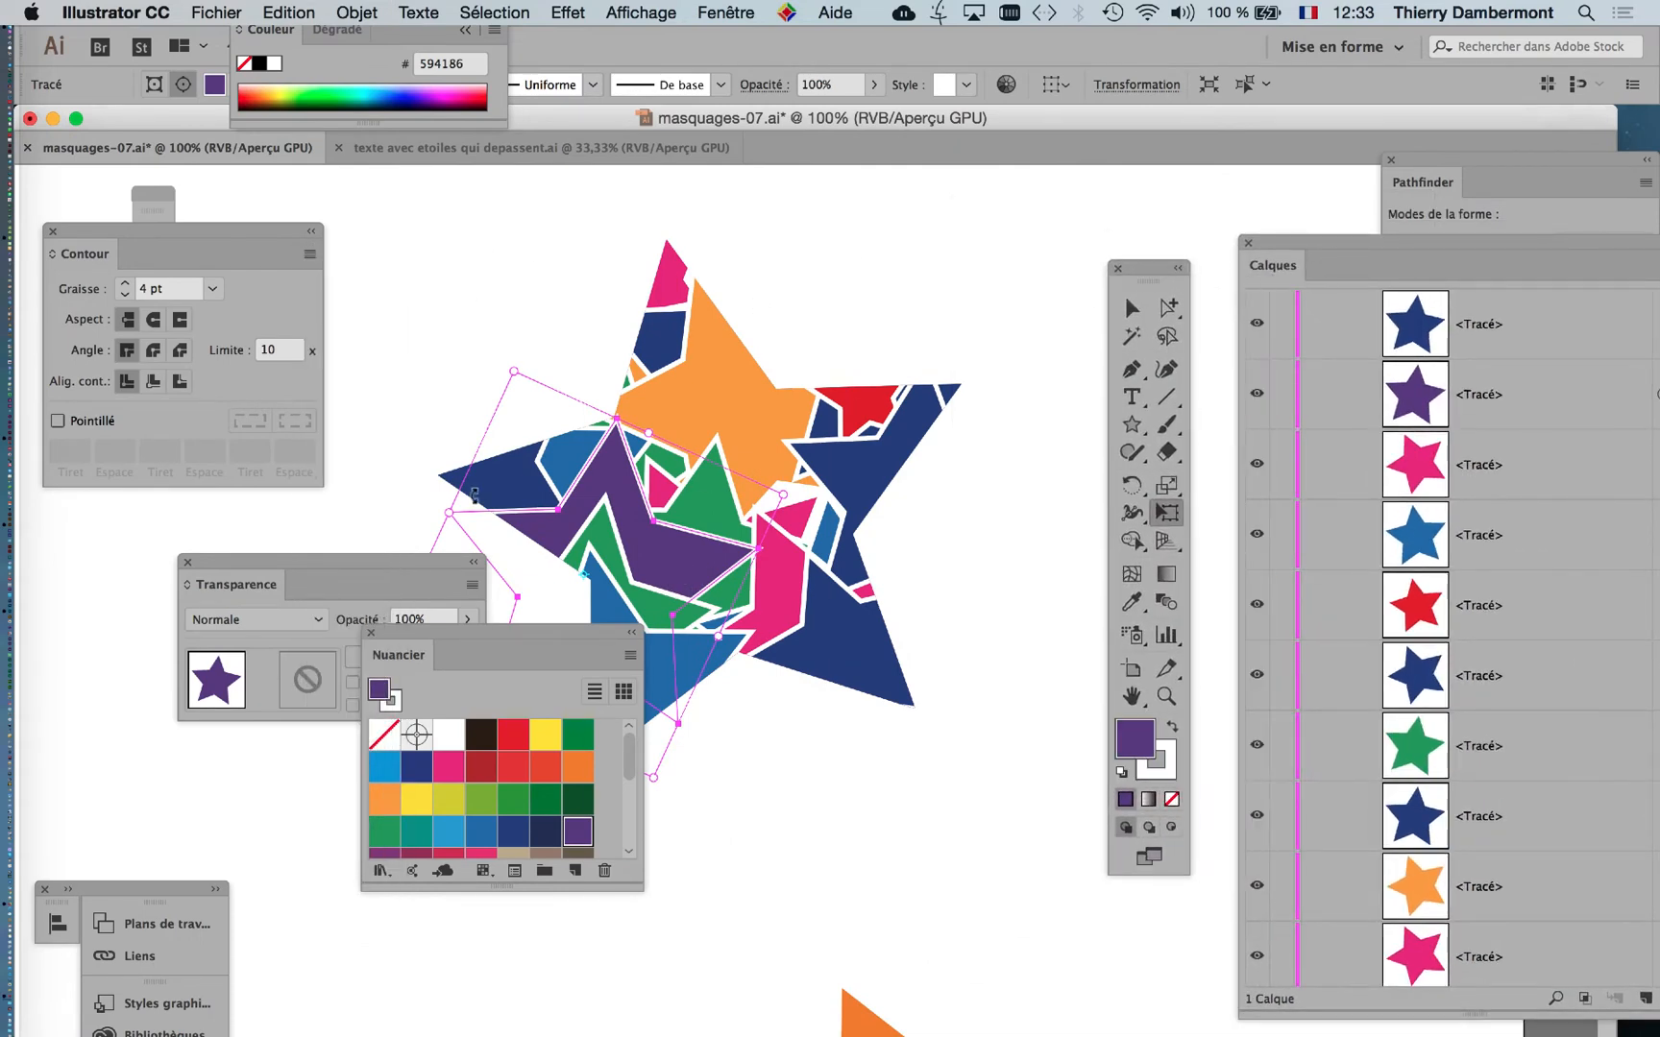
left_click(188, 562)
left_click_drag(485, 642, 193, 600)
left_click(1131, 307)
left_click(1056, 479)
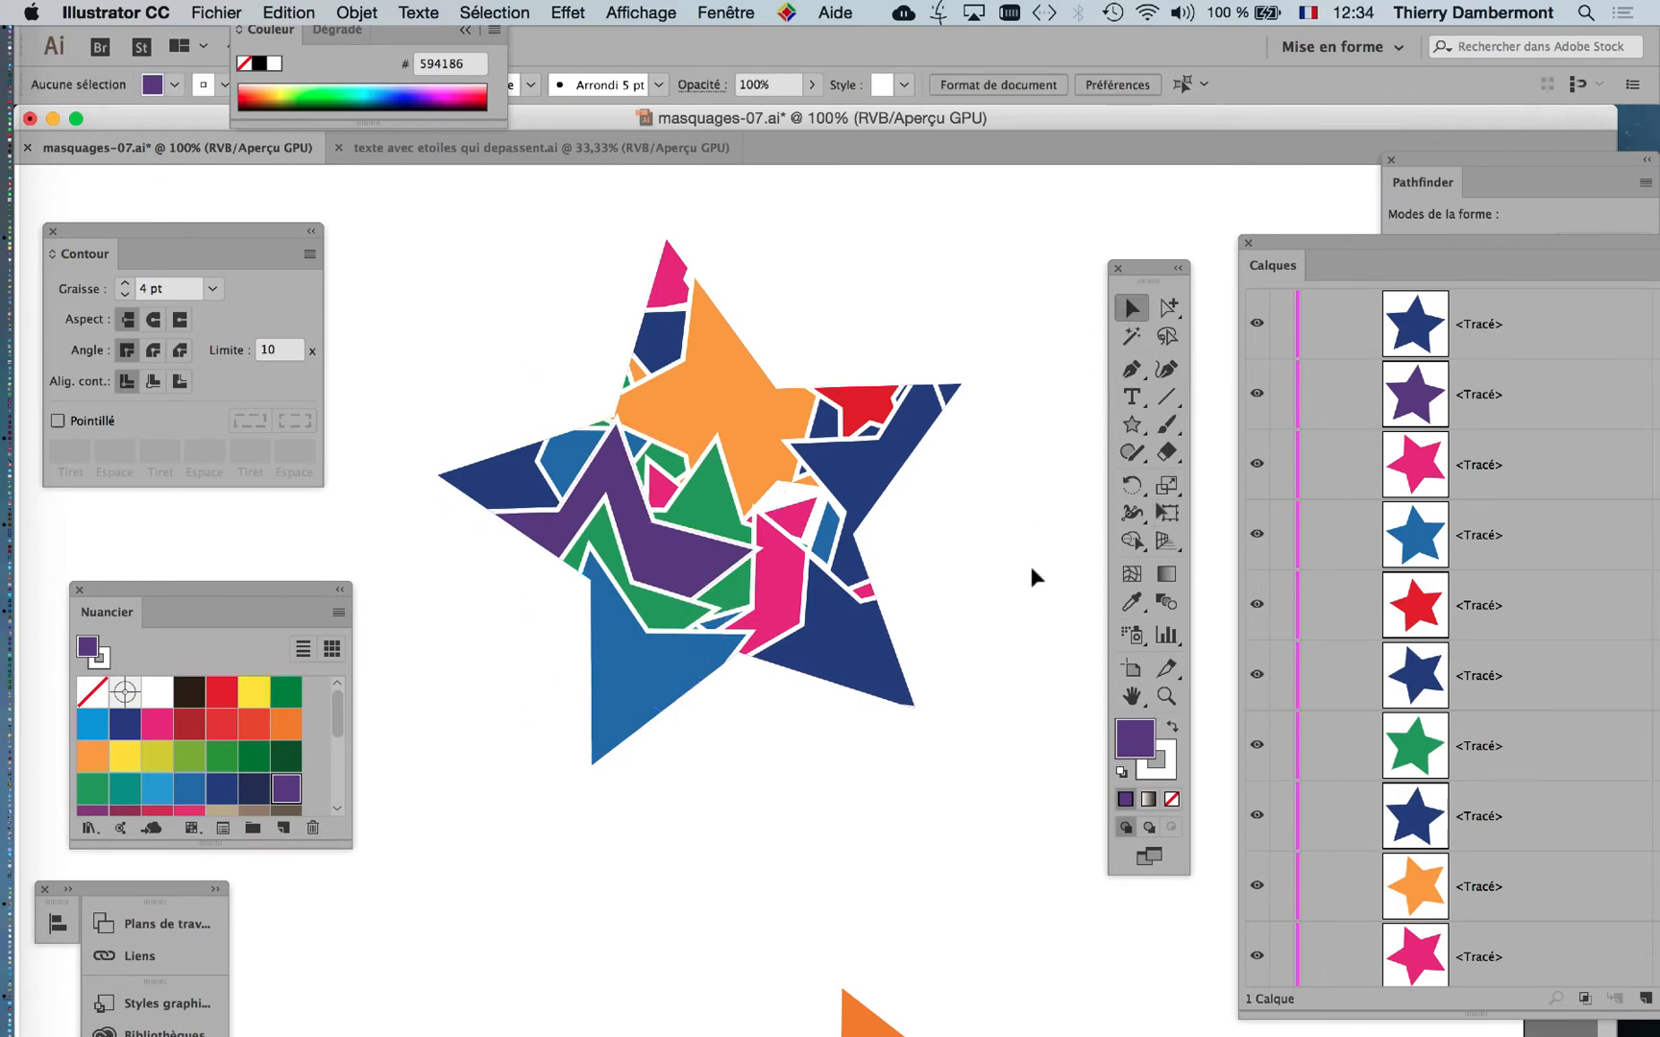
Save the masquages-07.ai document.
scroll(1029, 567, "down", 1)
scroll(1032, 589, "up", 1)
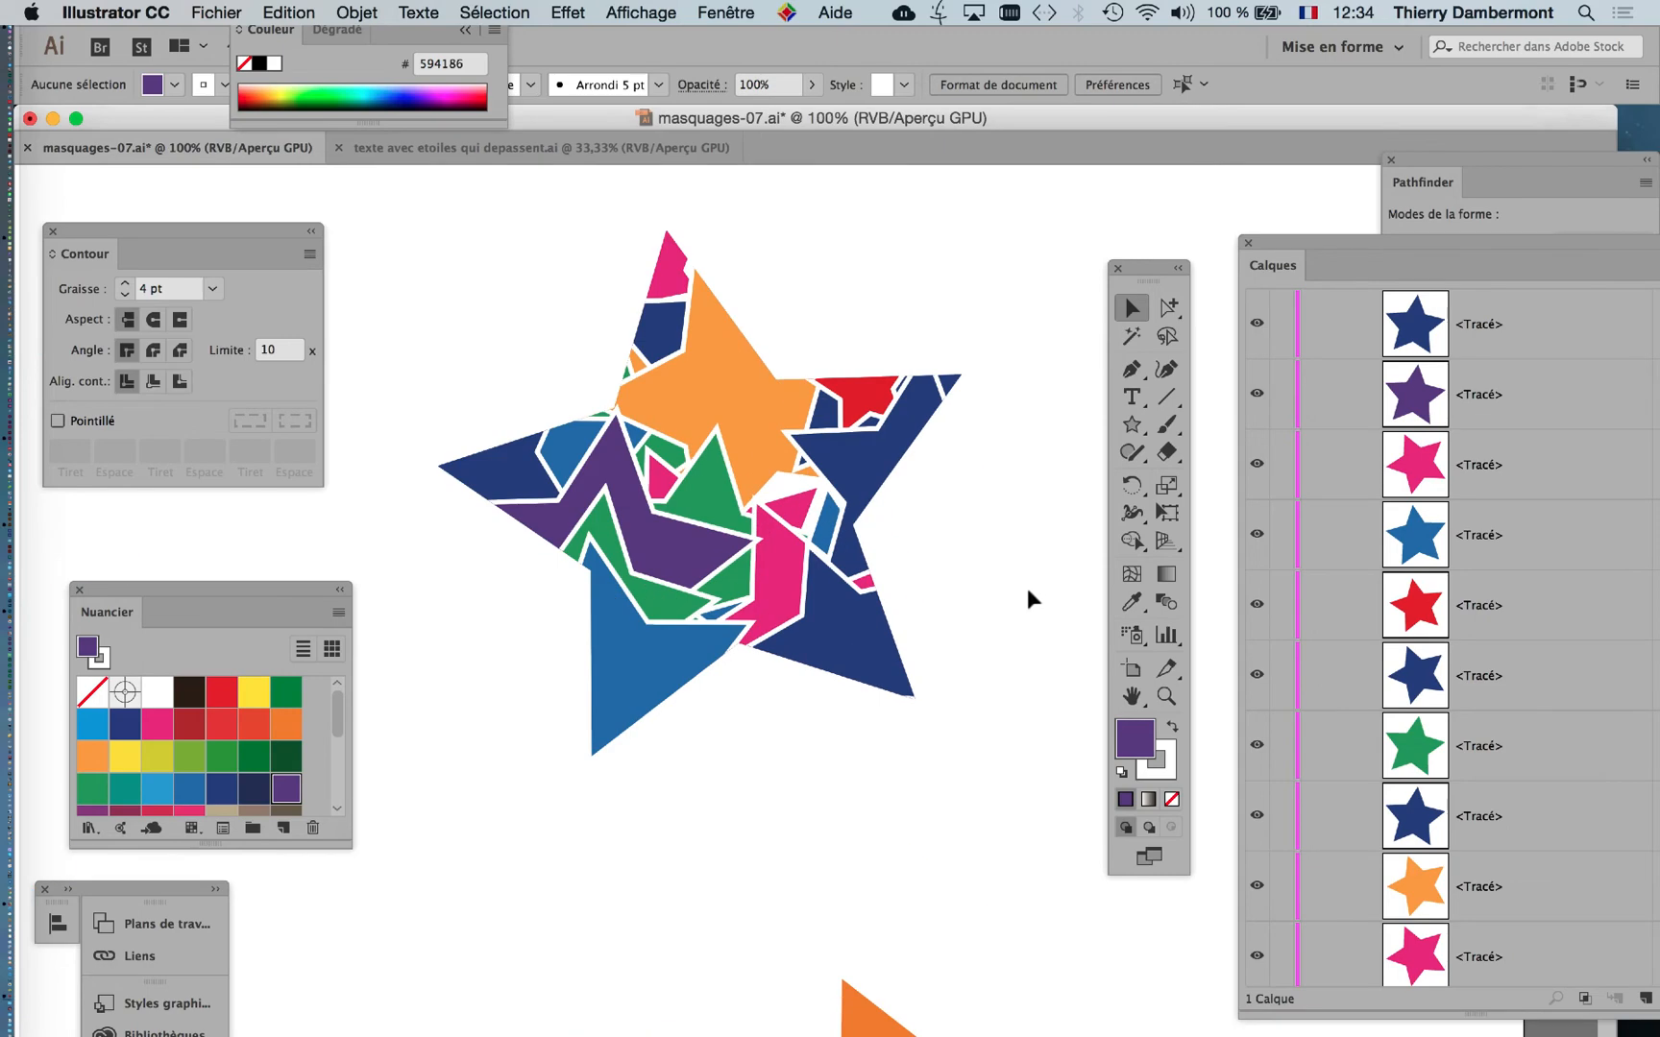
left_click(216, 12)
left_click(288, 190)
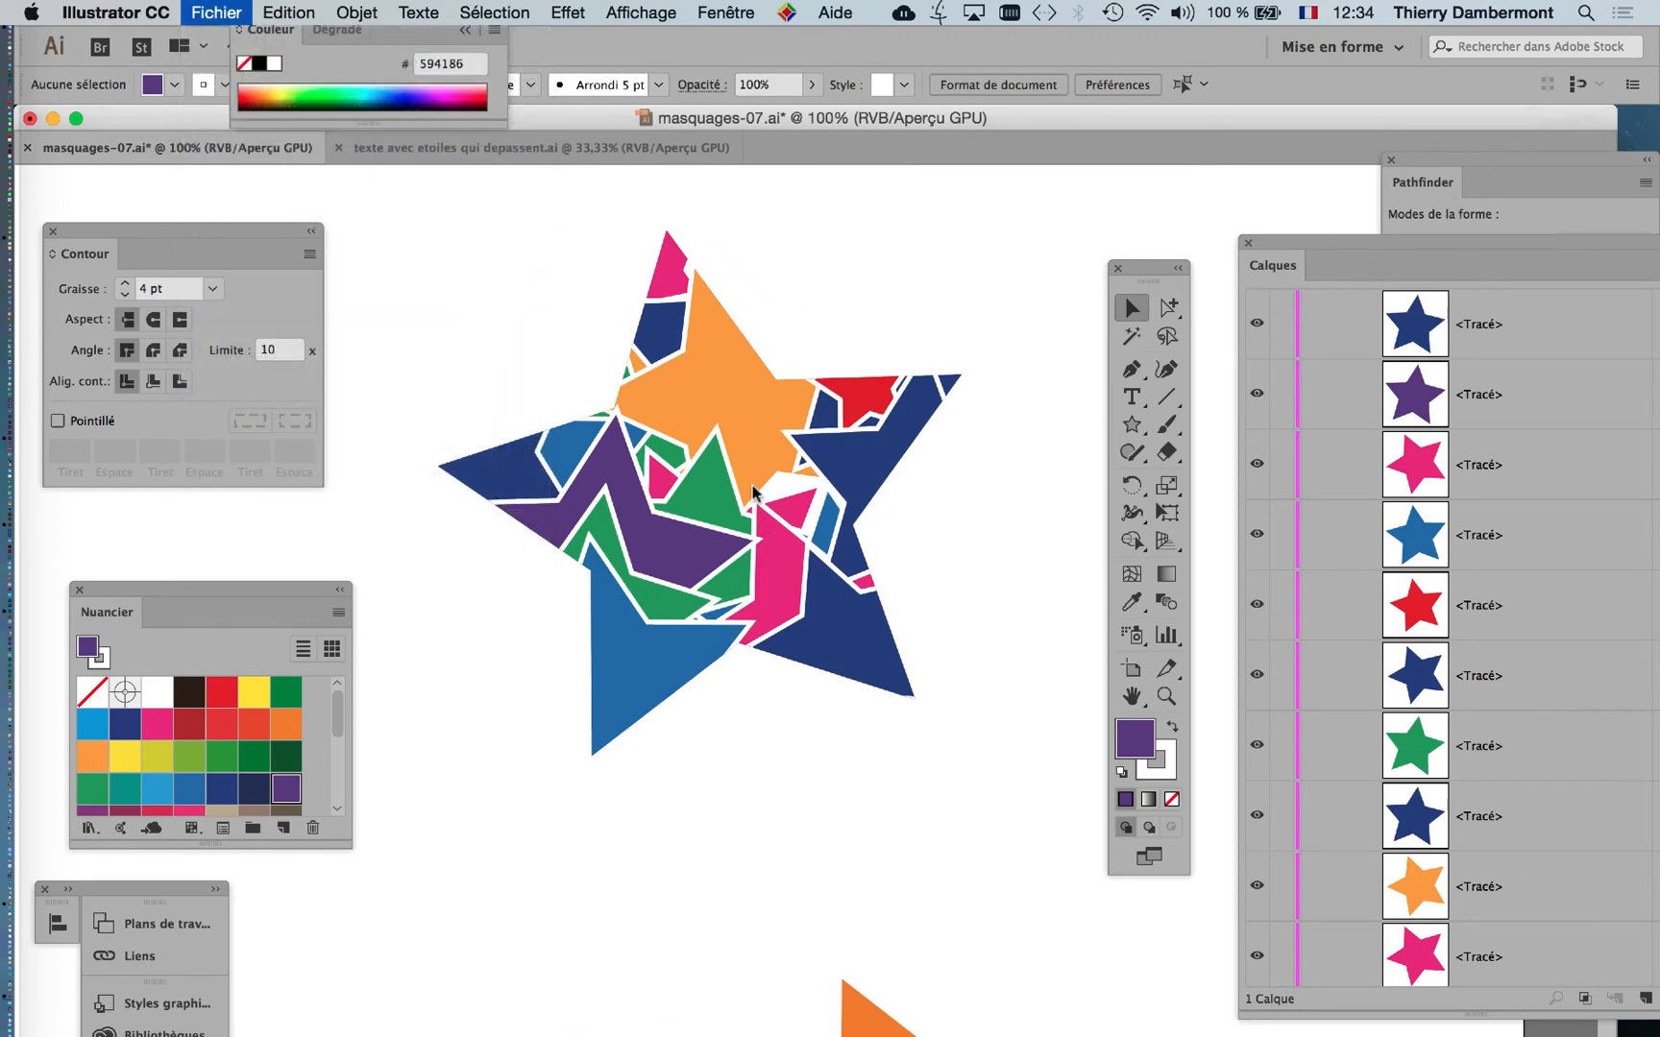